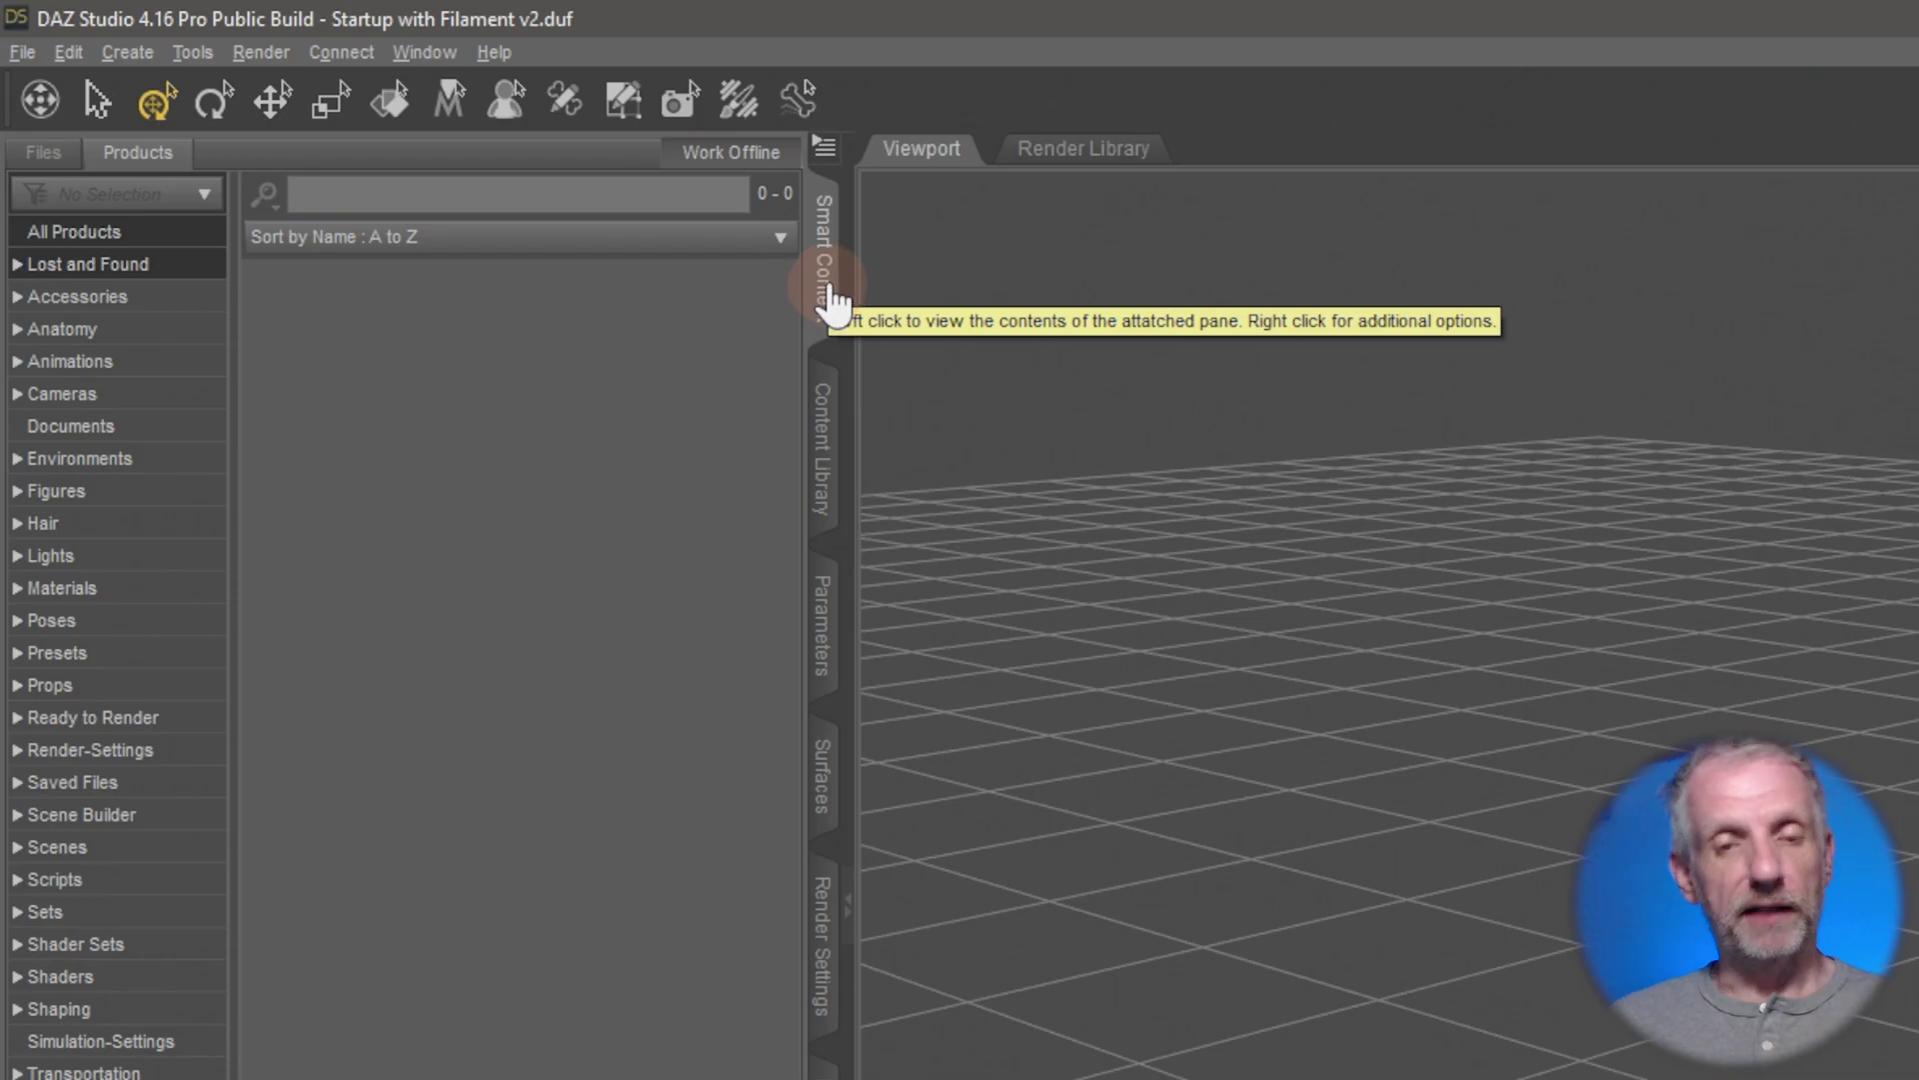
Switch the left pane from the Smart Content product list to the Content Library folder tree
left_click(829, 485)
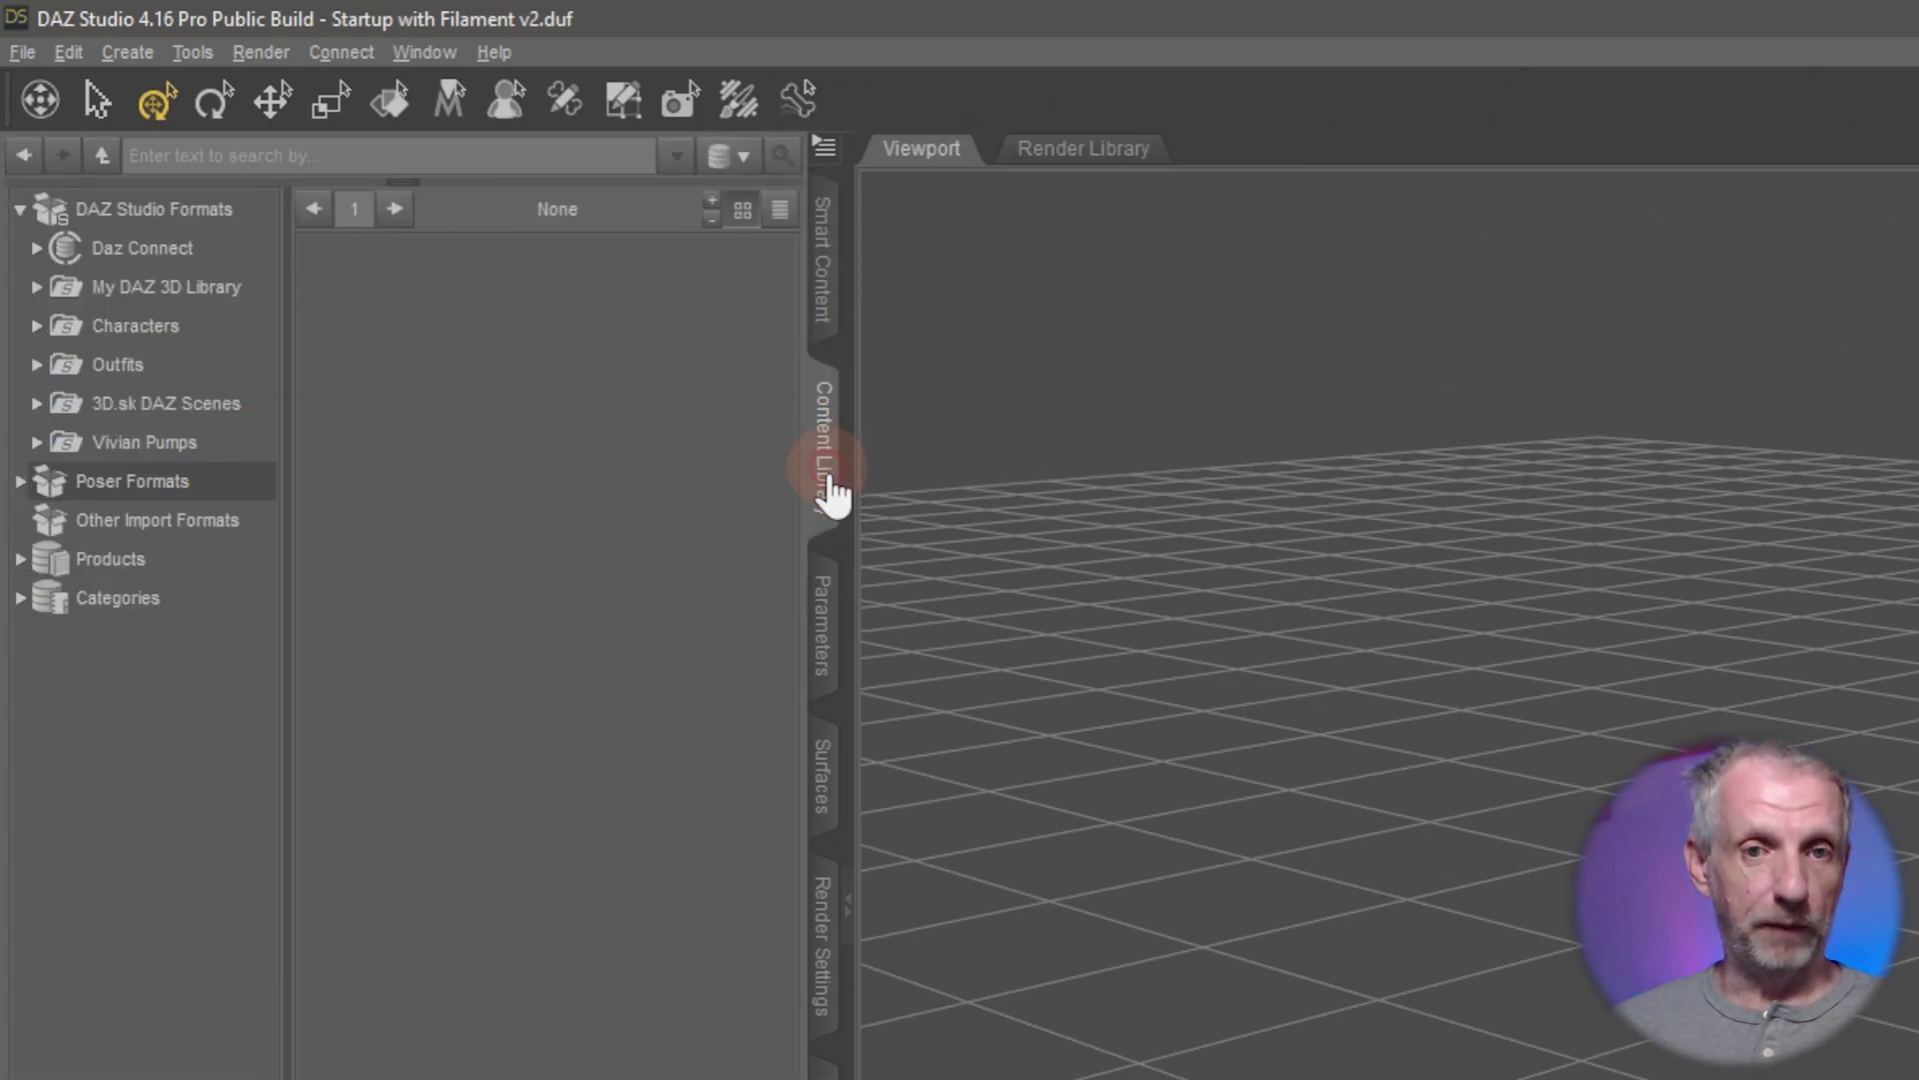
left_click(839, 300)
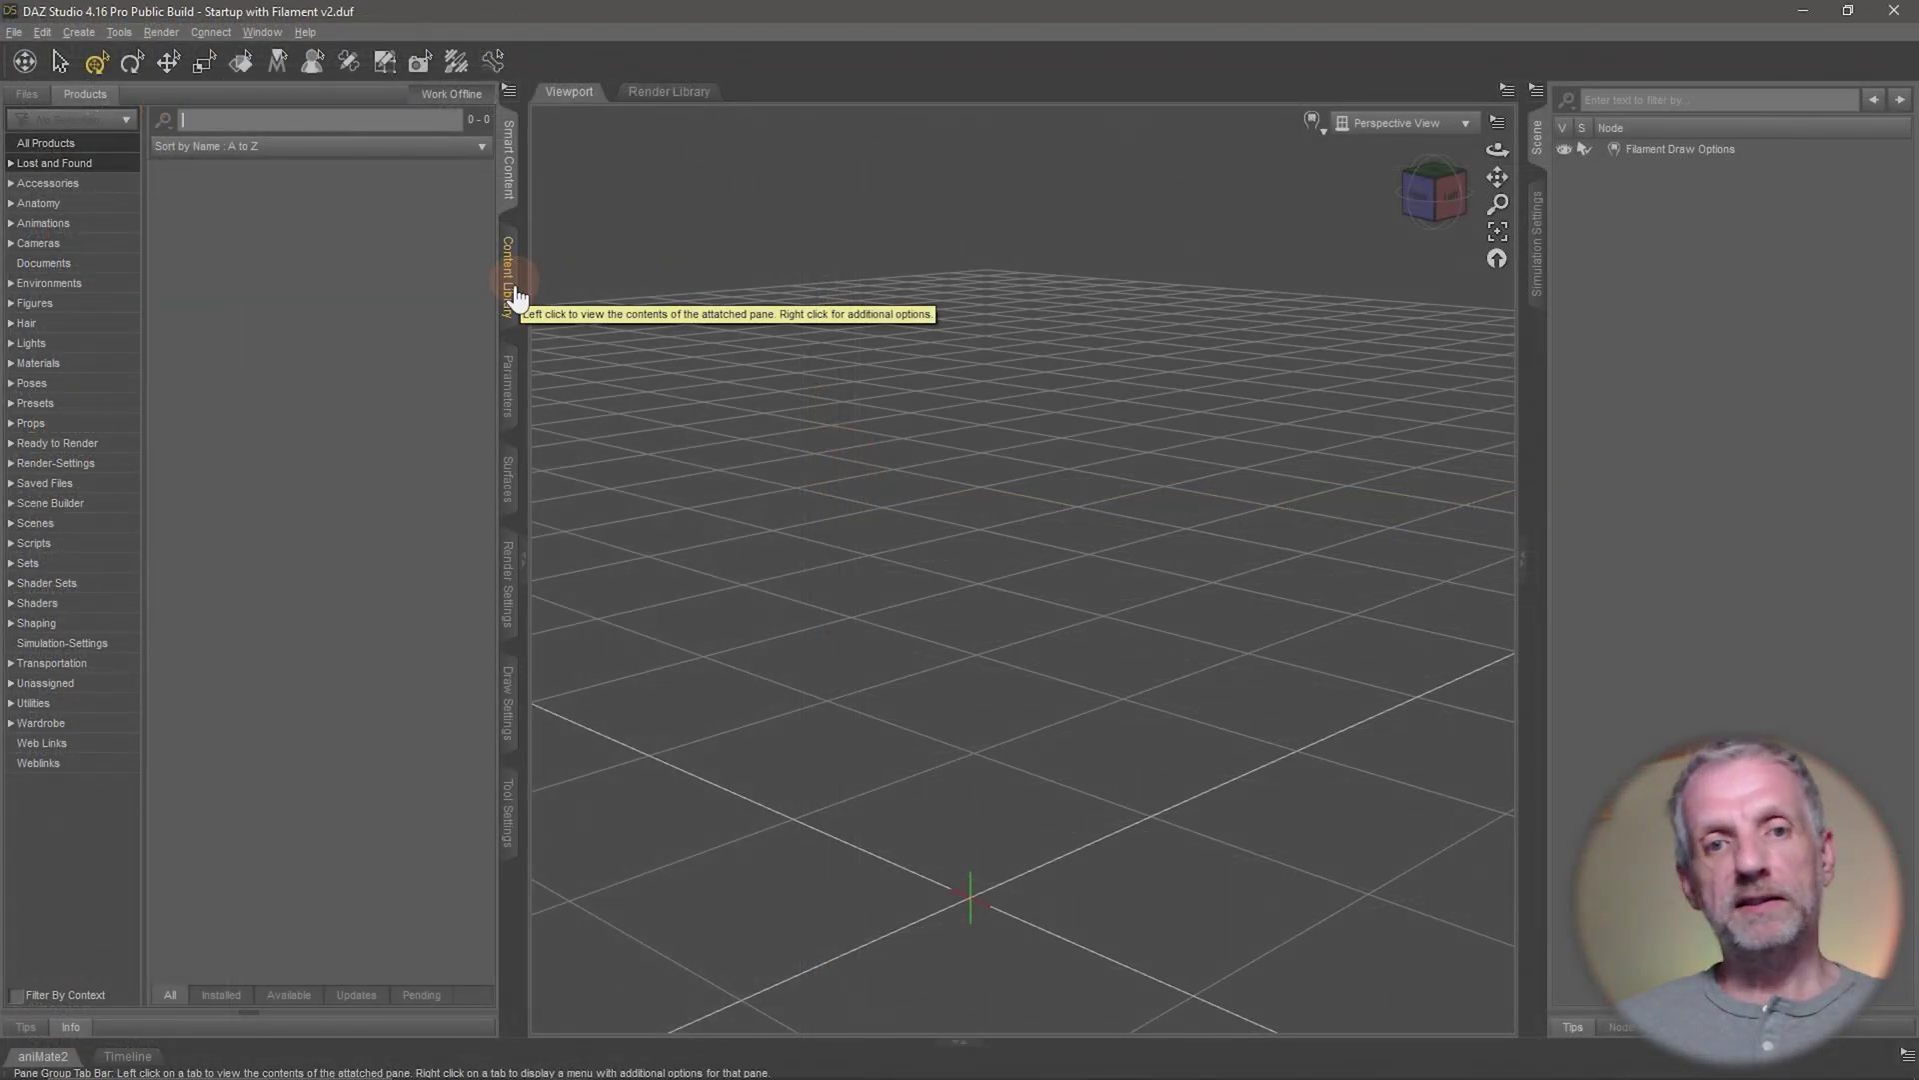
left_click(510, 290)
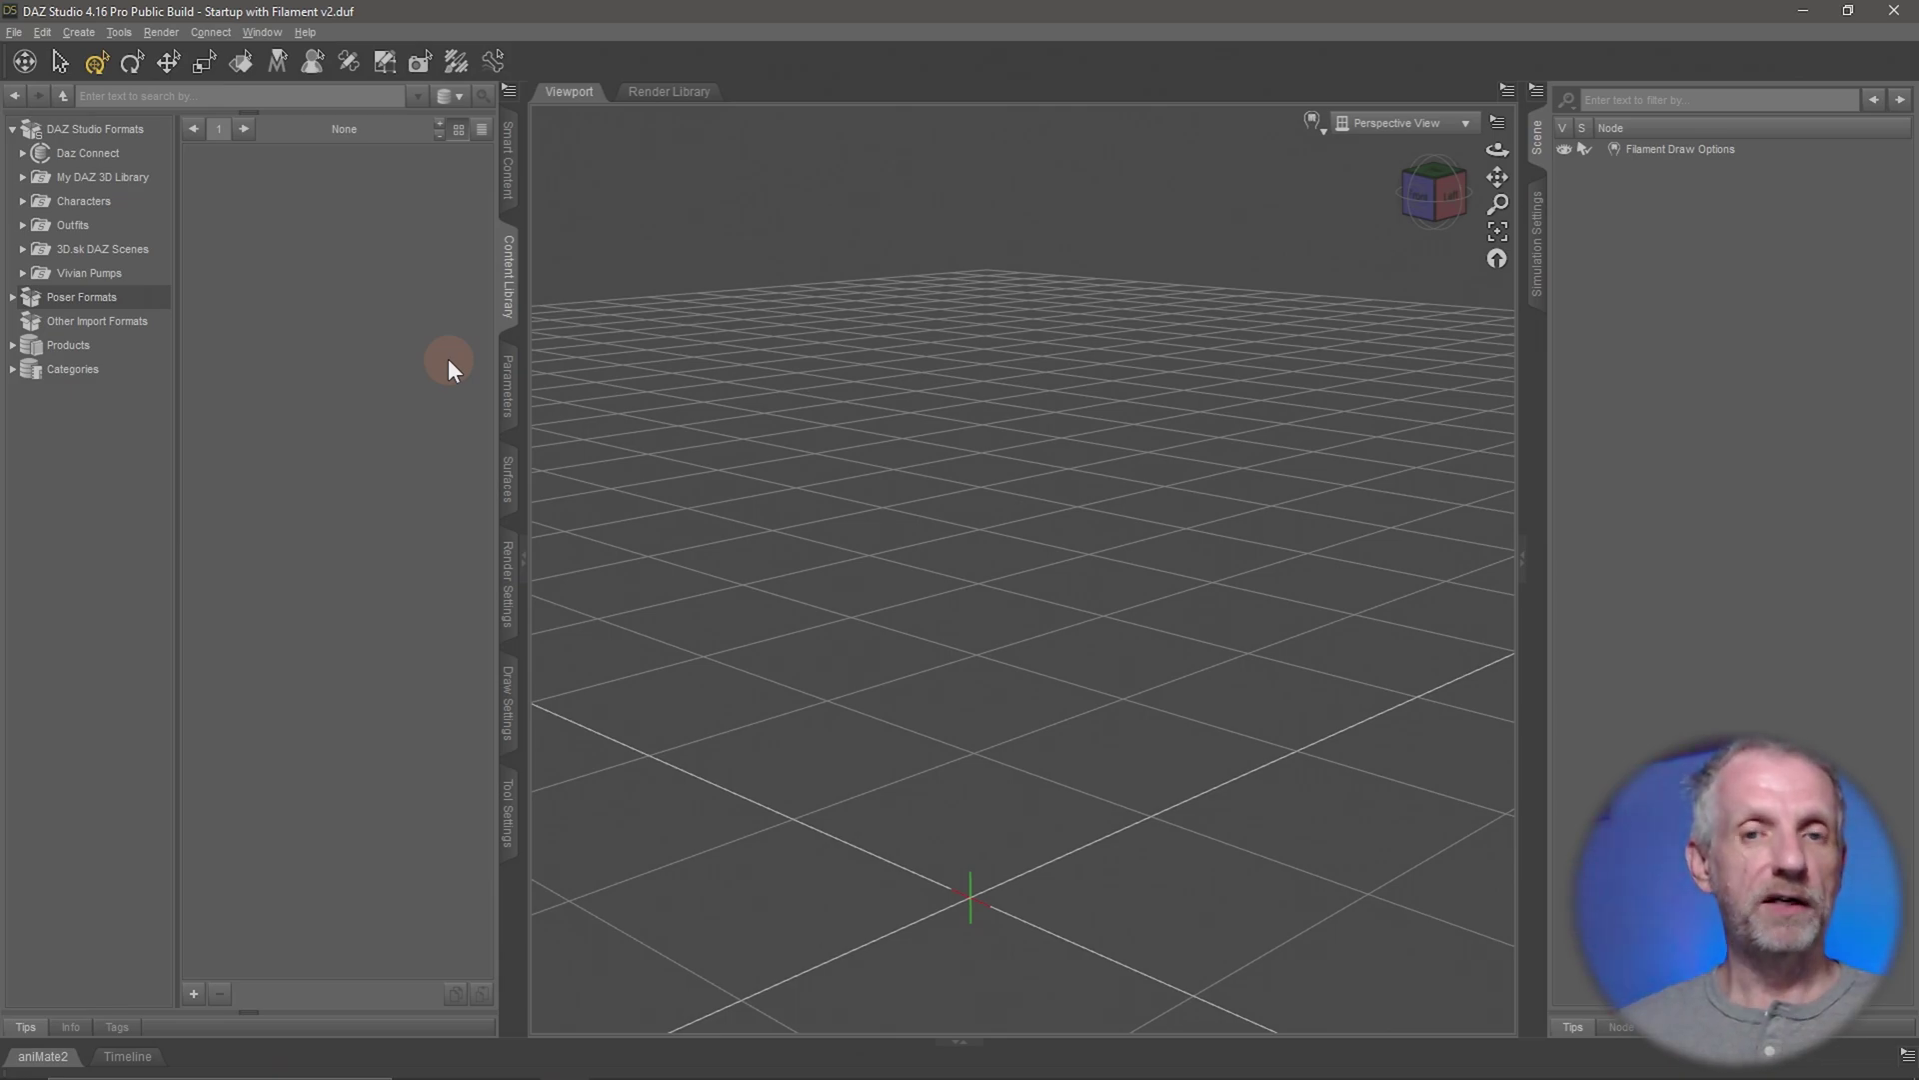
Expand Outfits > People to browse the Genesis figure folders, then collapse Outfits again
left_click(23, 227)
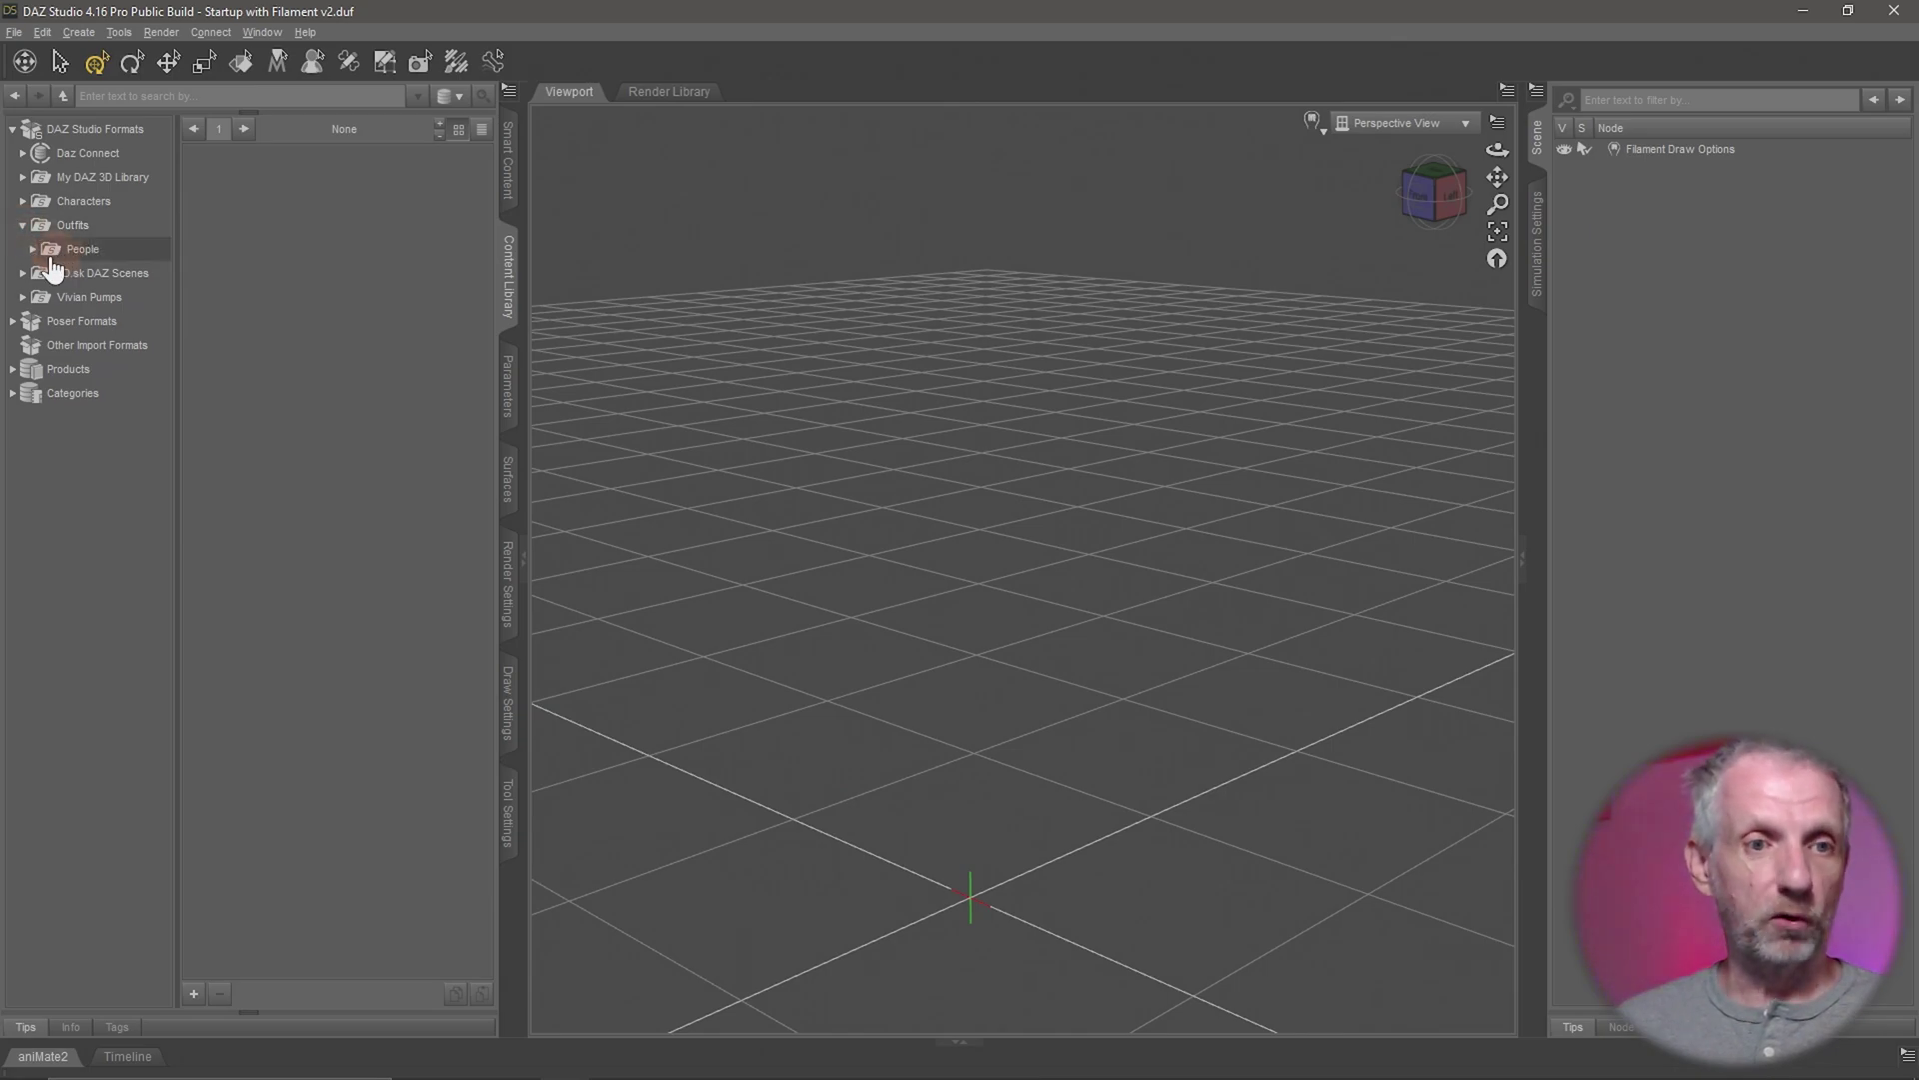
left_click(36, 250)
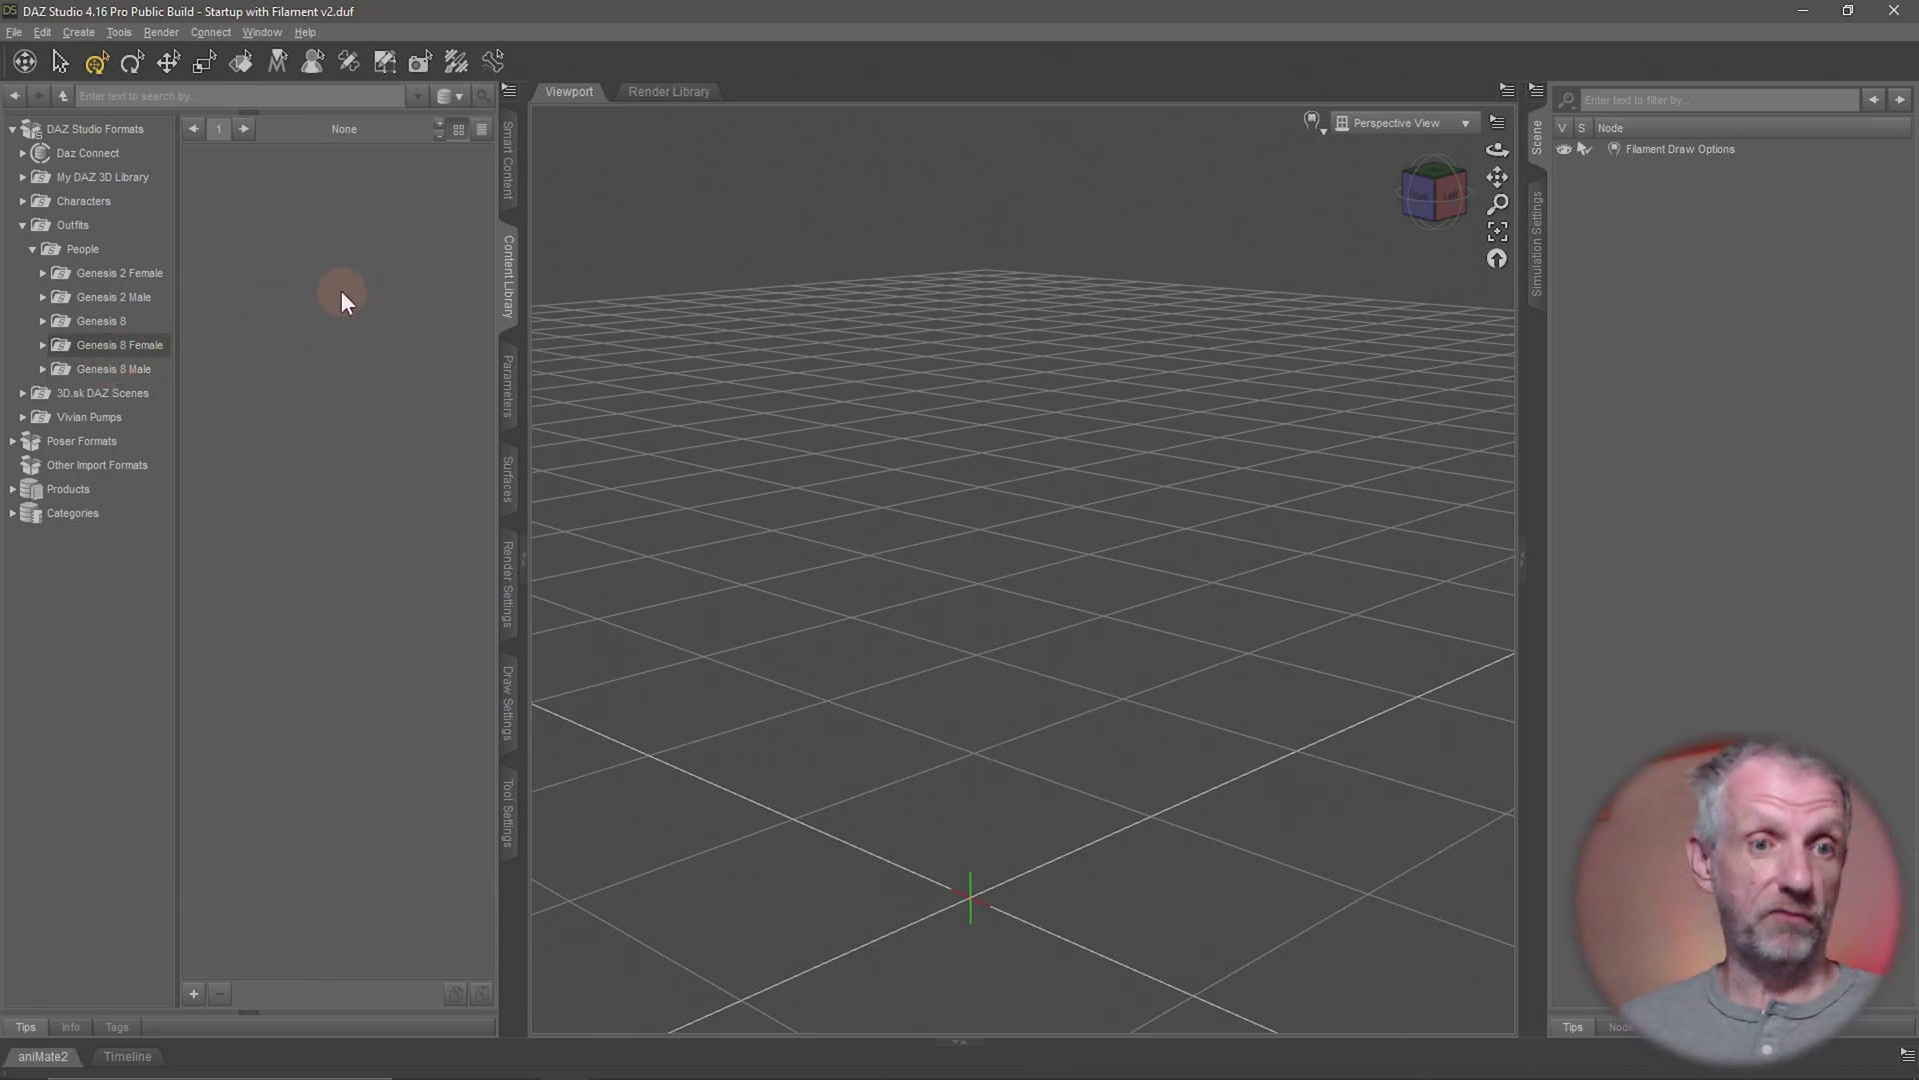
left_click(23, 226)
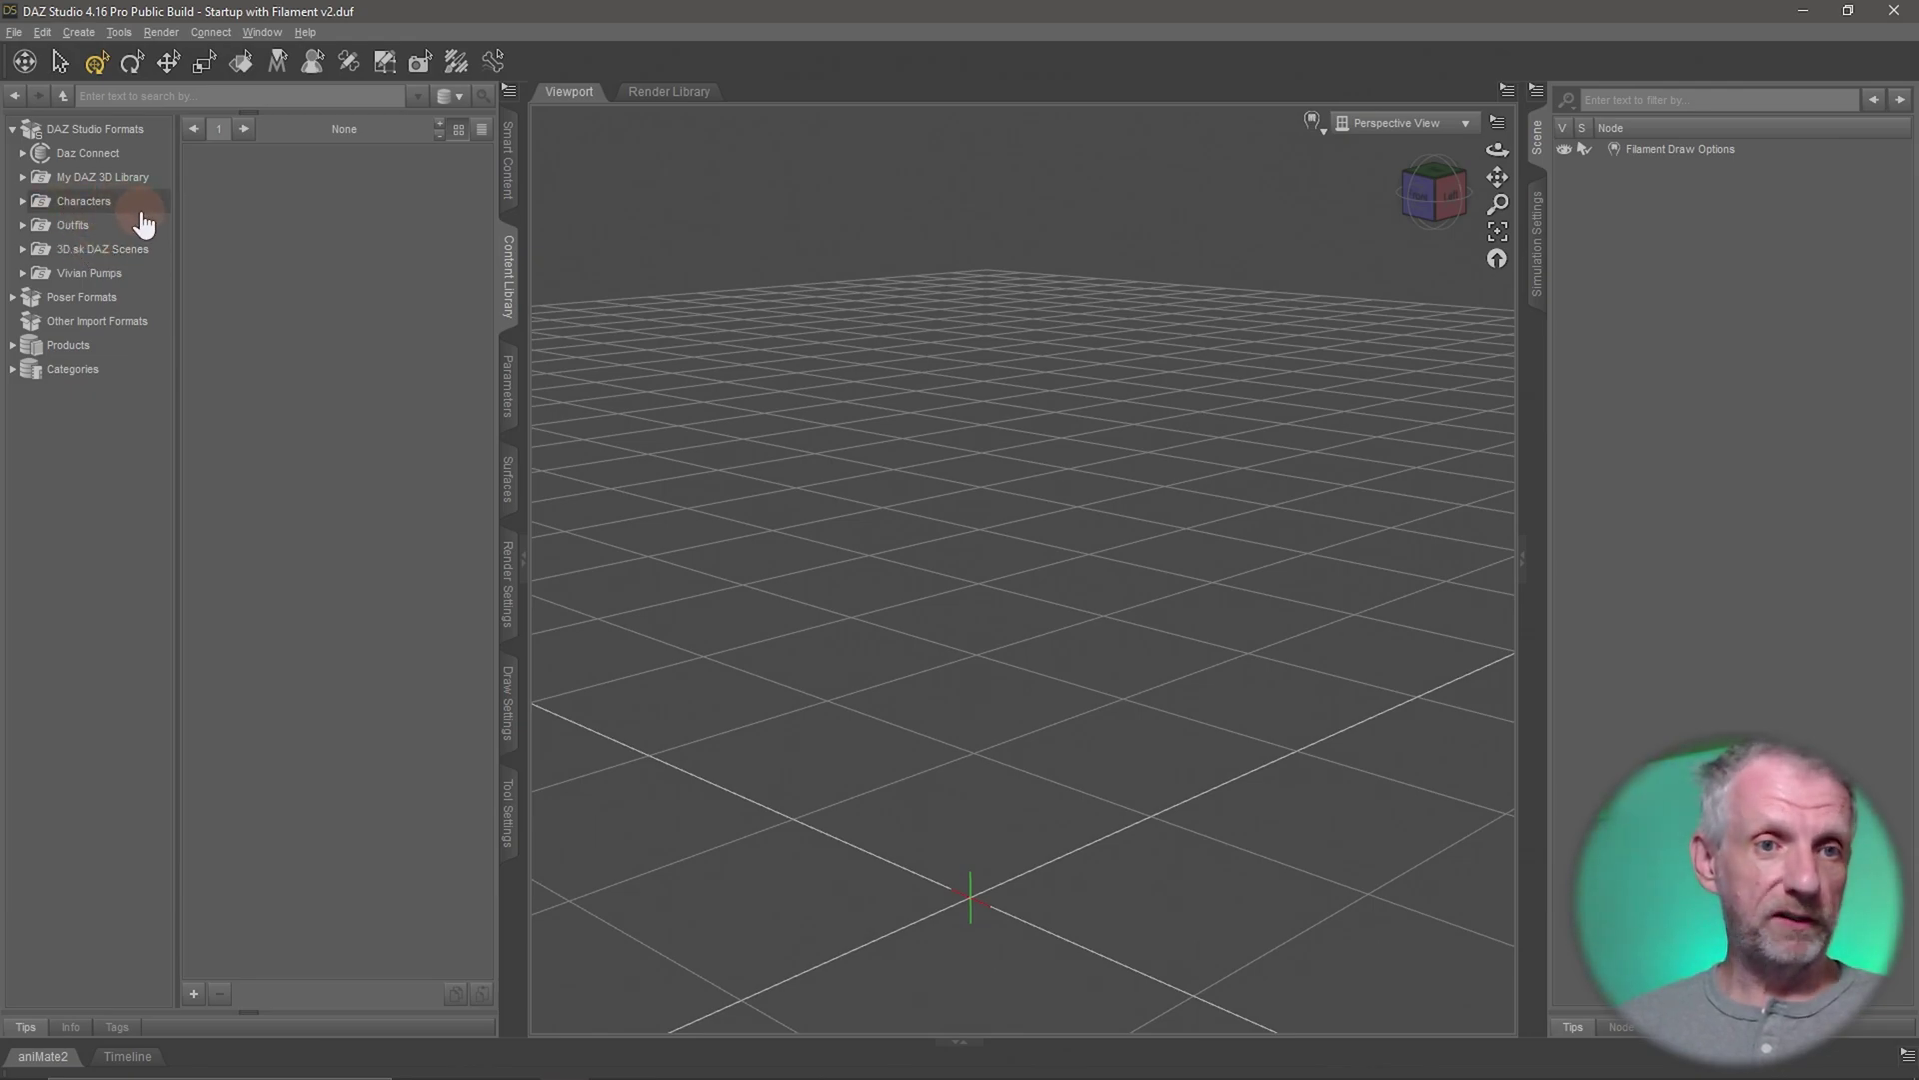
Collapse and re-expand DAZ Studio Formats, then select Daz Connect, My DAZ 3D Library, Characters, Outfits, 3D.sk and Vivian Pumps
left_click(88, 131)
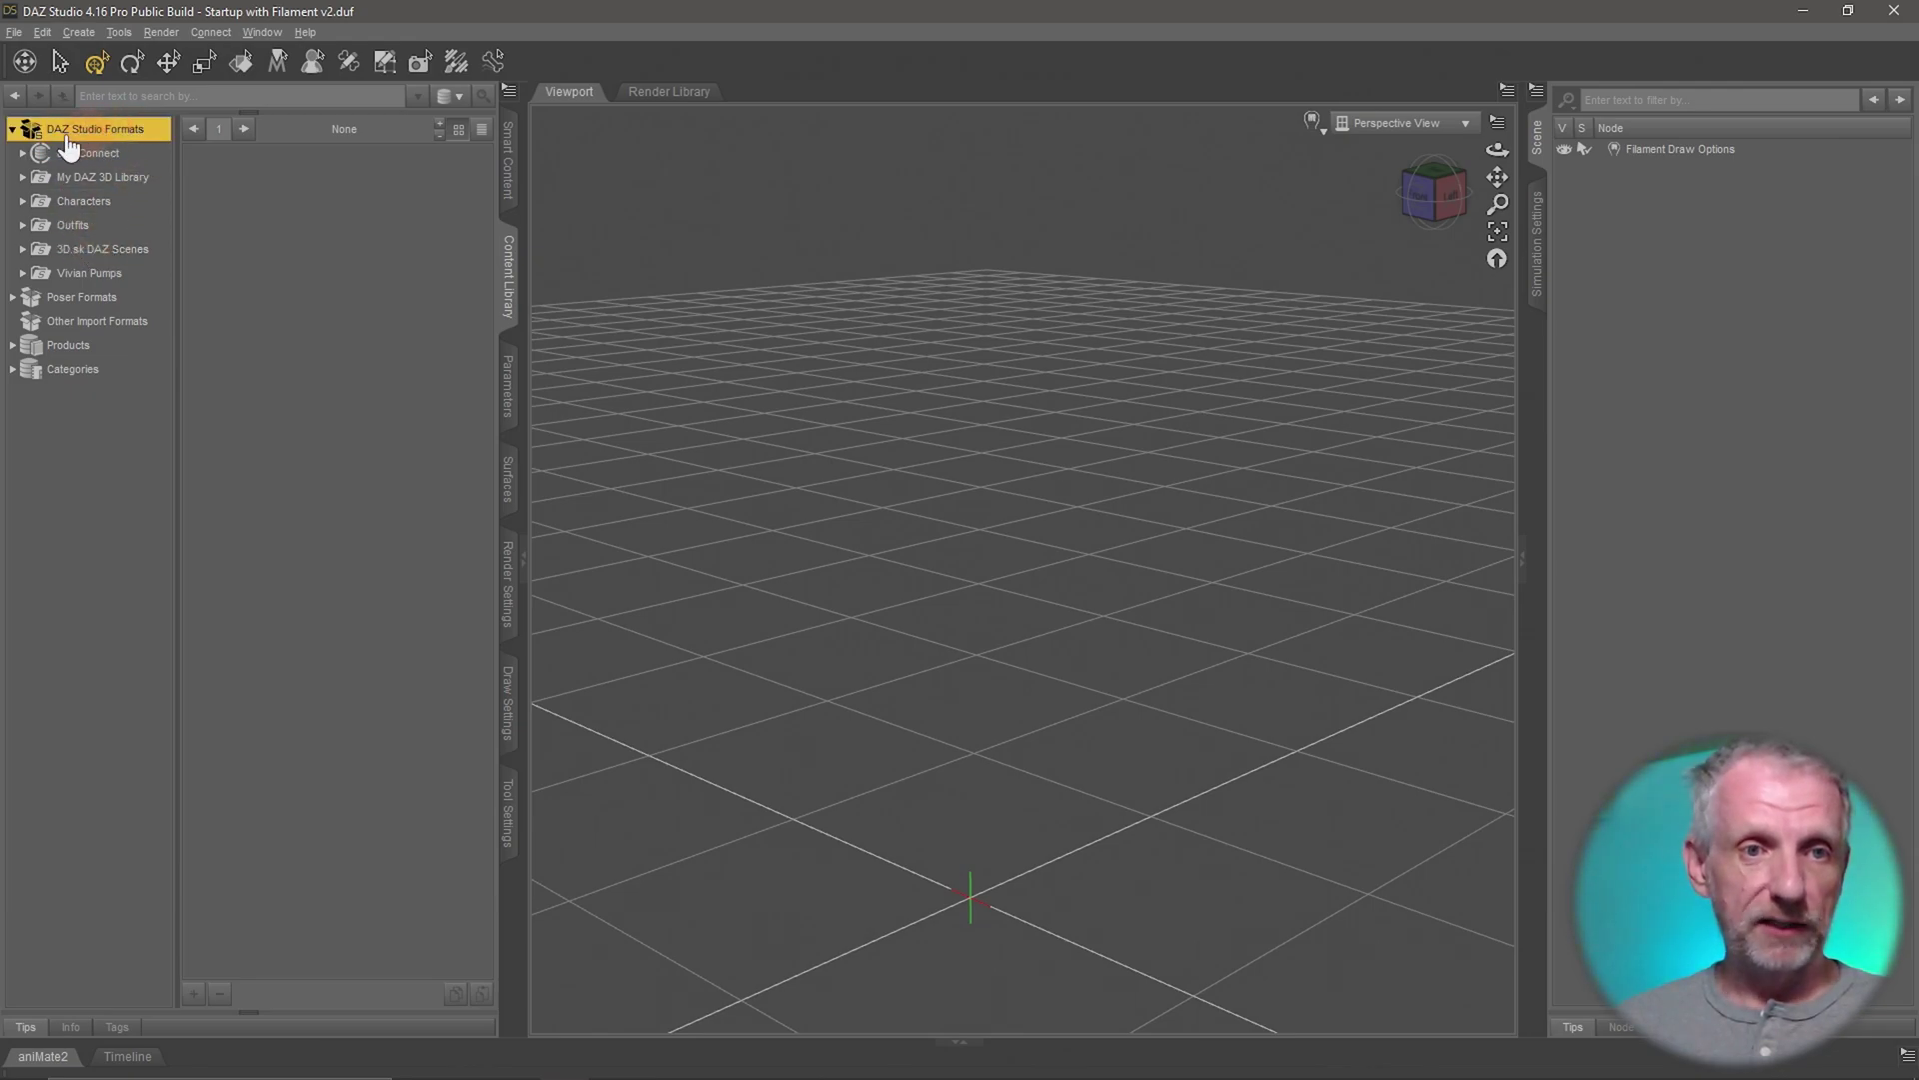
left_click(12, 128)
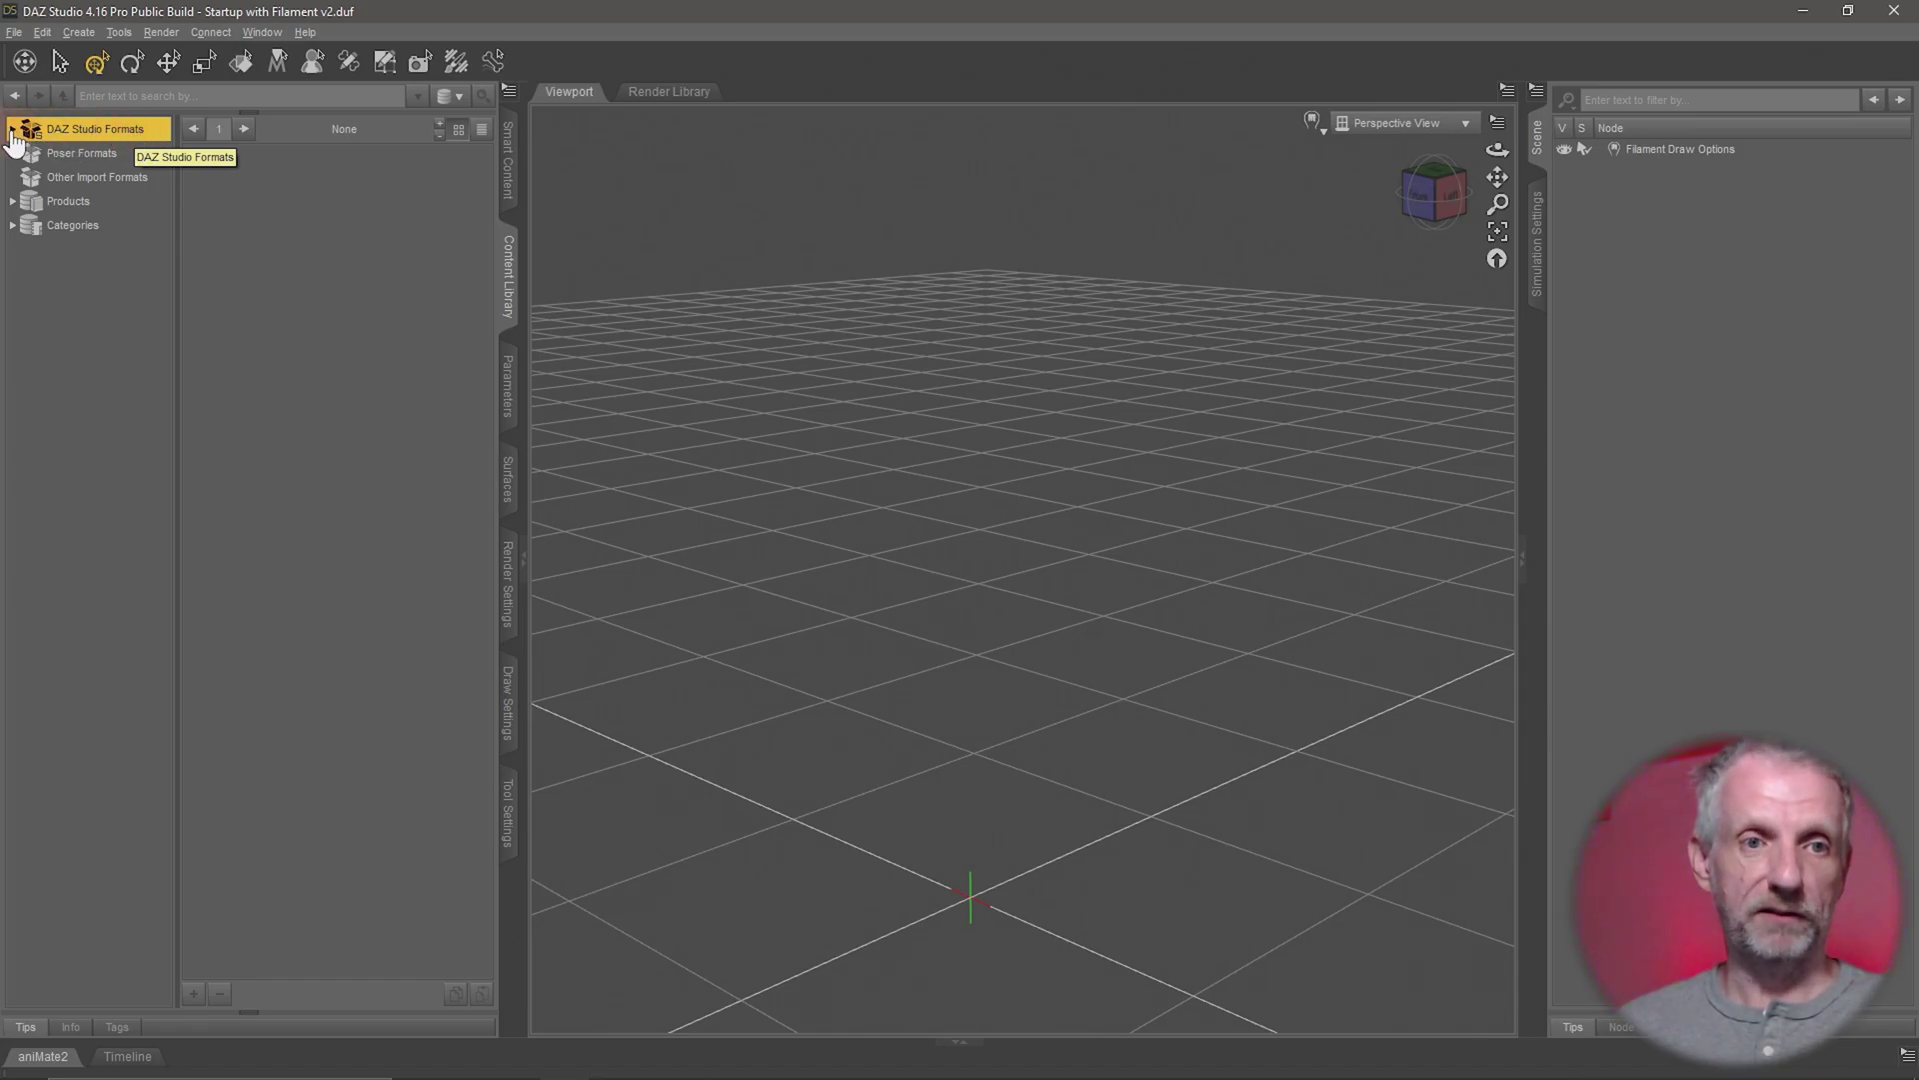
left_click(12, 130)
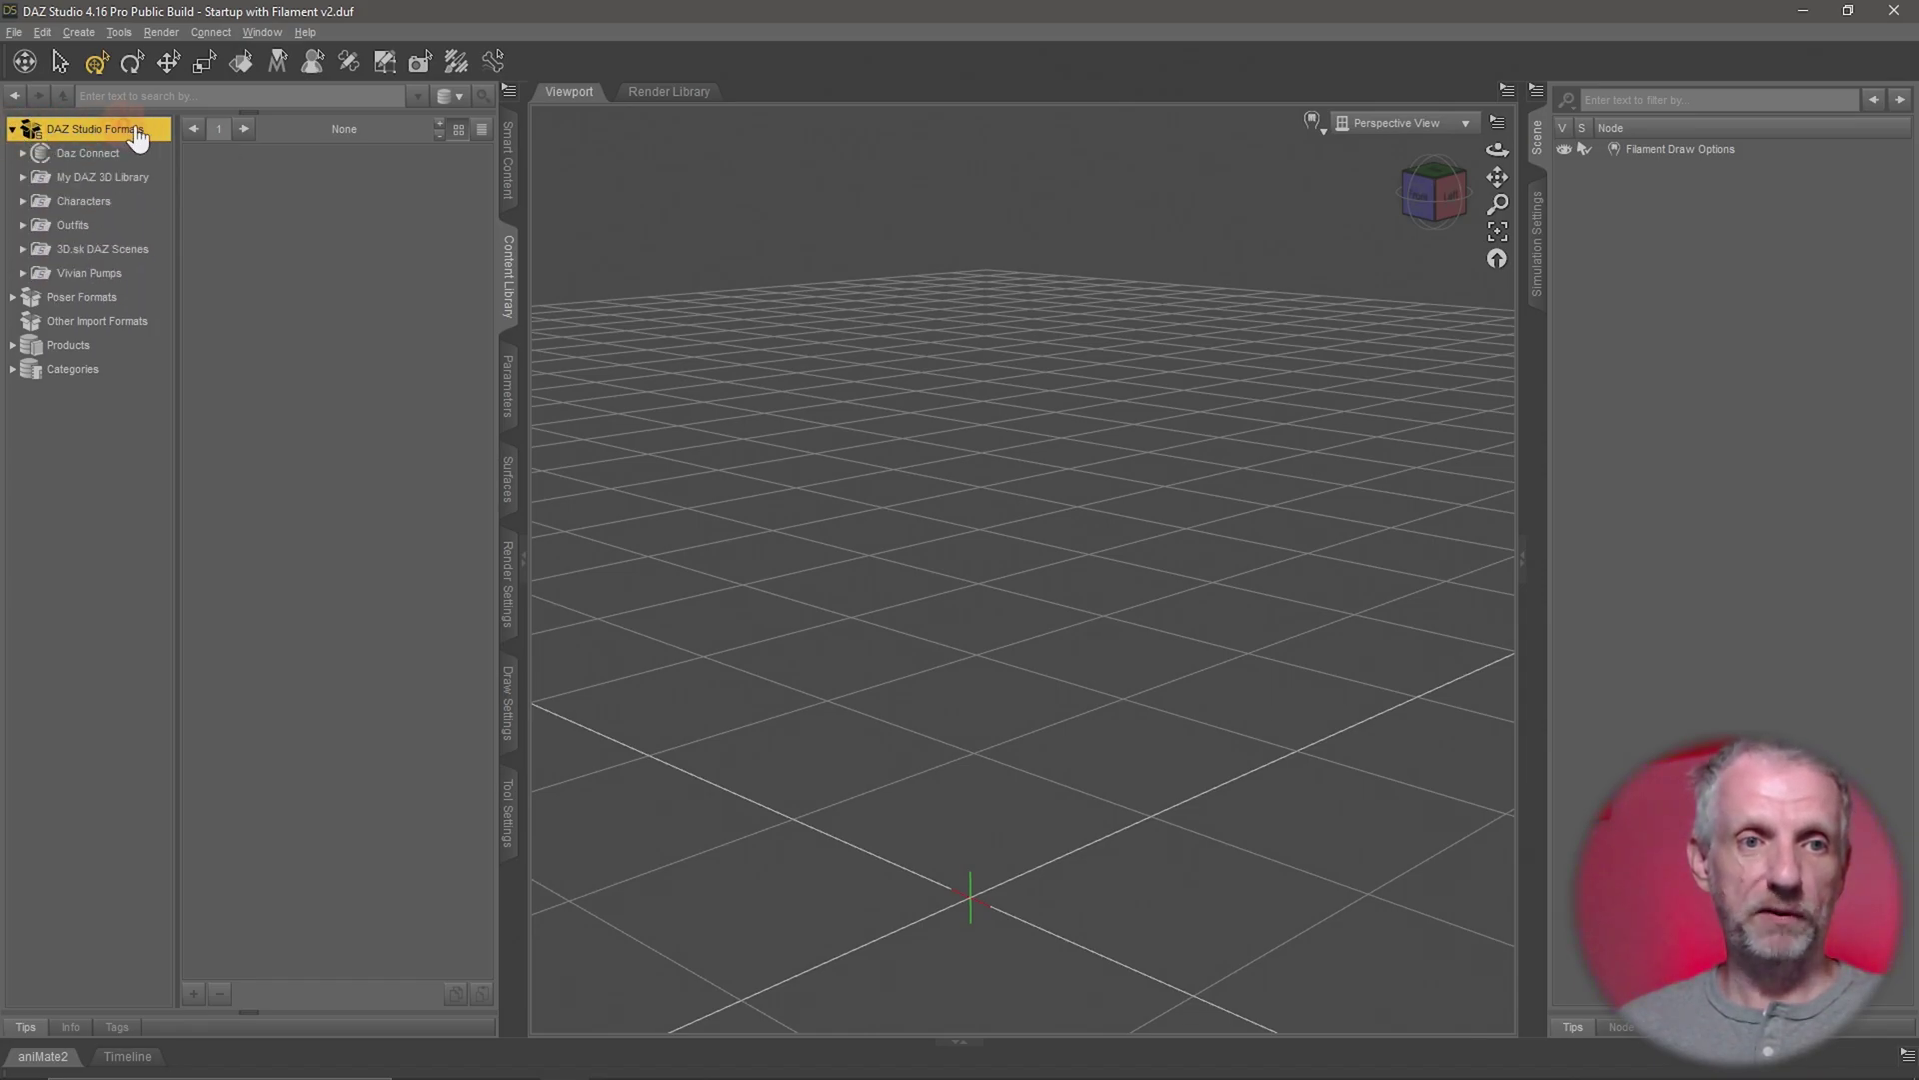
left_click(139, 160)
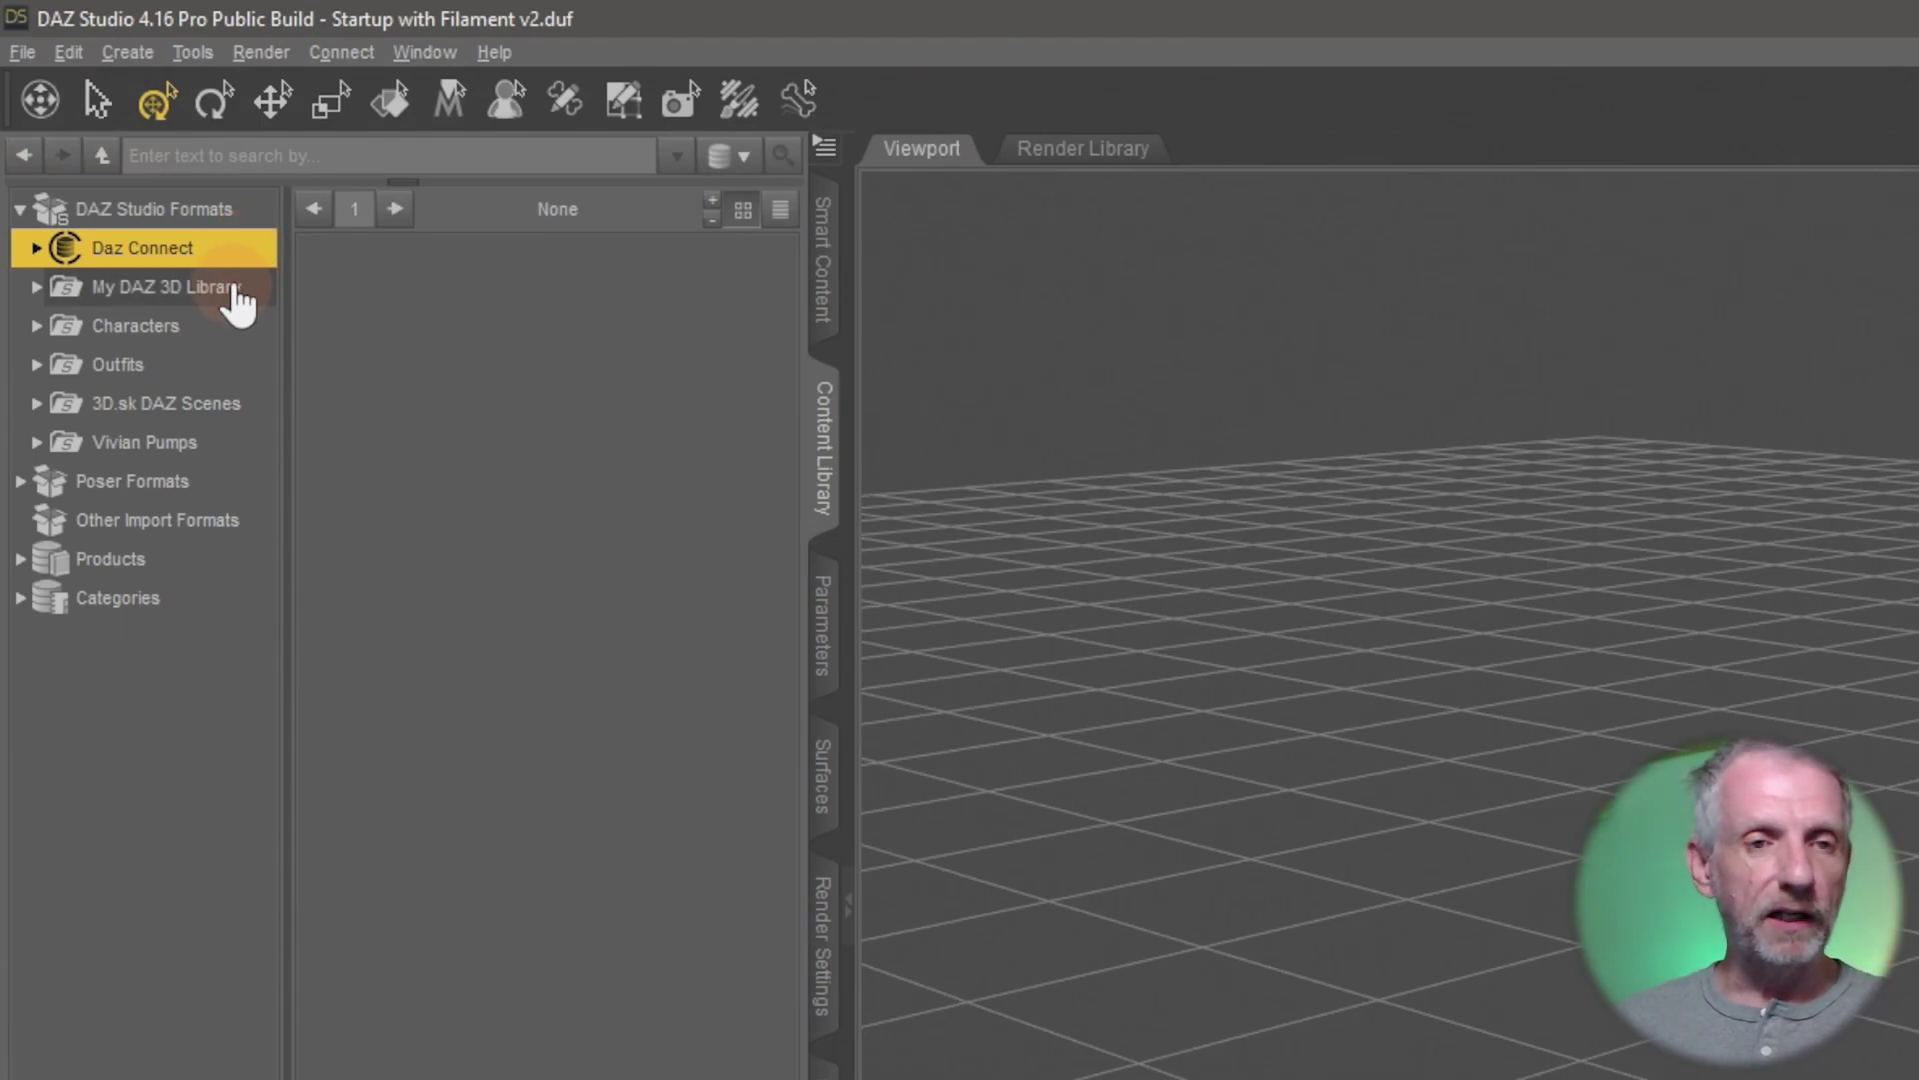
left_click(237, 288)
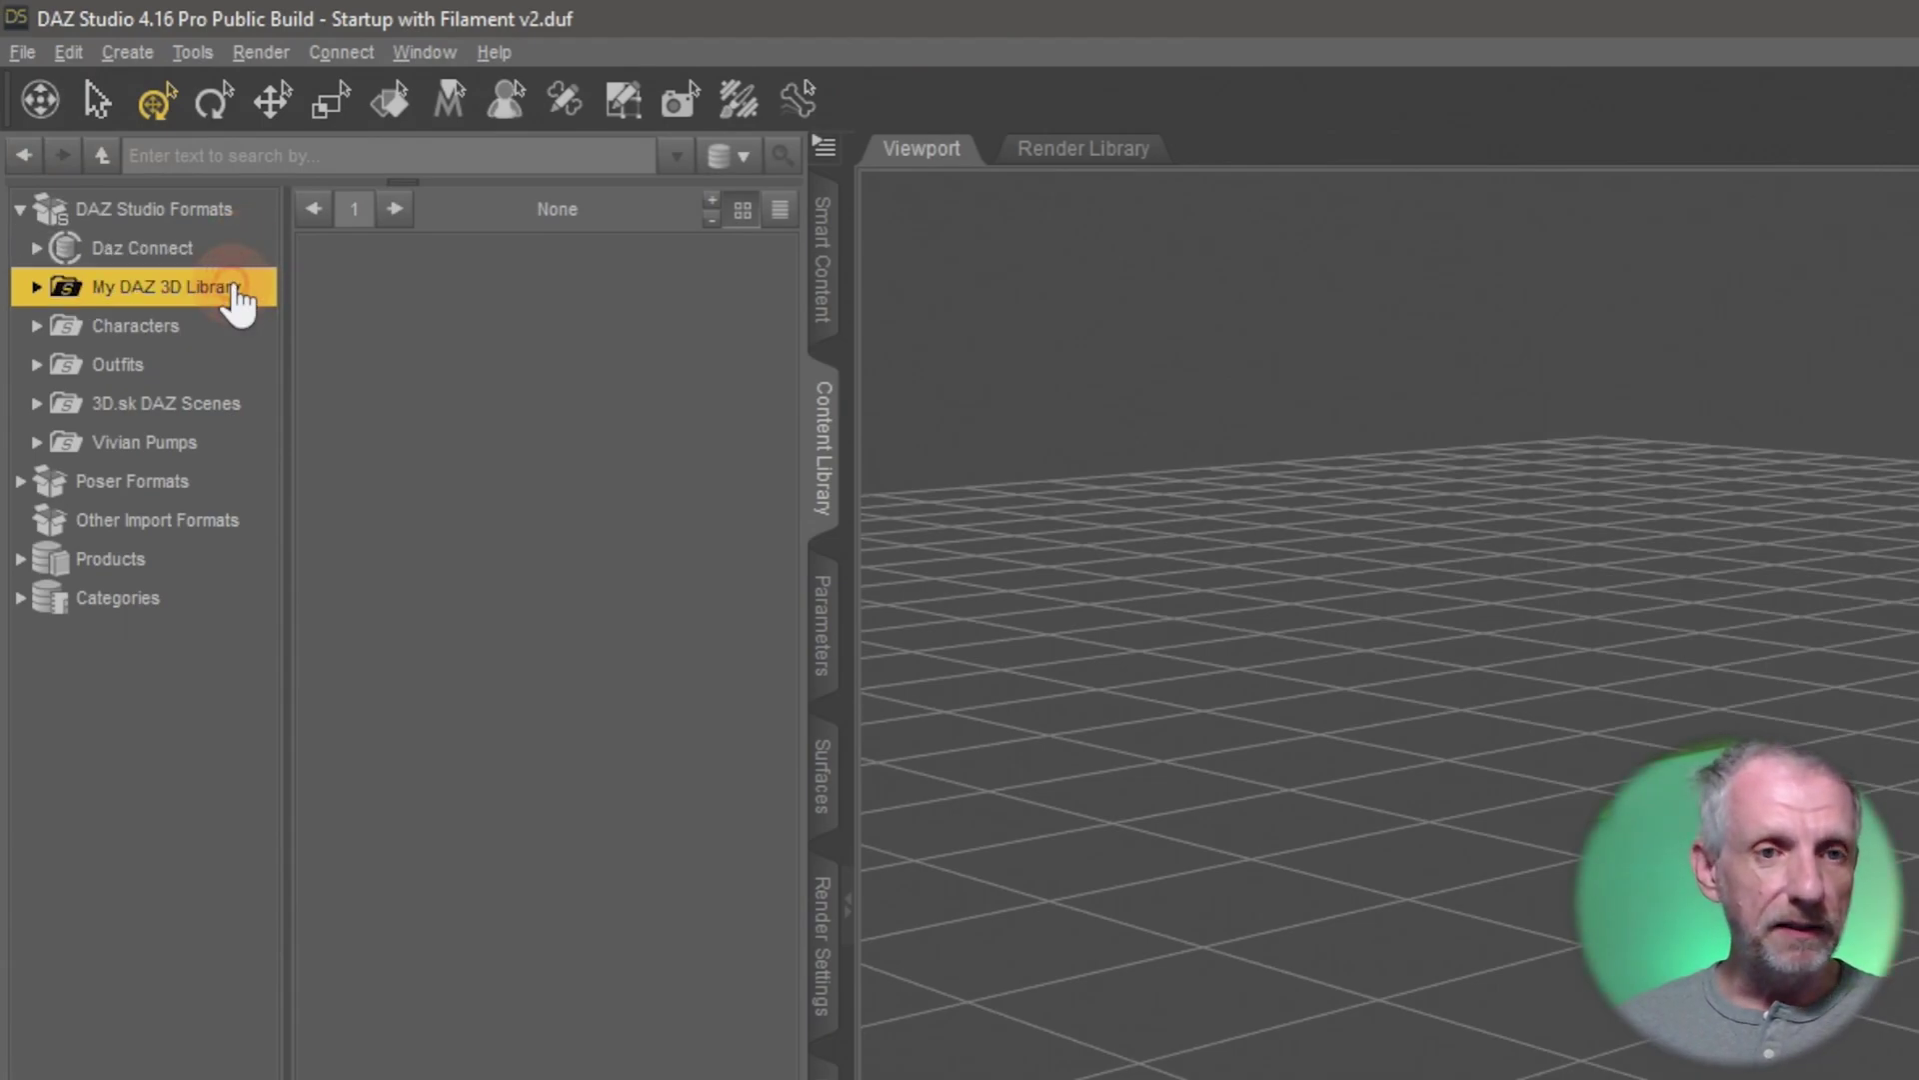
left_click(236, 325)
left_click(237, 366)
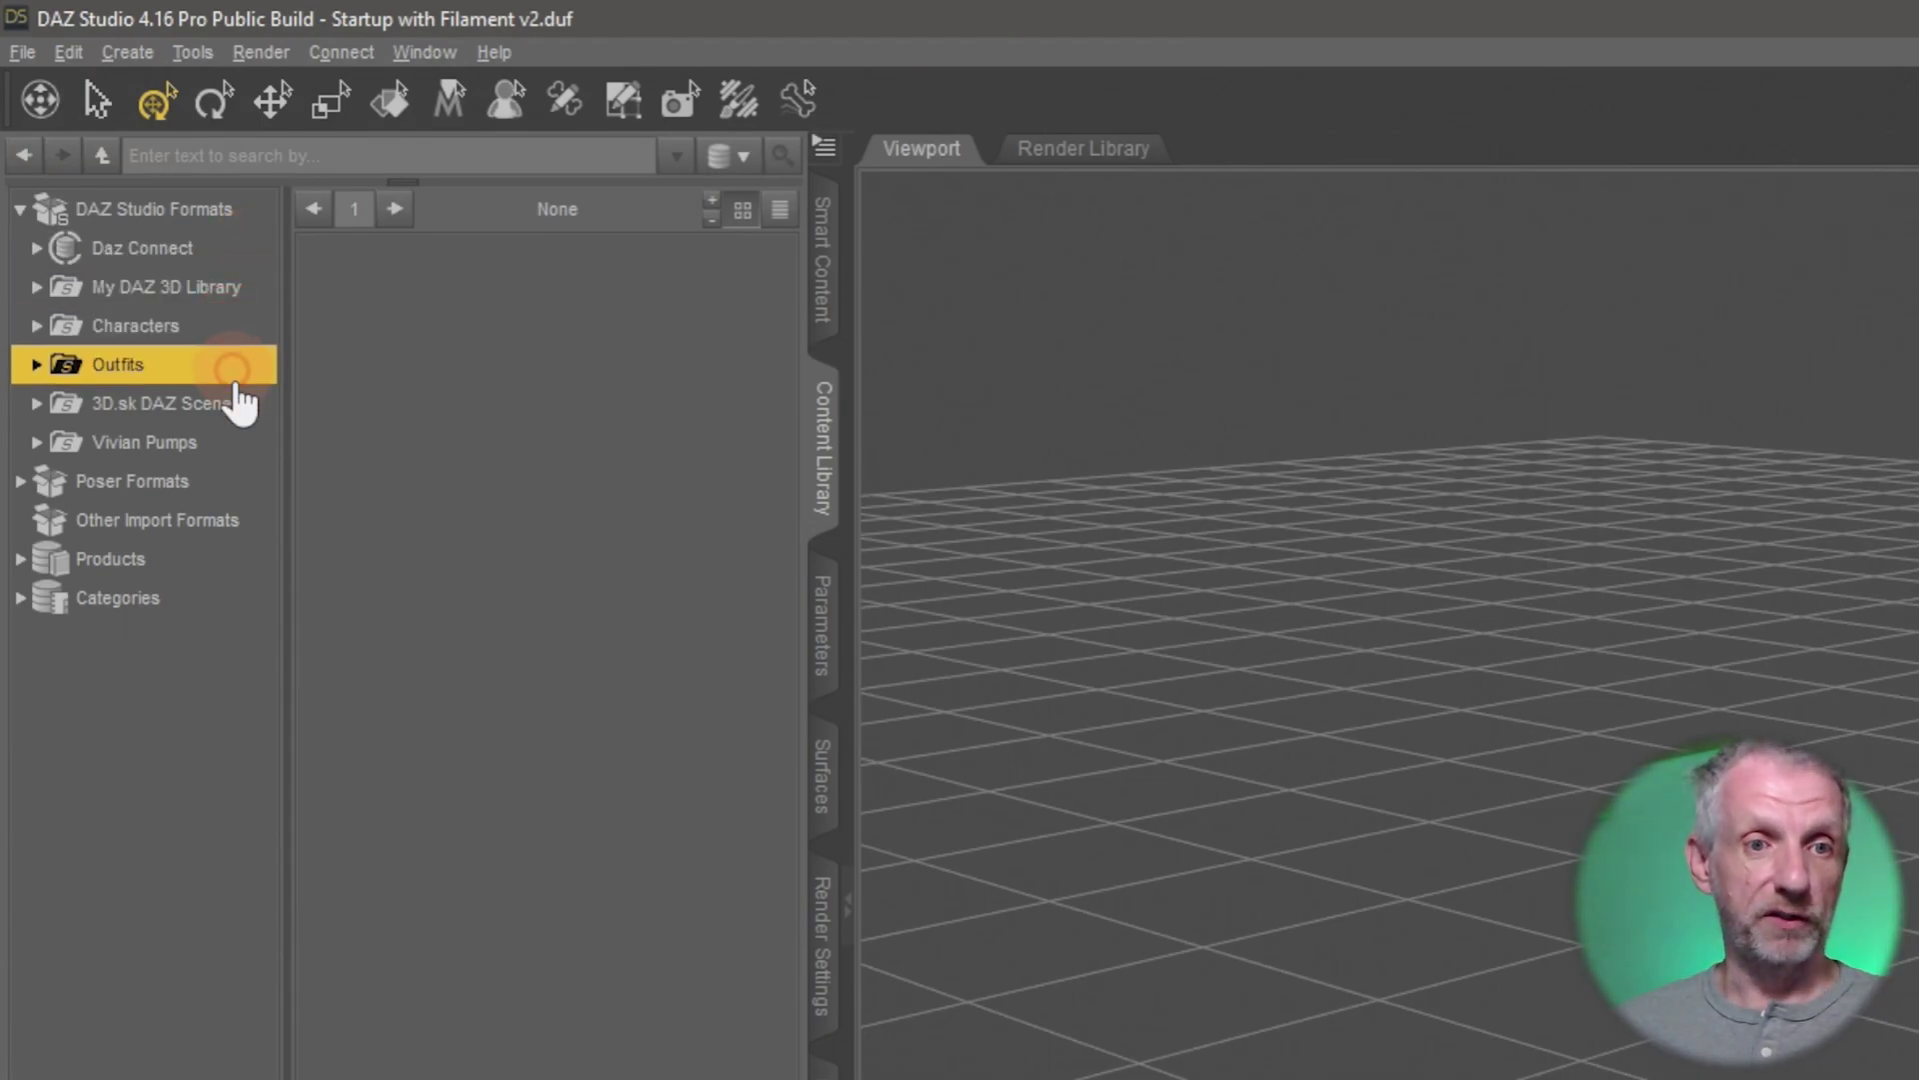
left_click(237, 405)
left_click(235, 444)
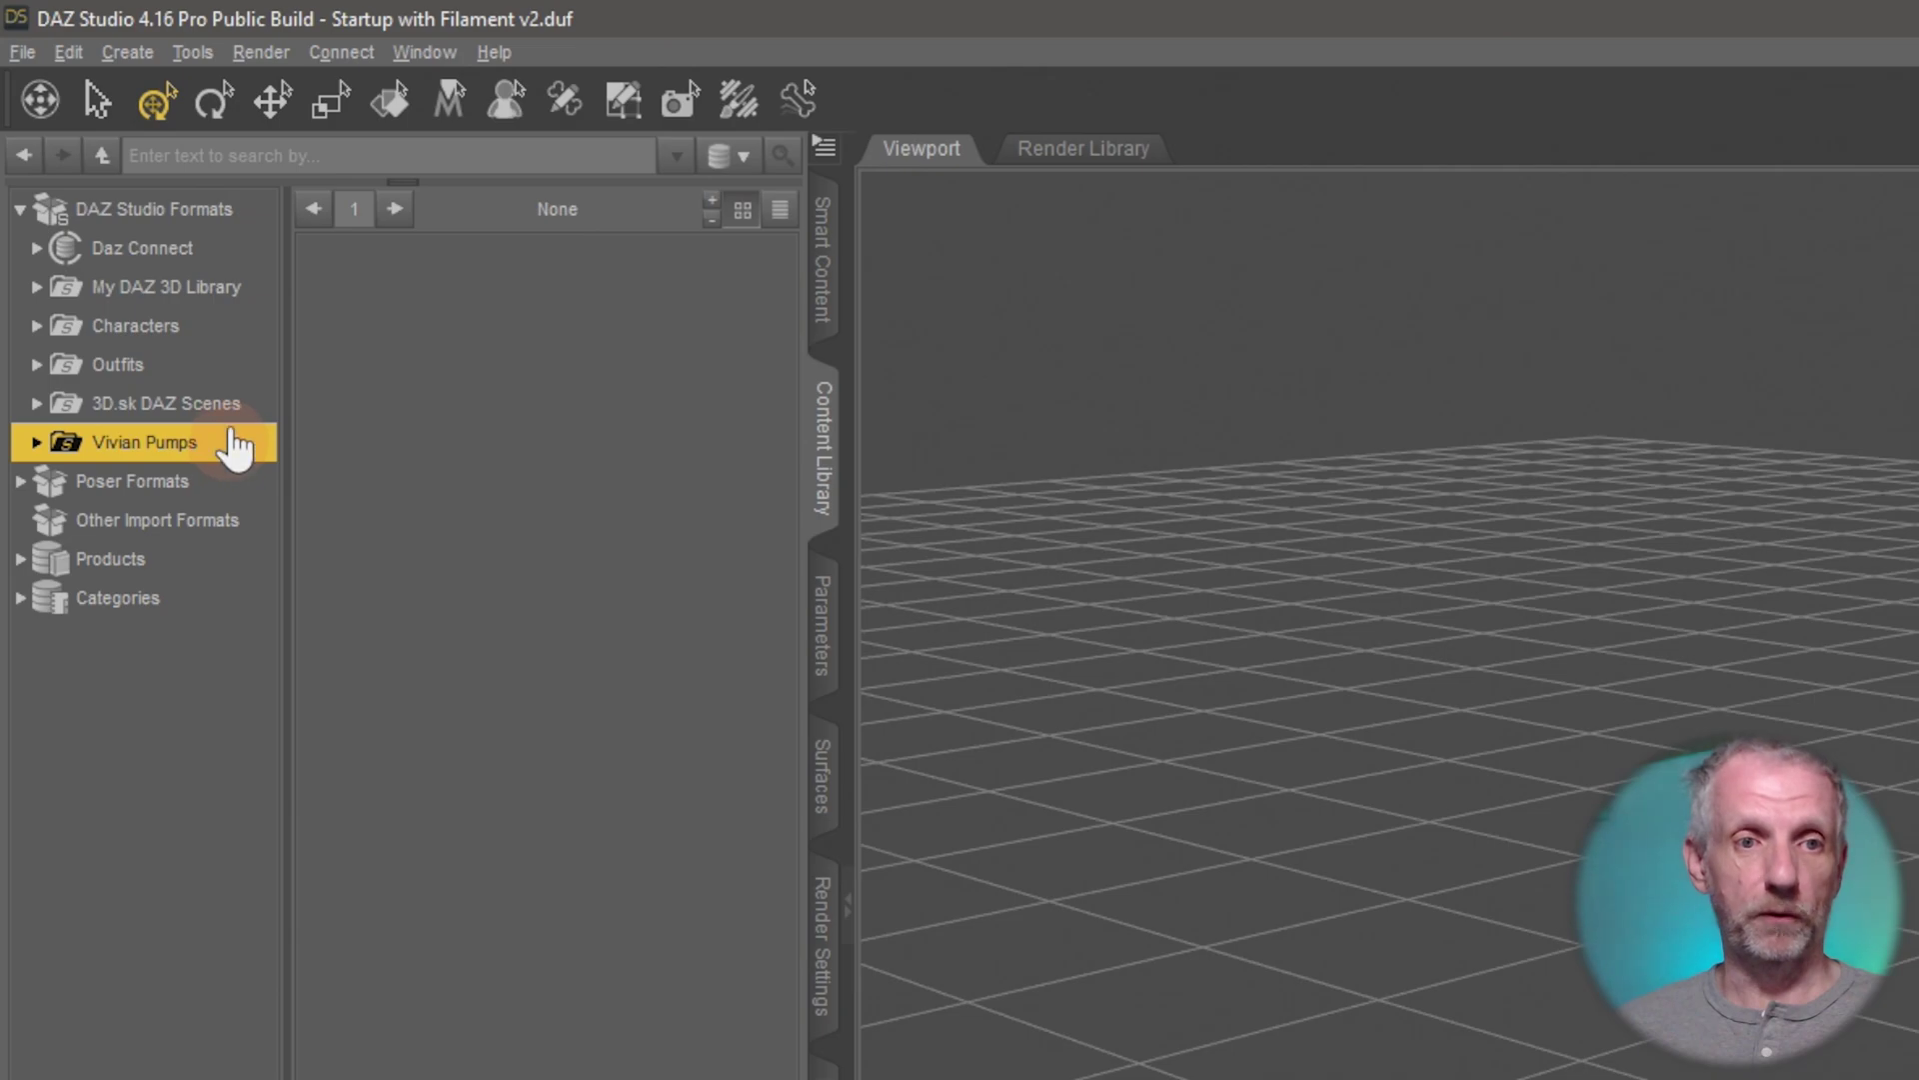
Select the format folders once more, then expand My DAZ 3D Library to show its subfolders
left_click(125, 291)
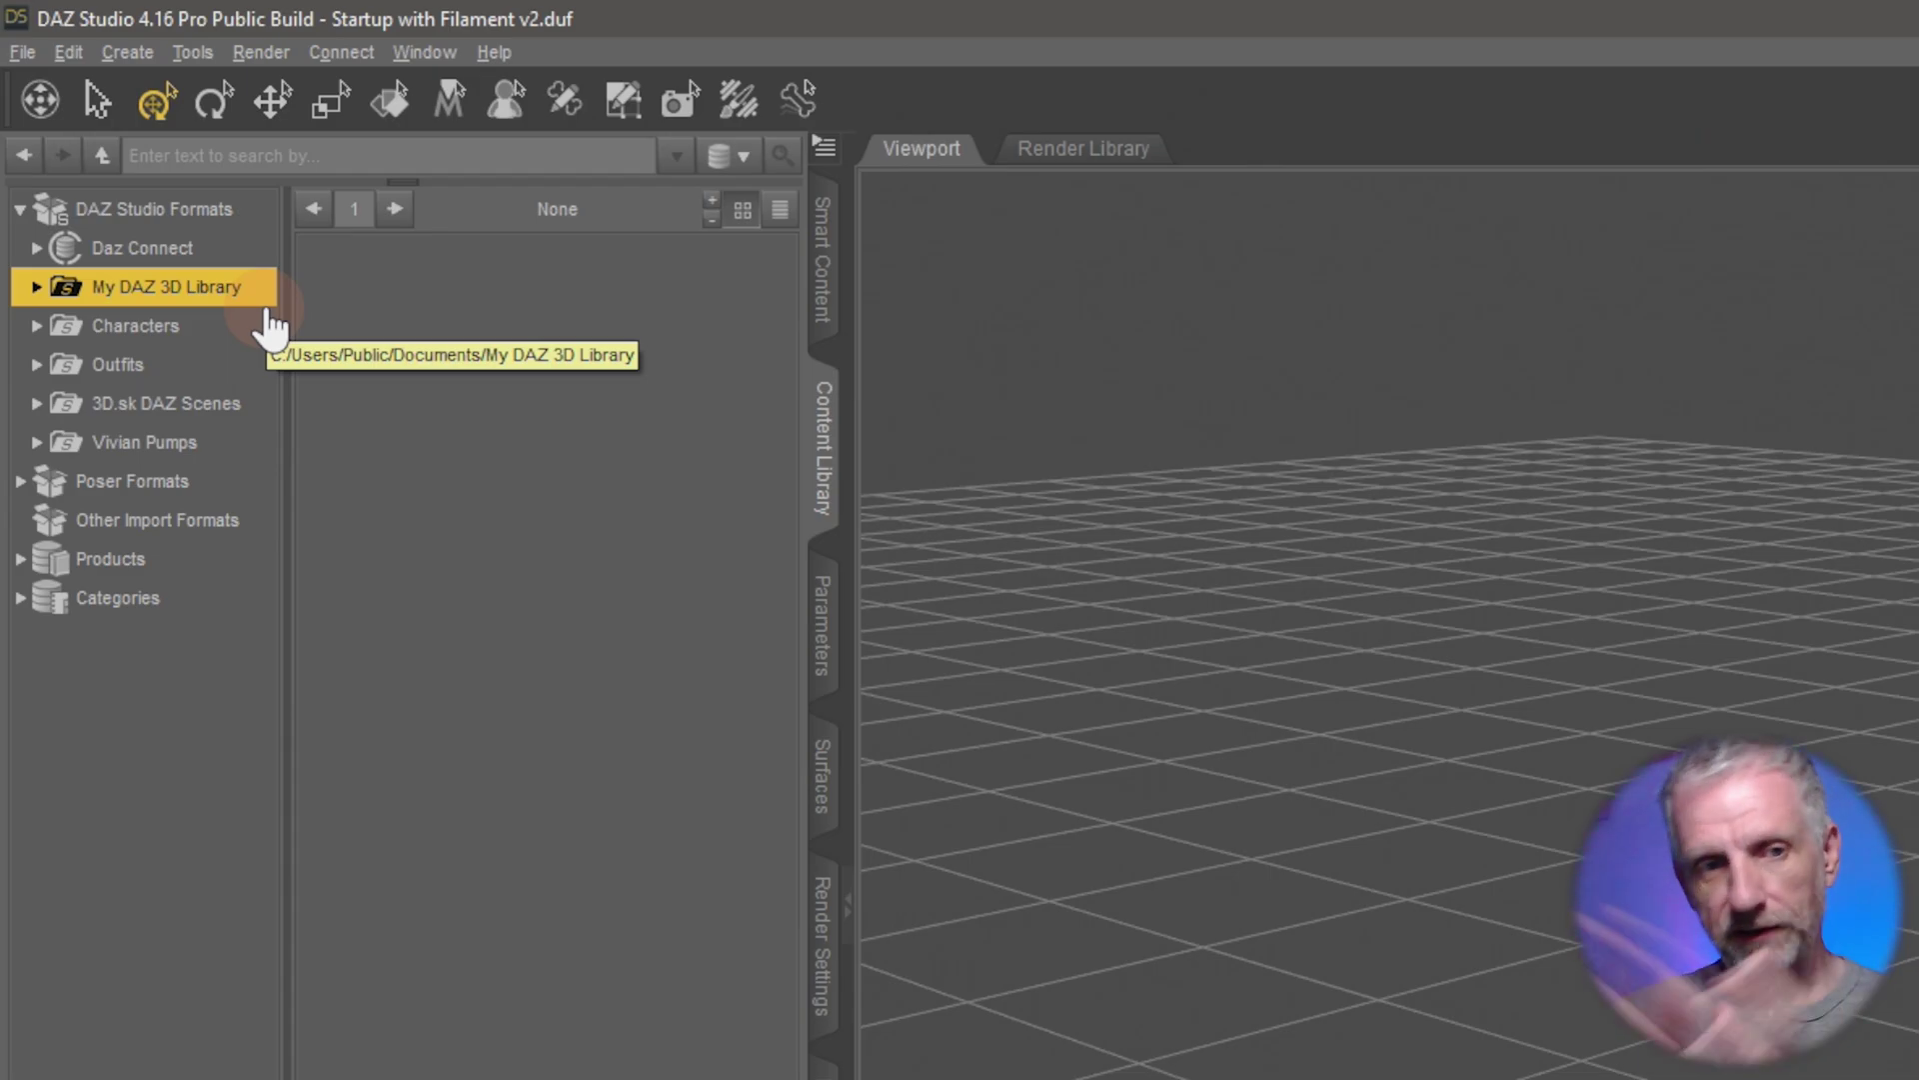
left_click(234, 327)
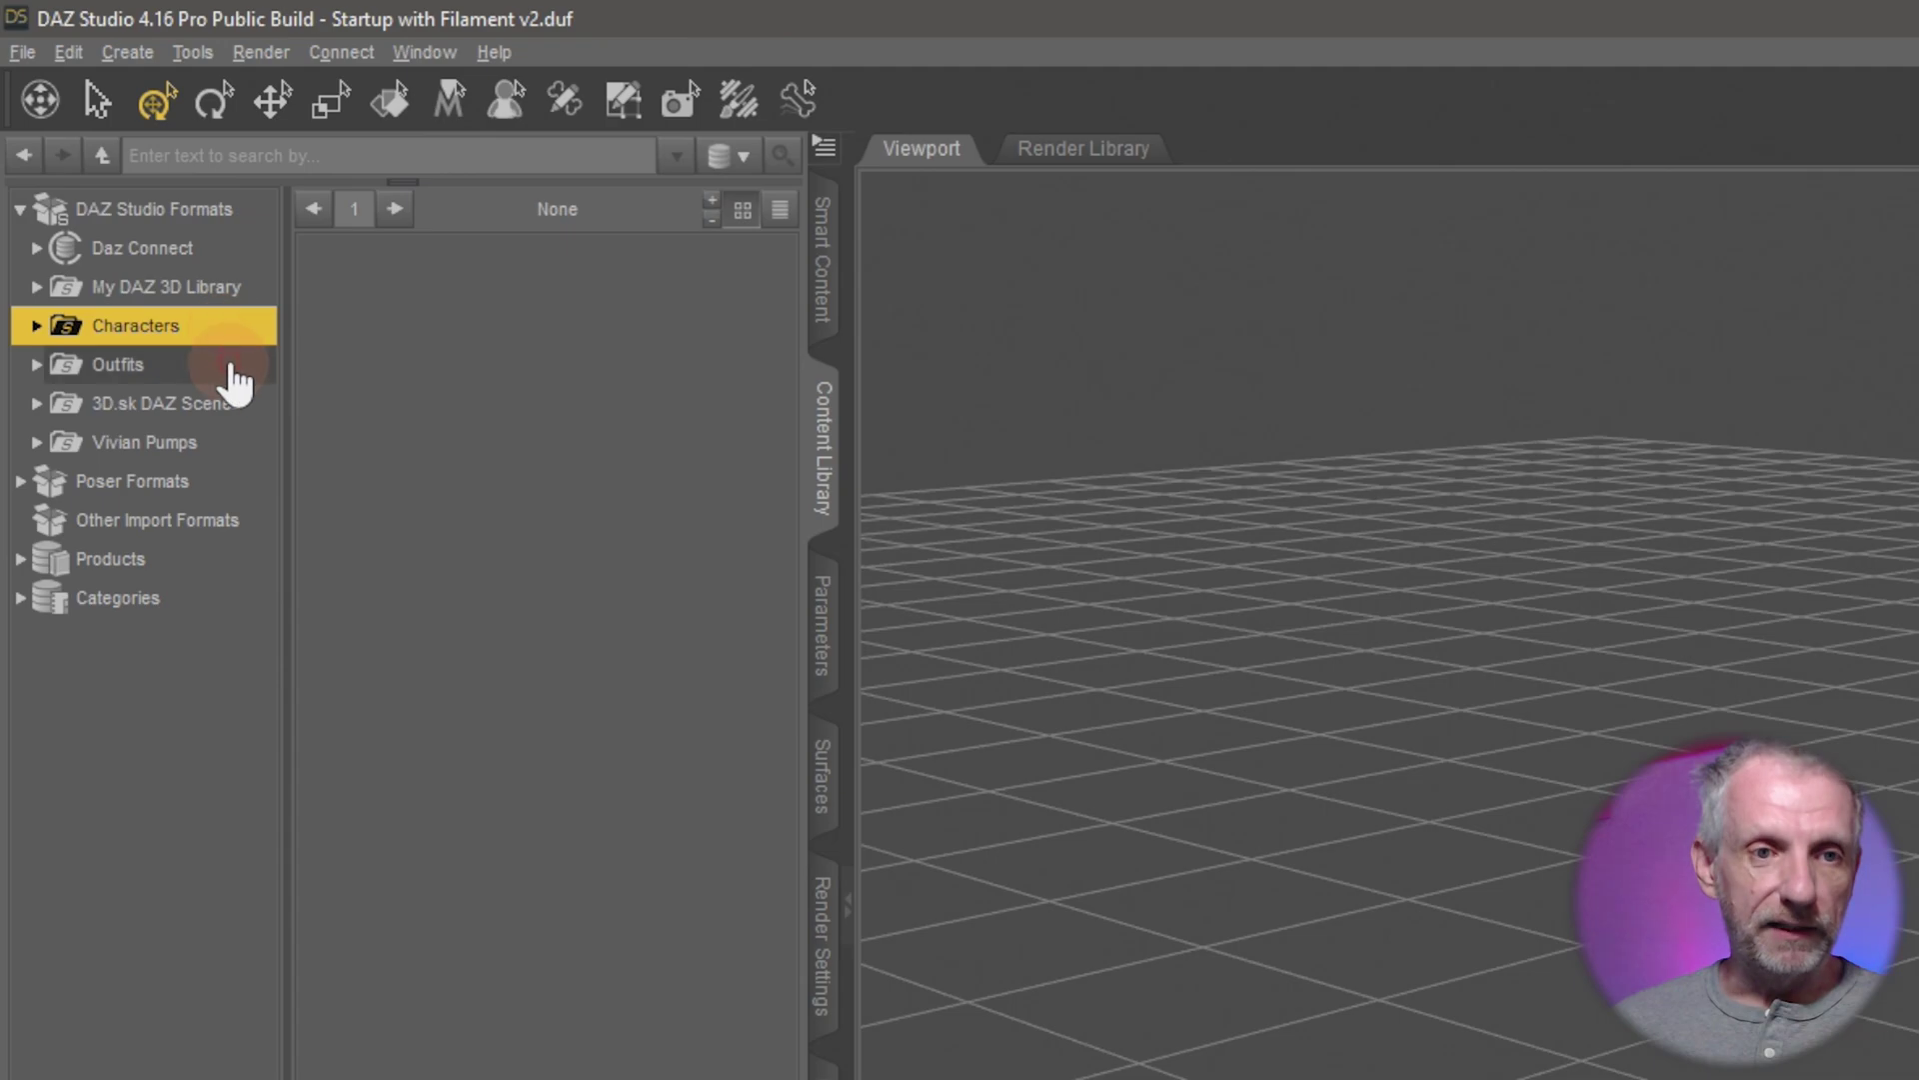
left_click(230, 366)
left_click(236, 406)
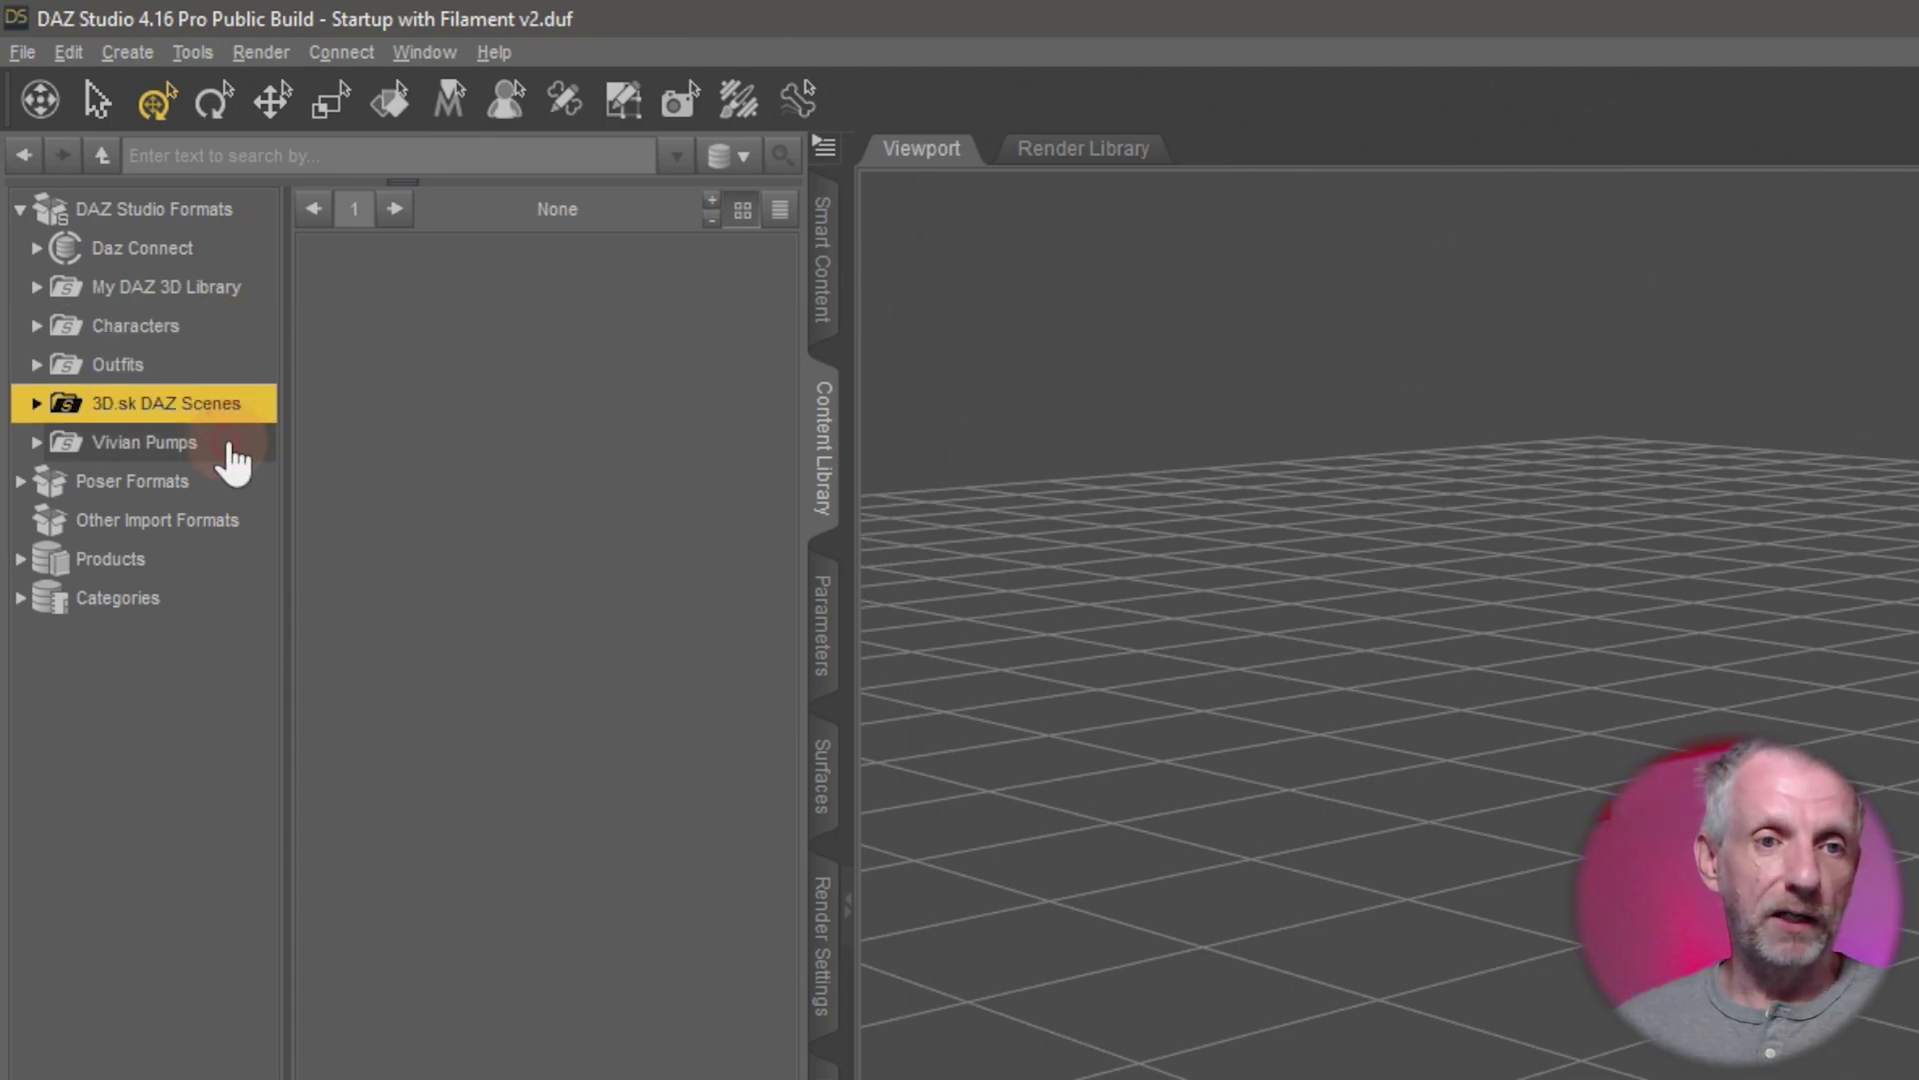
left_click(235, 443)
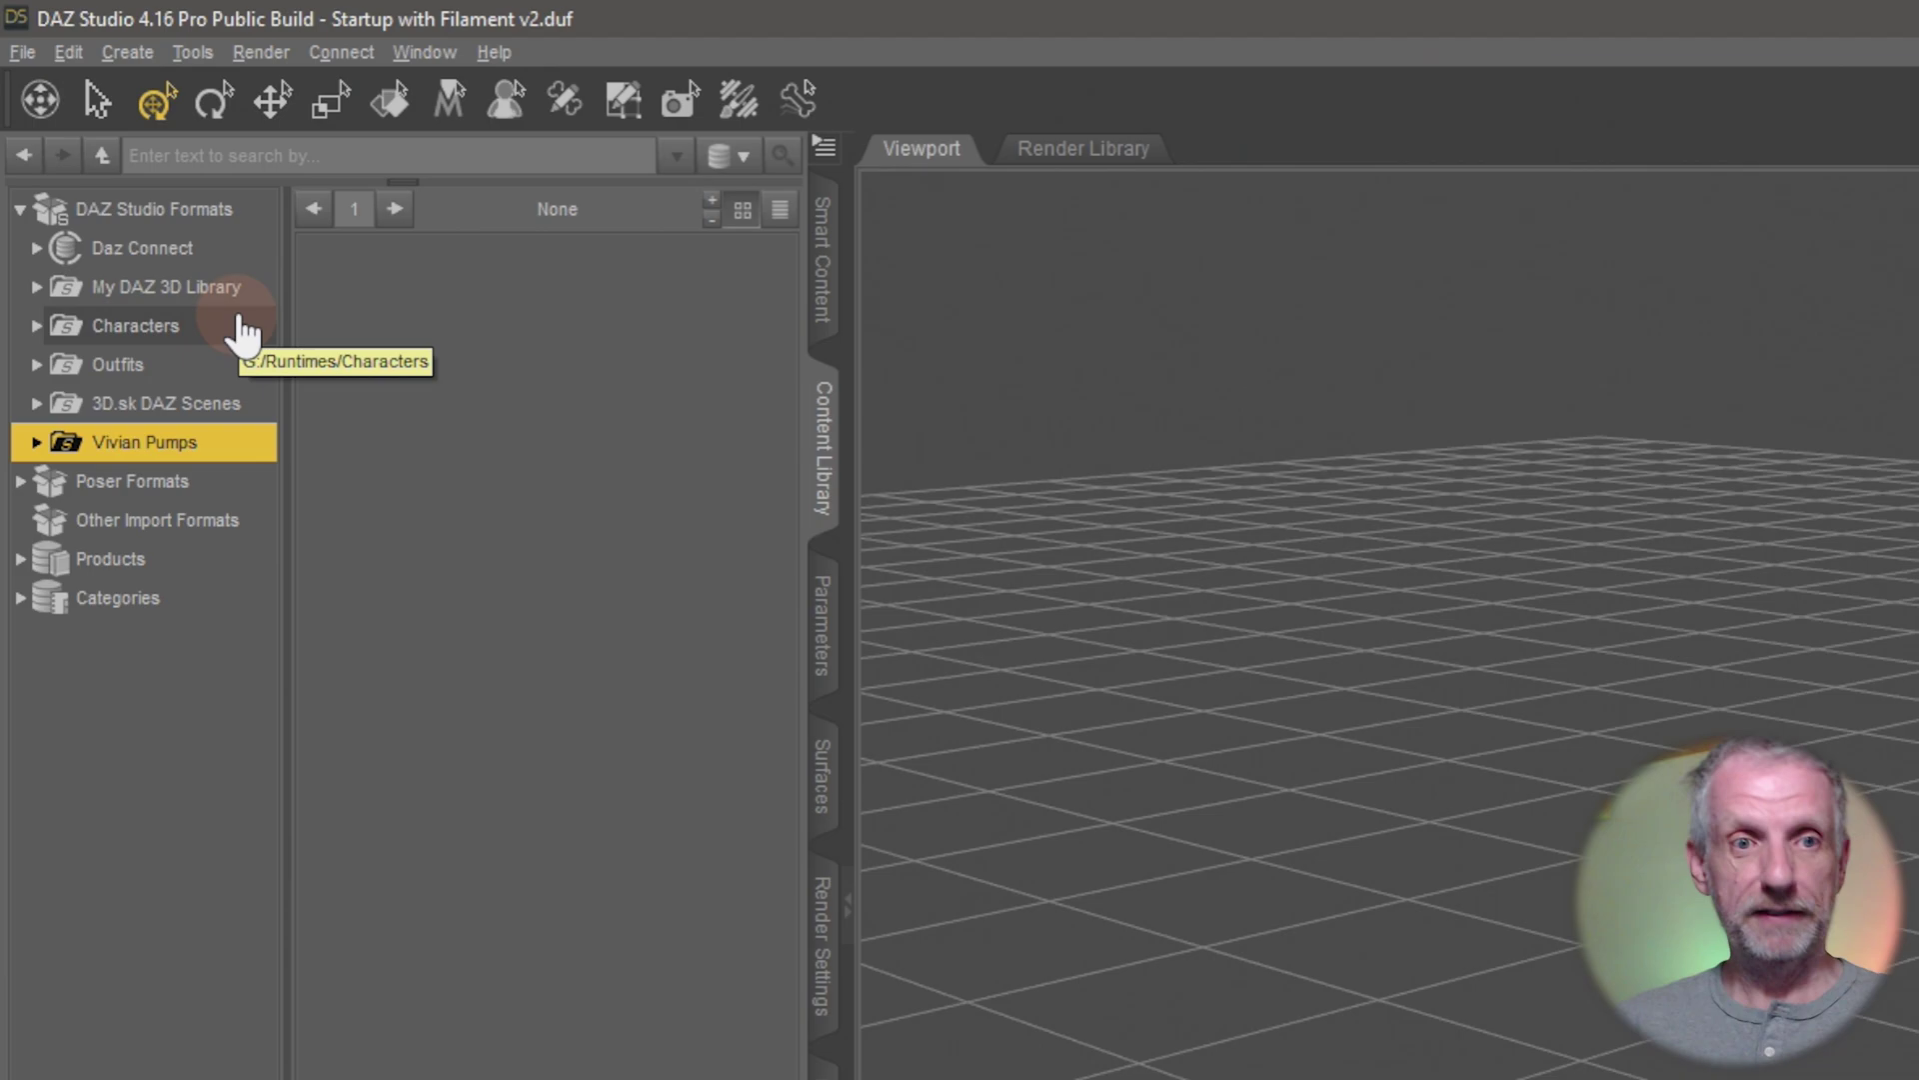
left_click(64, 296)
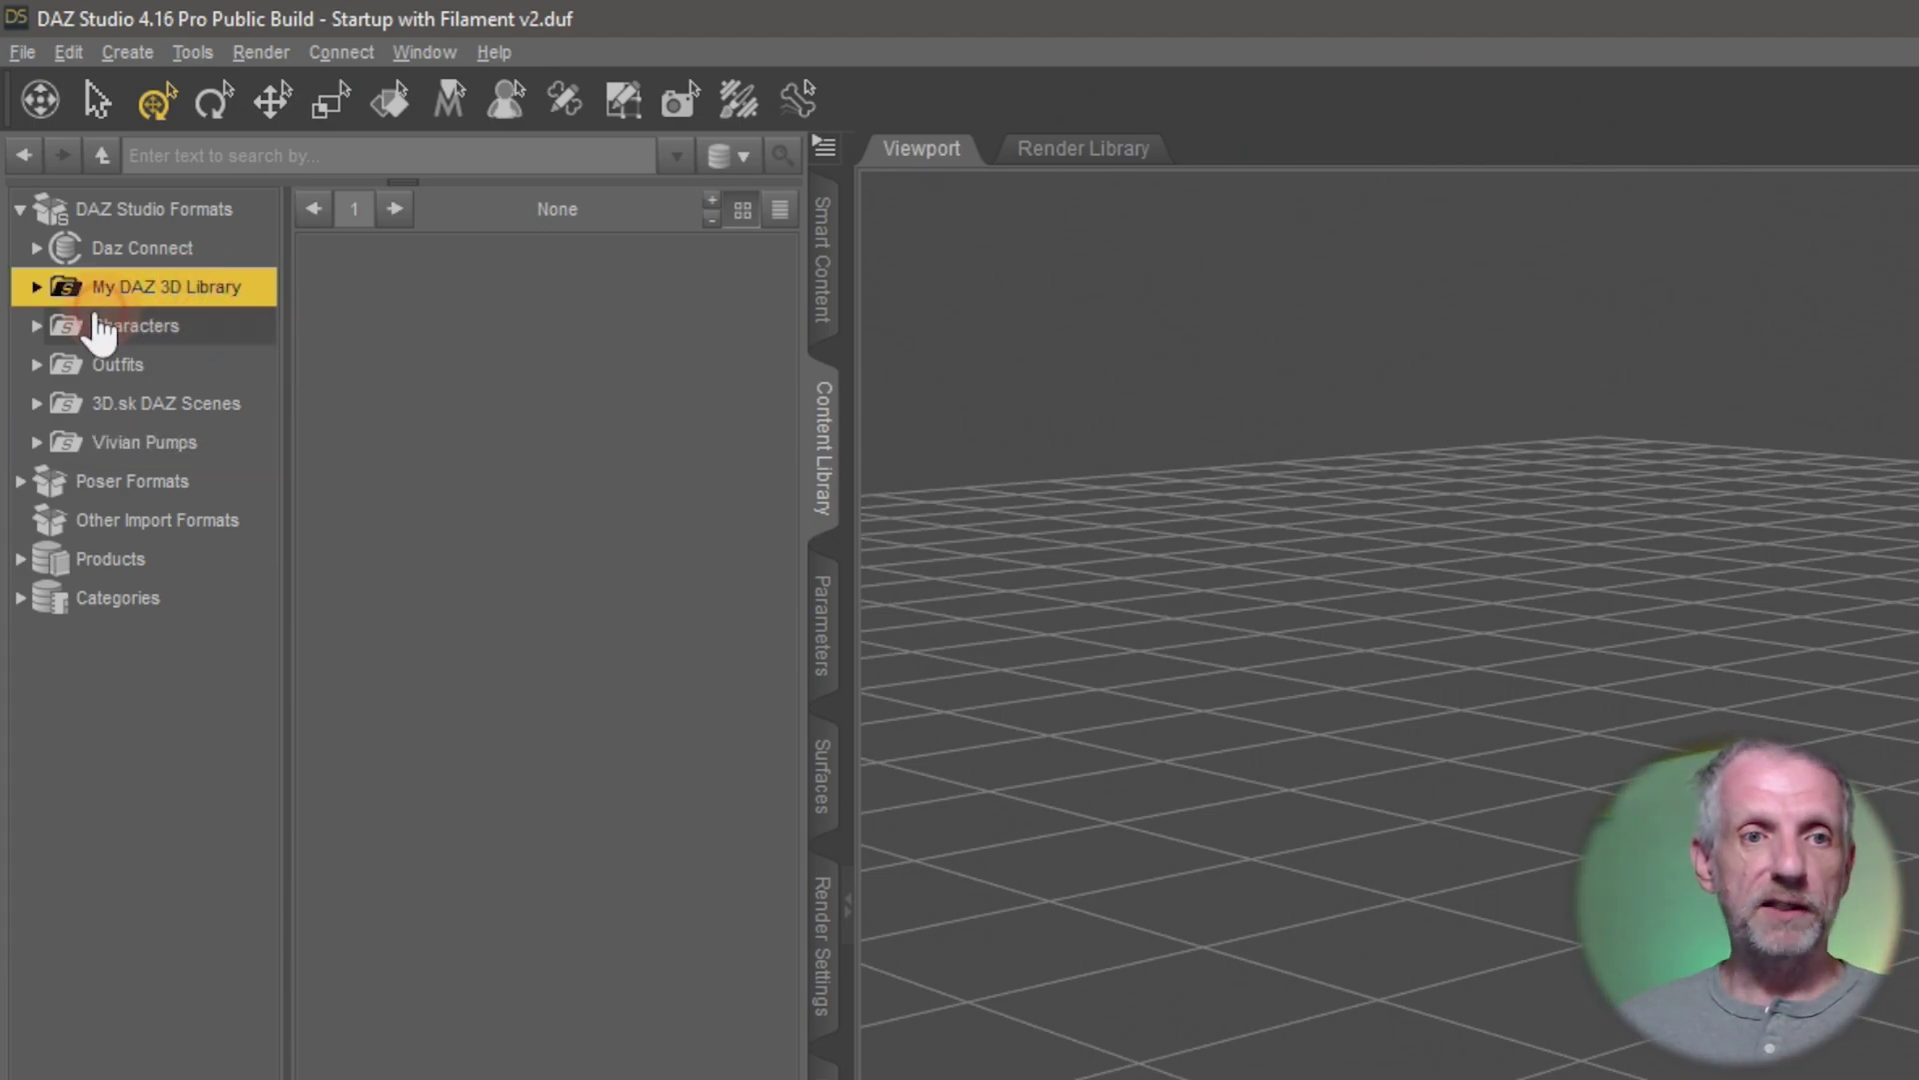
left_click(37, 288)
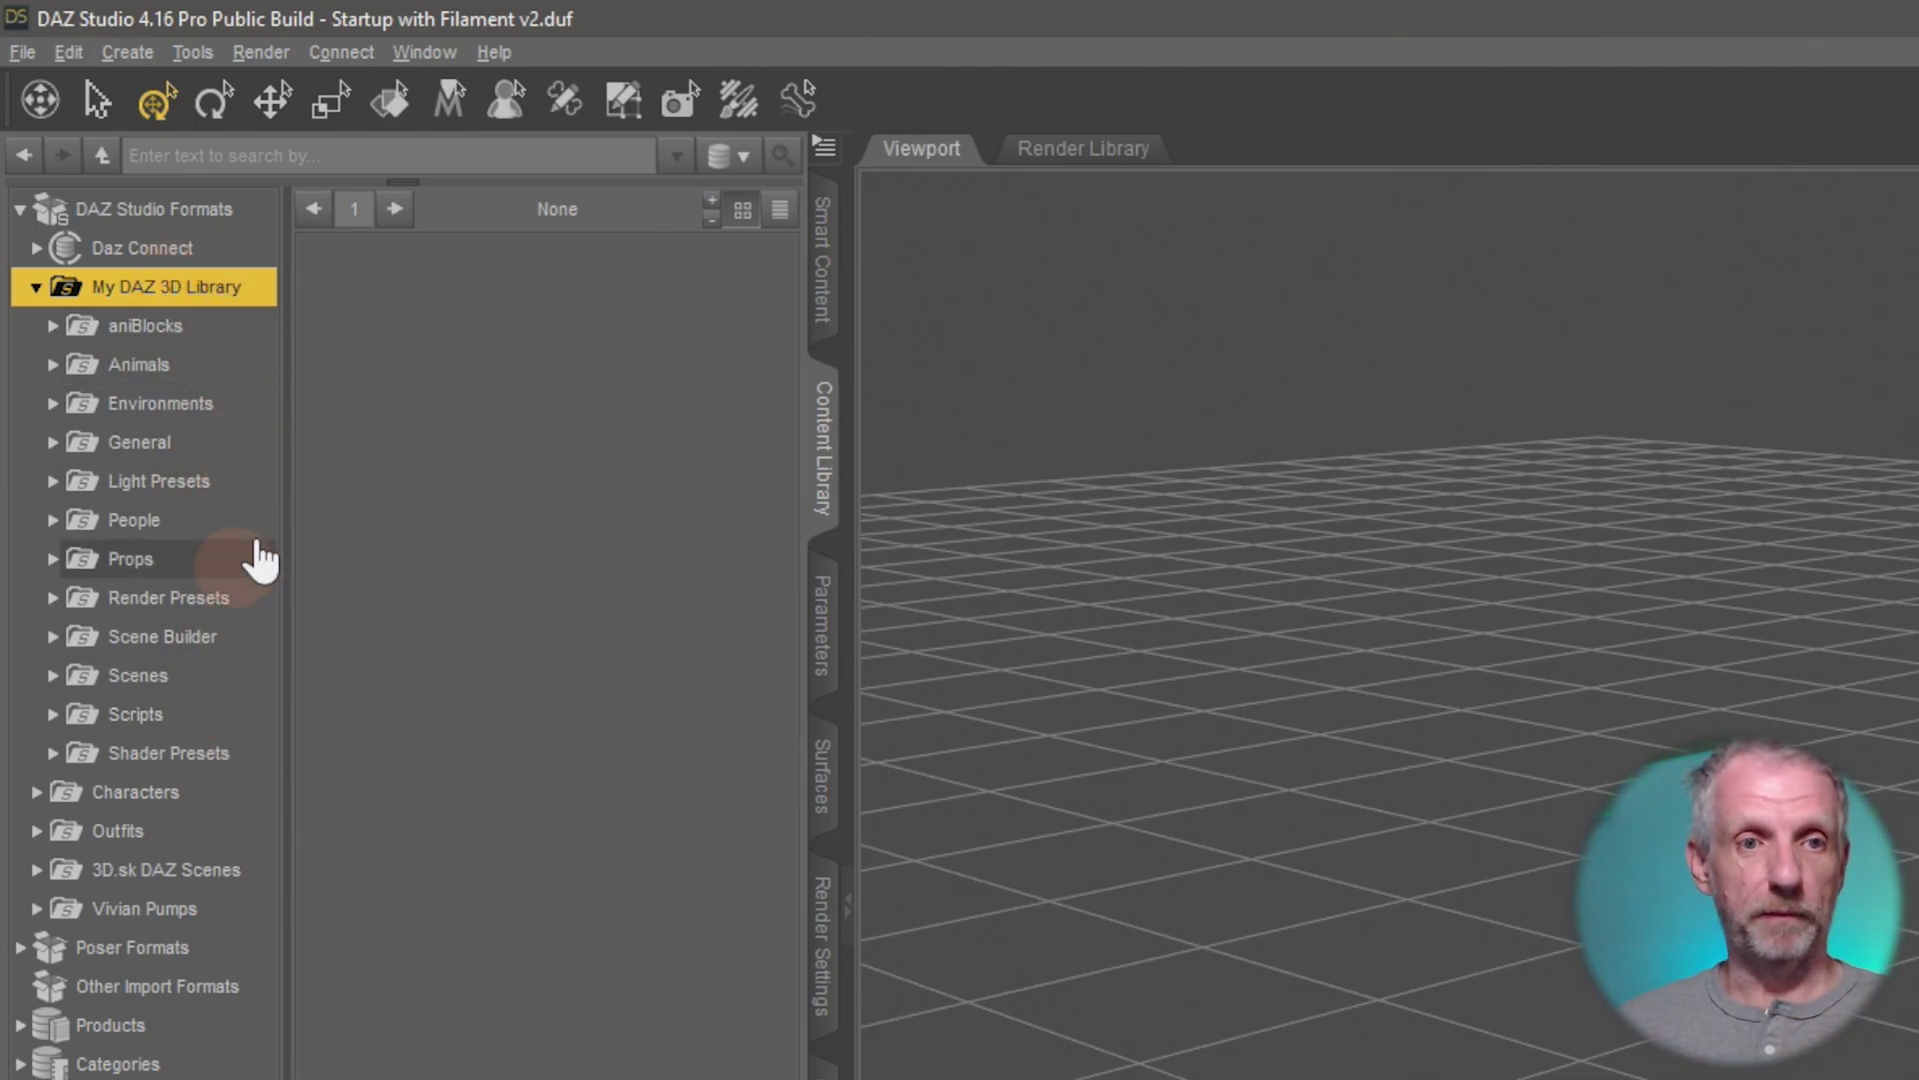
Open My DAZ 3D Library's folder location in Explorer and move the window left
right_click(232, 288)
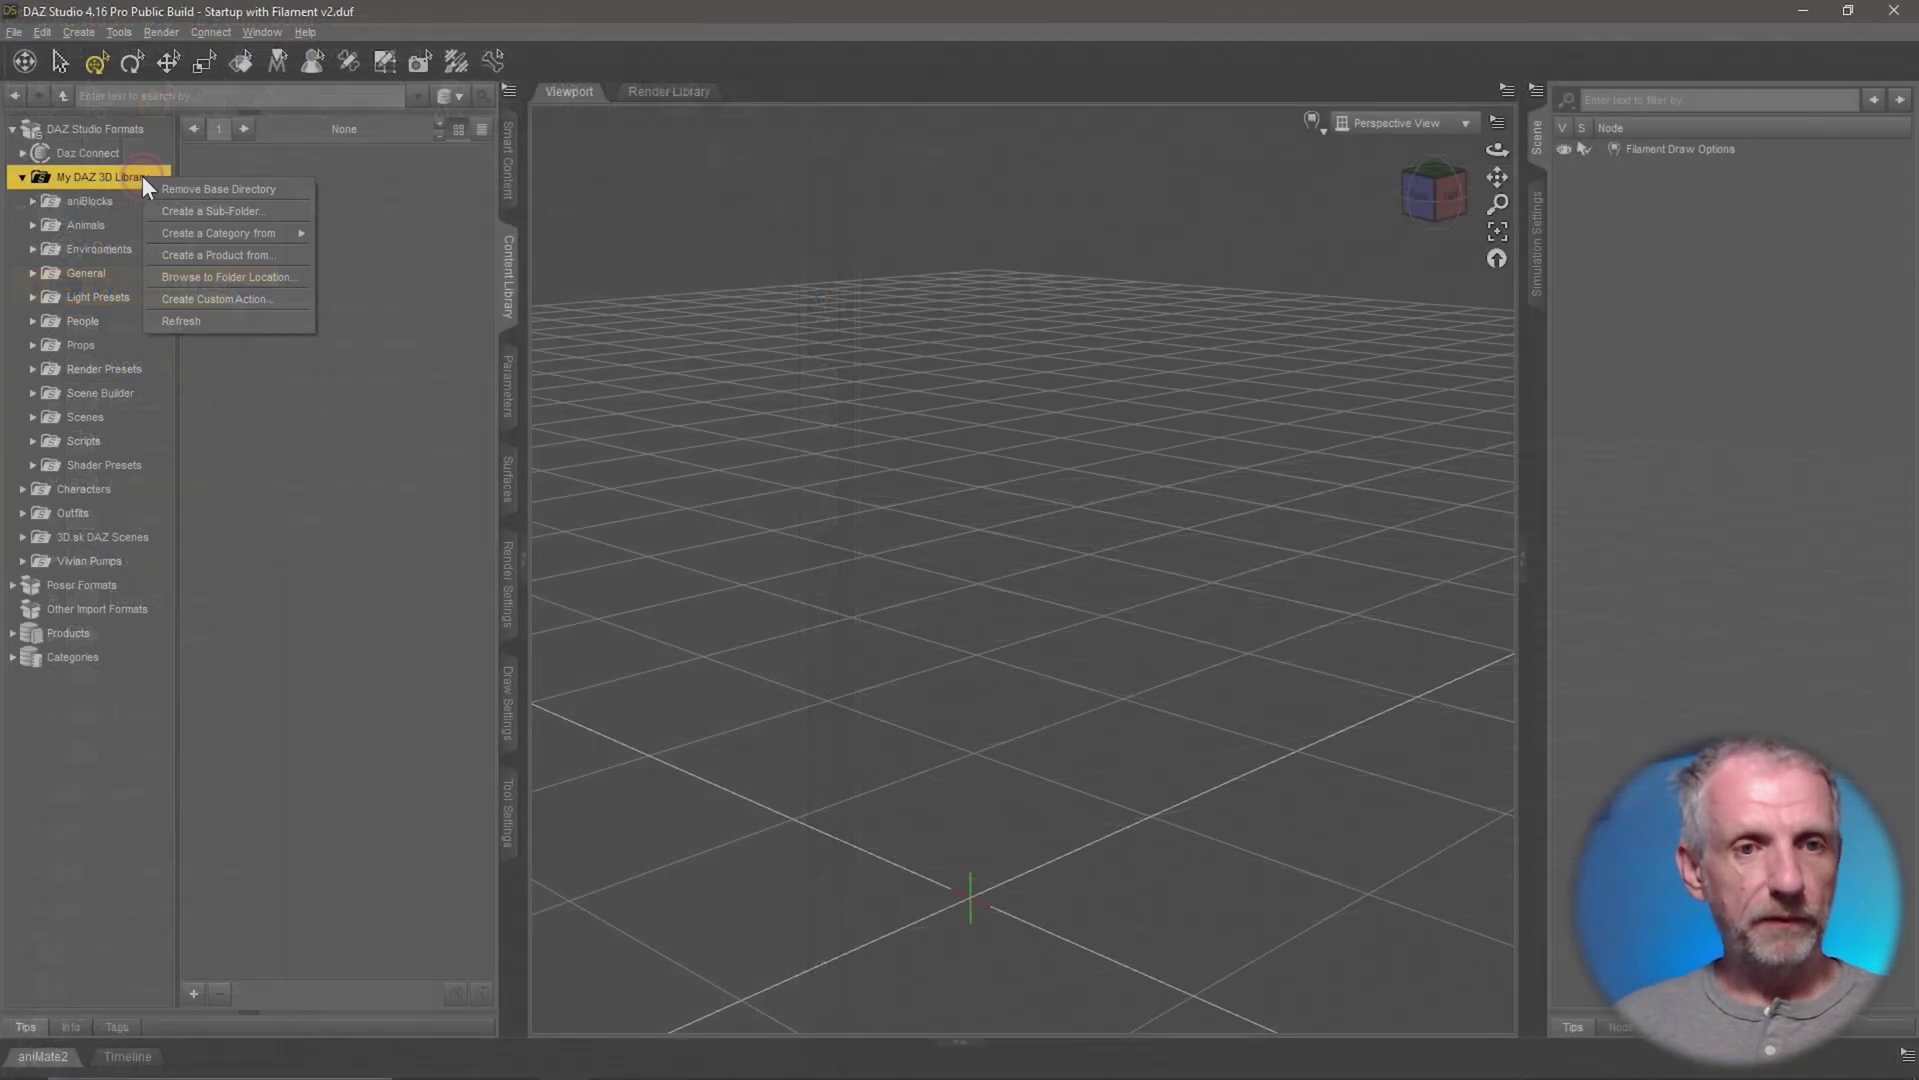
left_click(278, 285)
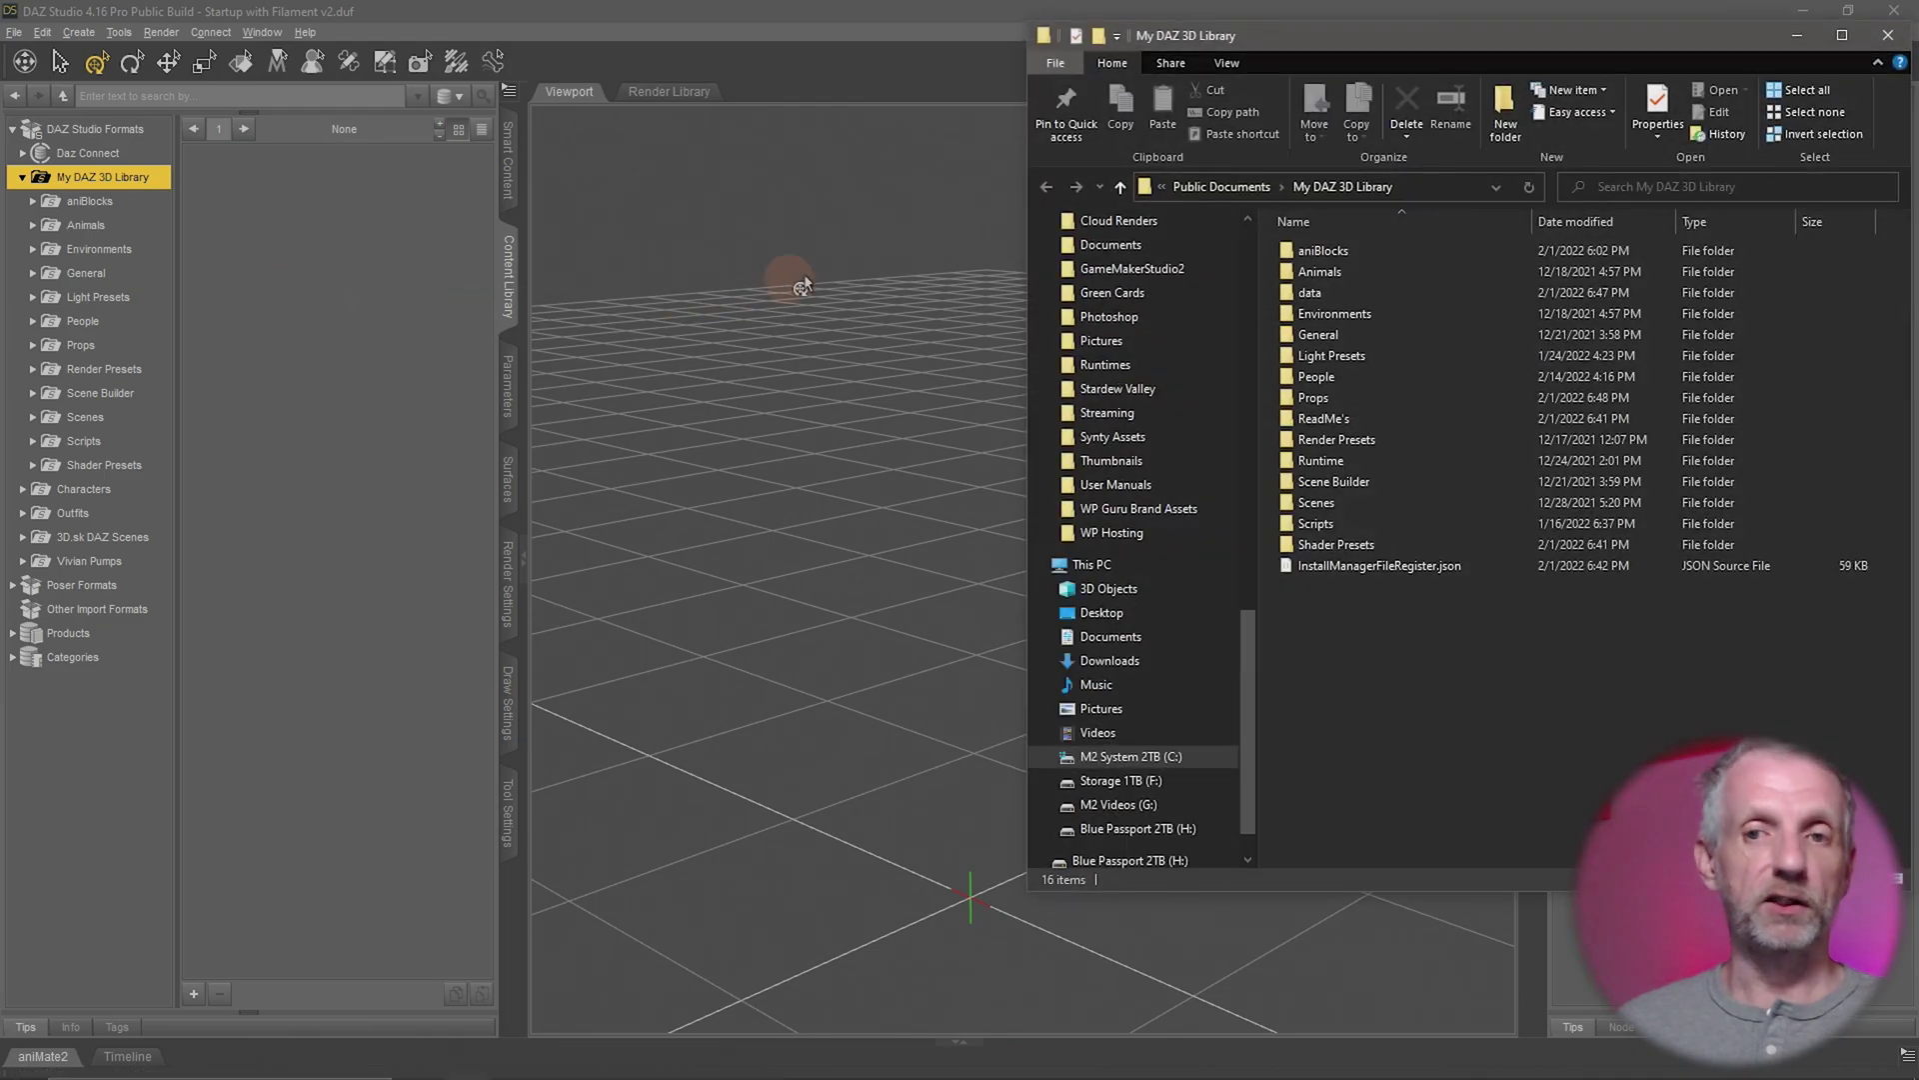
left_click_drag(1359, 39, 587, 36)
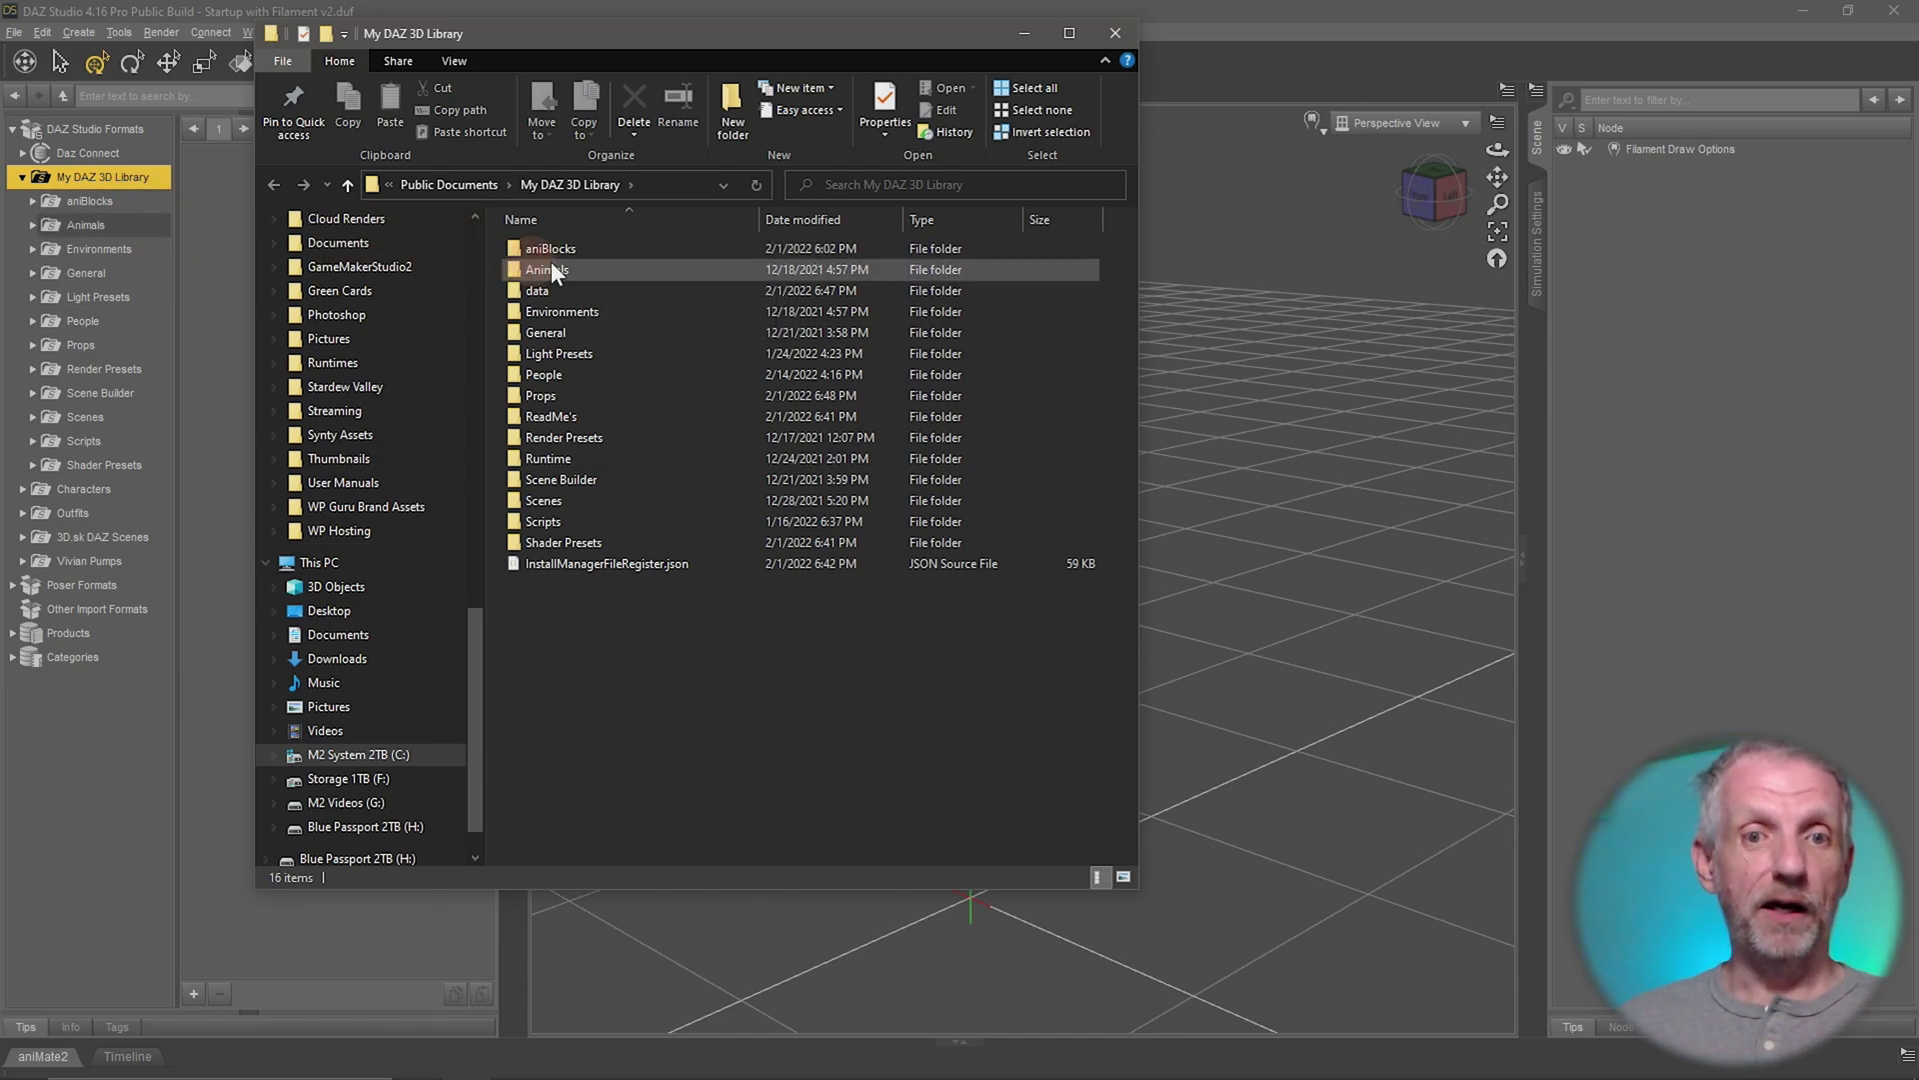
Select the data folder, then move the Explorer window back to the right
left_click(565, 286)
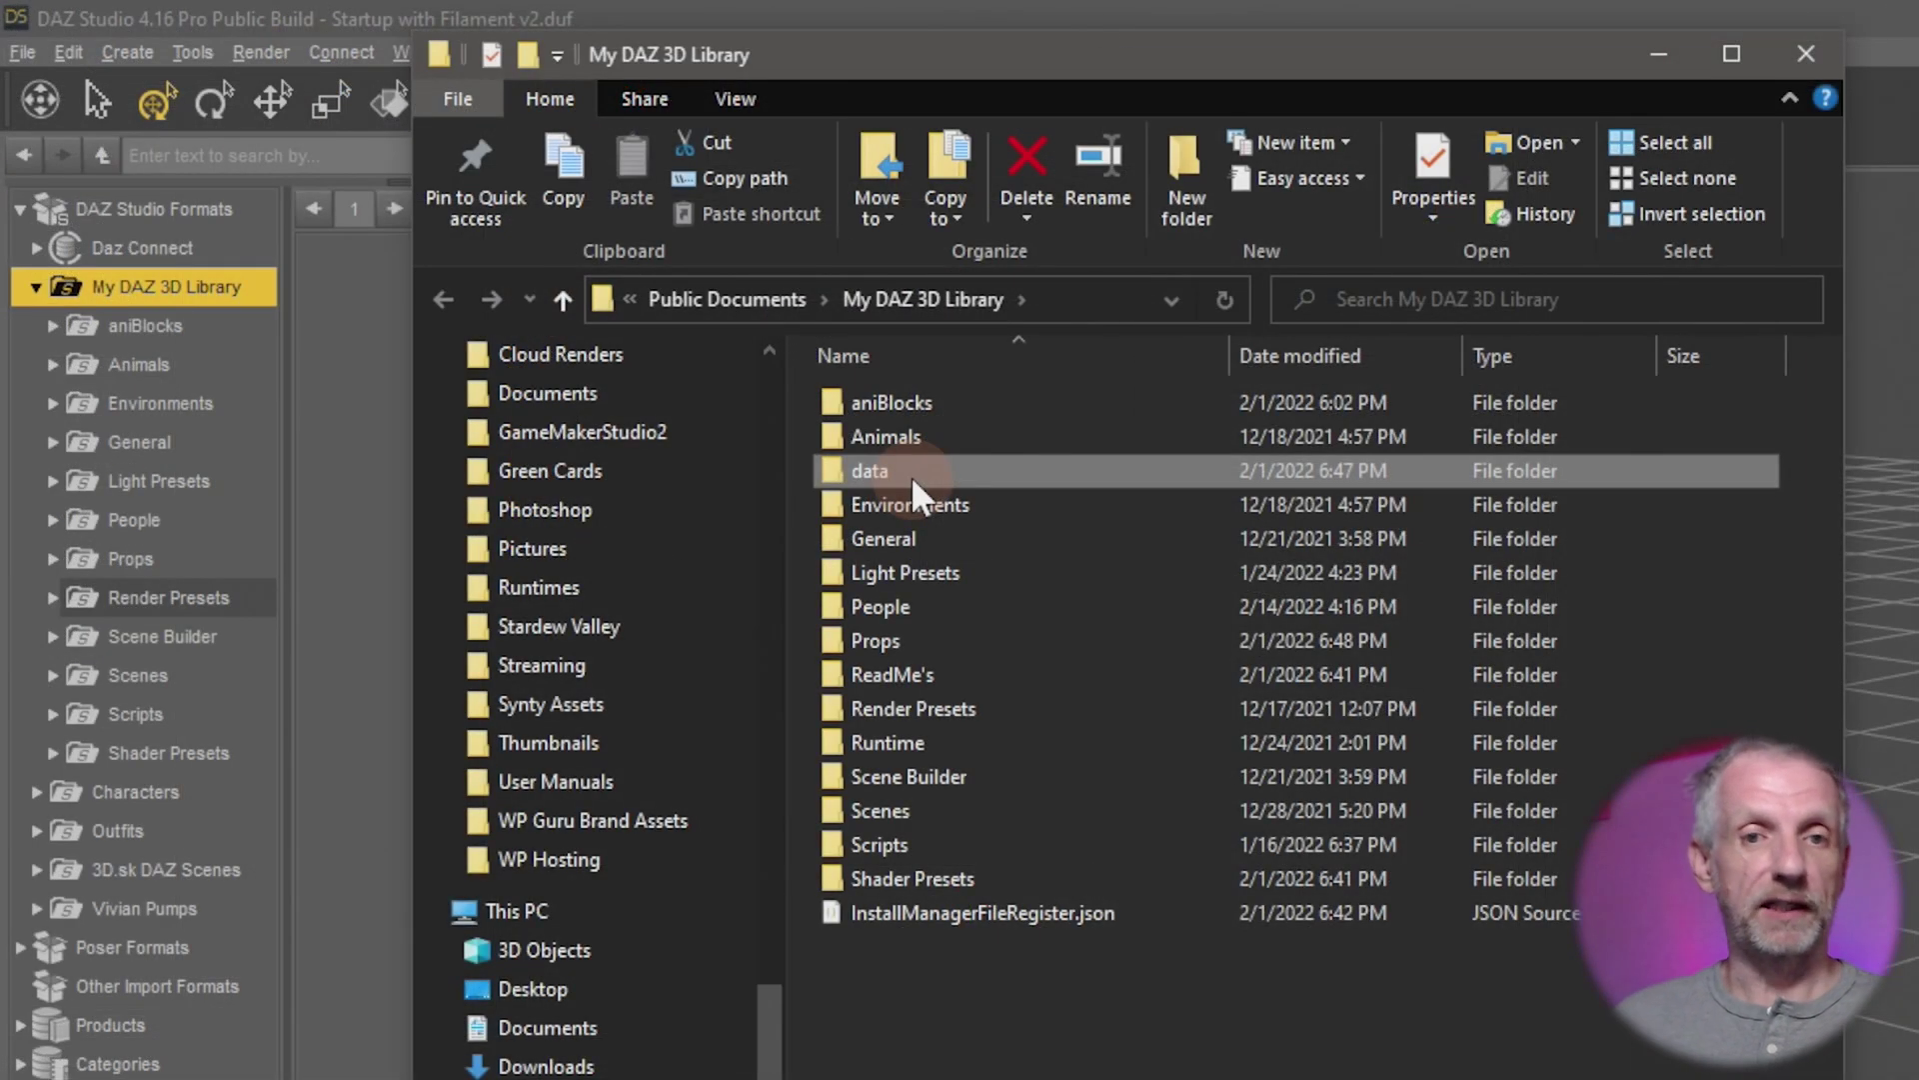
mouse_move(909, 476)
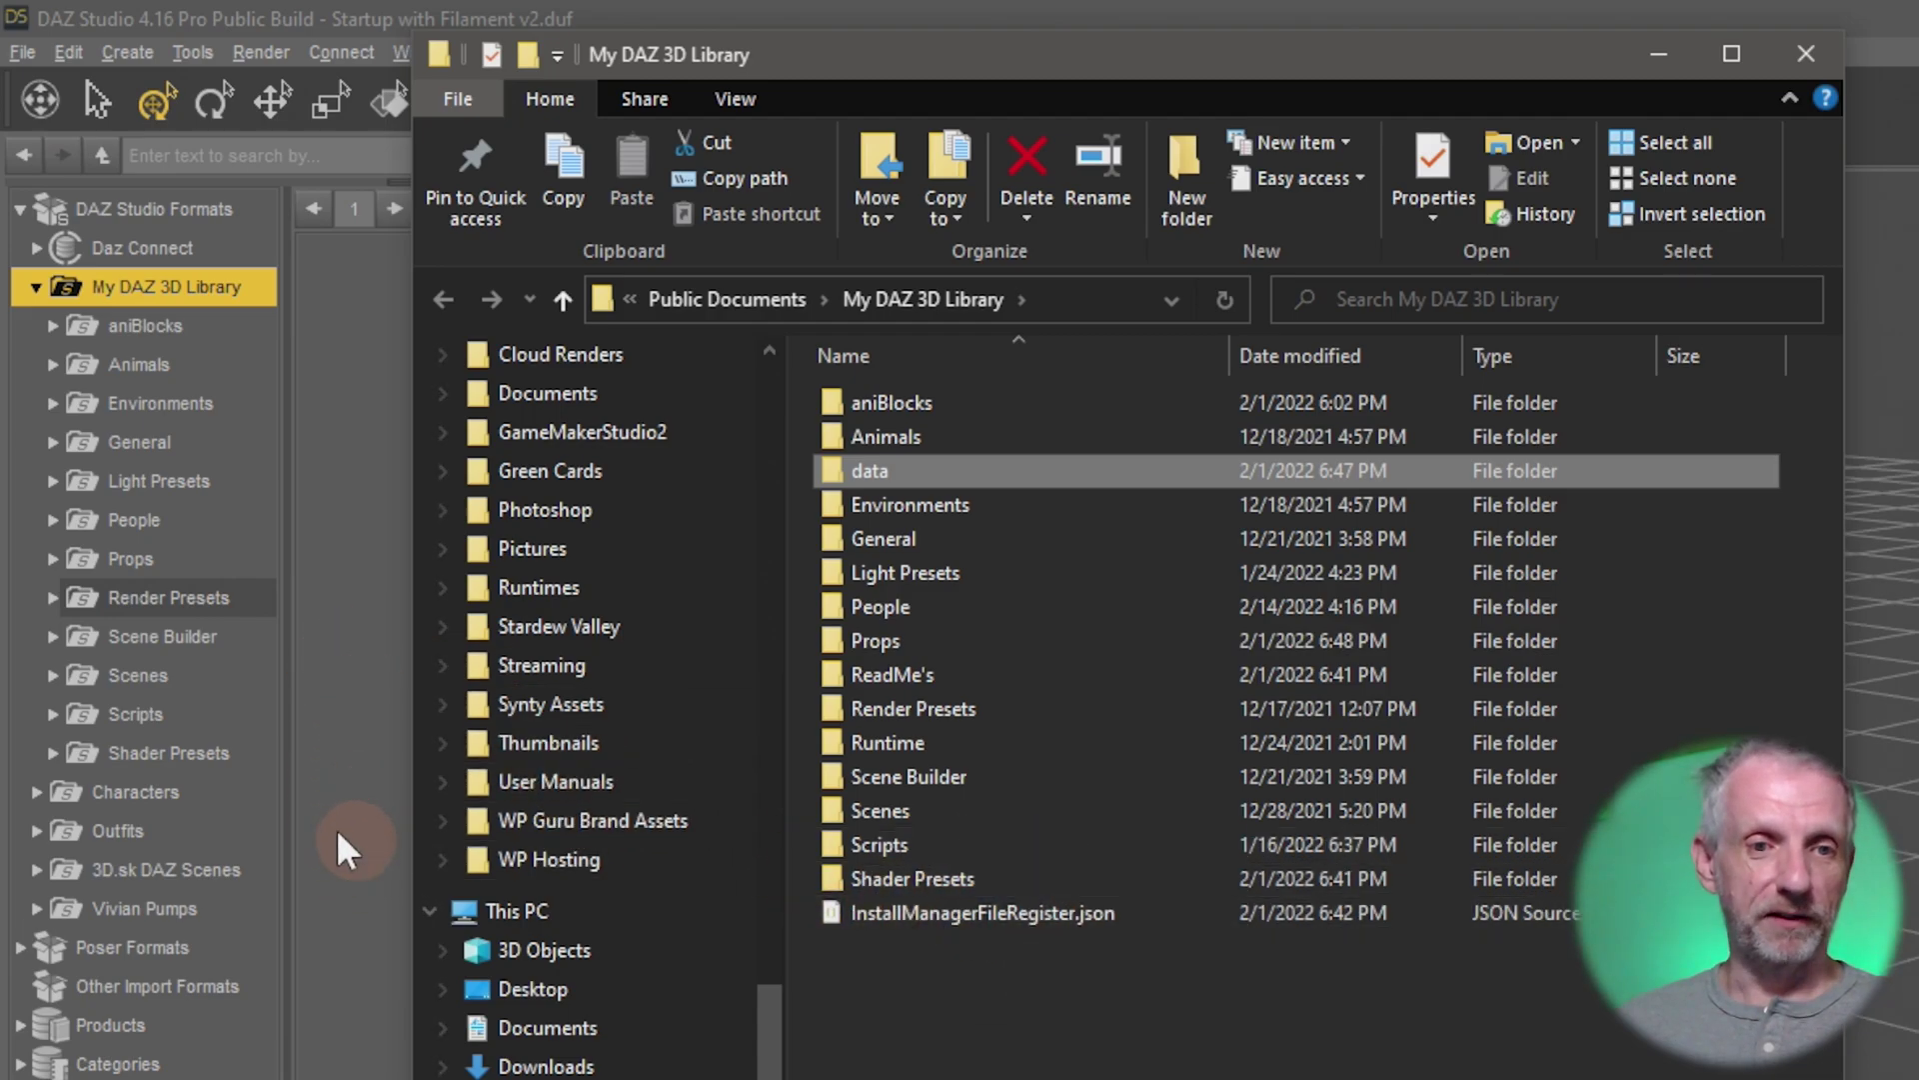
left_click_drag(887, 52, 1265, 34)
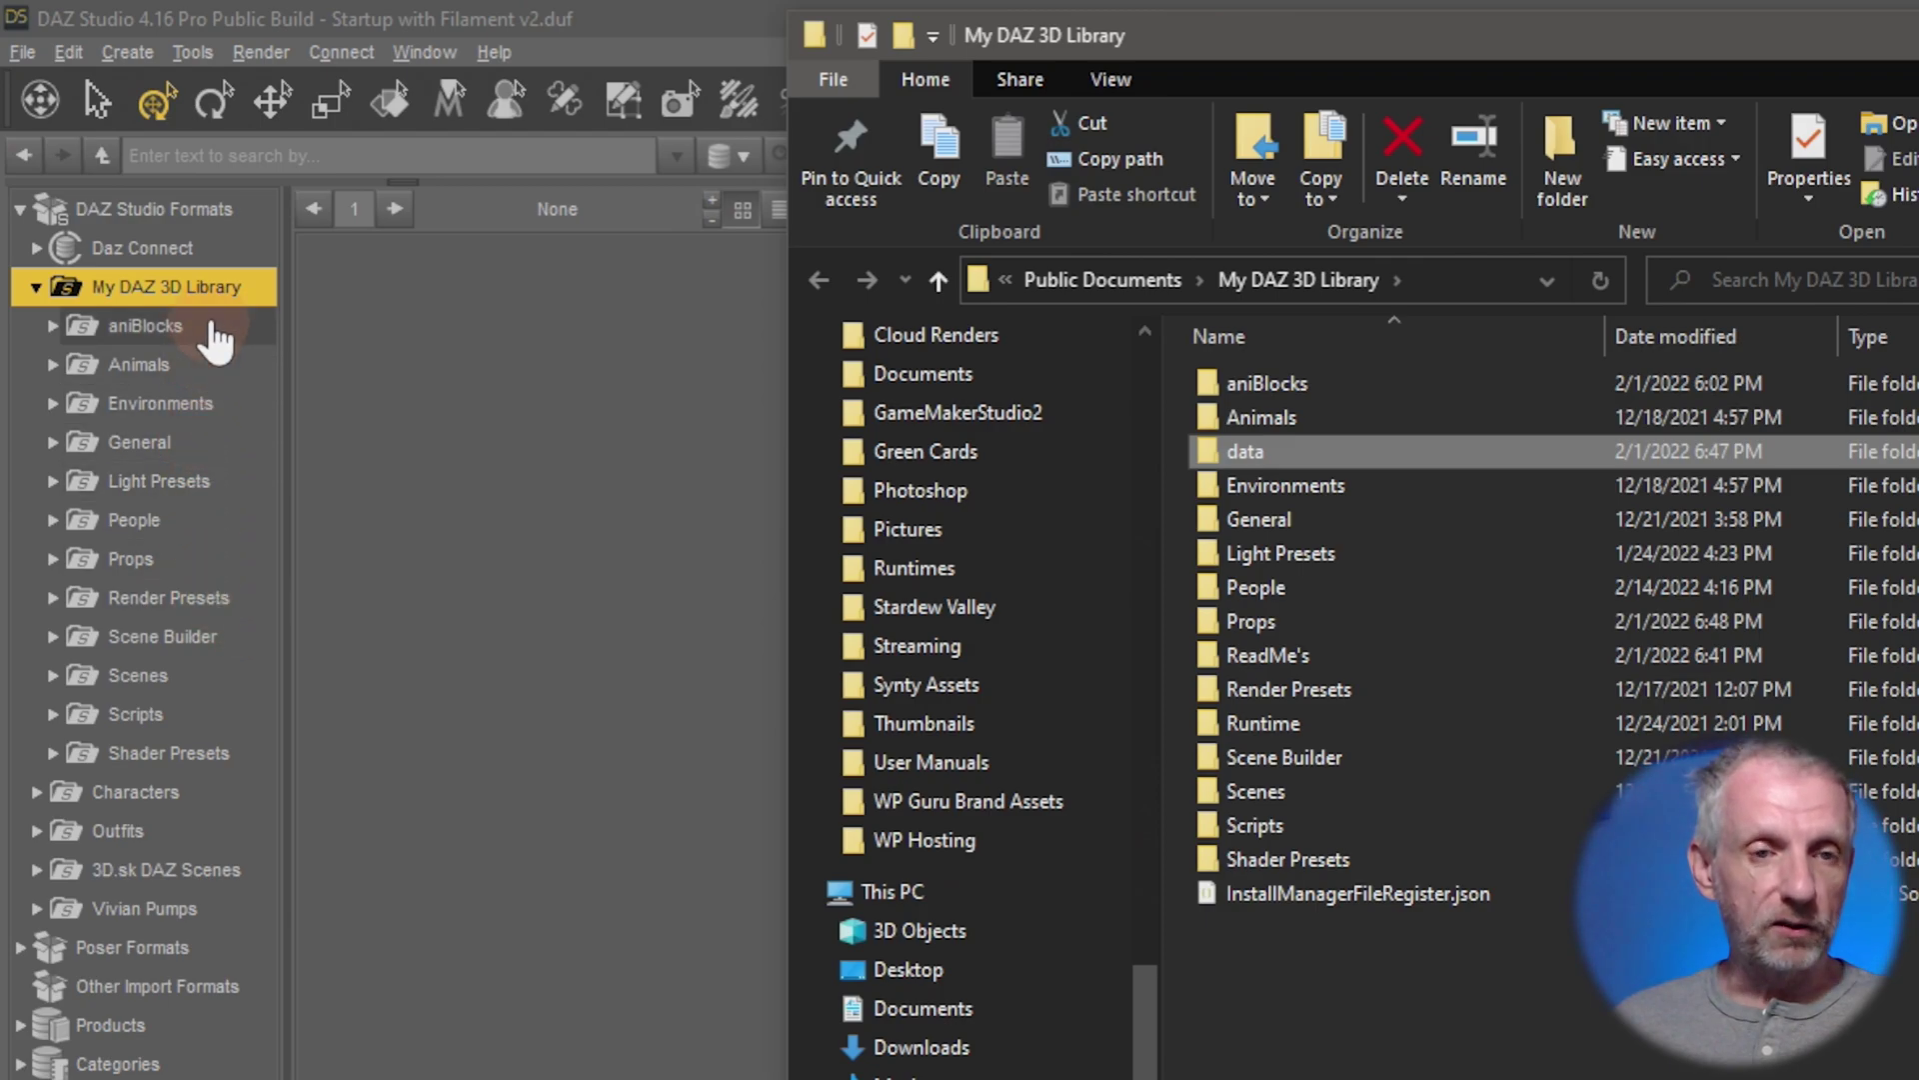
In DAZ Studio's library, expand People > Genesis 8 Female
key("alt+Tab")
left_click(193, 530)
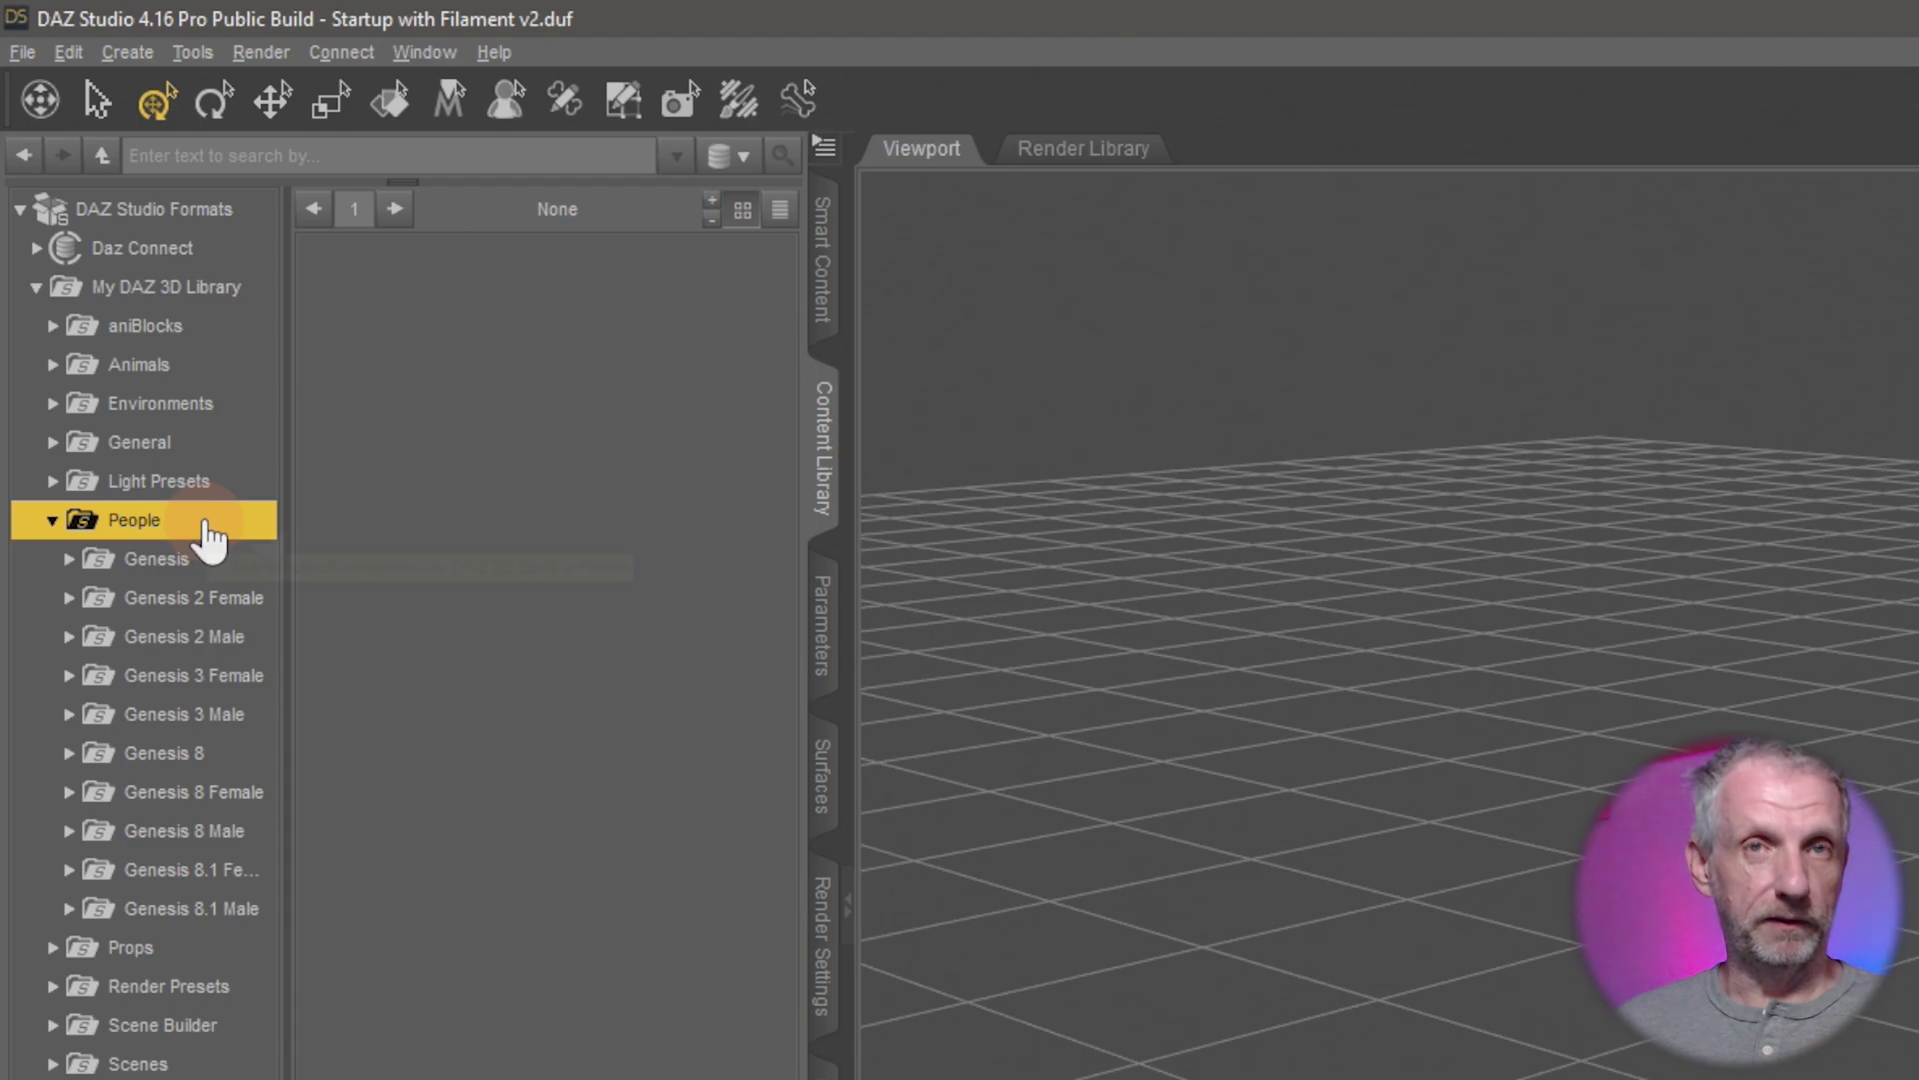
left_click(220, 795)
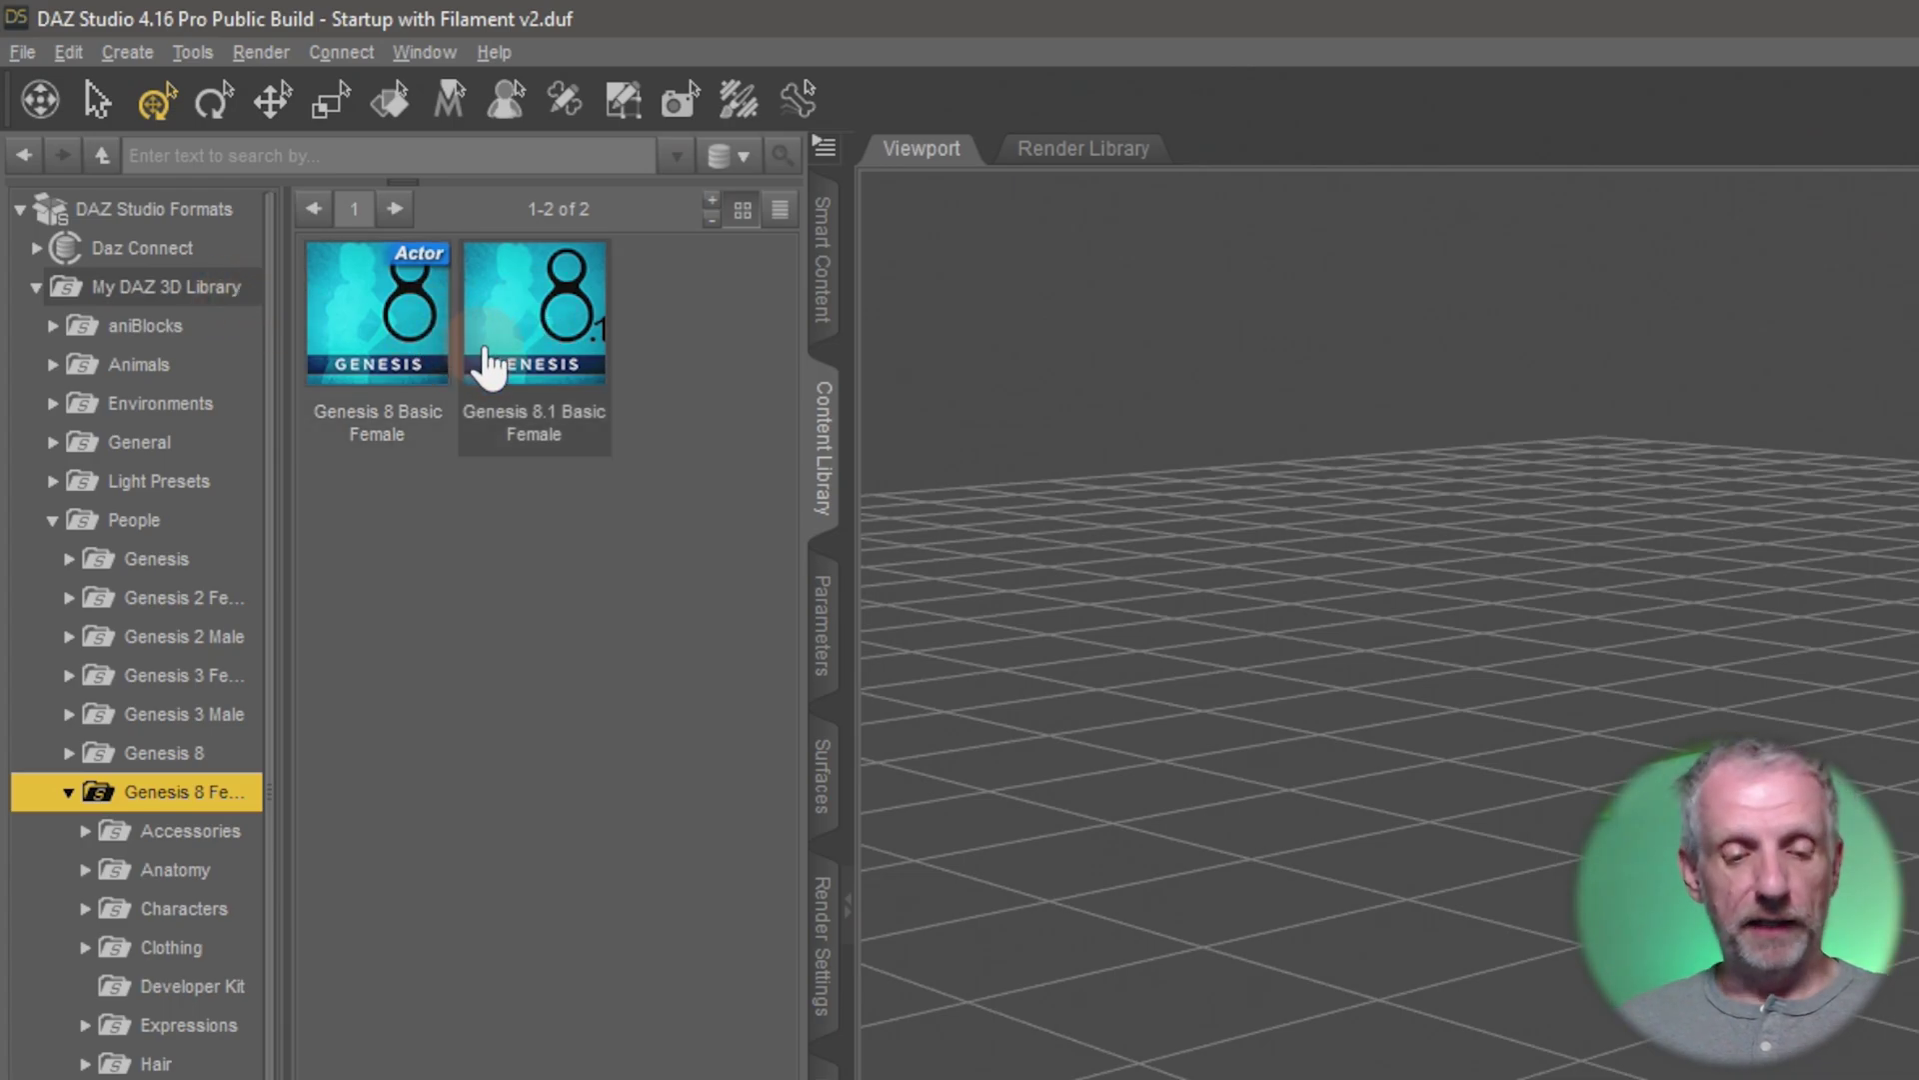
In Explorer, open People > Genesis 8 Female and compare the Genesis 8 and 8.1 Basic Female .duf and .png files
key("alt+Tab")
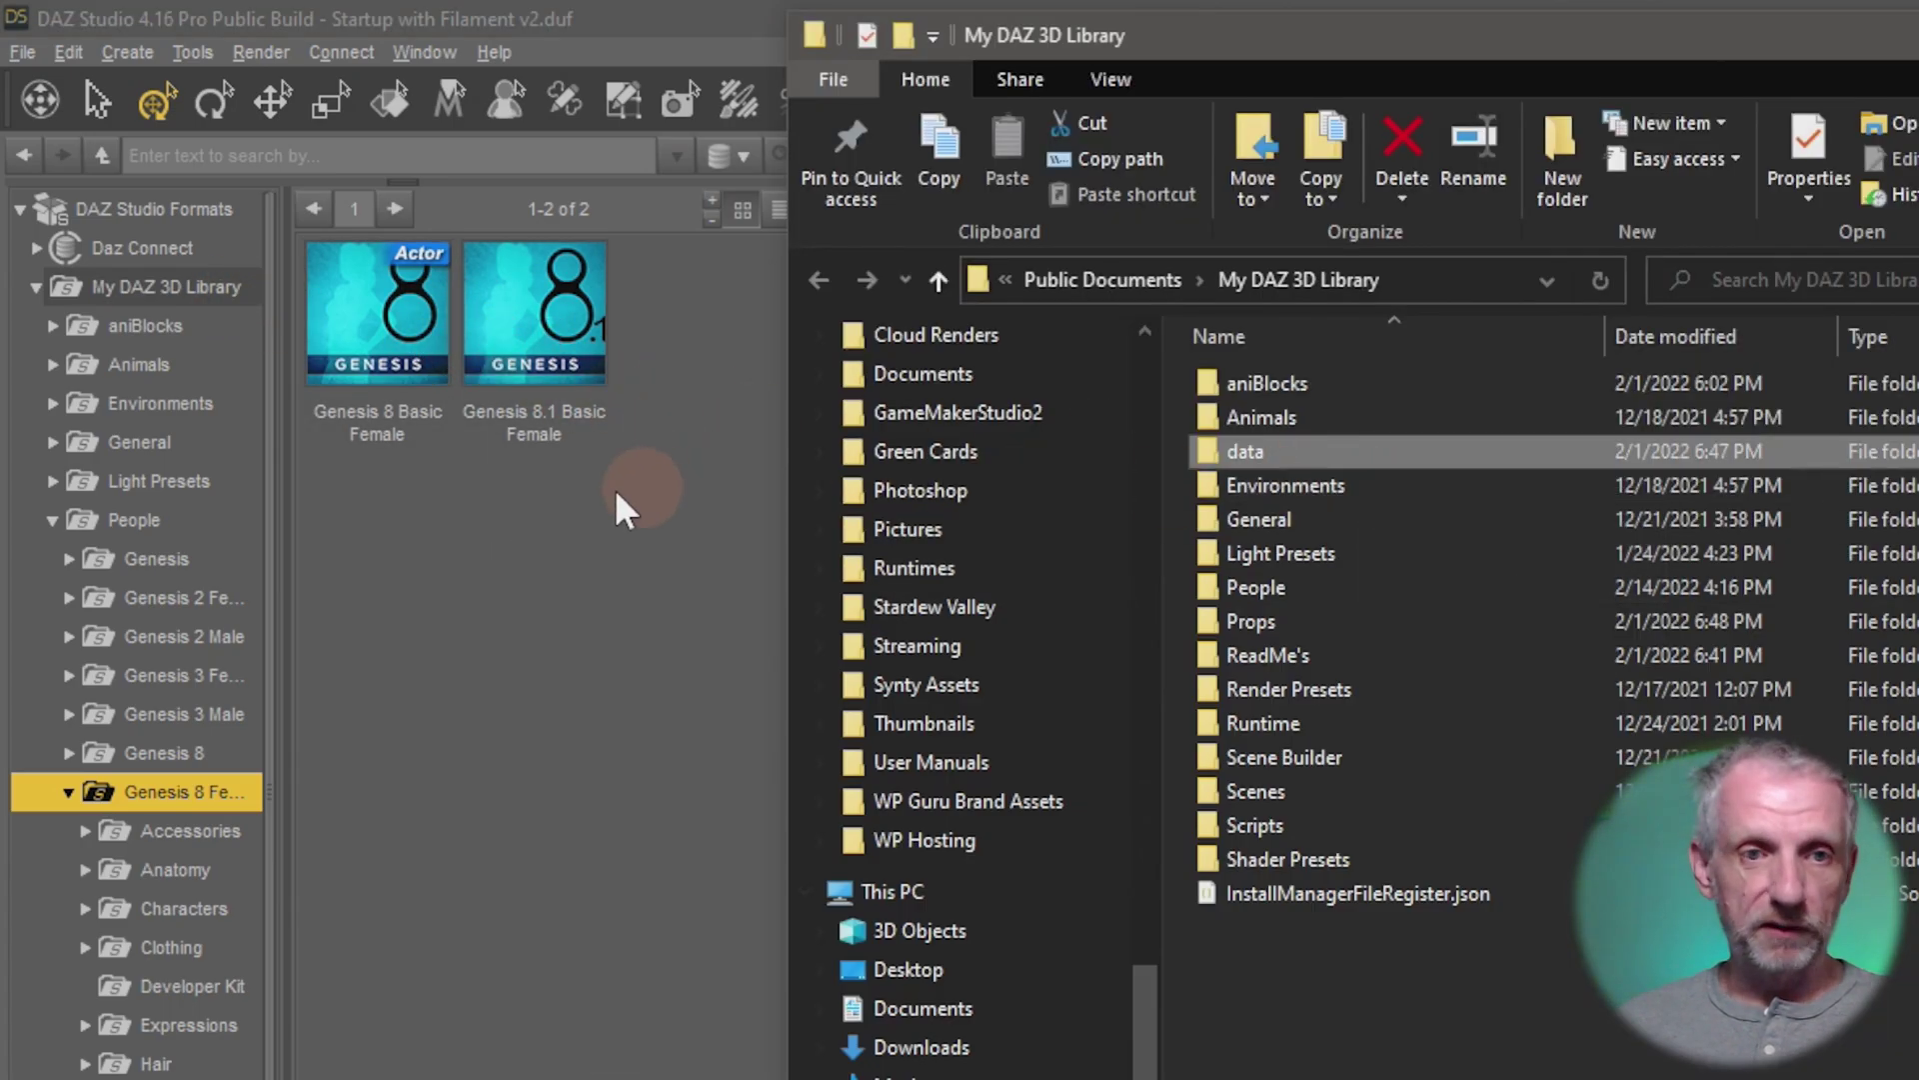
double_click(1315, 588)
double_click(1359, 587)
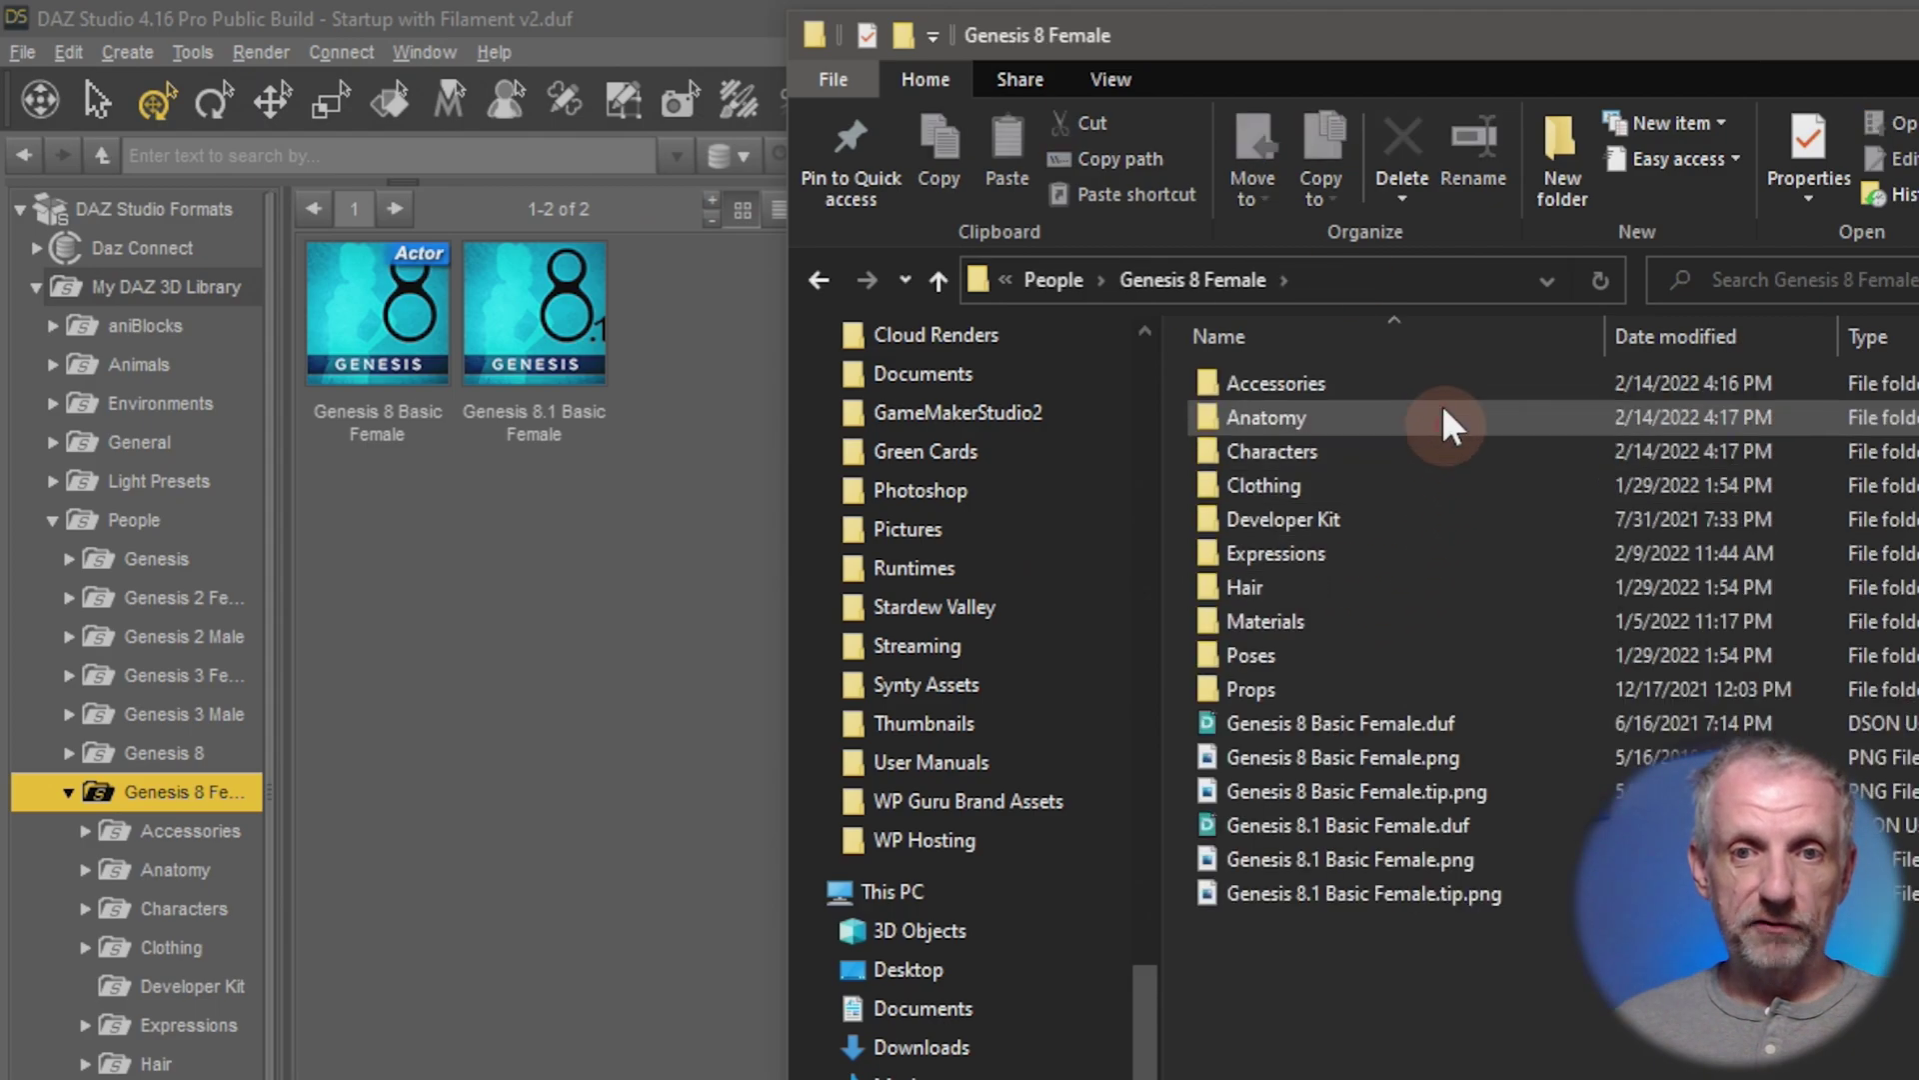
left_click(1346, 715)
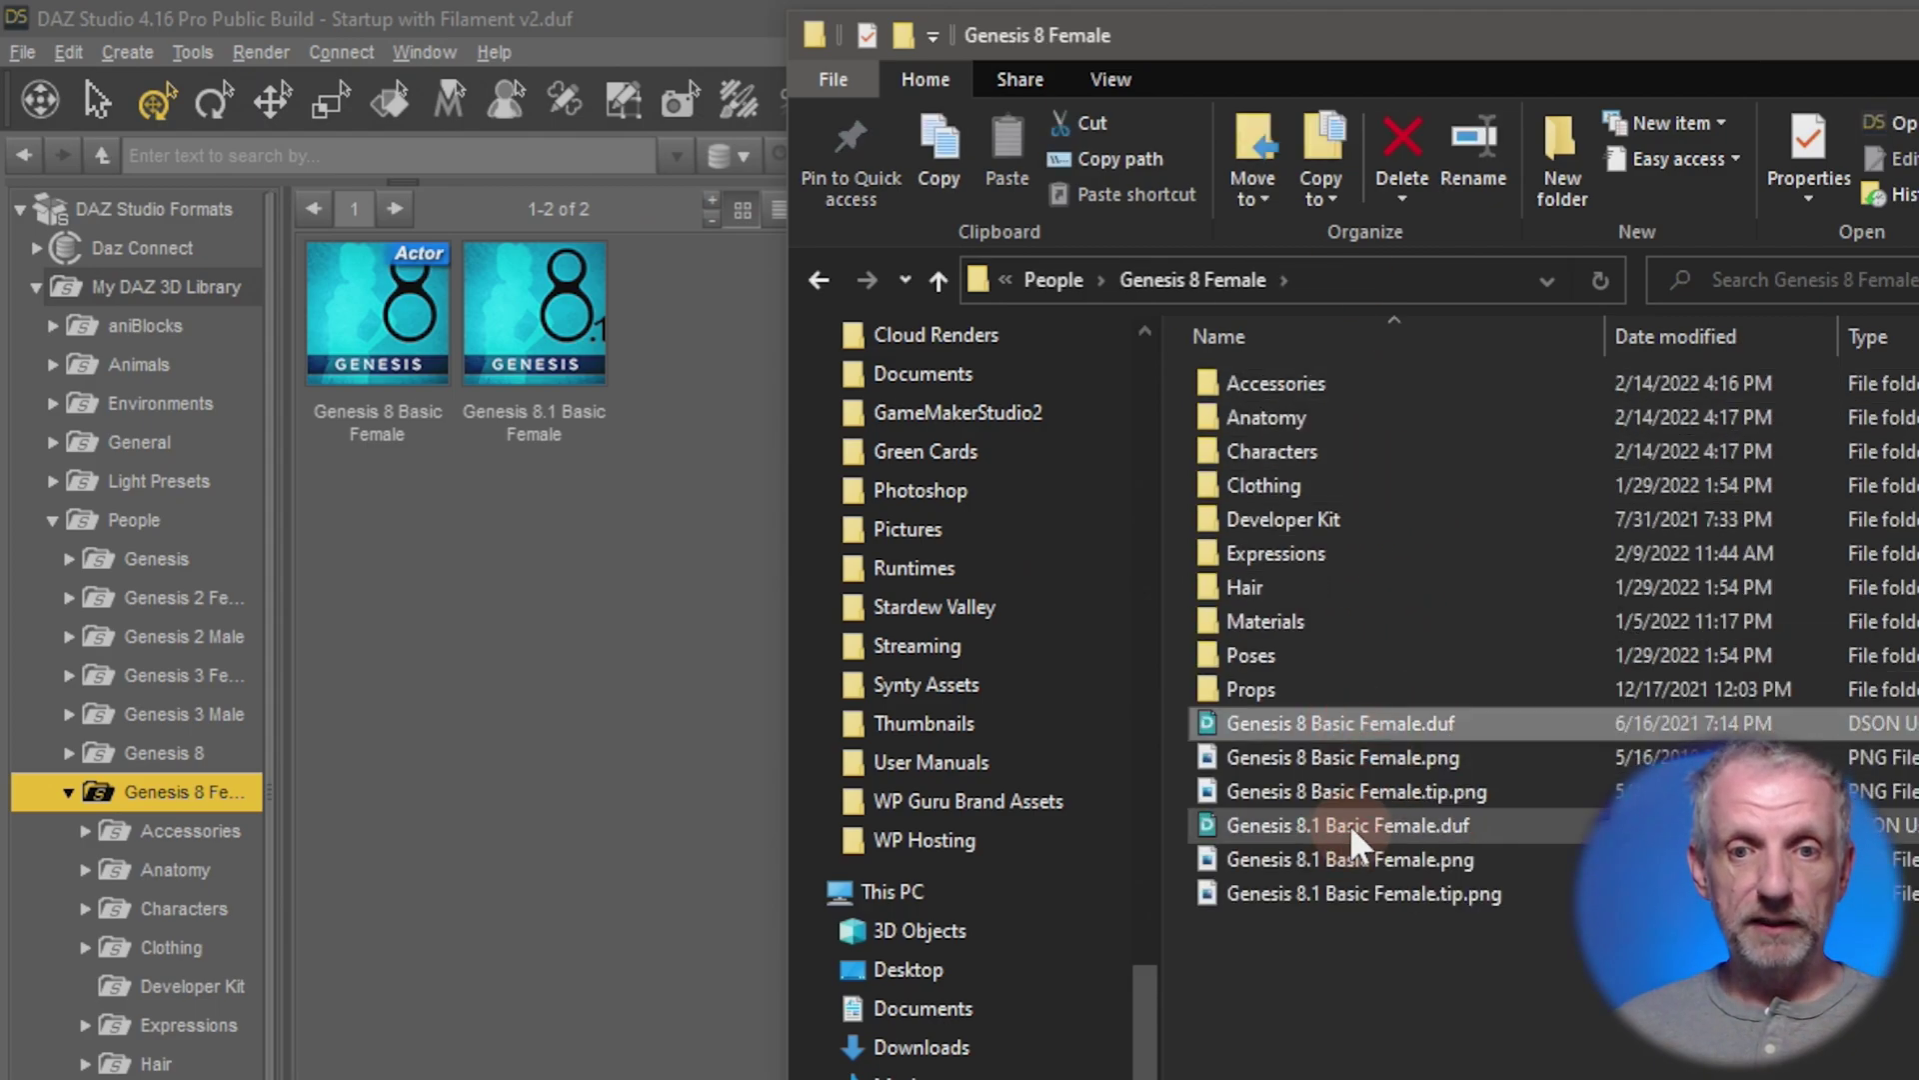
left_click(1350, 824)
left_click(1370, 723)
left_click(1365, 832)
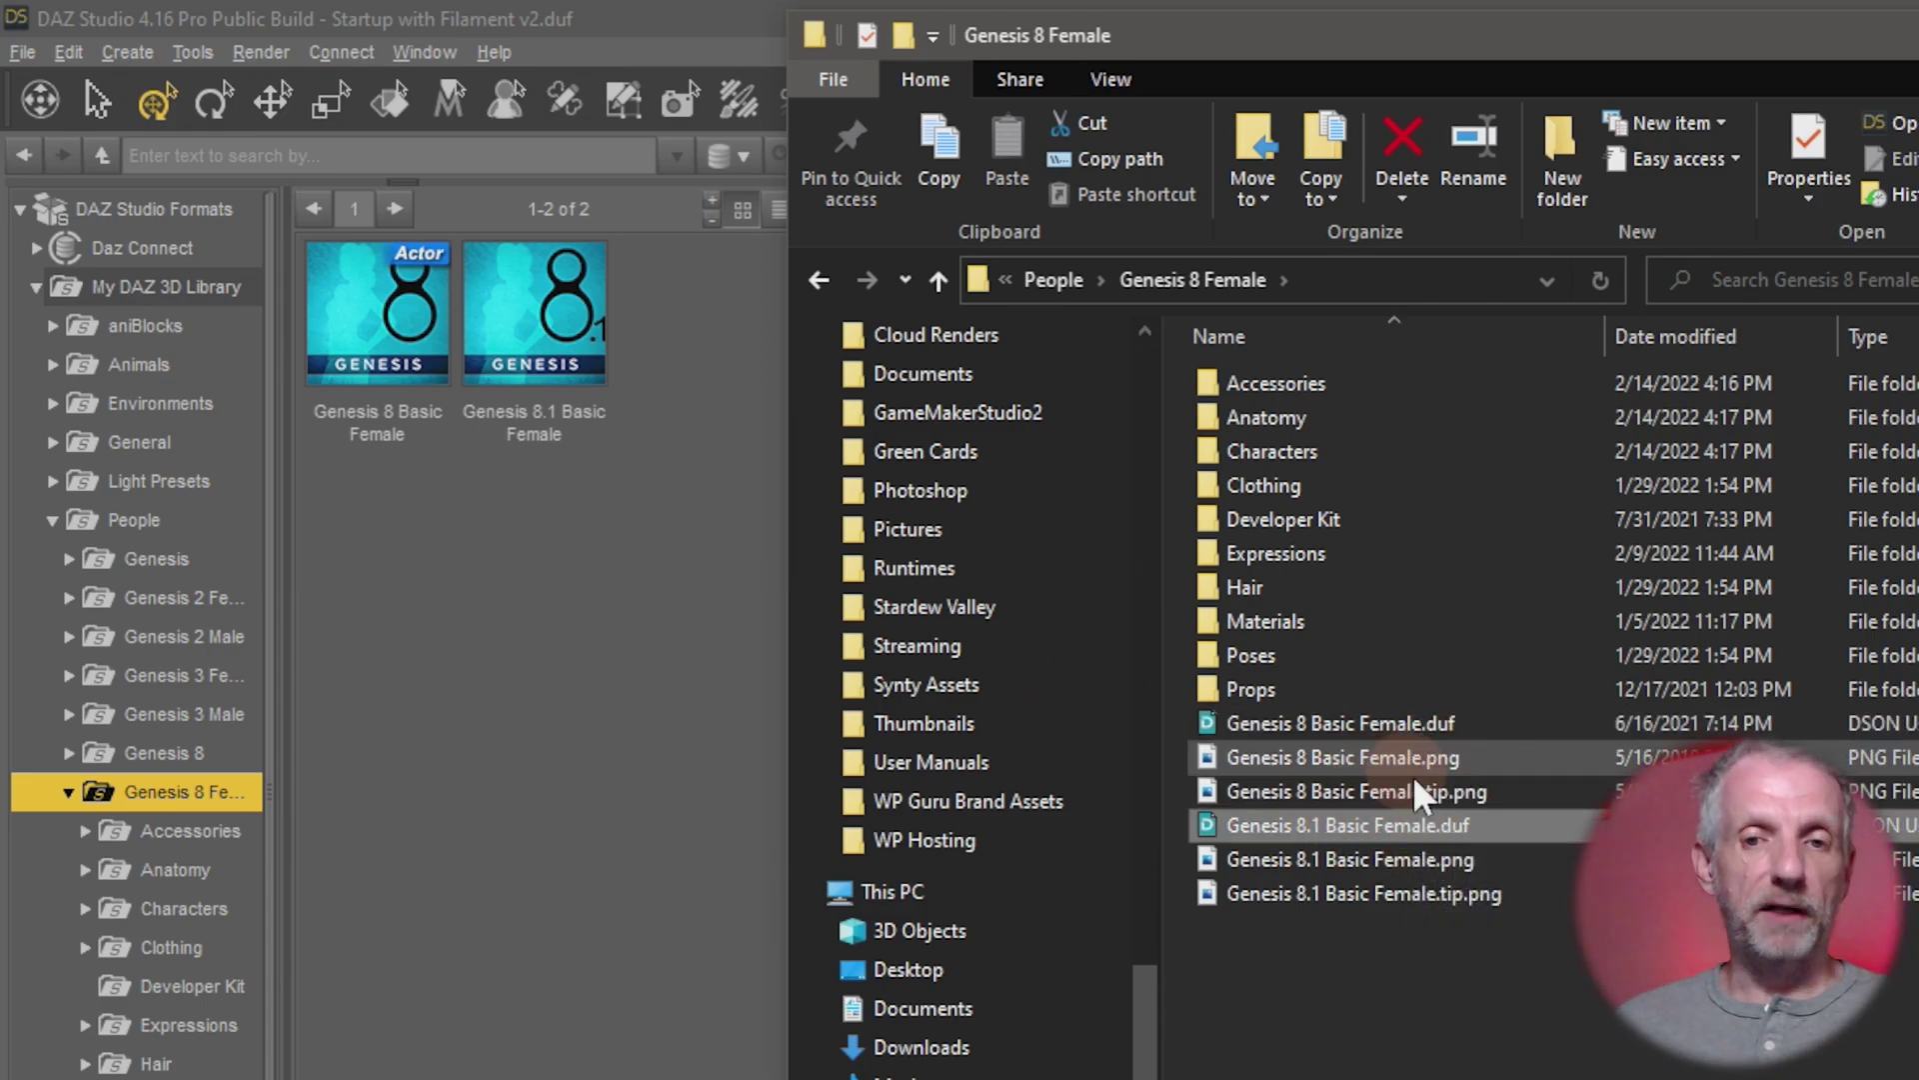
left_click(1387, 721)
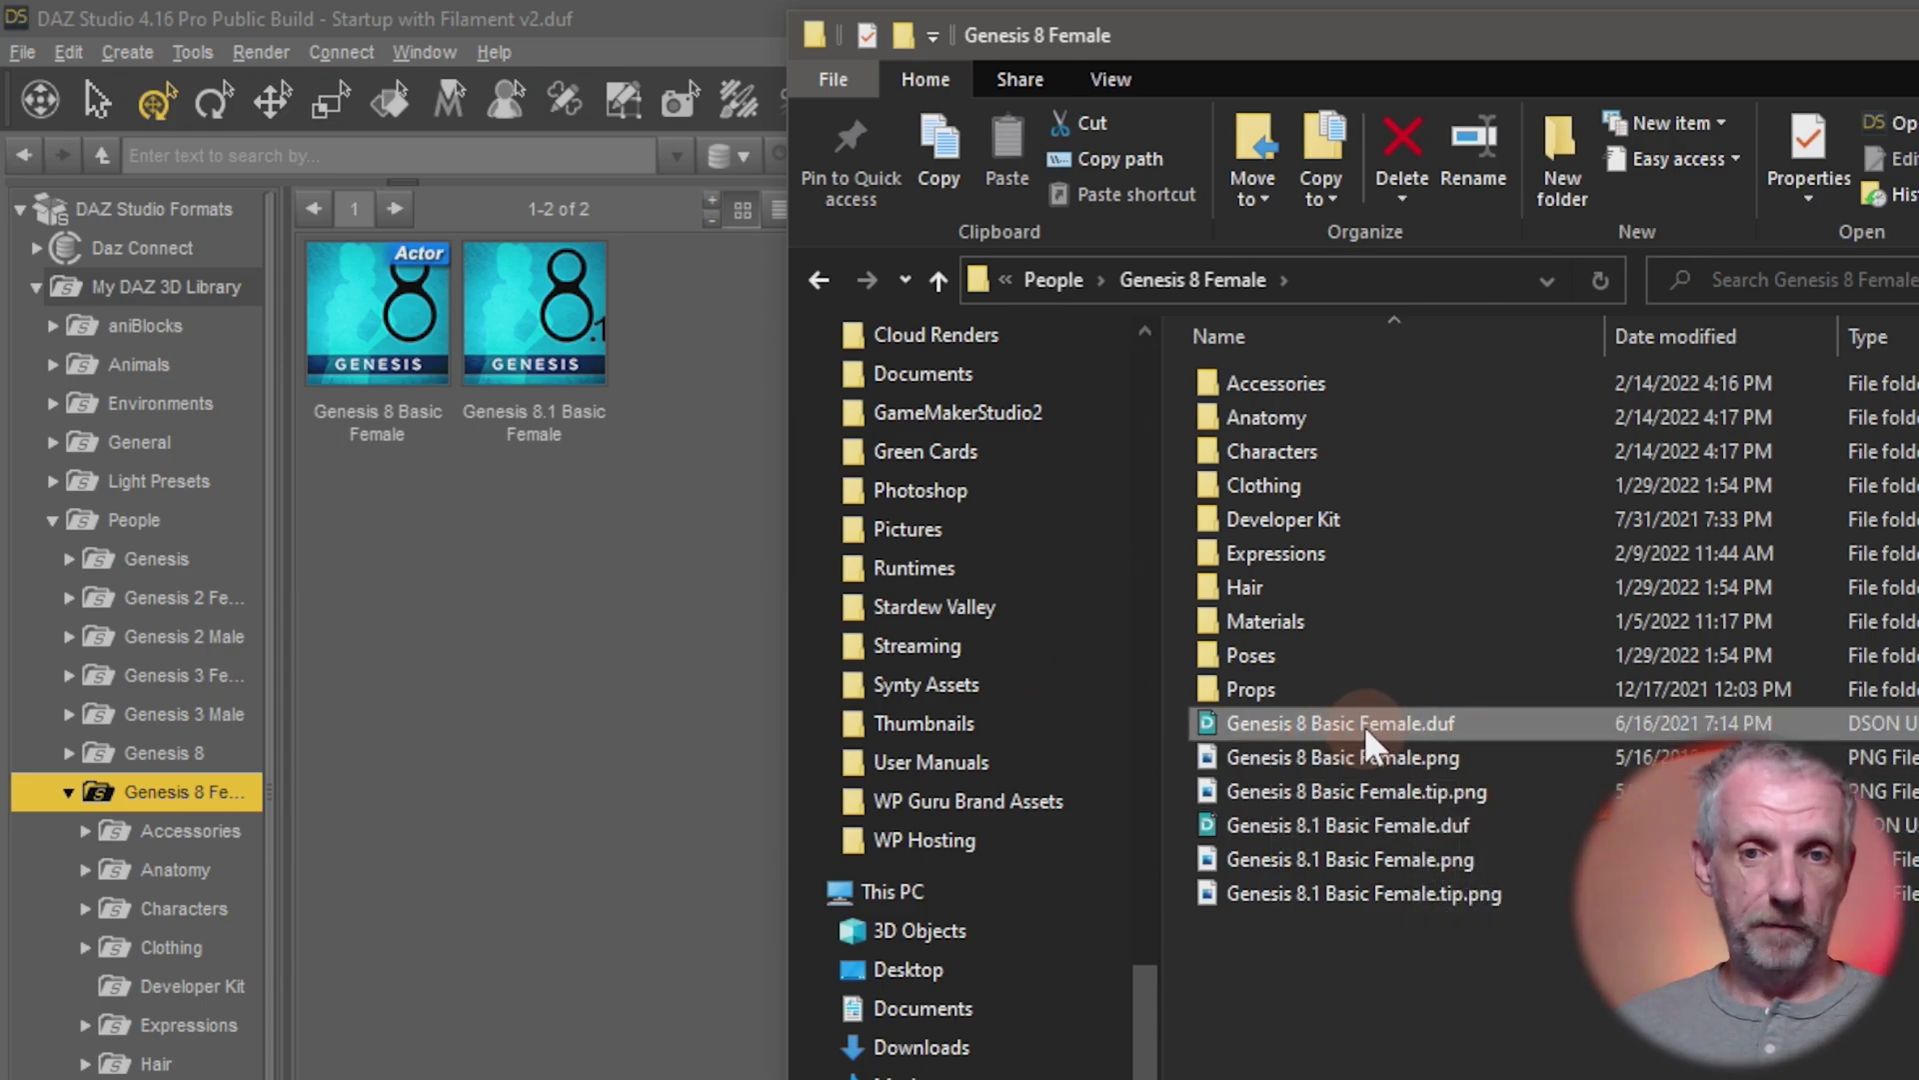
left_click(1299, 755)
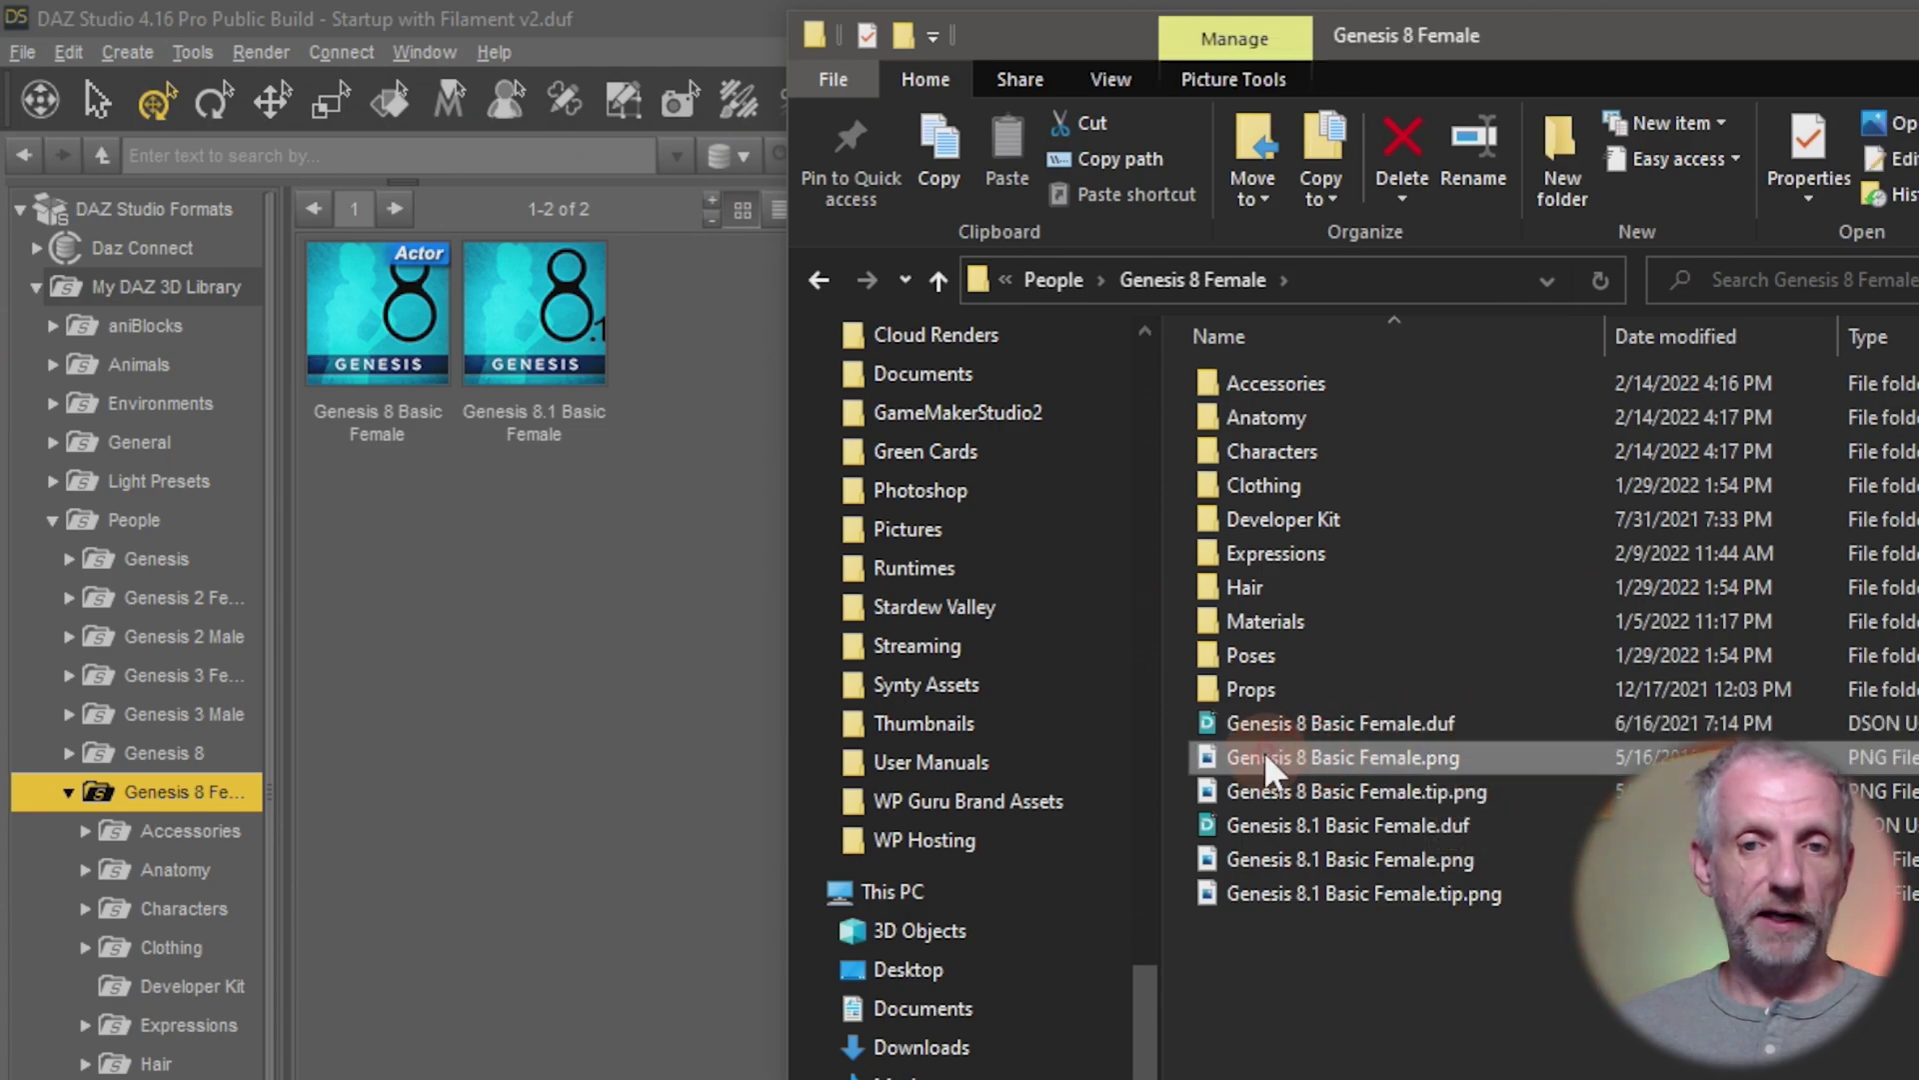
left_click(1463, 756)
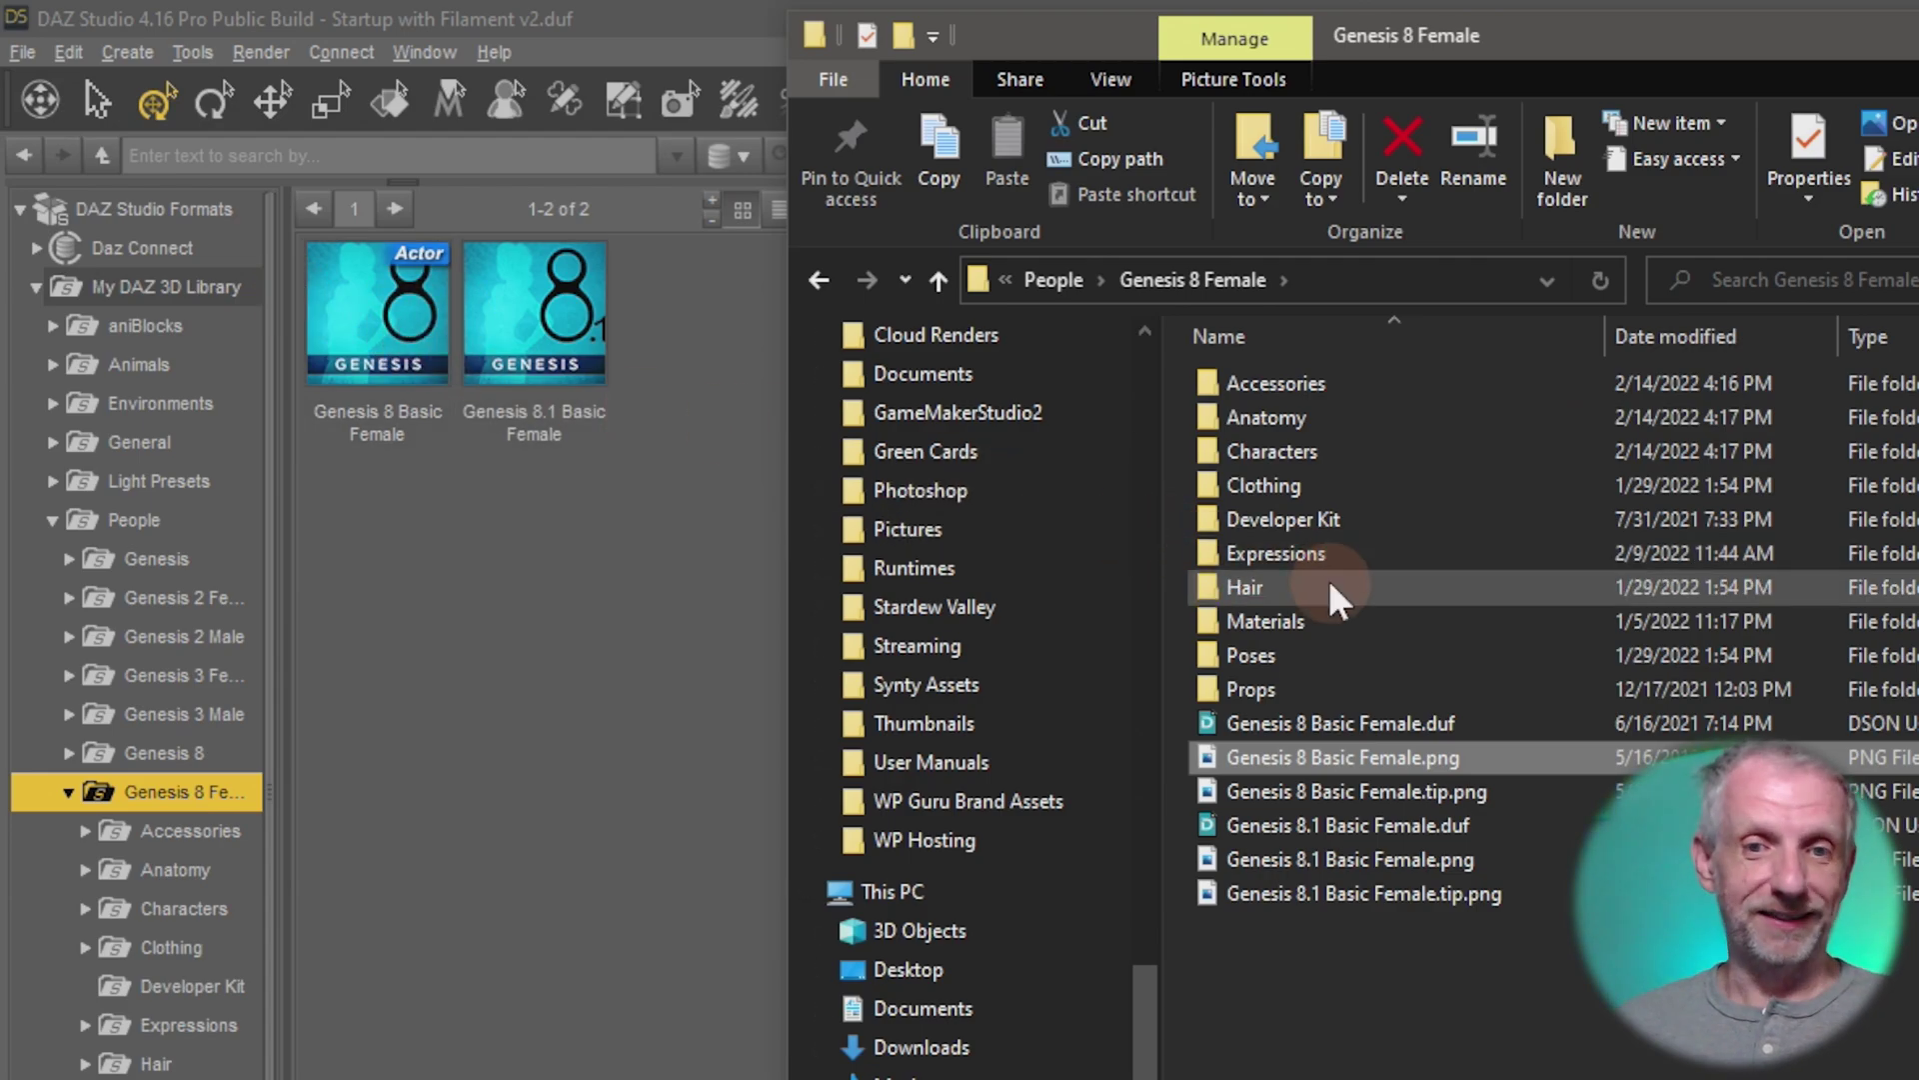
mouse_move(1328, 579)
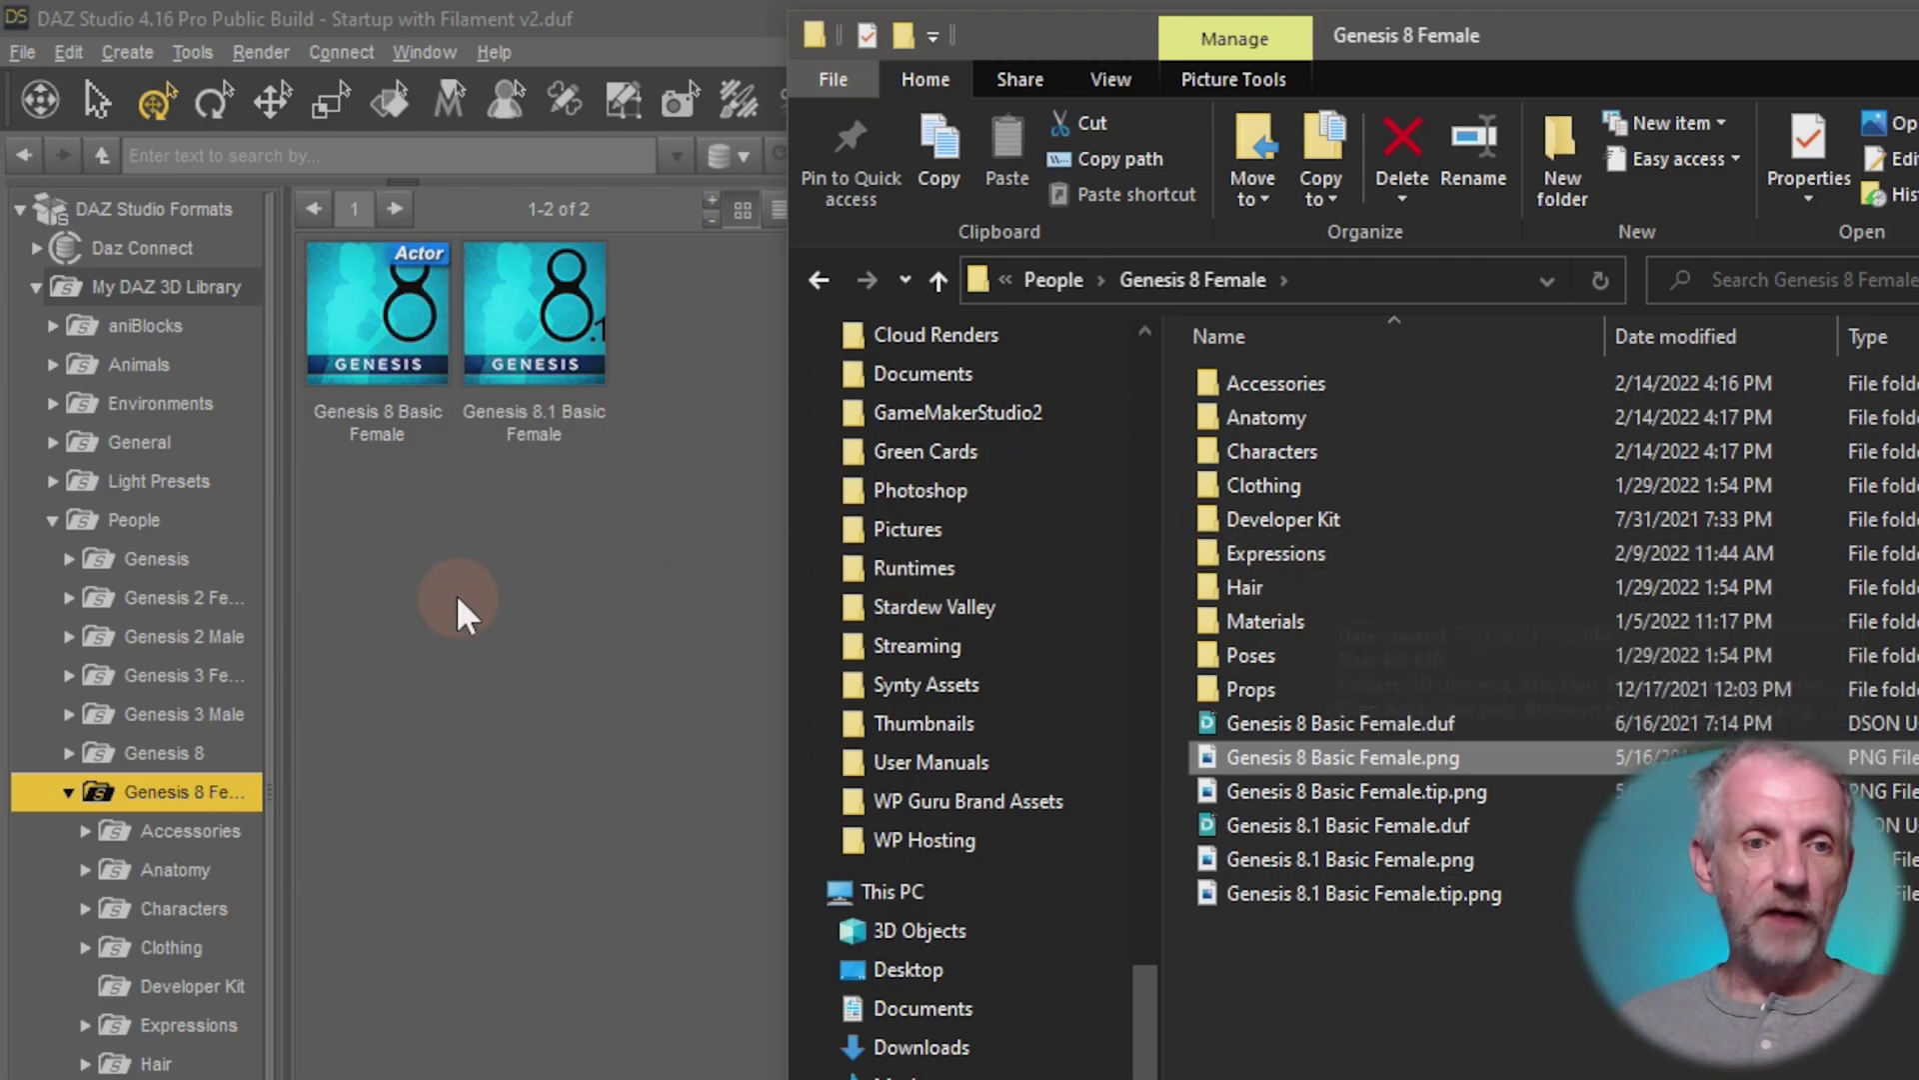
scroll(236, 891, "down", 2)
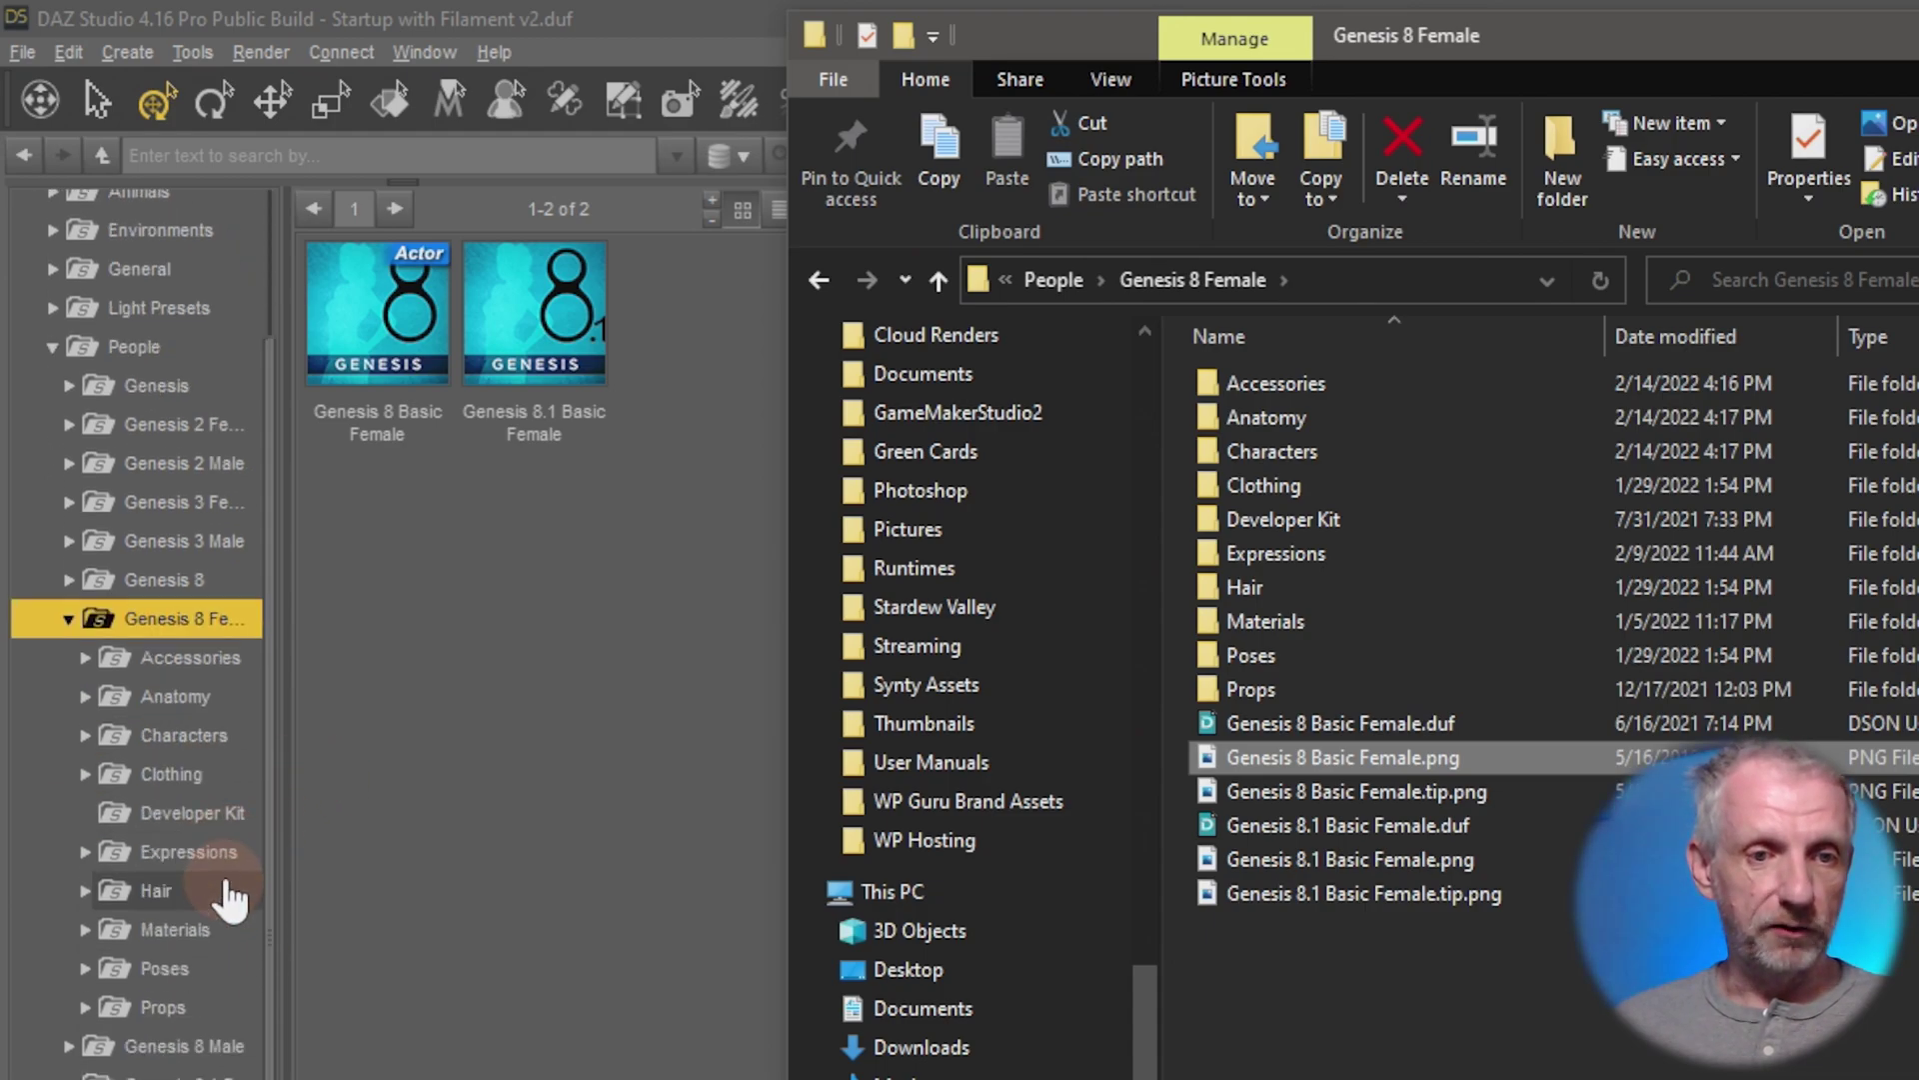
Show the 14 Genesis 8 Female characters, open Explorer's matching Characters folder, then return to DAZ Studio
left_click(202, 680)
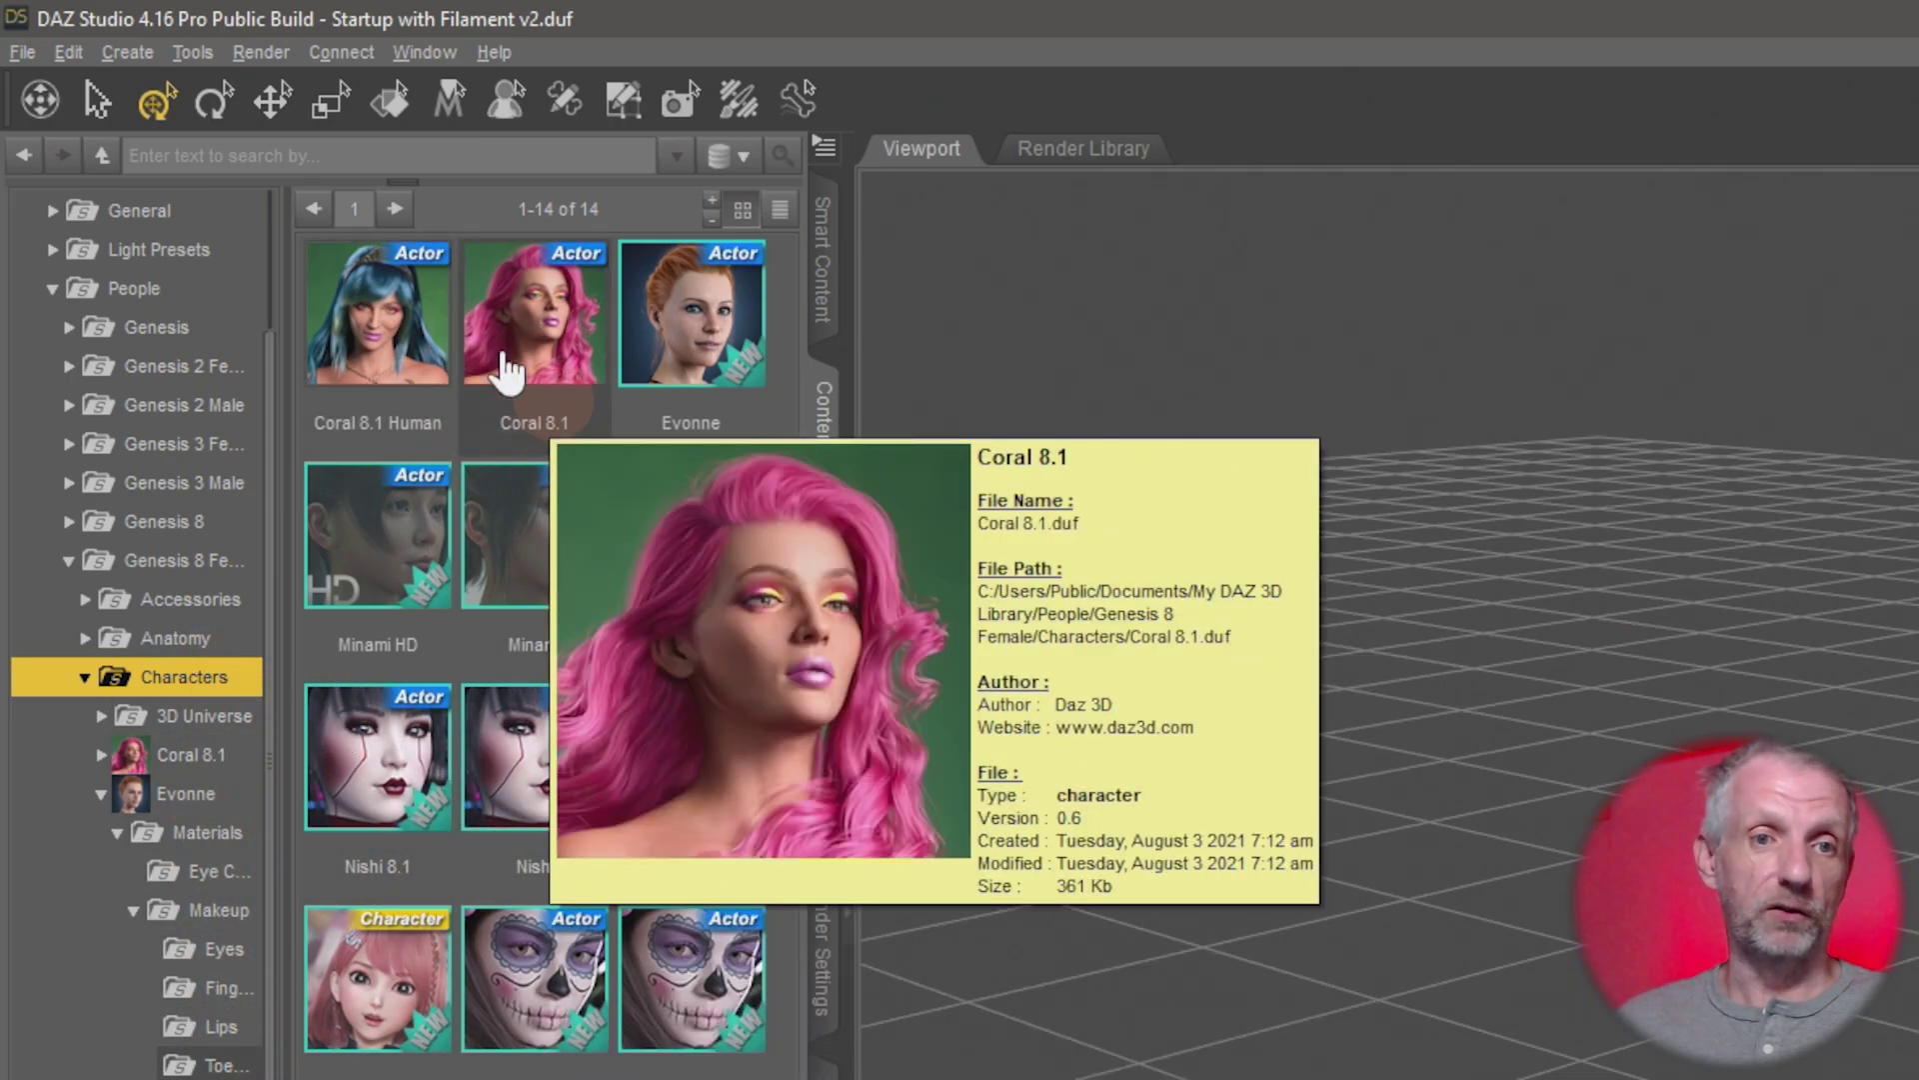
mouse_move(425, 333)
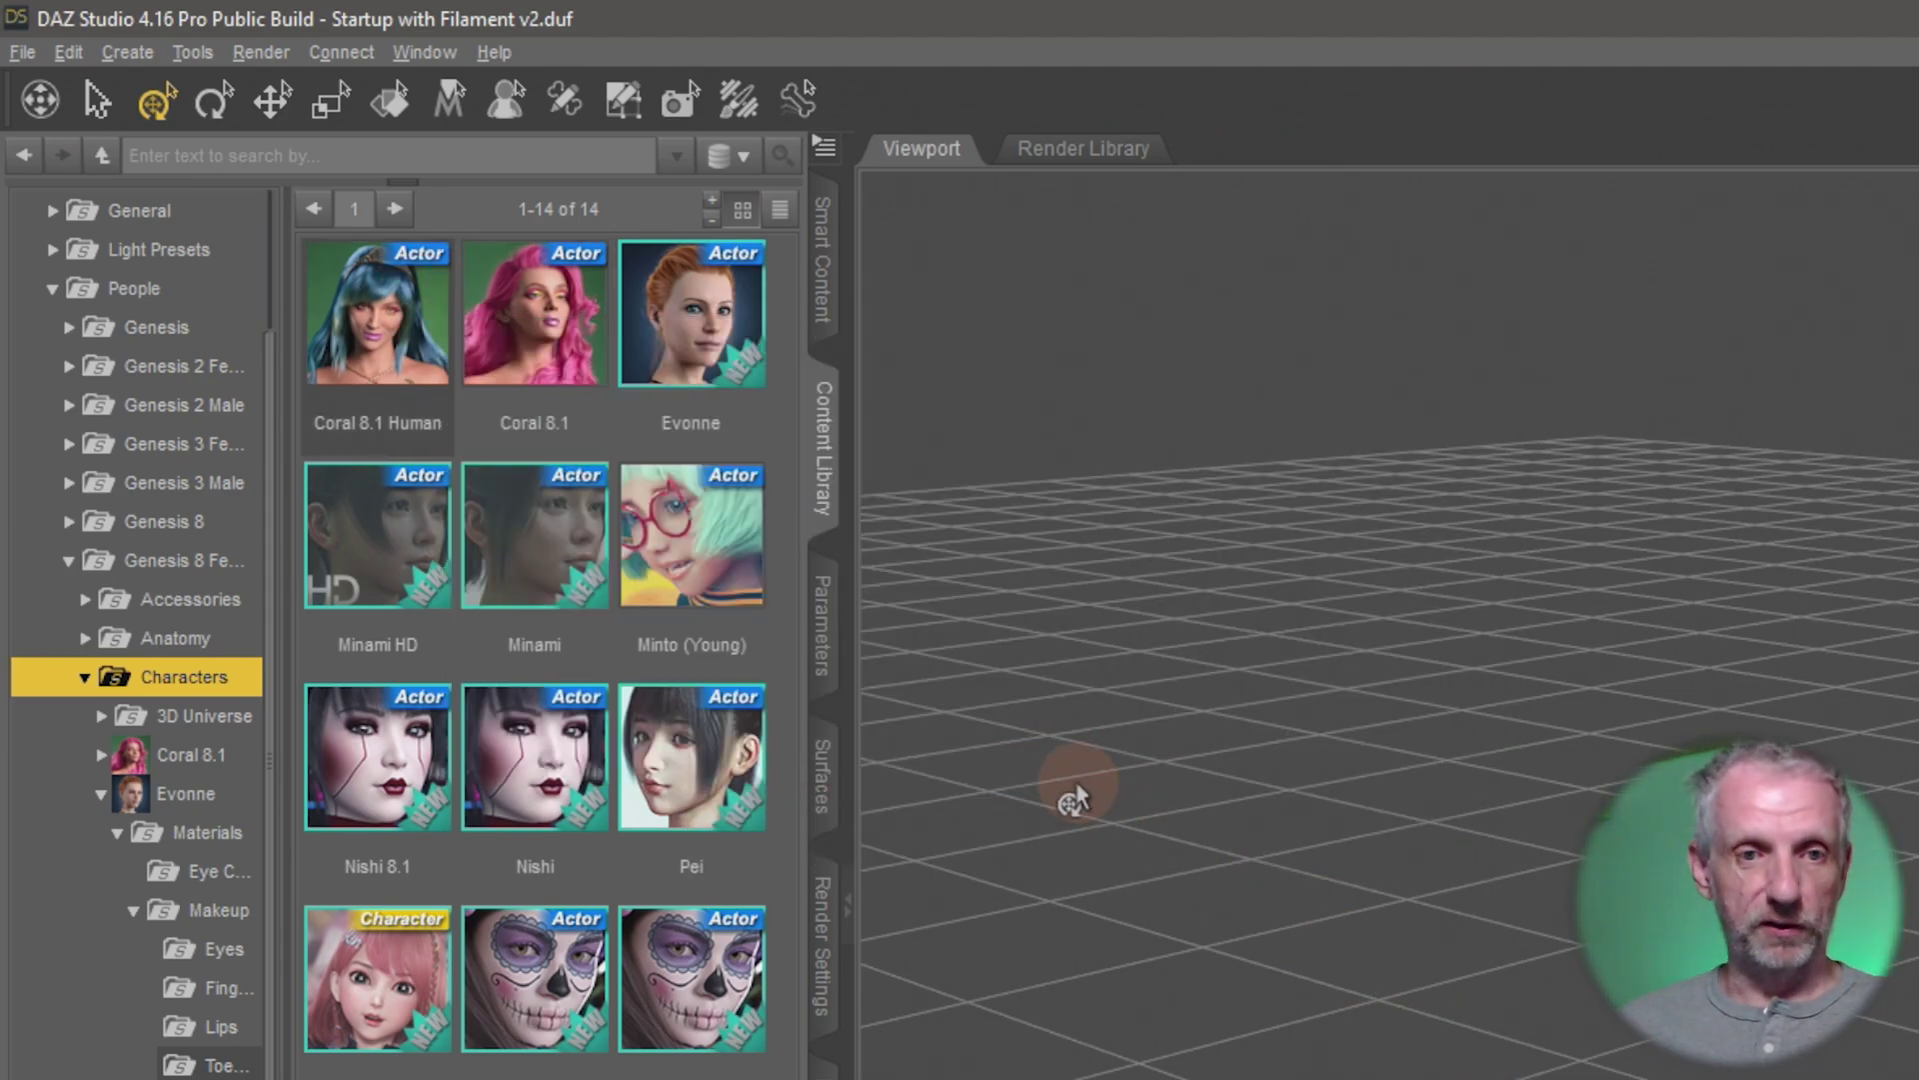
left_click(1097, 994)
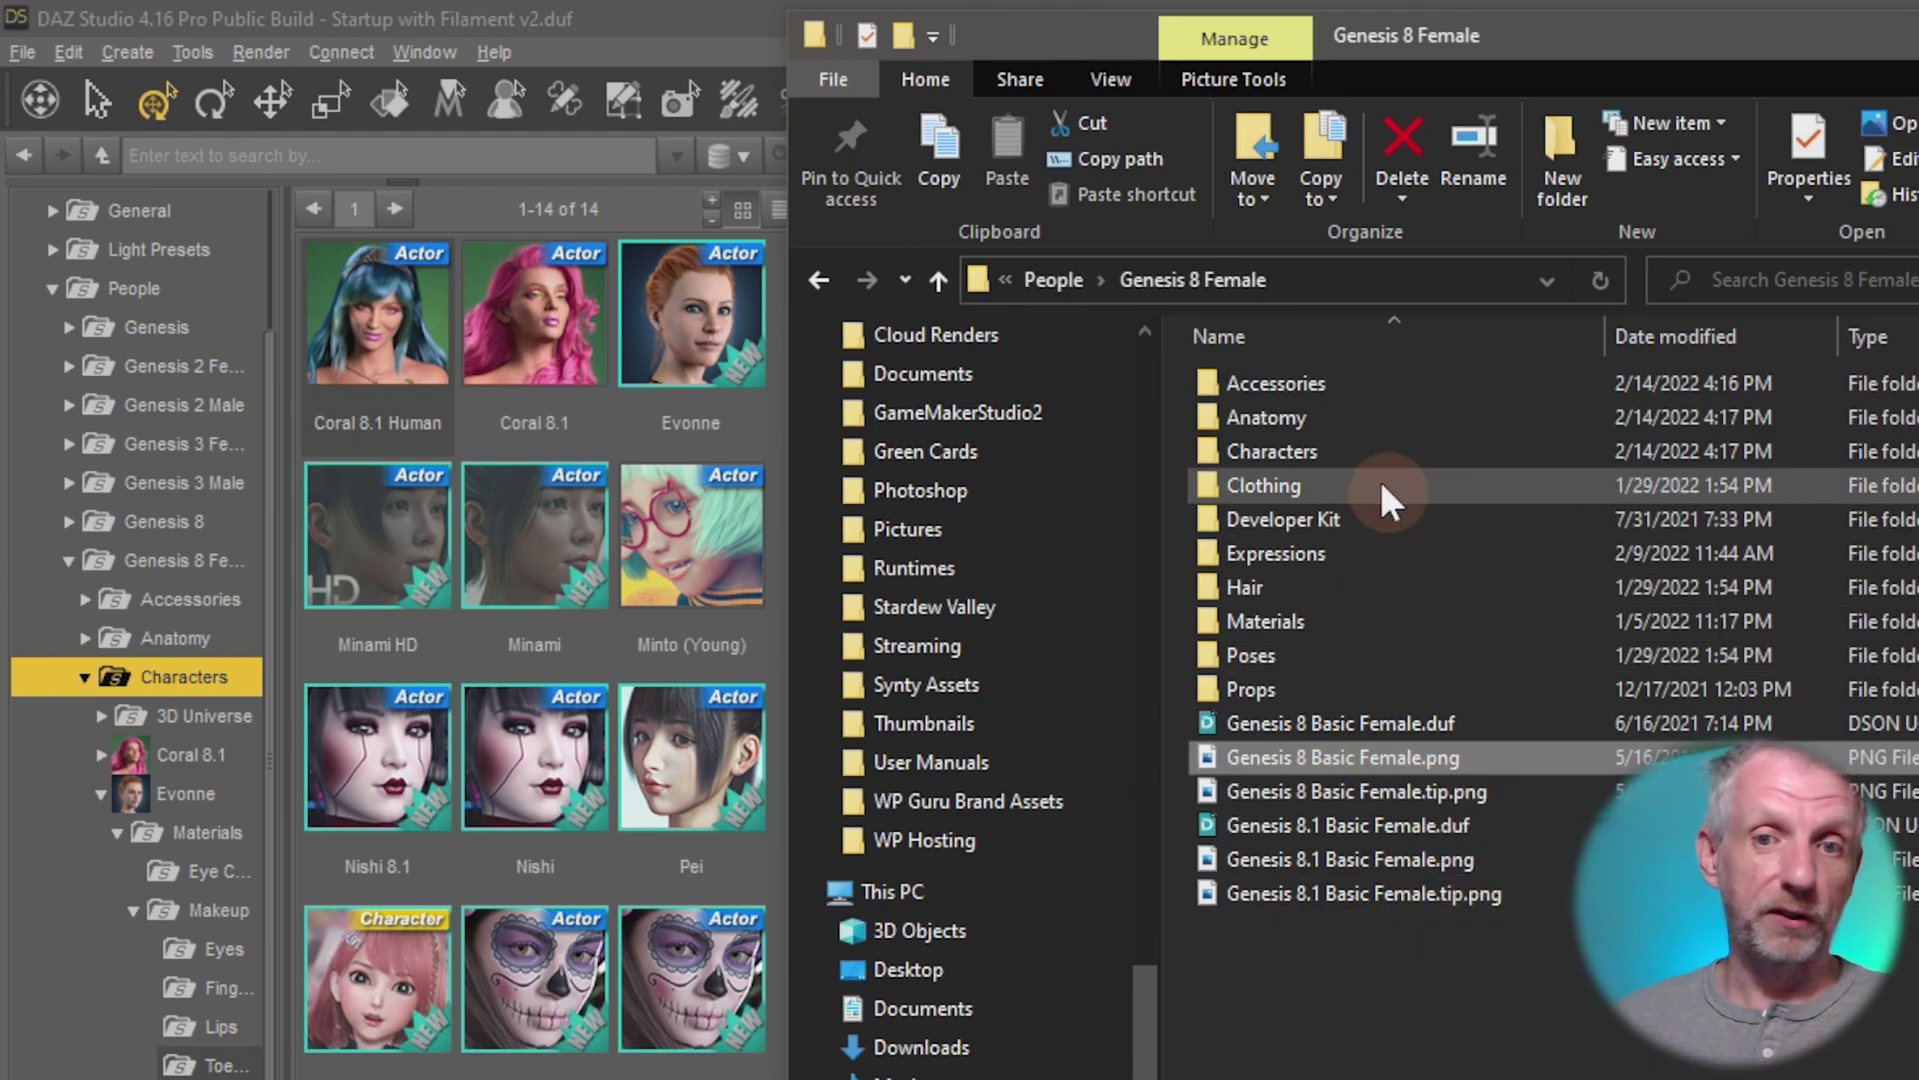
double_click(1352, 456)
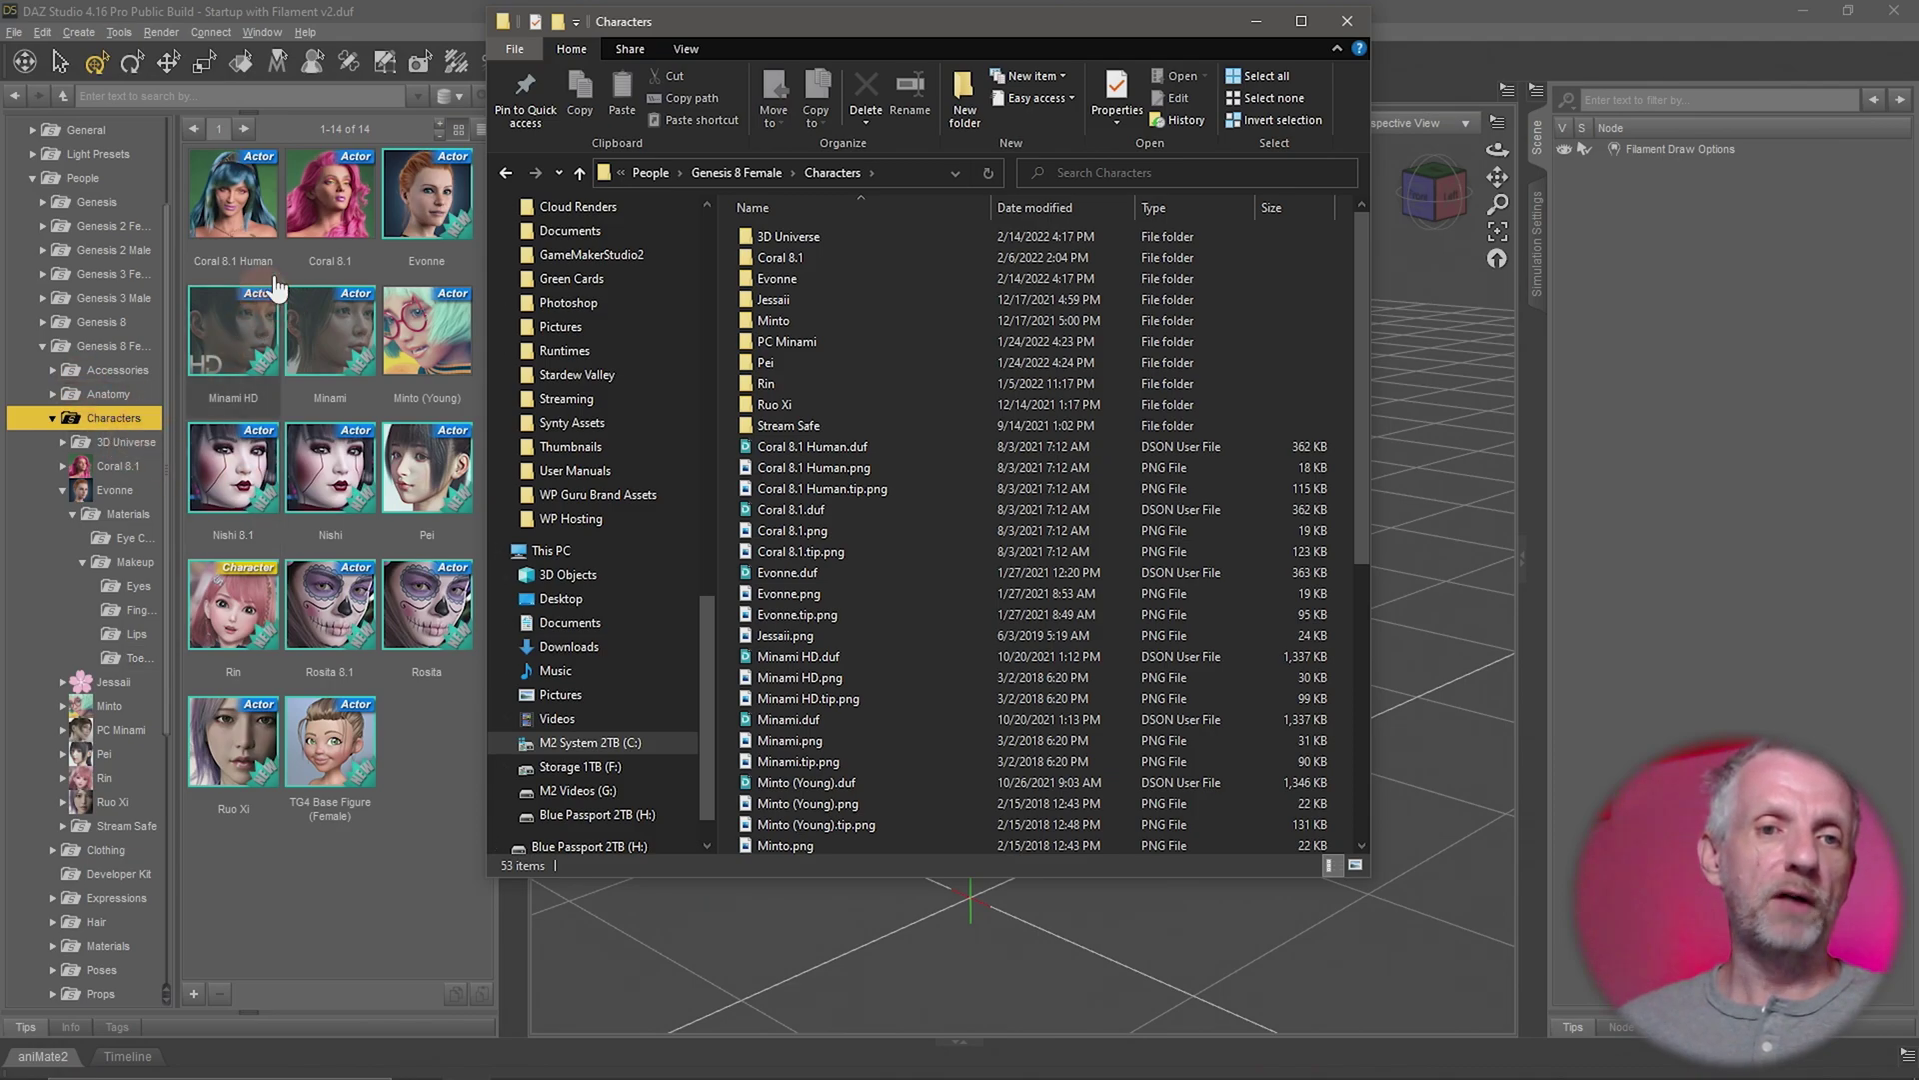
left_click(414, 787)
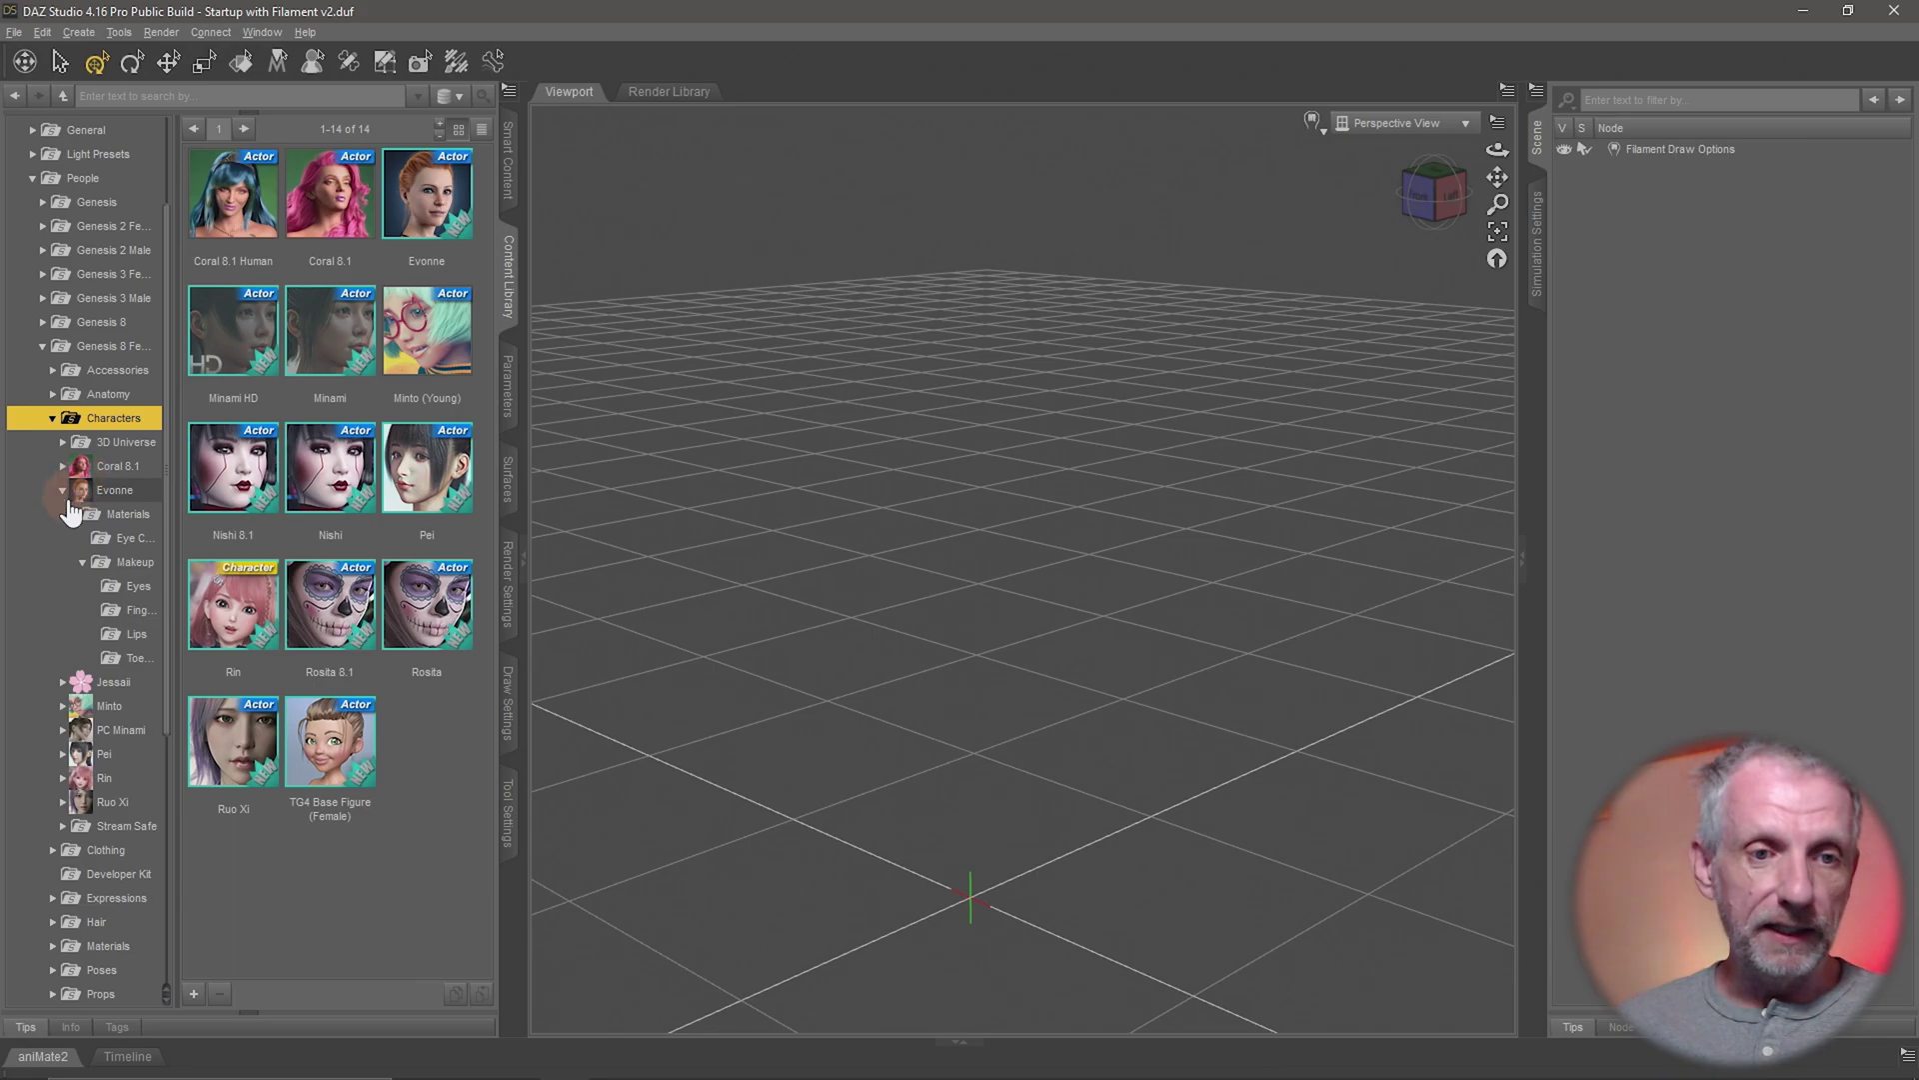
Expand Genesis 8 Female Clothing, widen the panes, and browse the Basic Wear items such as Panties
left_click(52, 418)
left_click(127, 443)
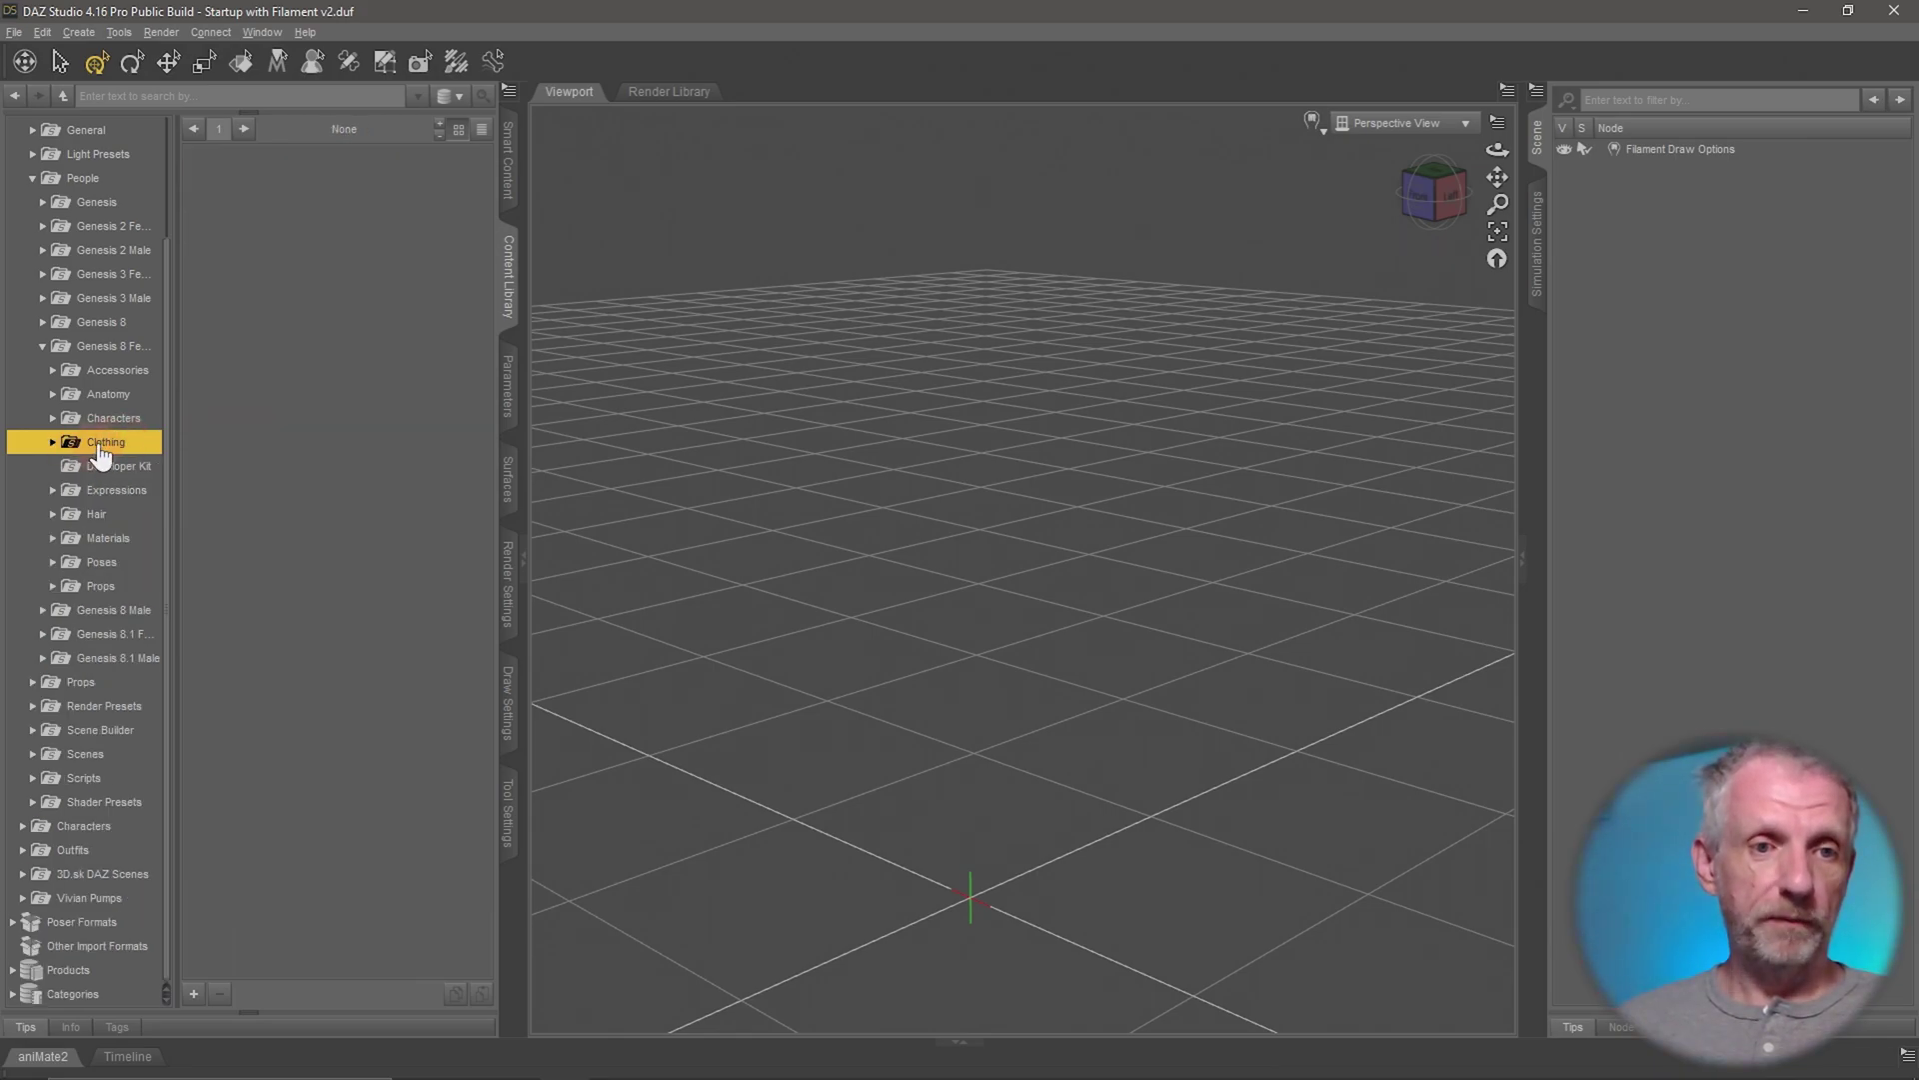
double_click(100, 445)
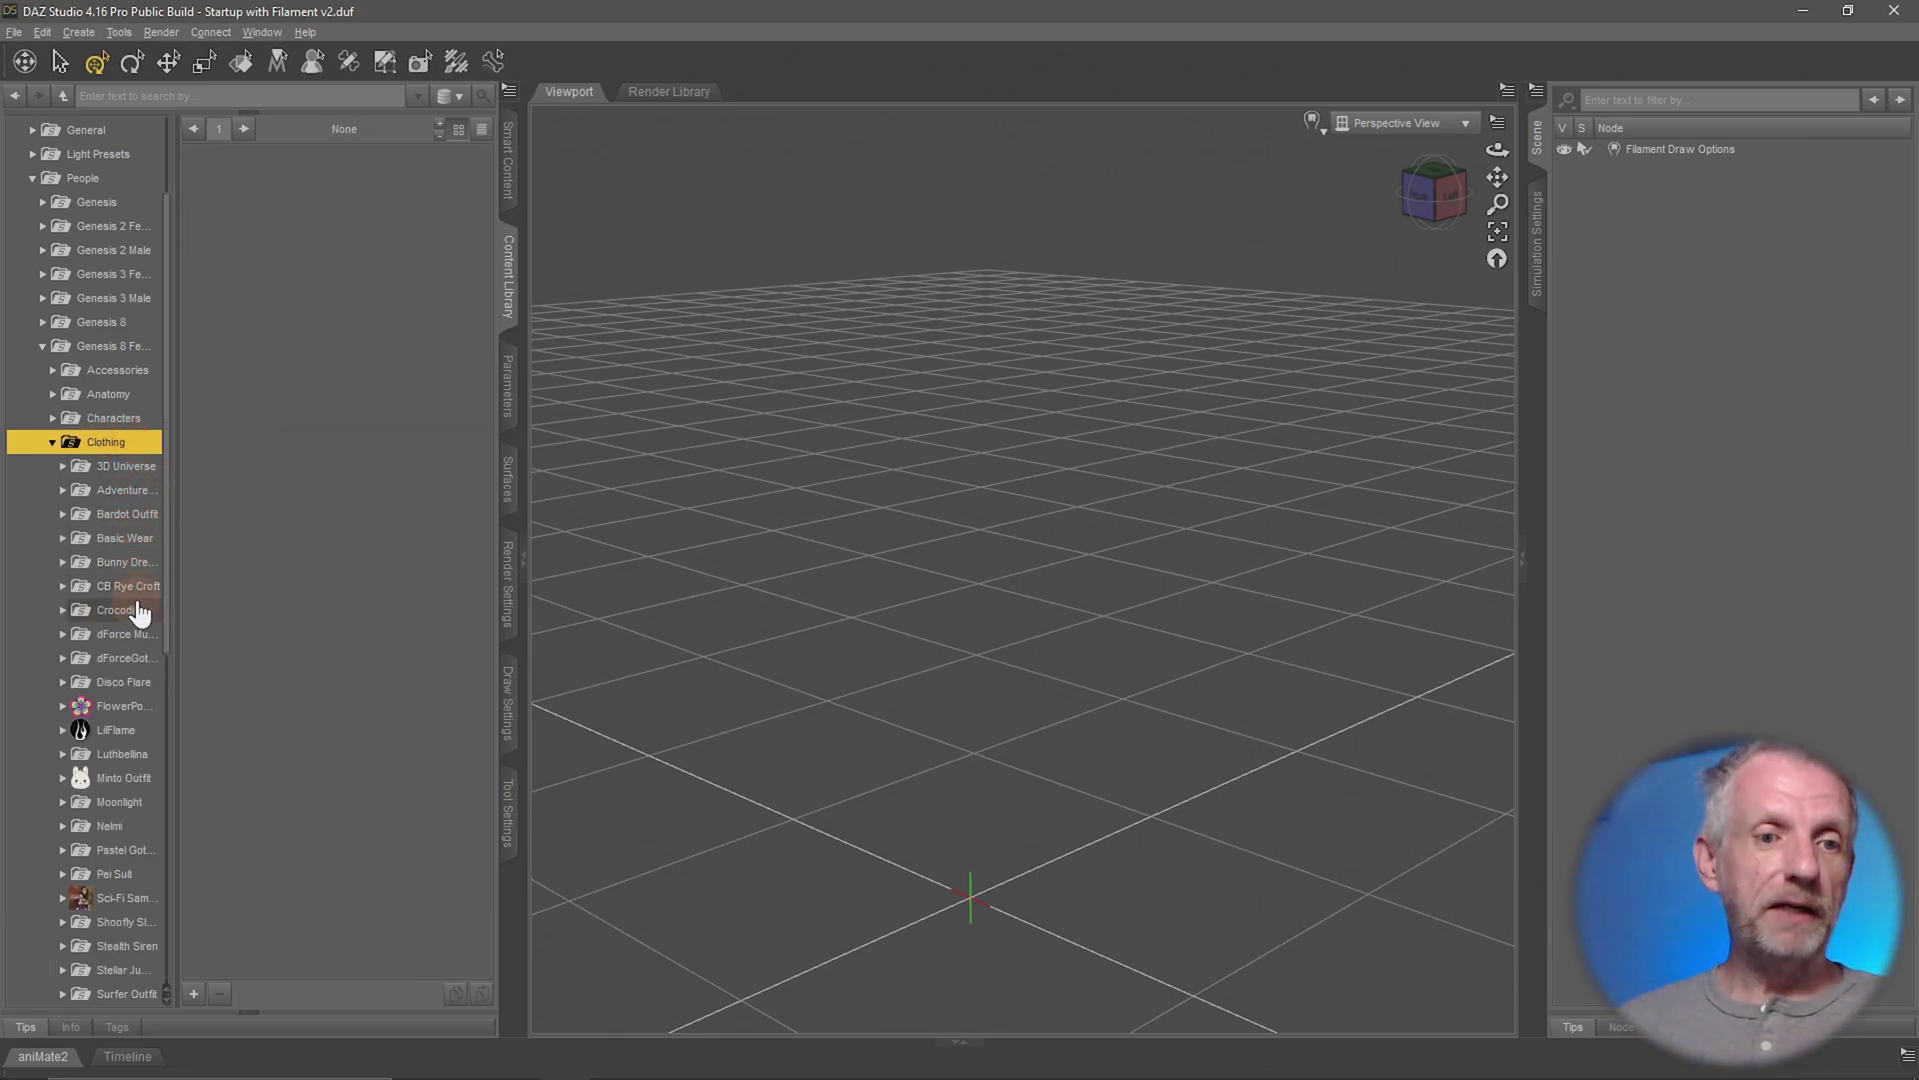
left_click_drag(178, 576, 292, 590)
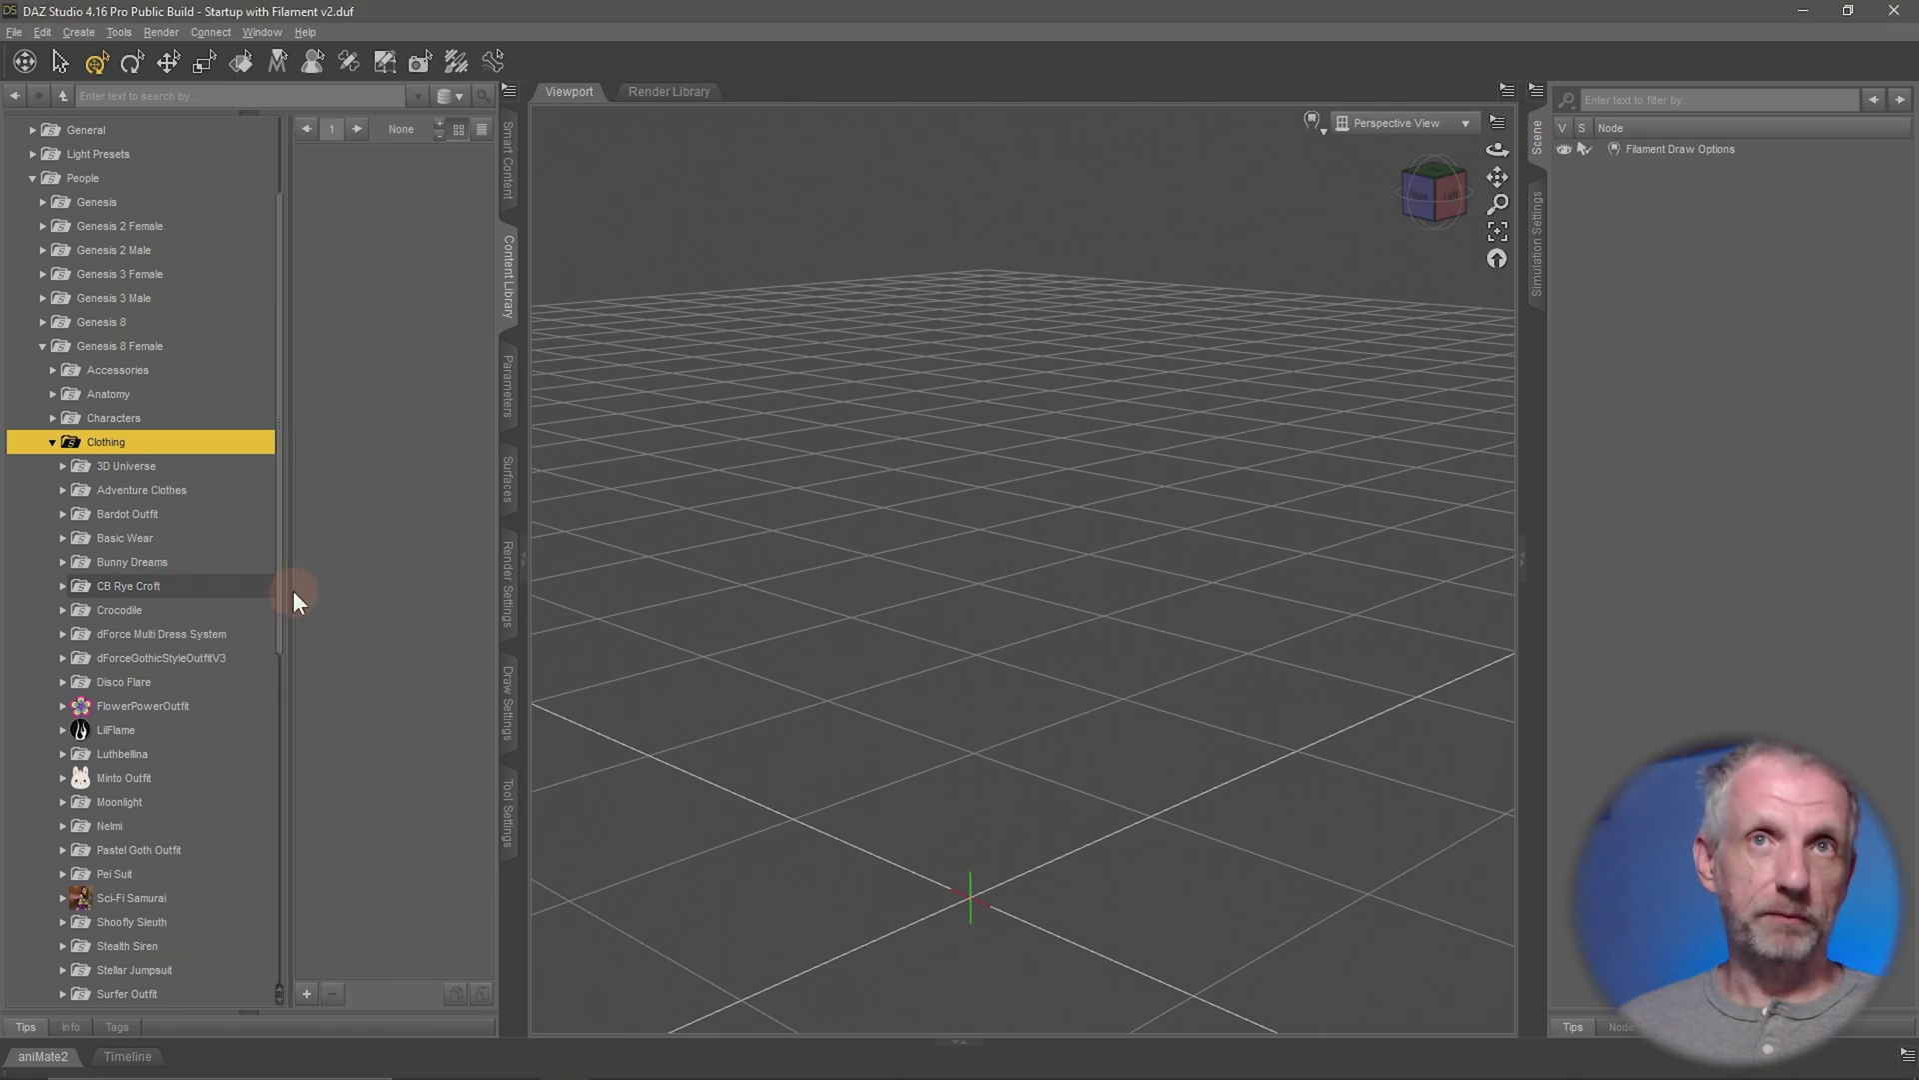
left_click(200, 547)
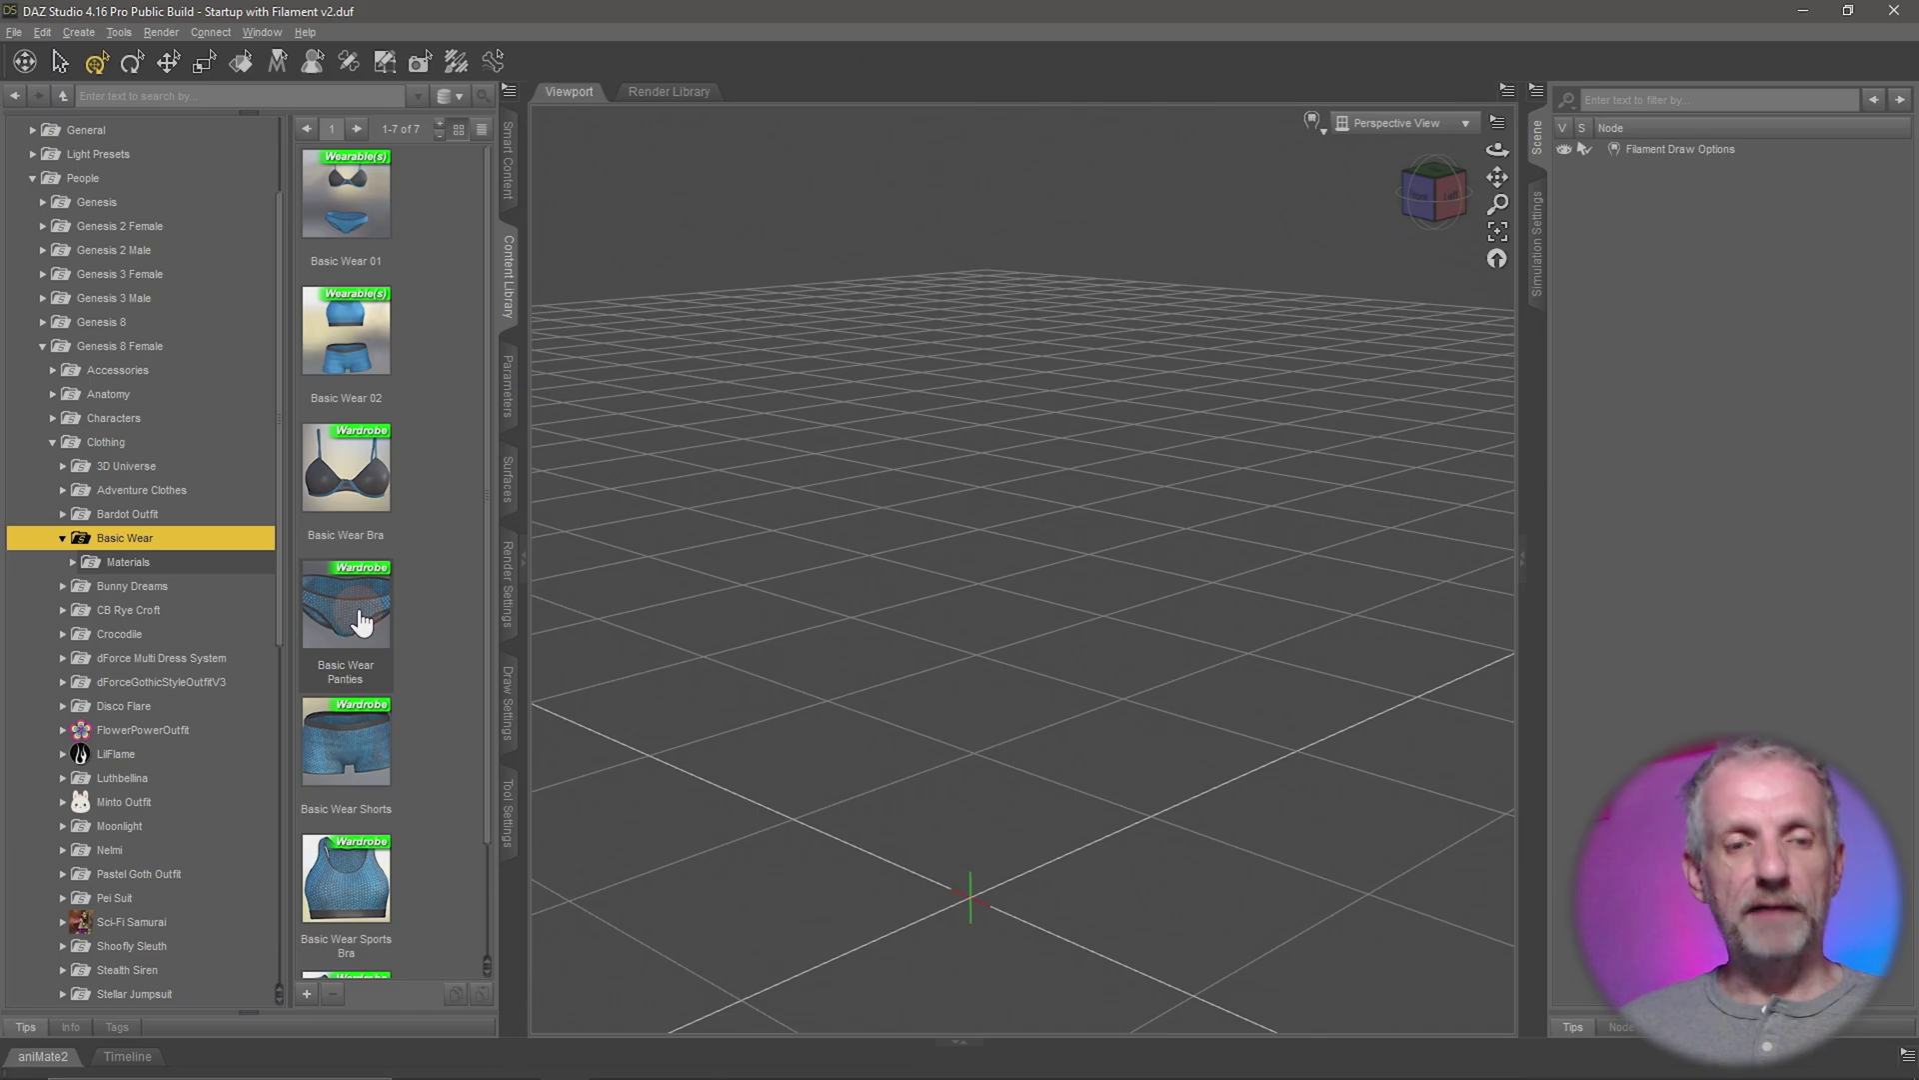
mouse_move(362, 621)
left_mouse_down()
mouse_move(1040, 450)
mouse_move(362, 622)
left_mouse_up()
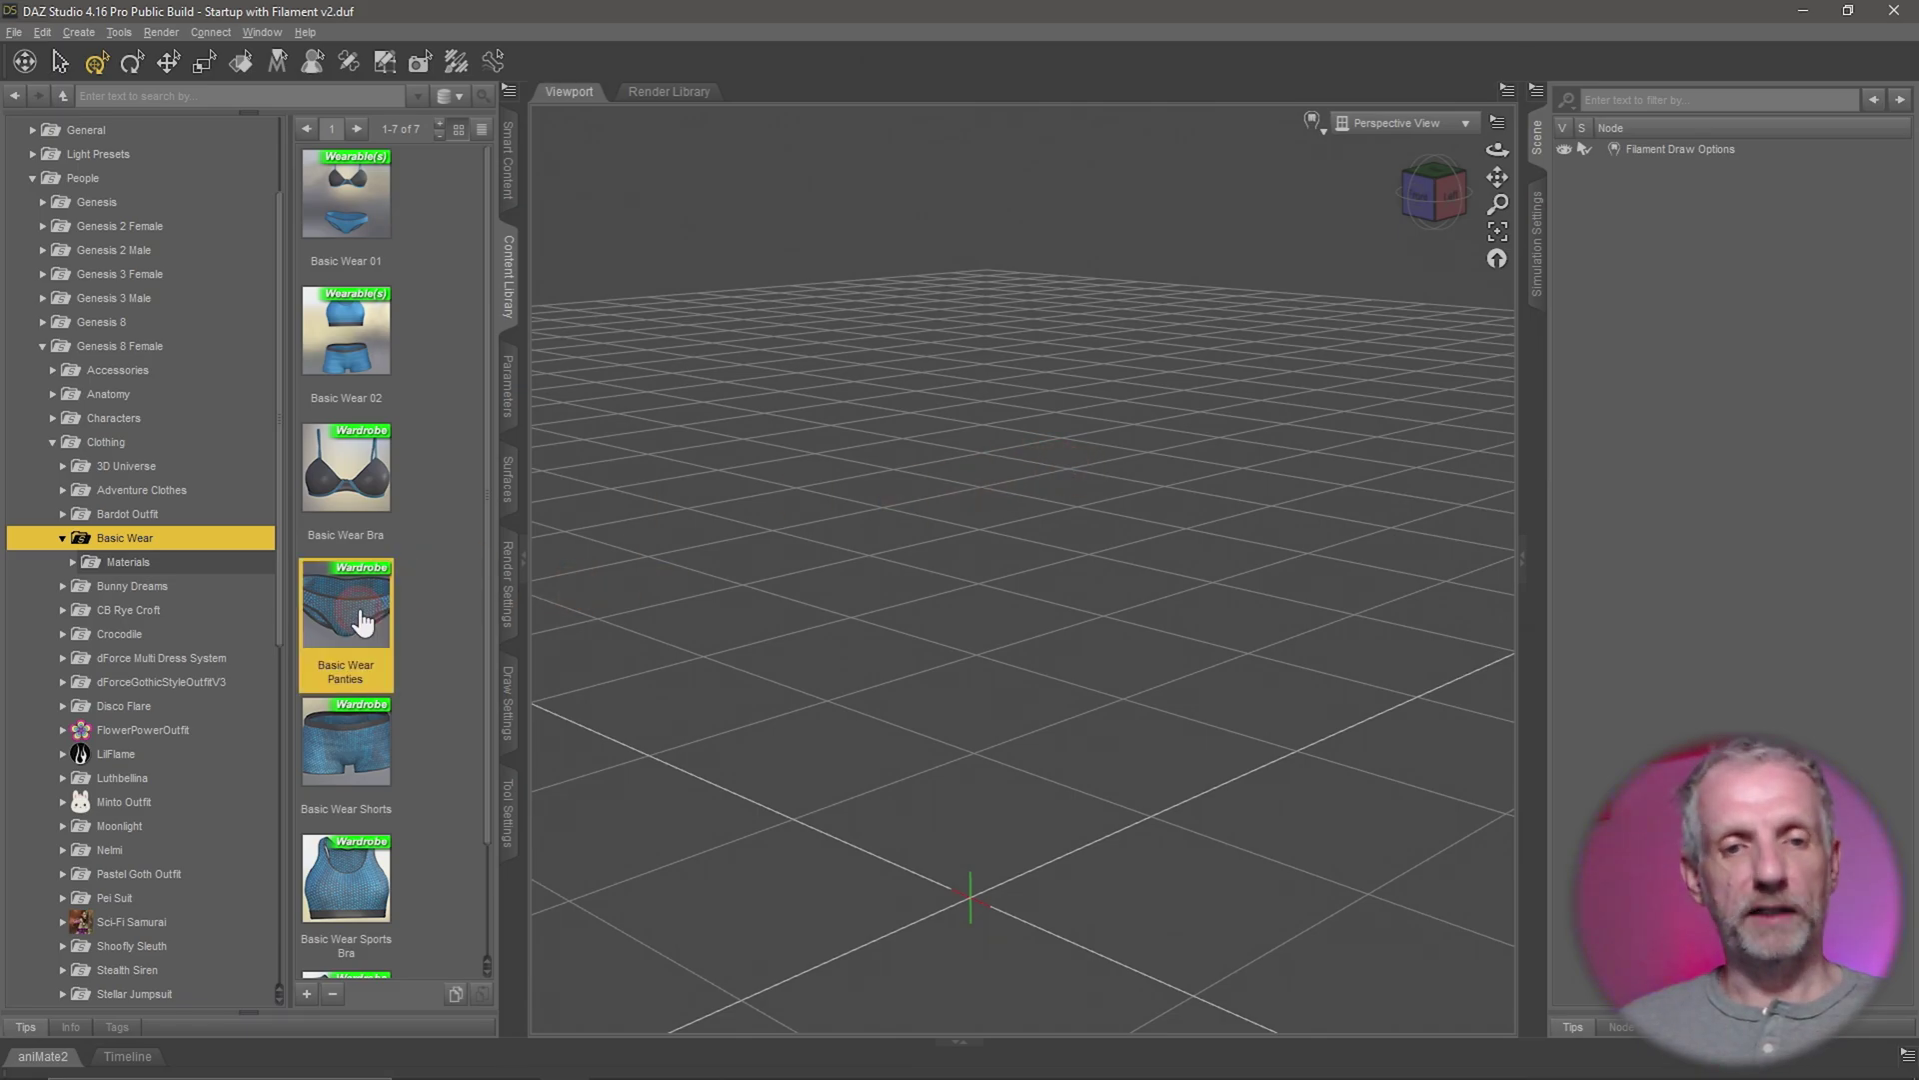
left_click_drag(522, 589, 637, 577)
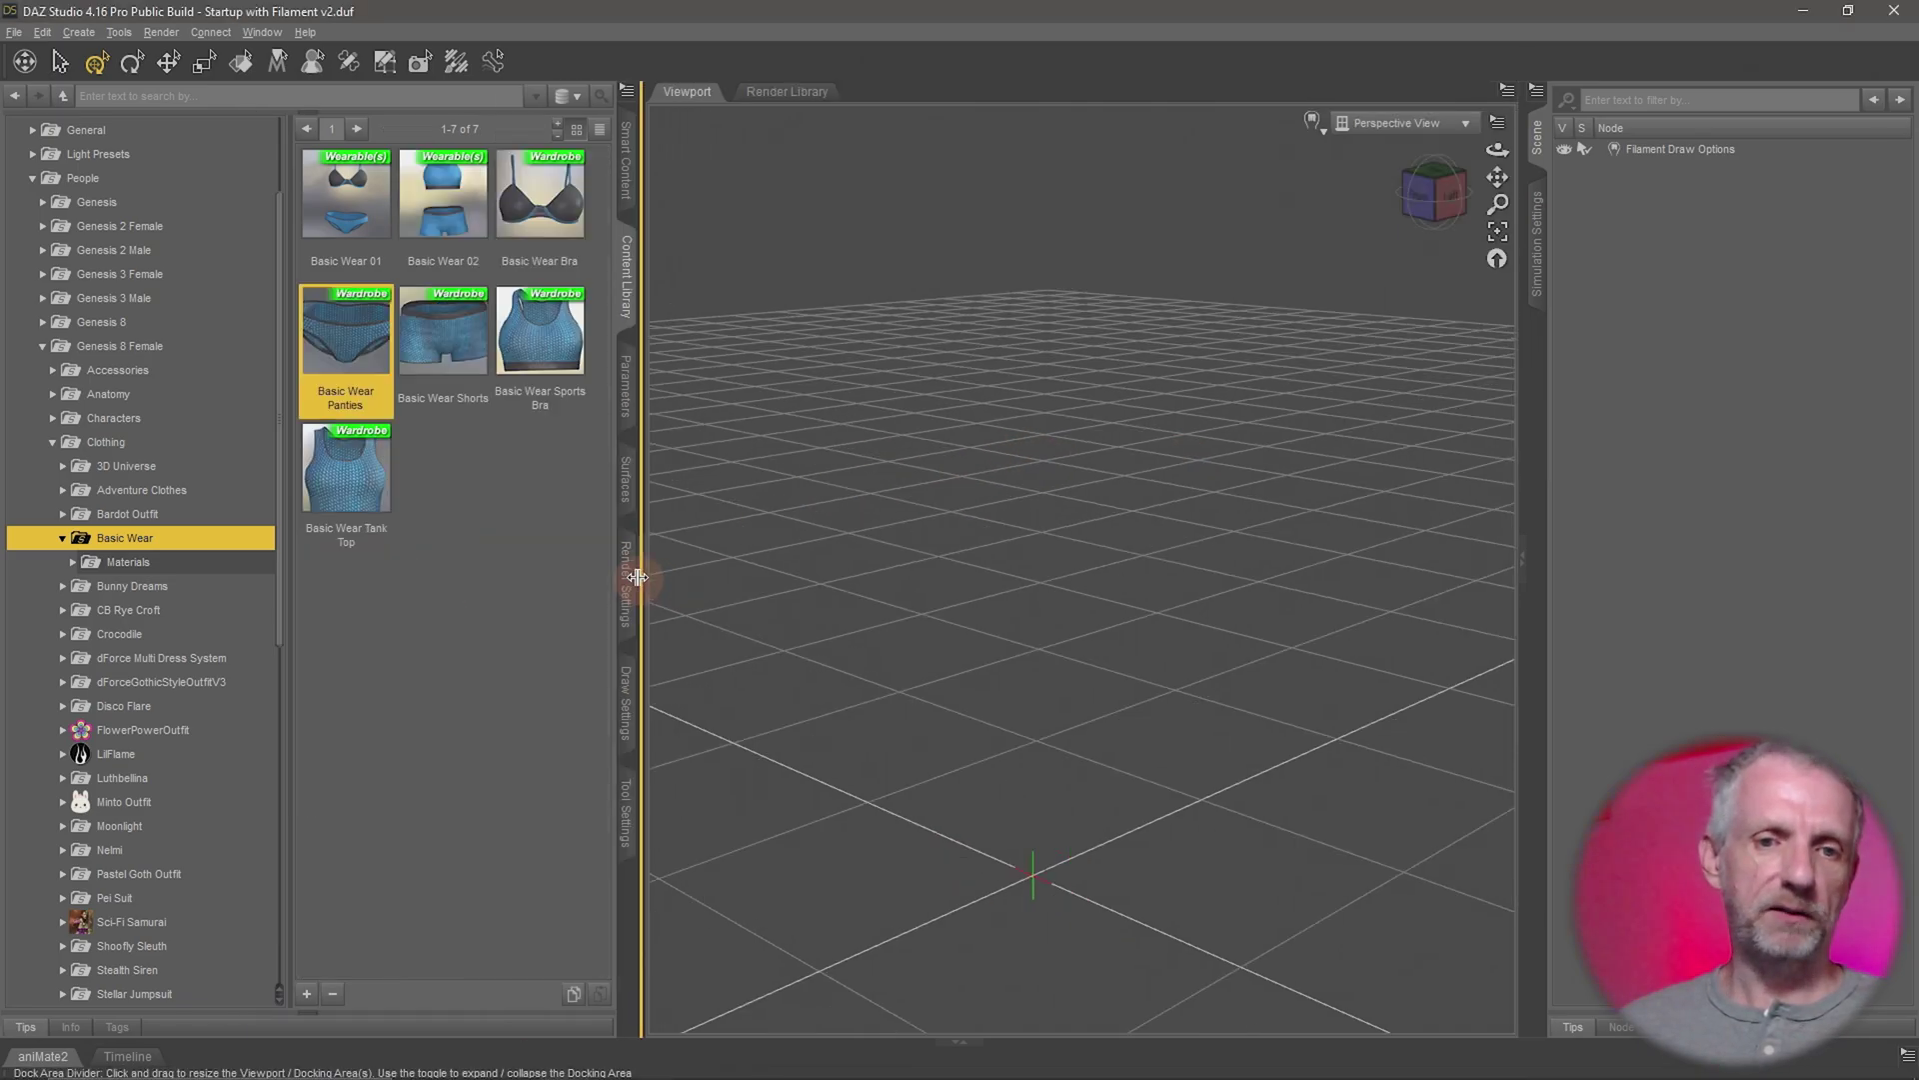
scroll(236, 577, "down", 4)
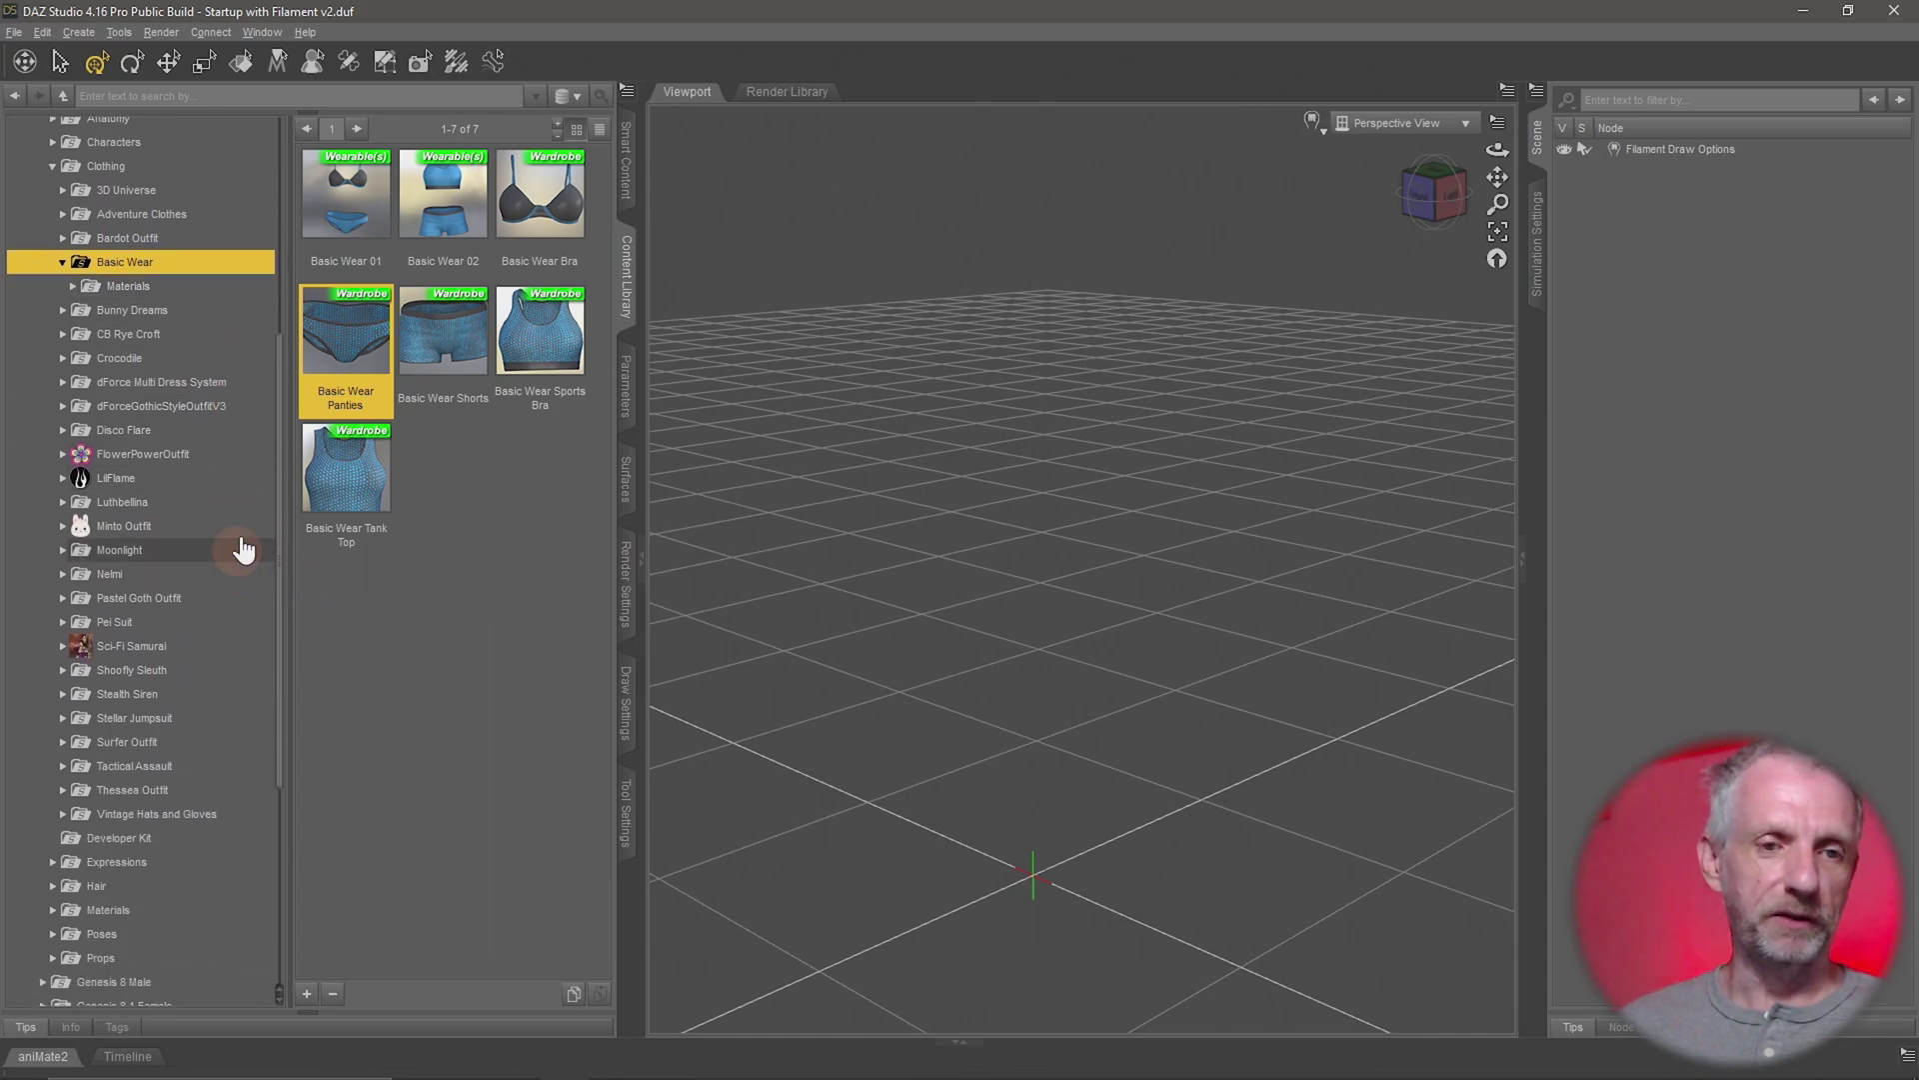
scroll(201, 317, "up", 4)
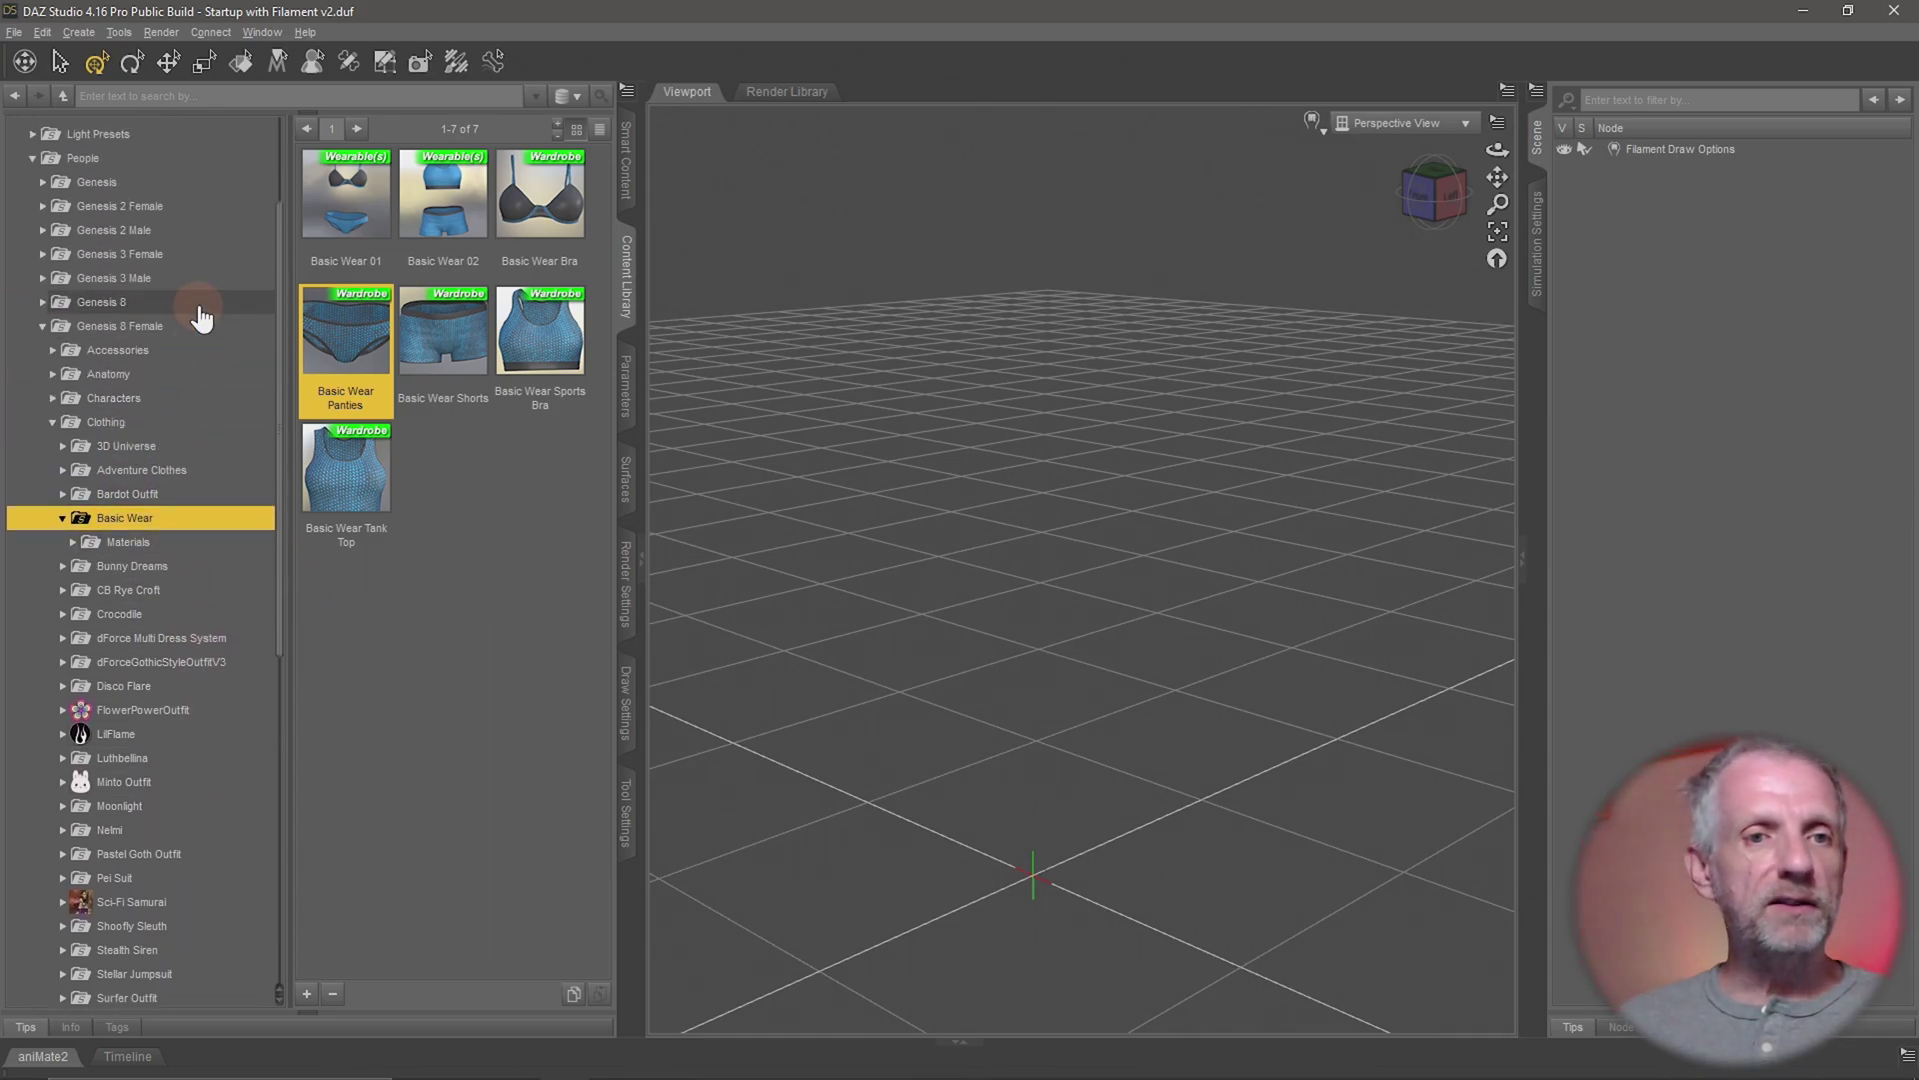
scroll(195, 314, "down", 1)
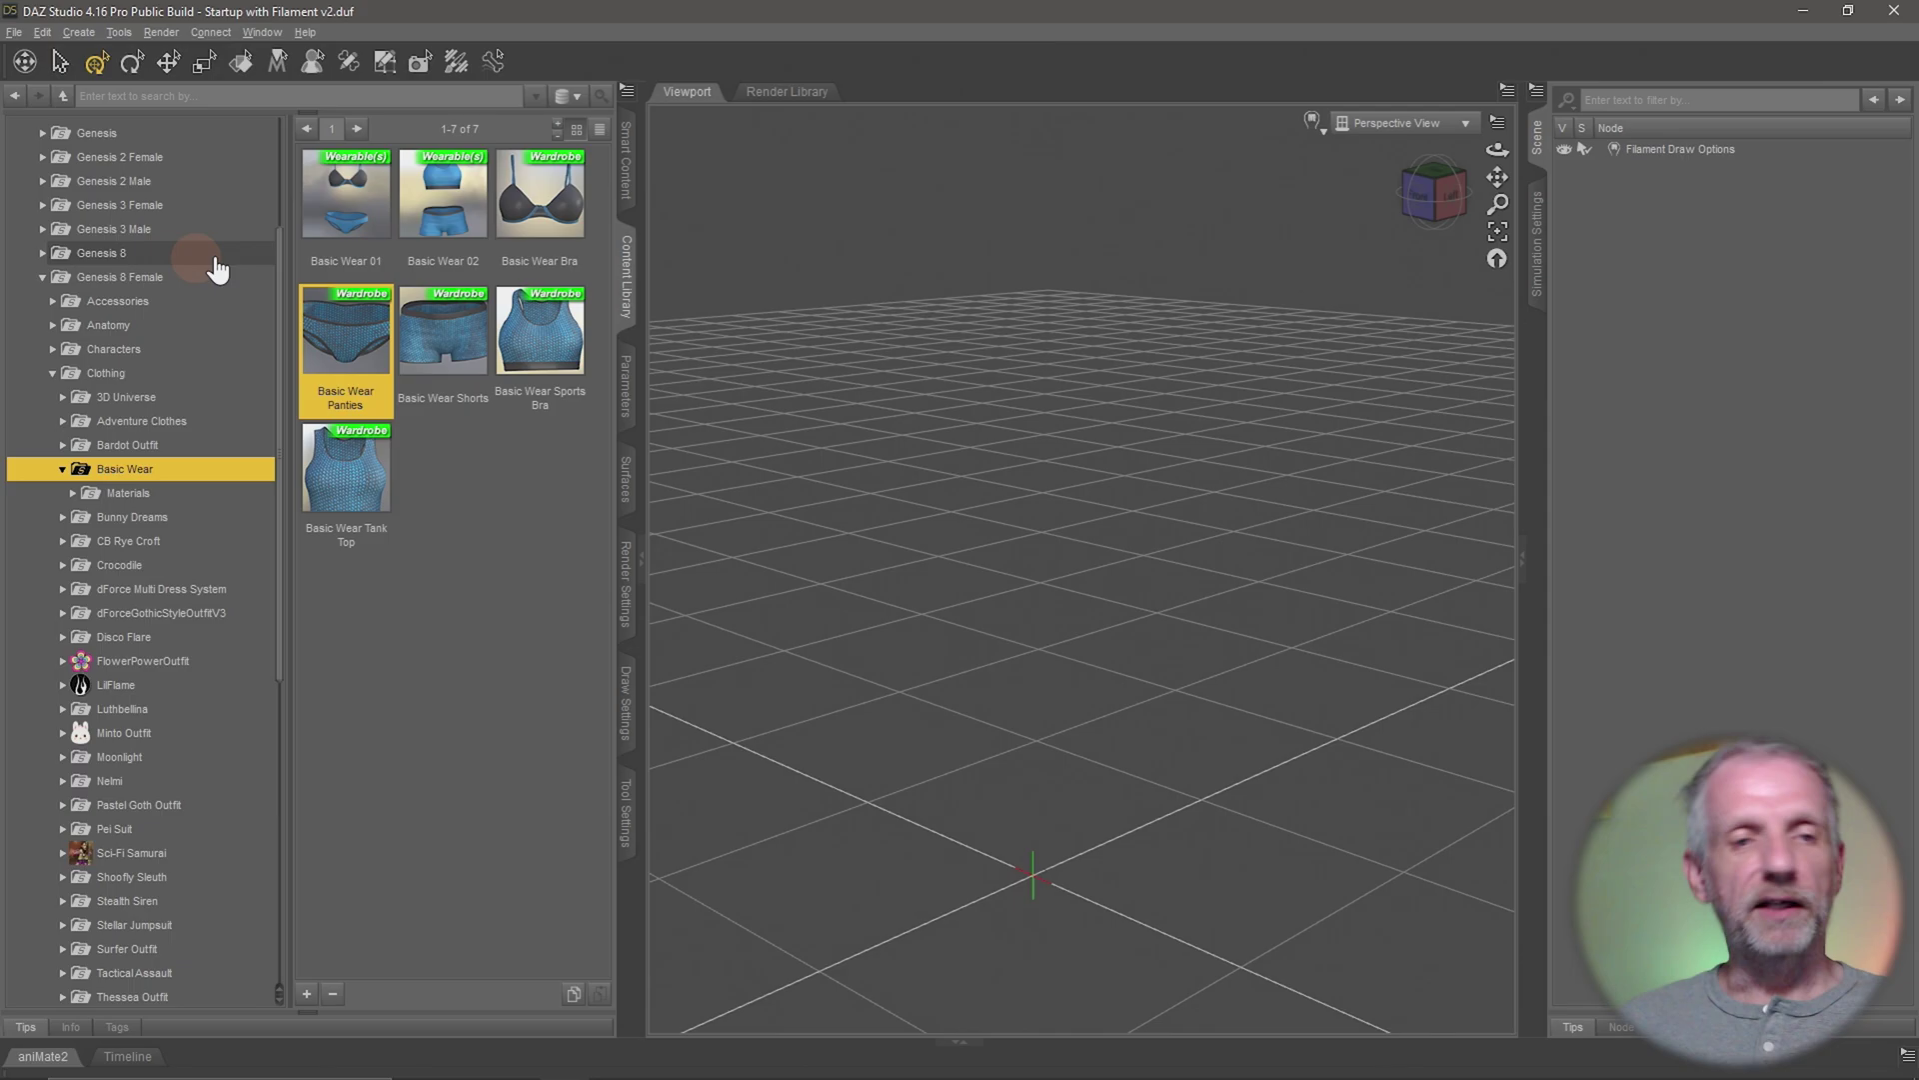
scroll(150, 290, "up", 3)
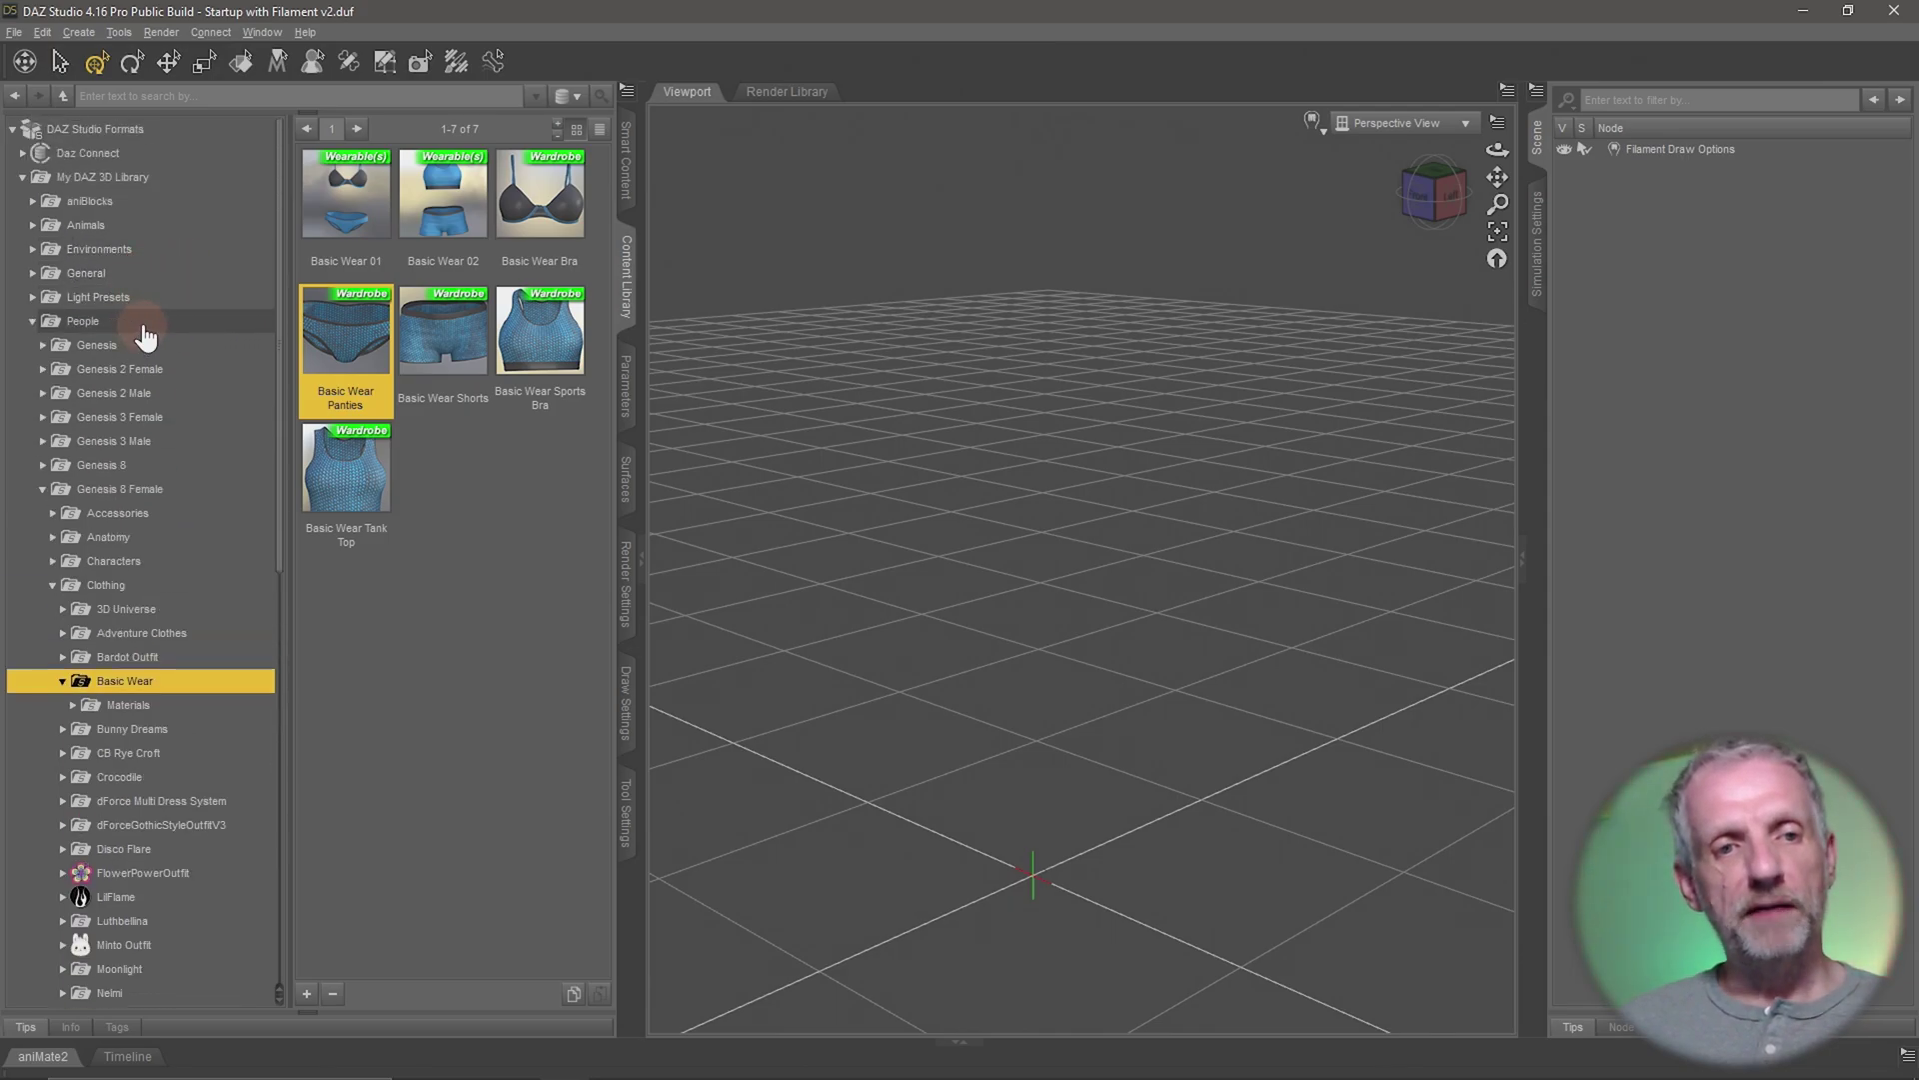
scroll(197, 483, "down", 3)
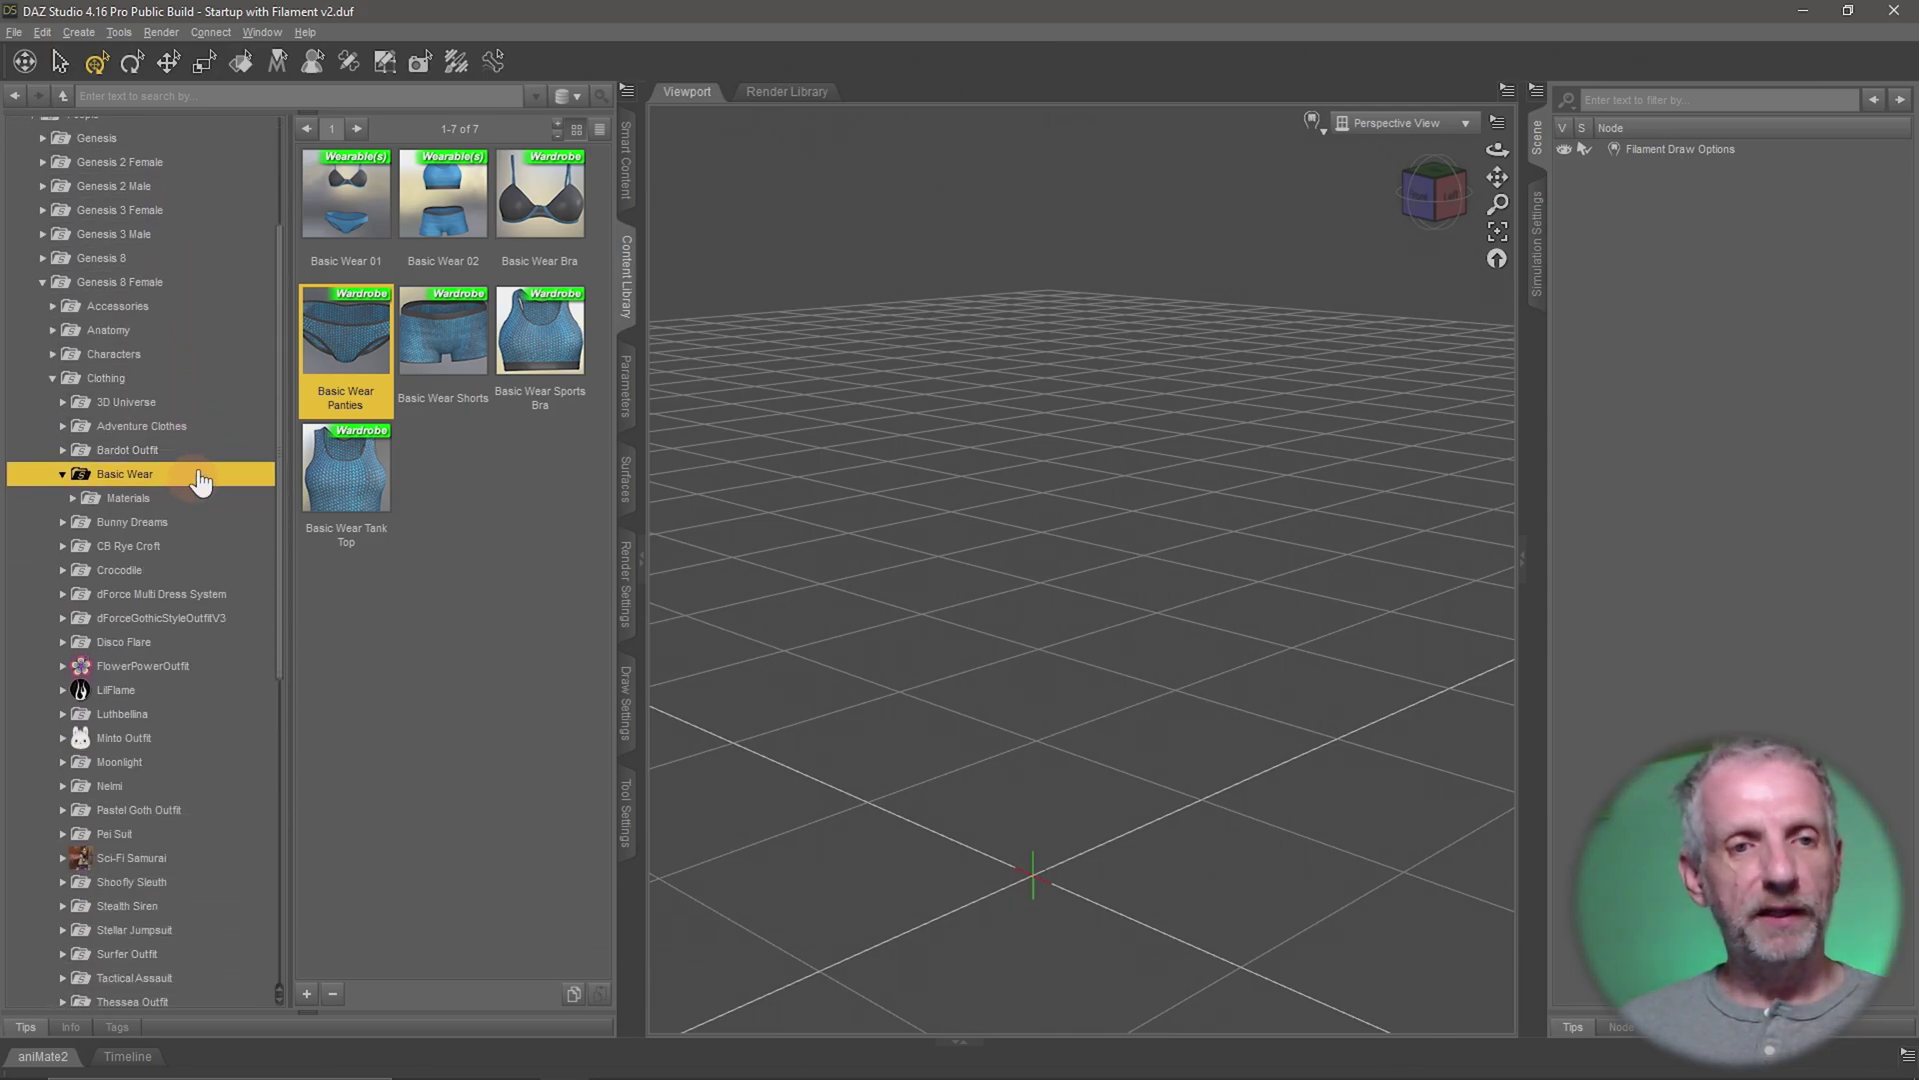
Browse Characters, Clothing and Anatomy, collapse Basic Wear, and open the CB Rye Croft outfit folder
left_click(184, 355)
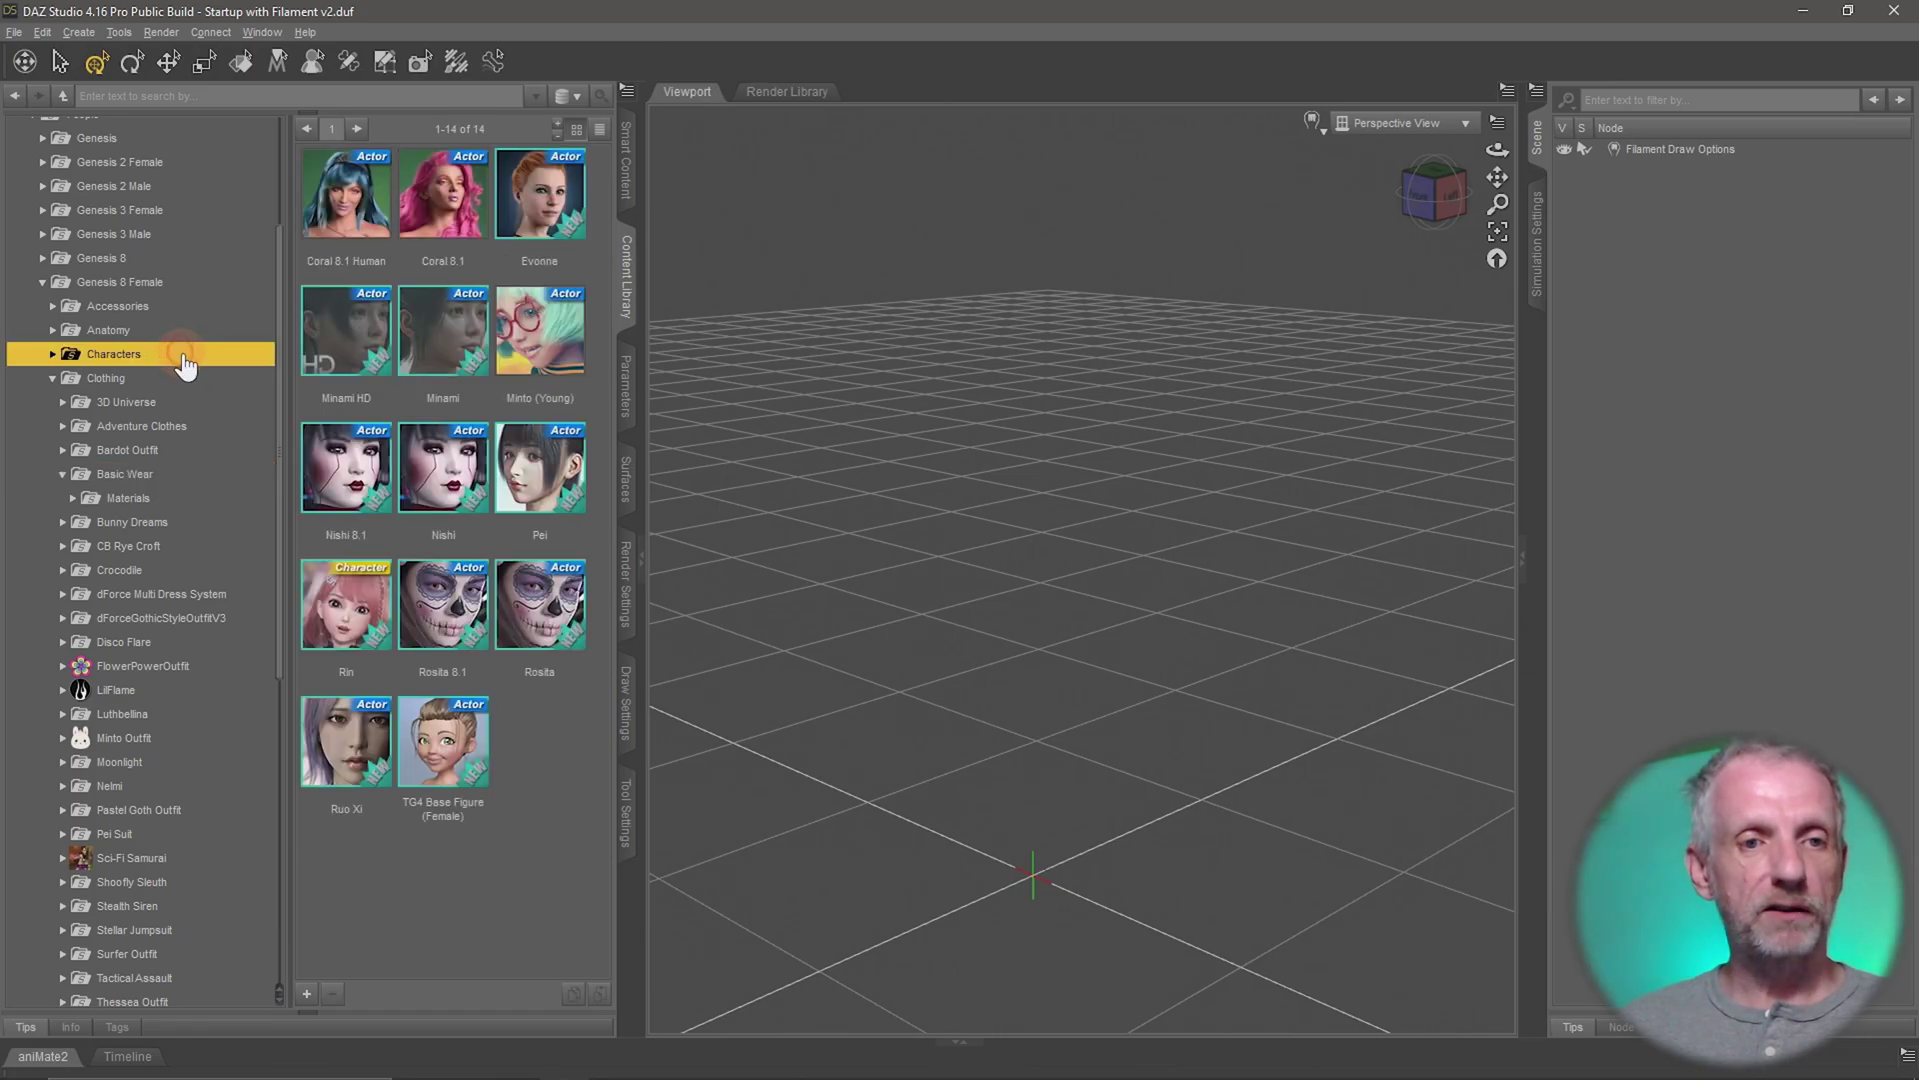
left_click(188, 378)
left_click(179, 330)
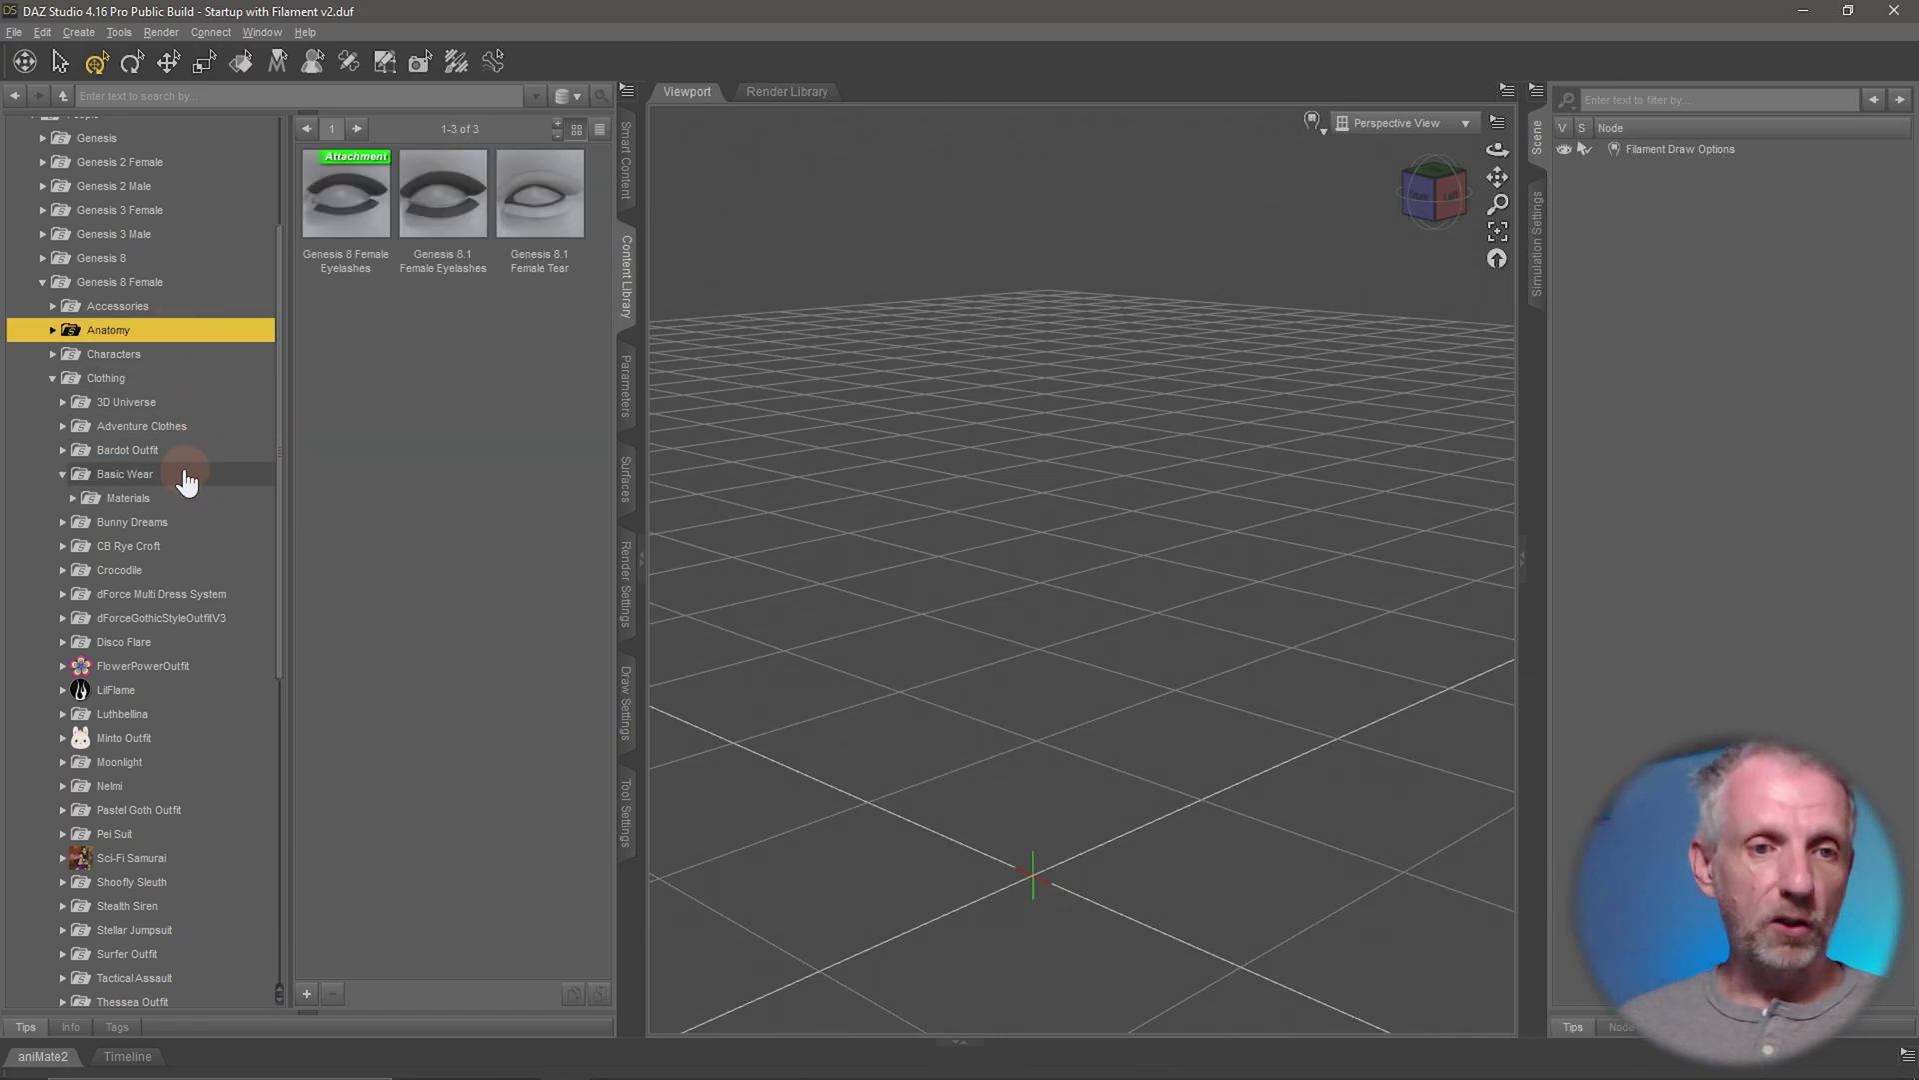
left_click(72, 497)
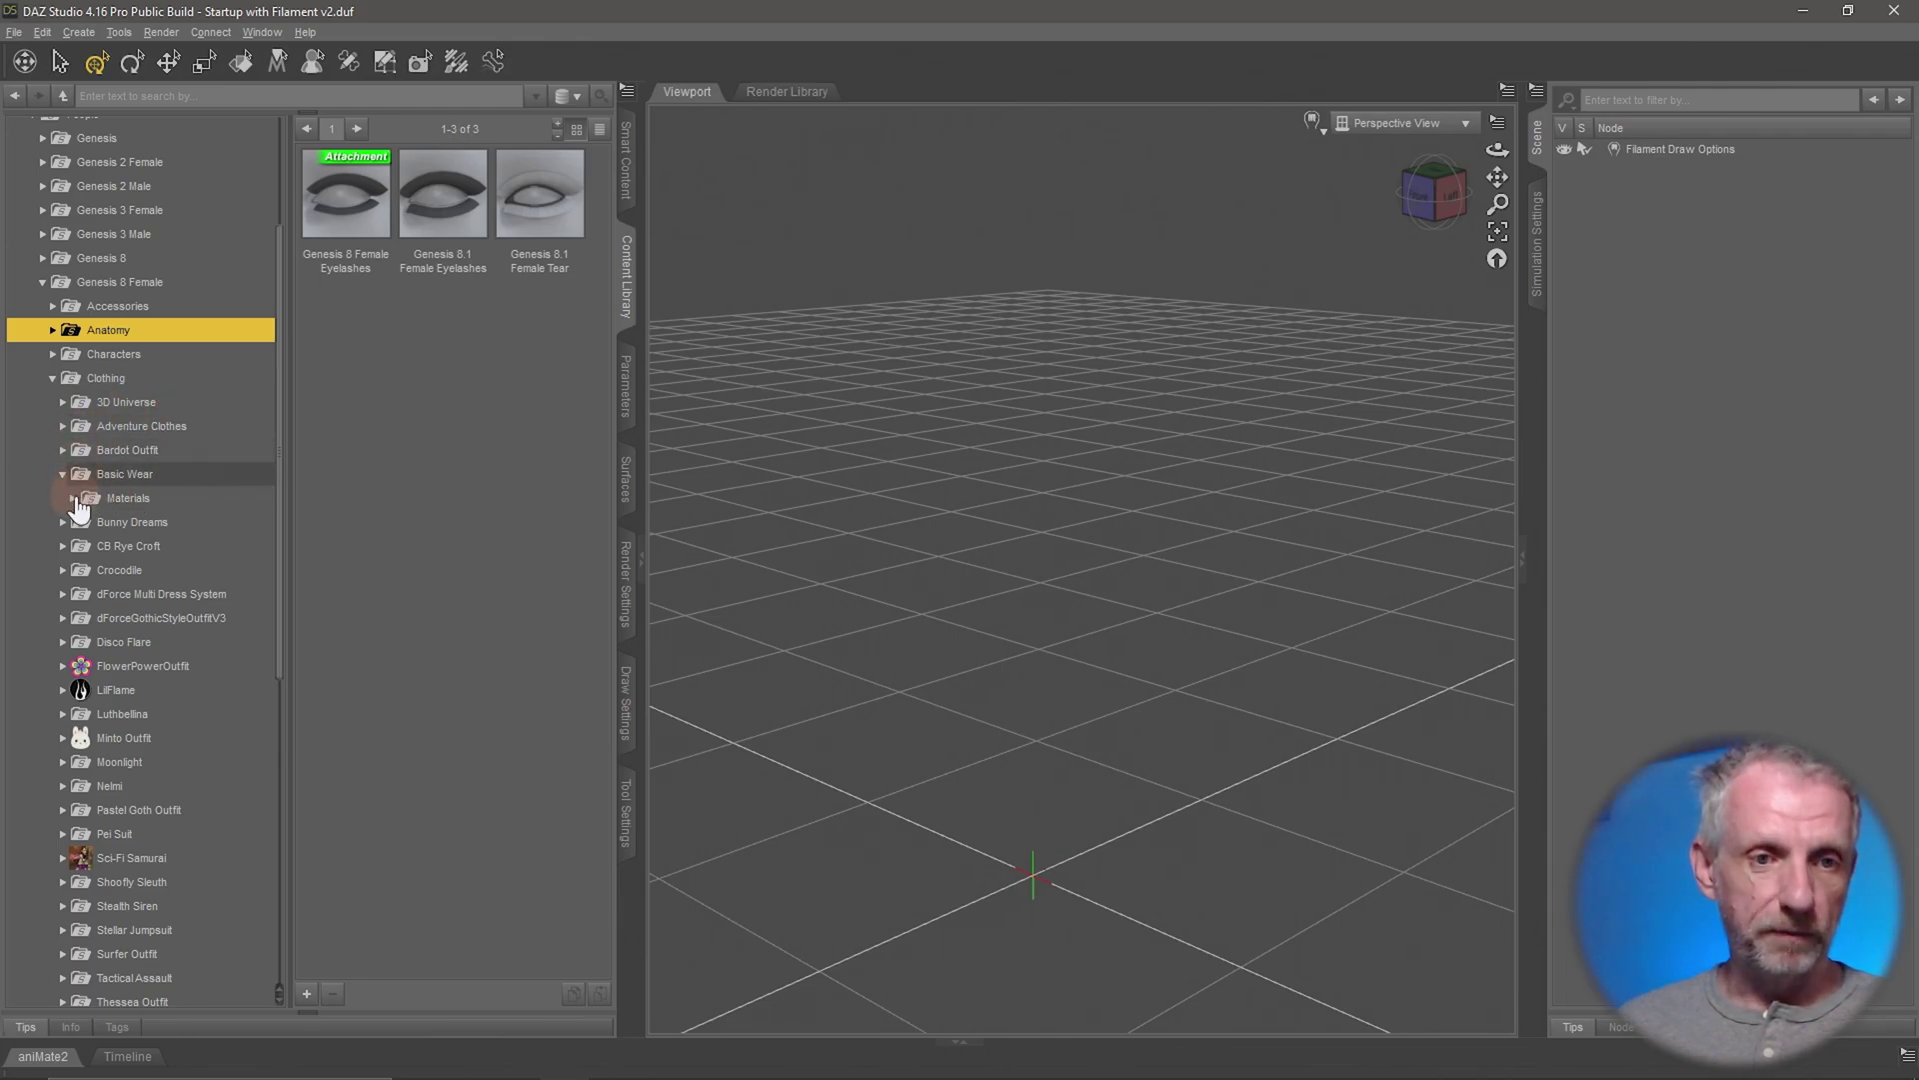
left_click(62, 473)
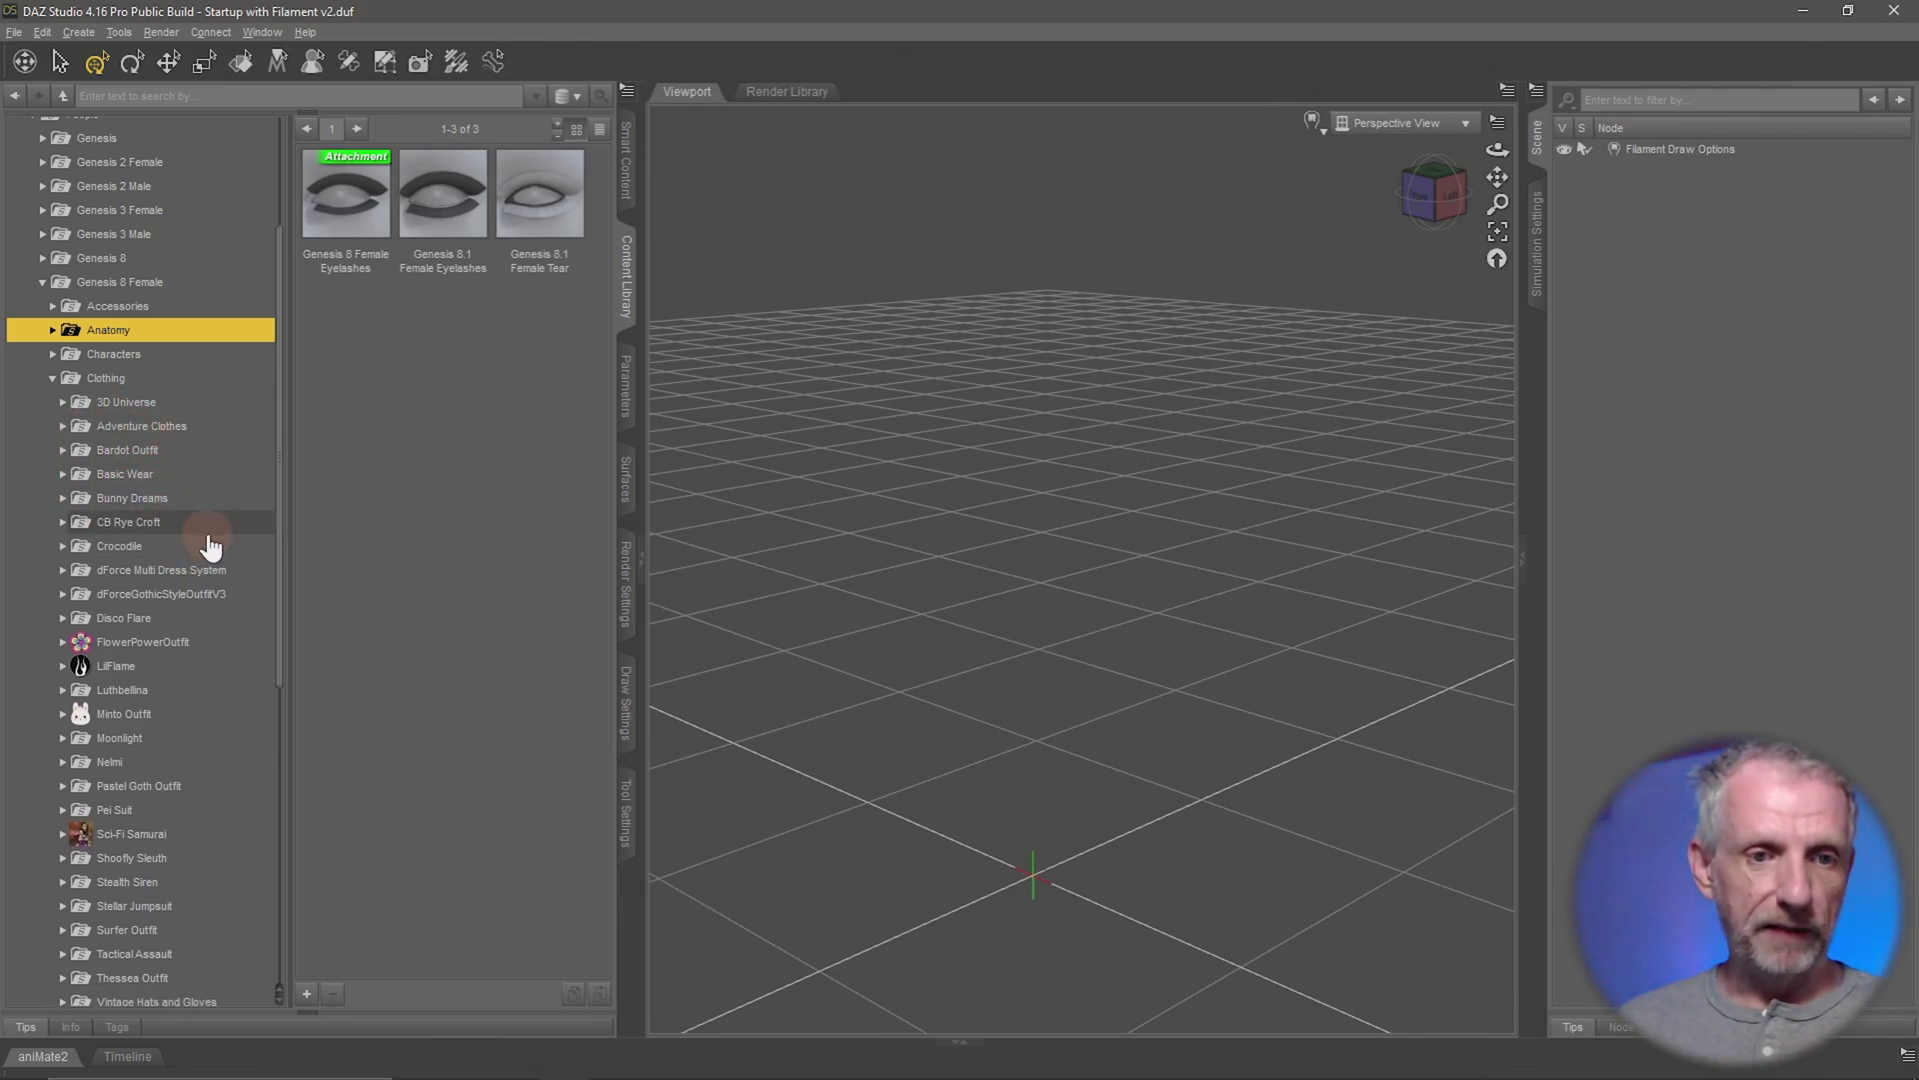
scroll(212, 550, "down", 4)
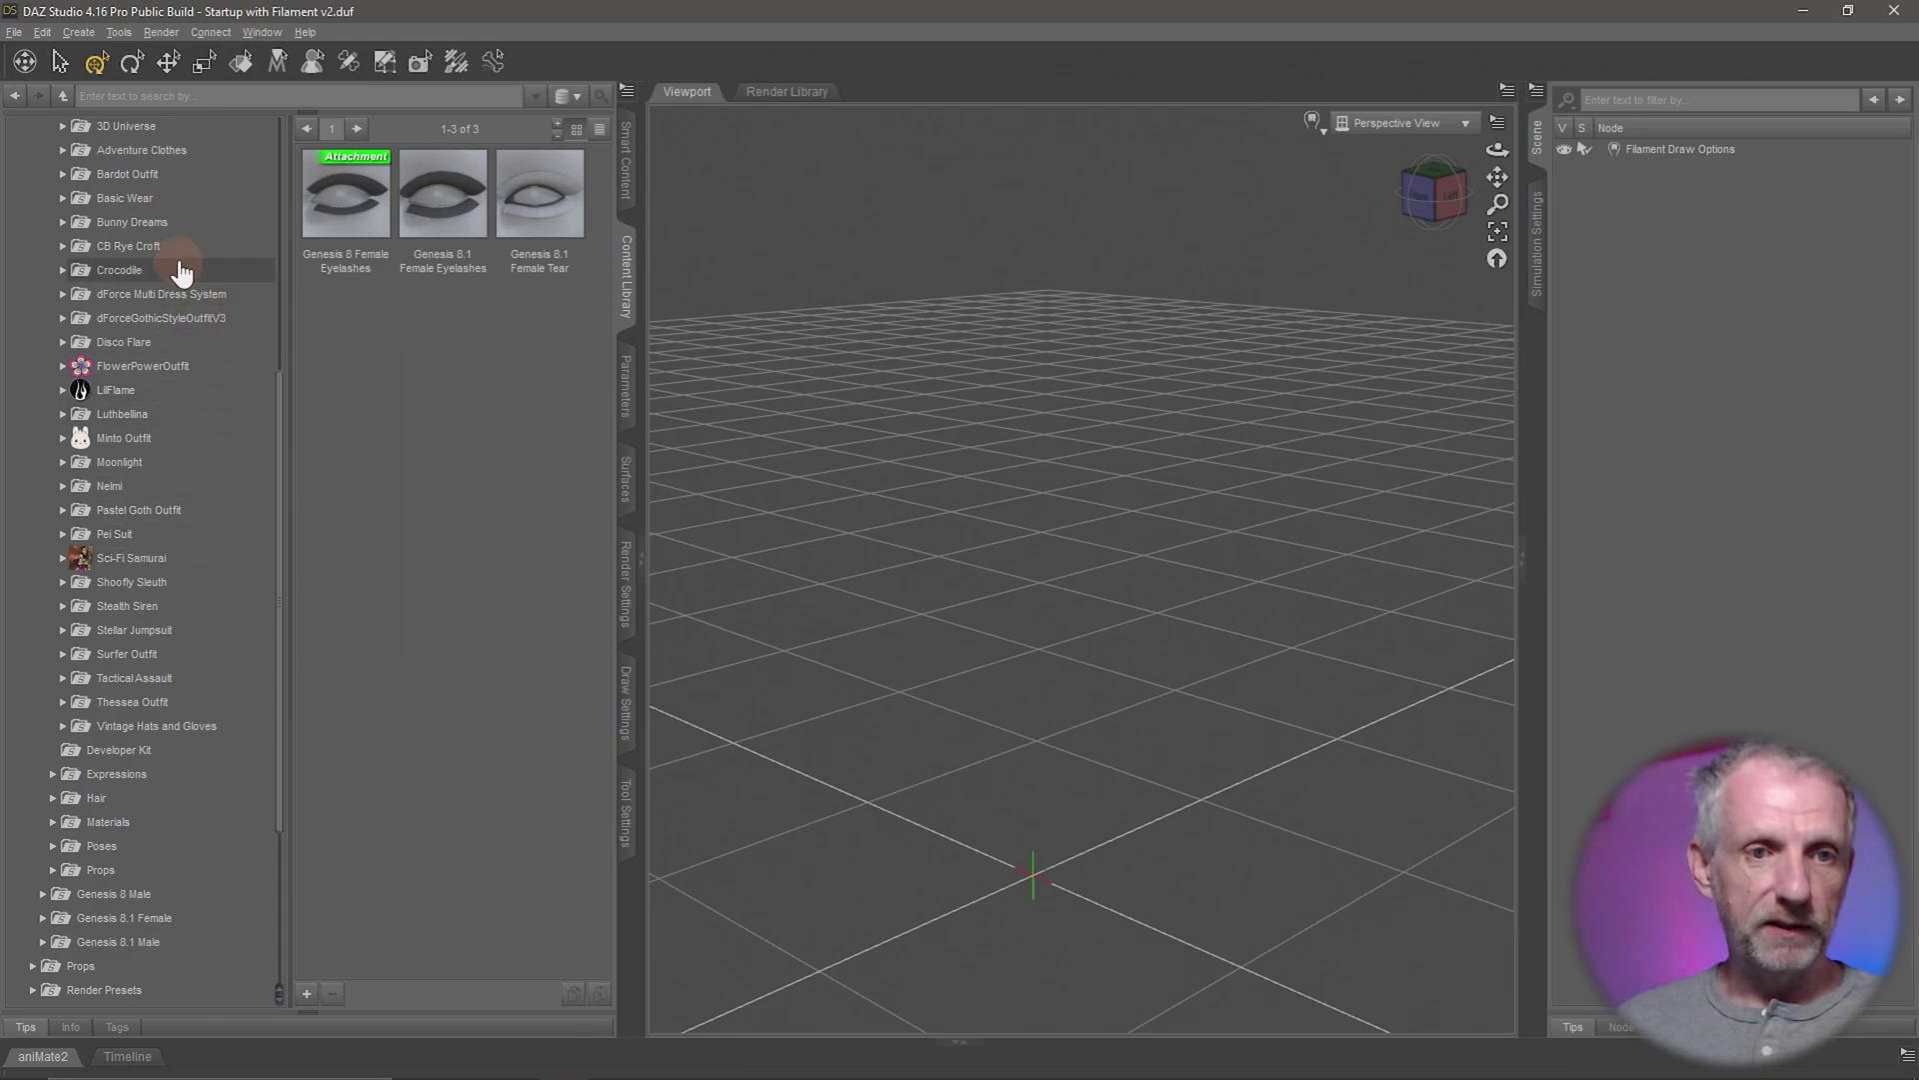
left_click(180, 254)
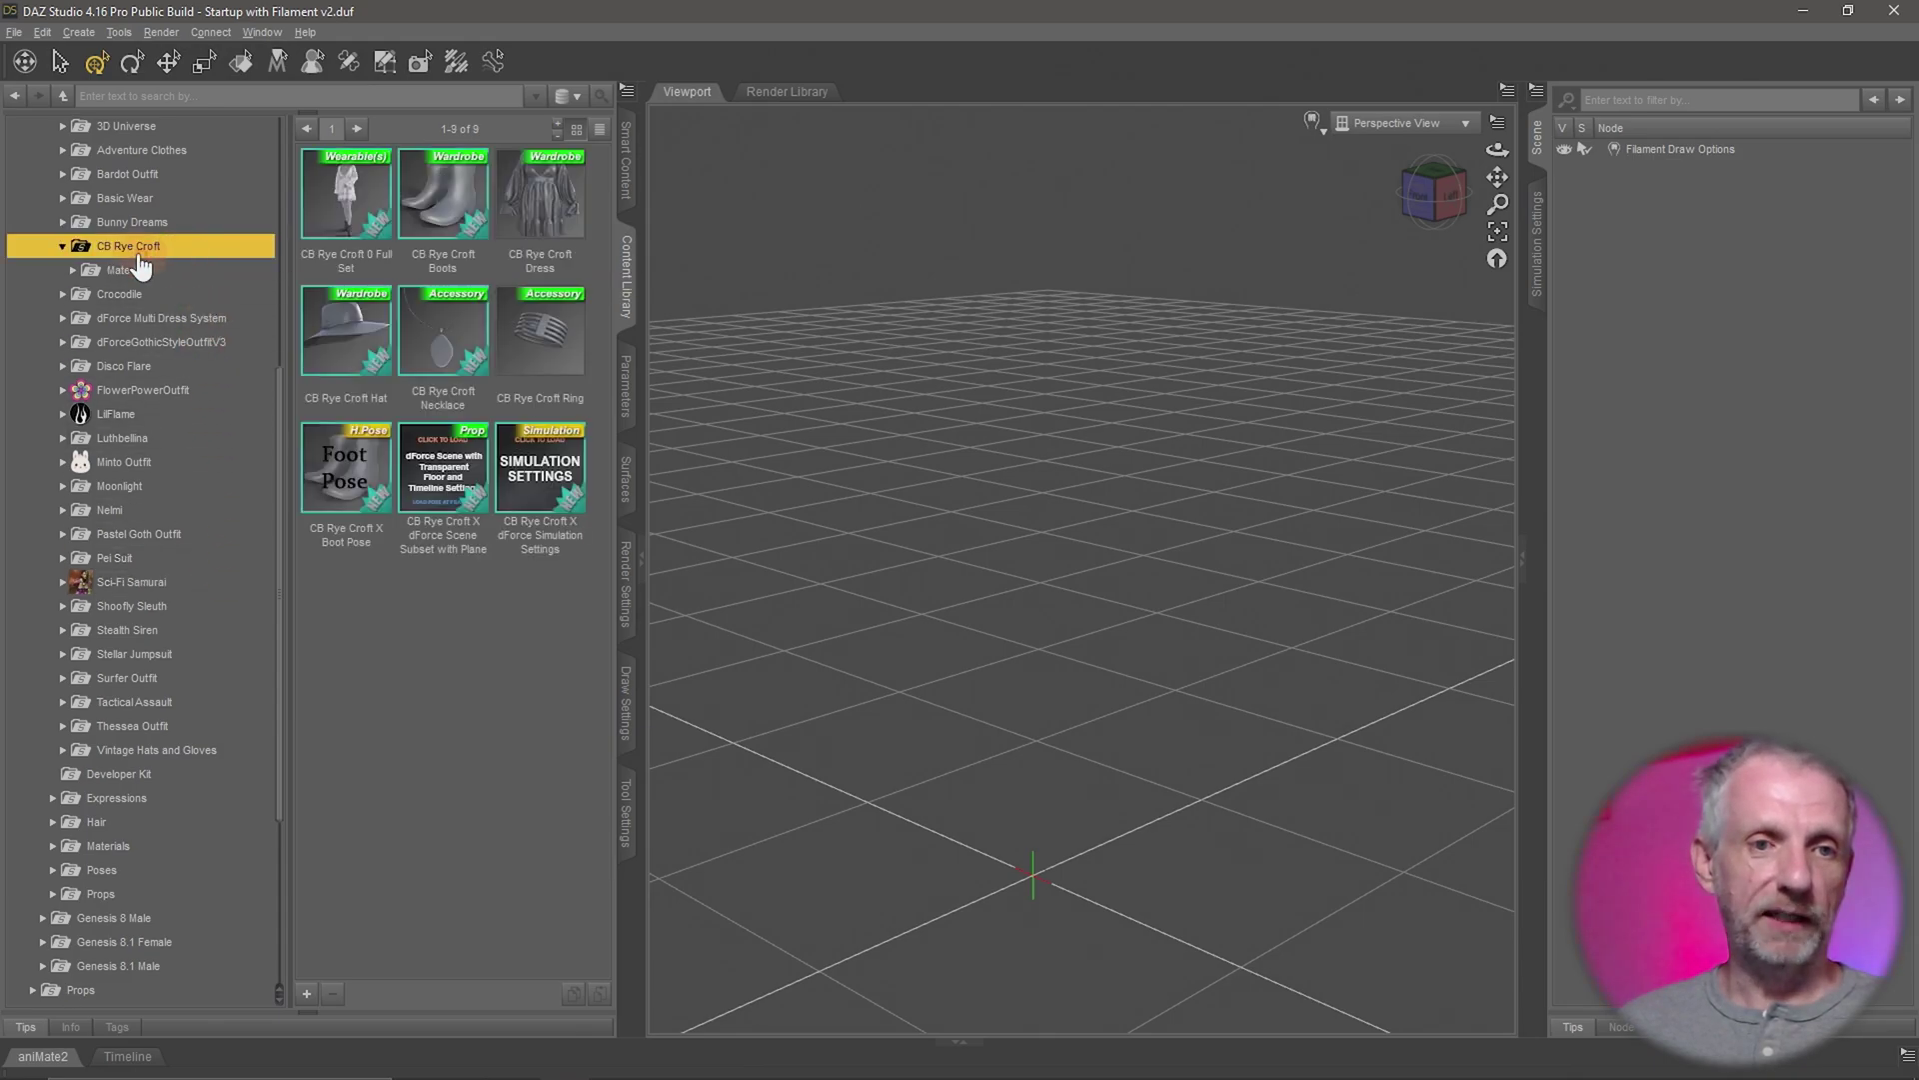
left_click(375, 226)
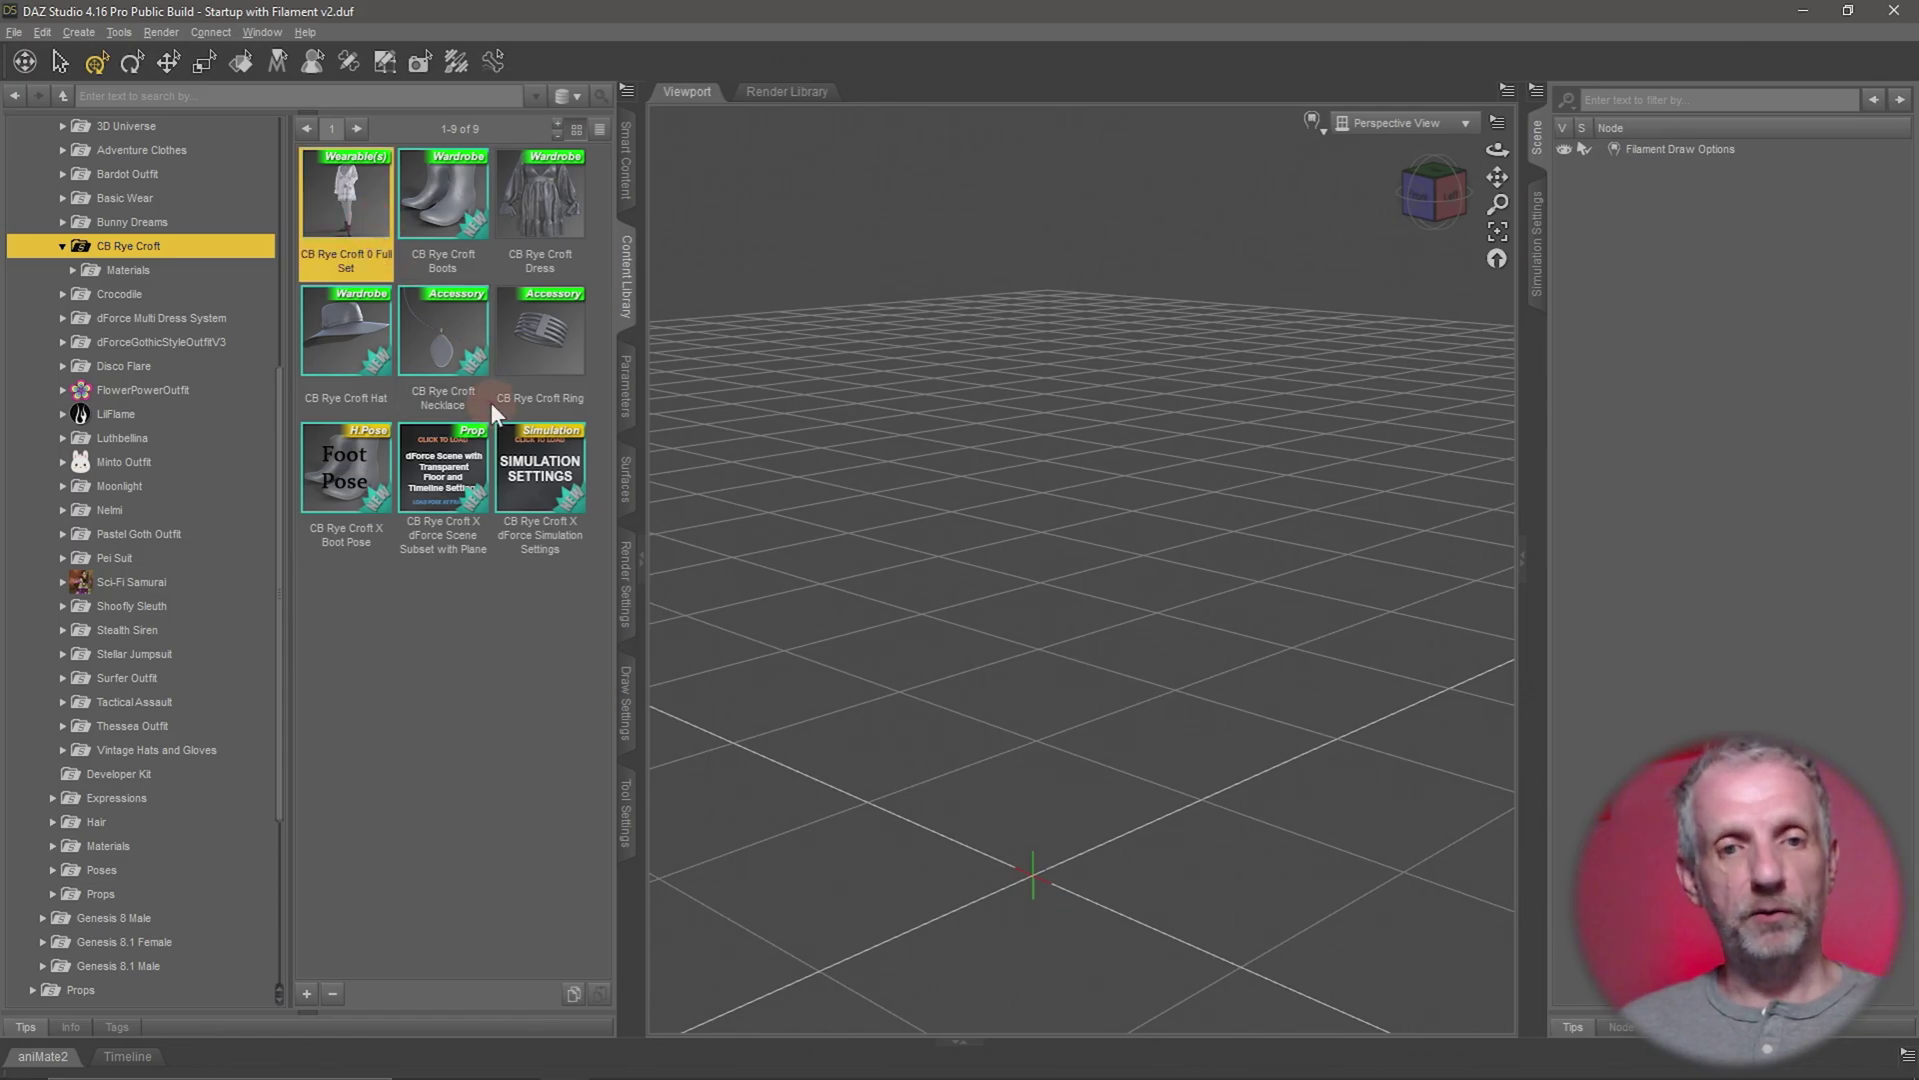
Open CB Rye Croft's Materials > Iray folder to list its 30 material presets
left_click(202, 274)
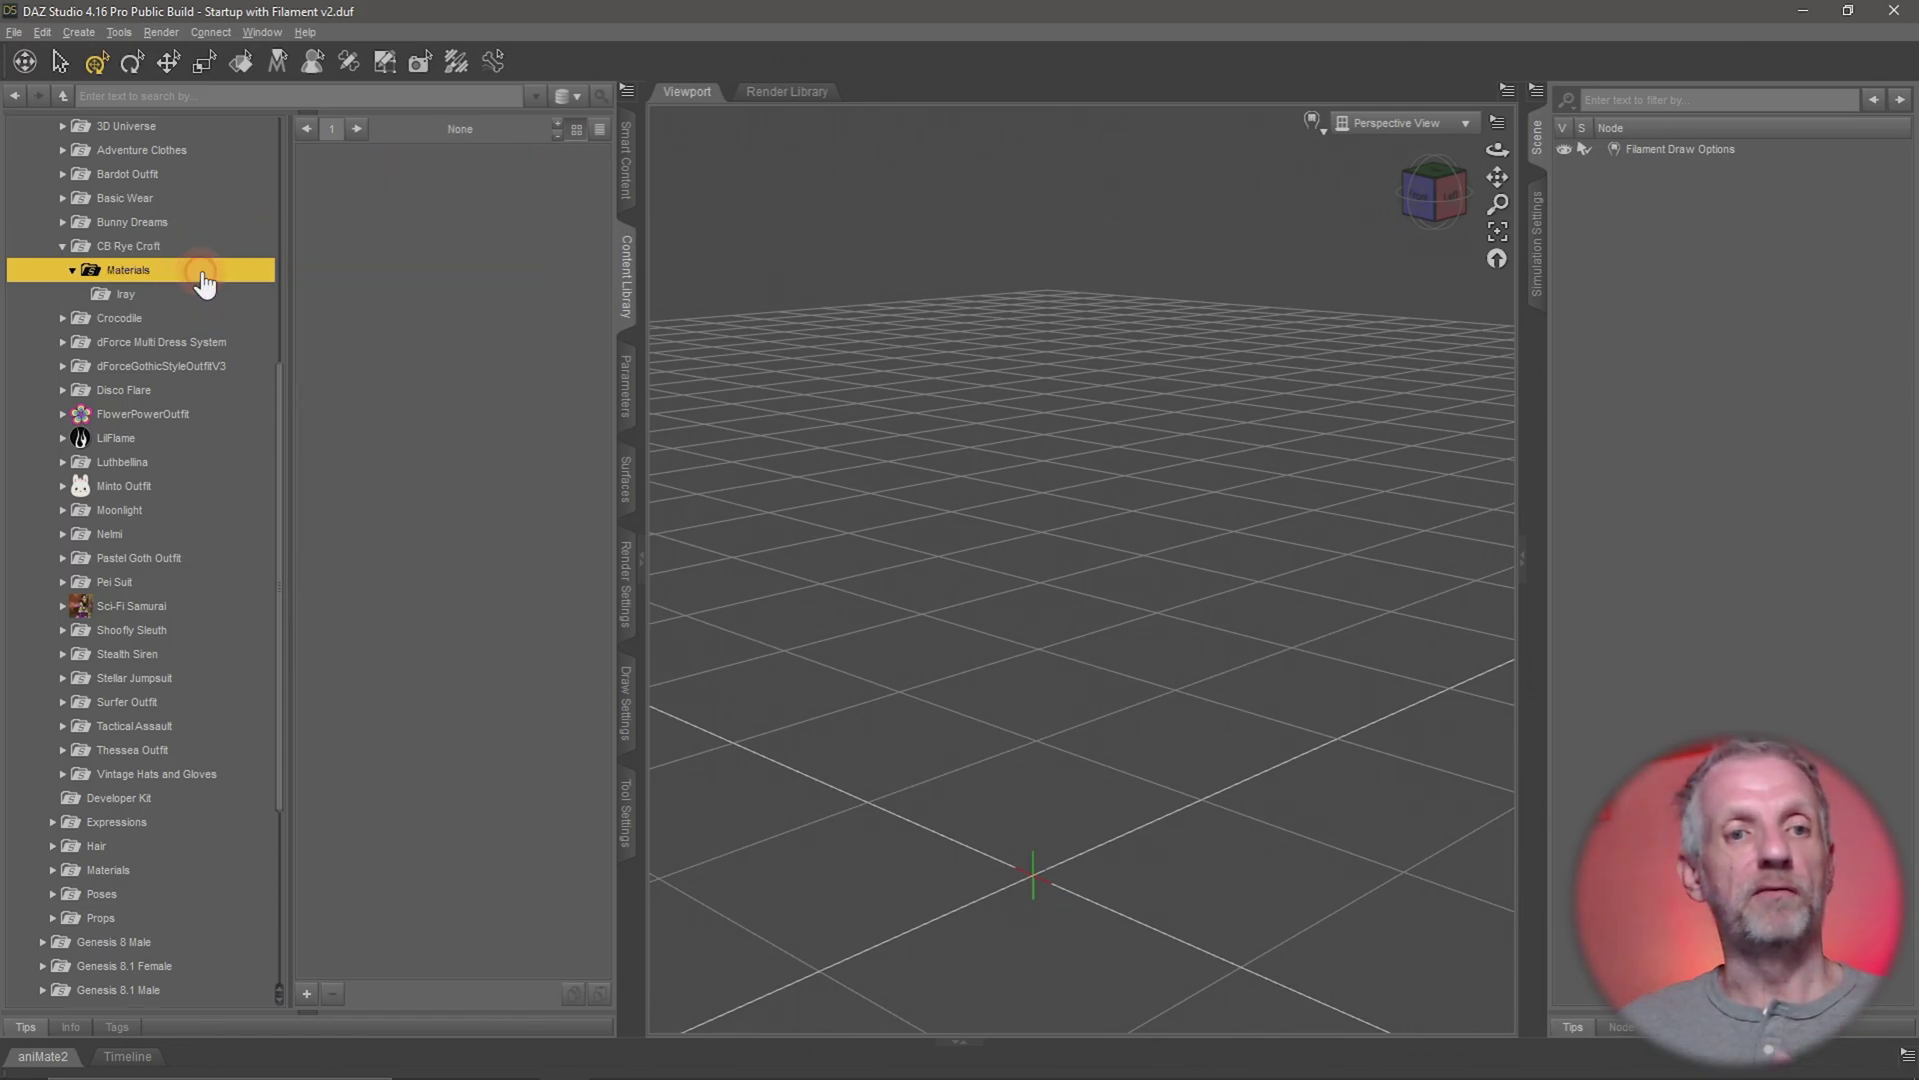
left_click(225, 298)
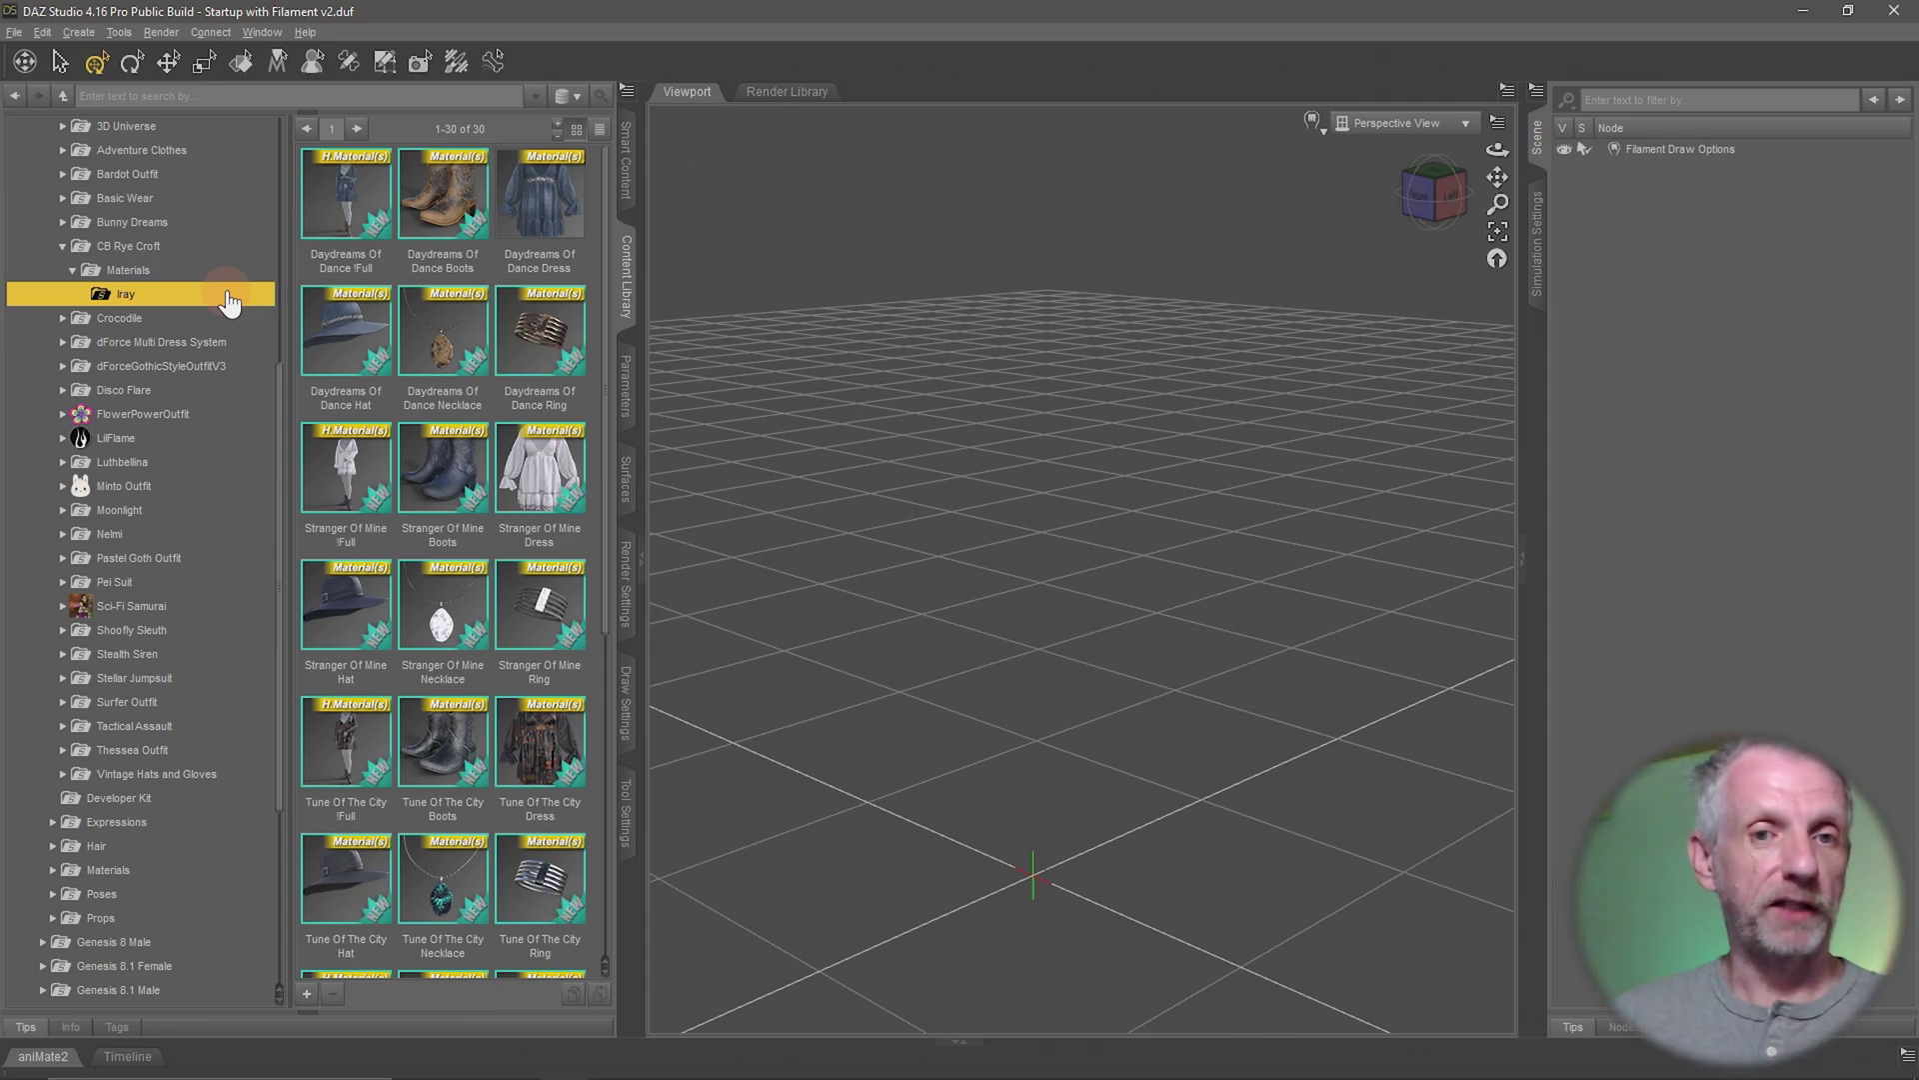
scroll(226, 305, "up", 2)
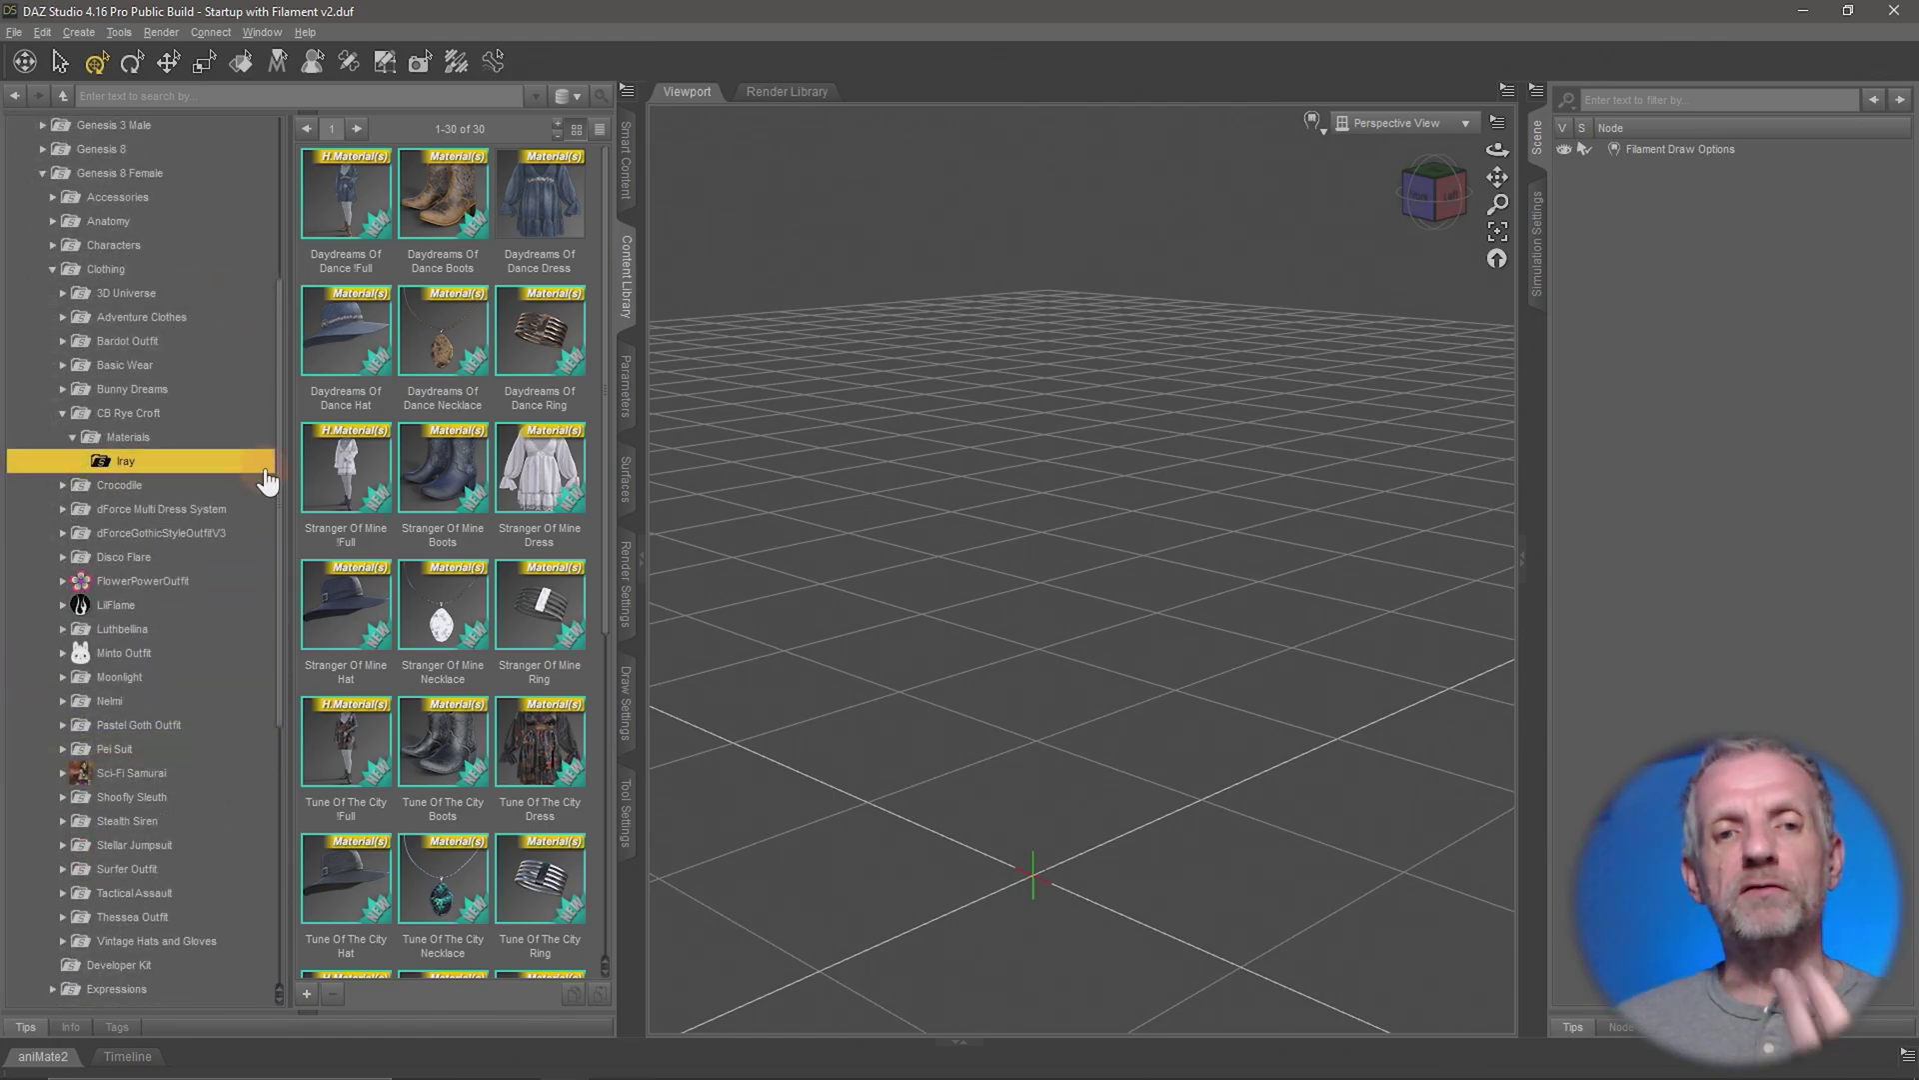
scroll(267, 482, "up", 4)
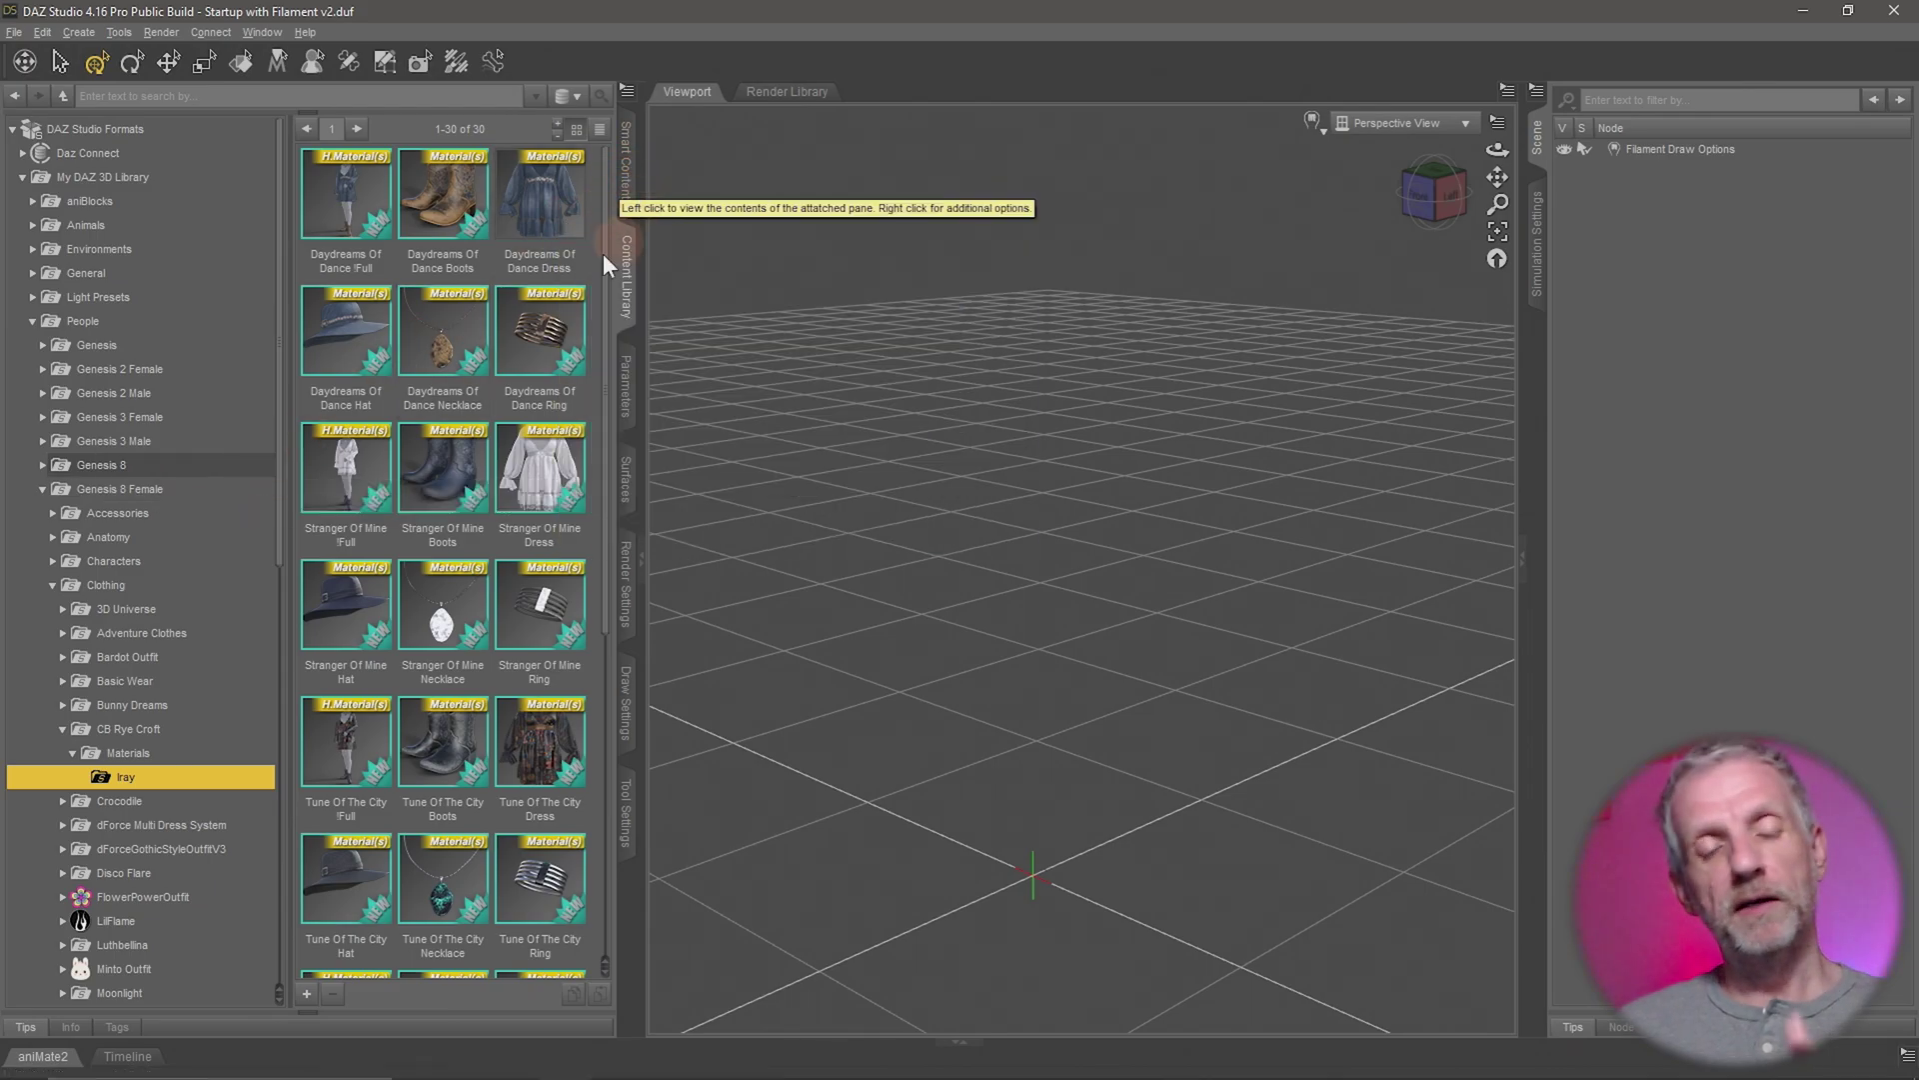
Select the Daydreams Of Dance Dress material and drag it out toward the My DAZ 3D Library tree
mouse_move(611, 190)
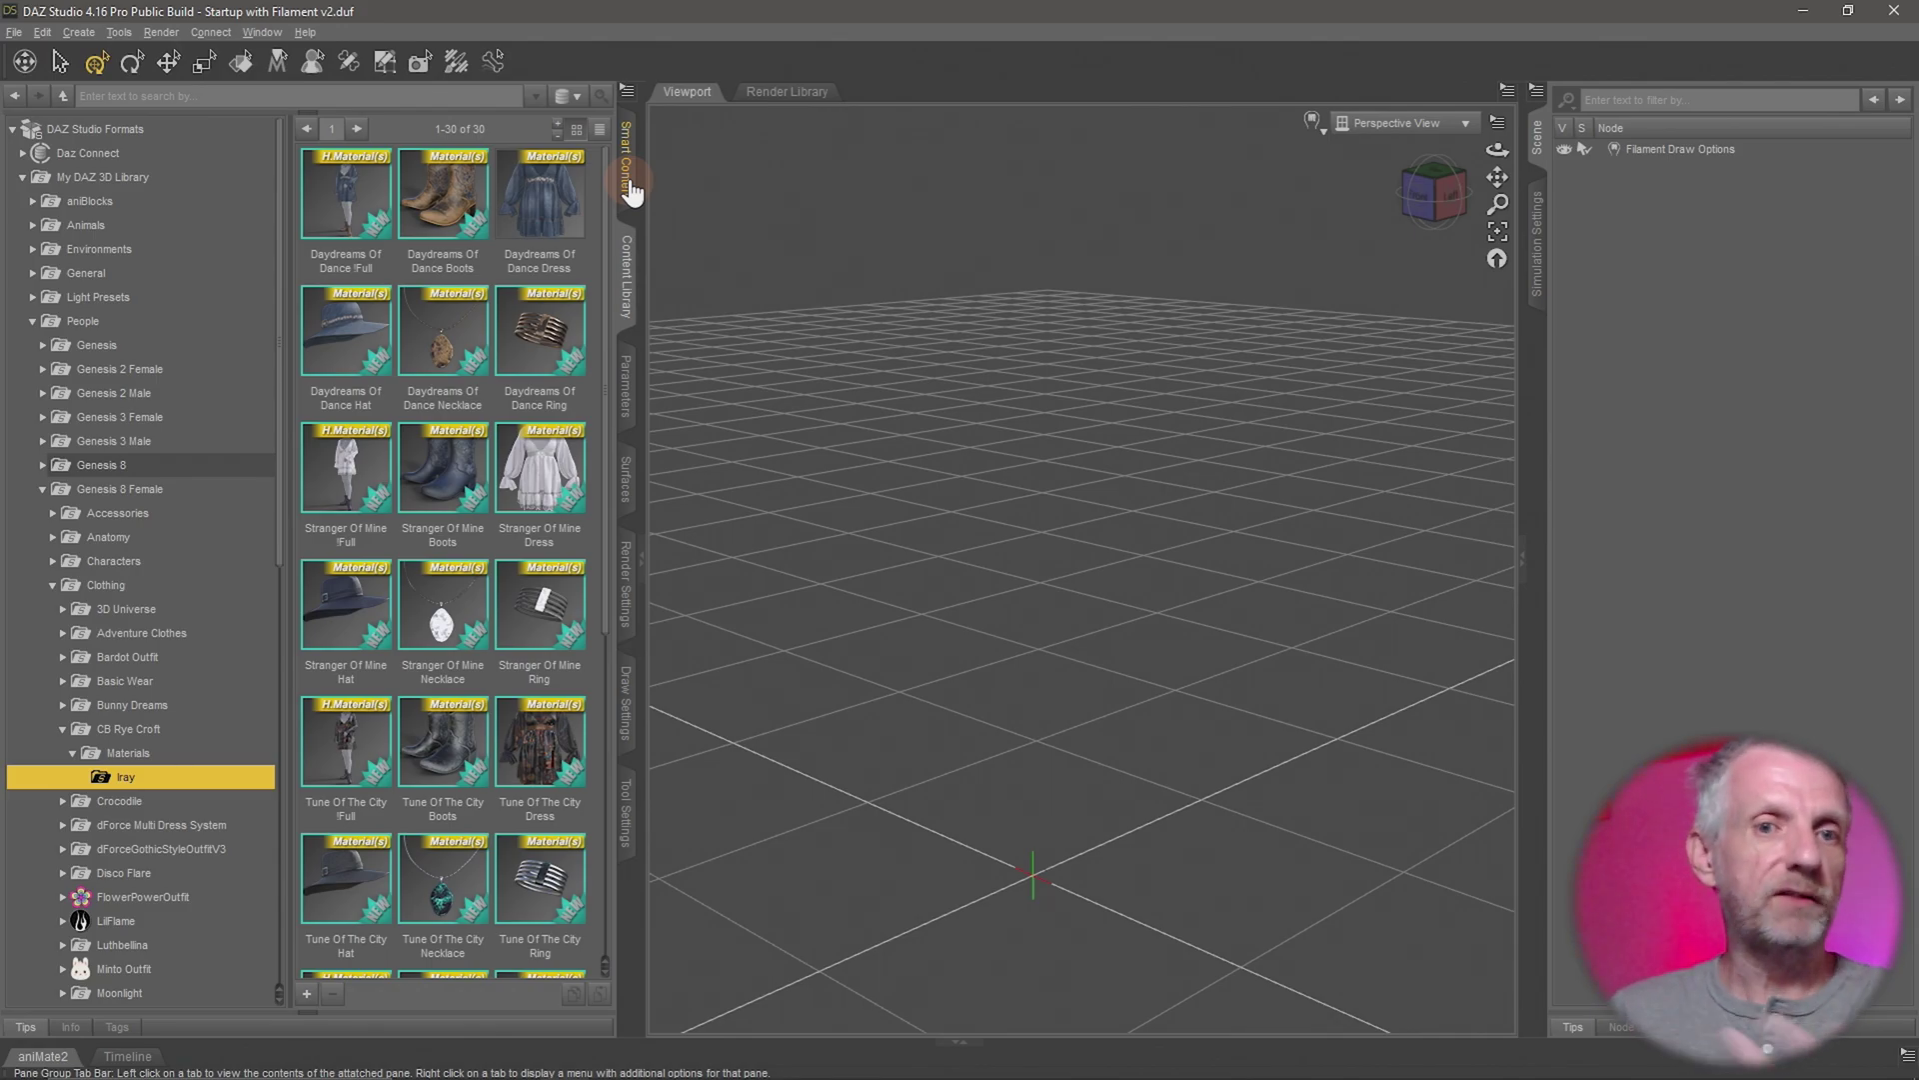
left_click(541, 207)
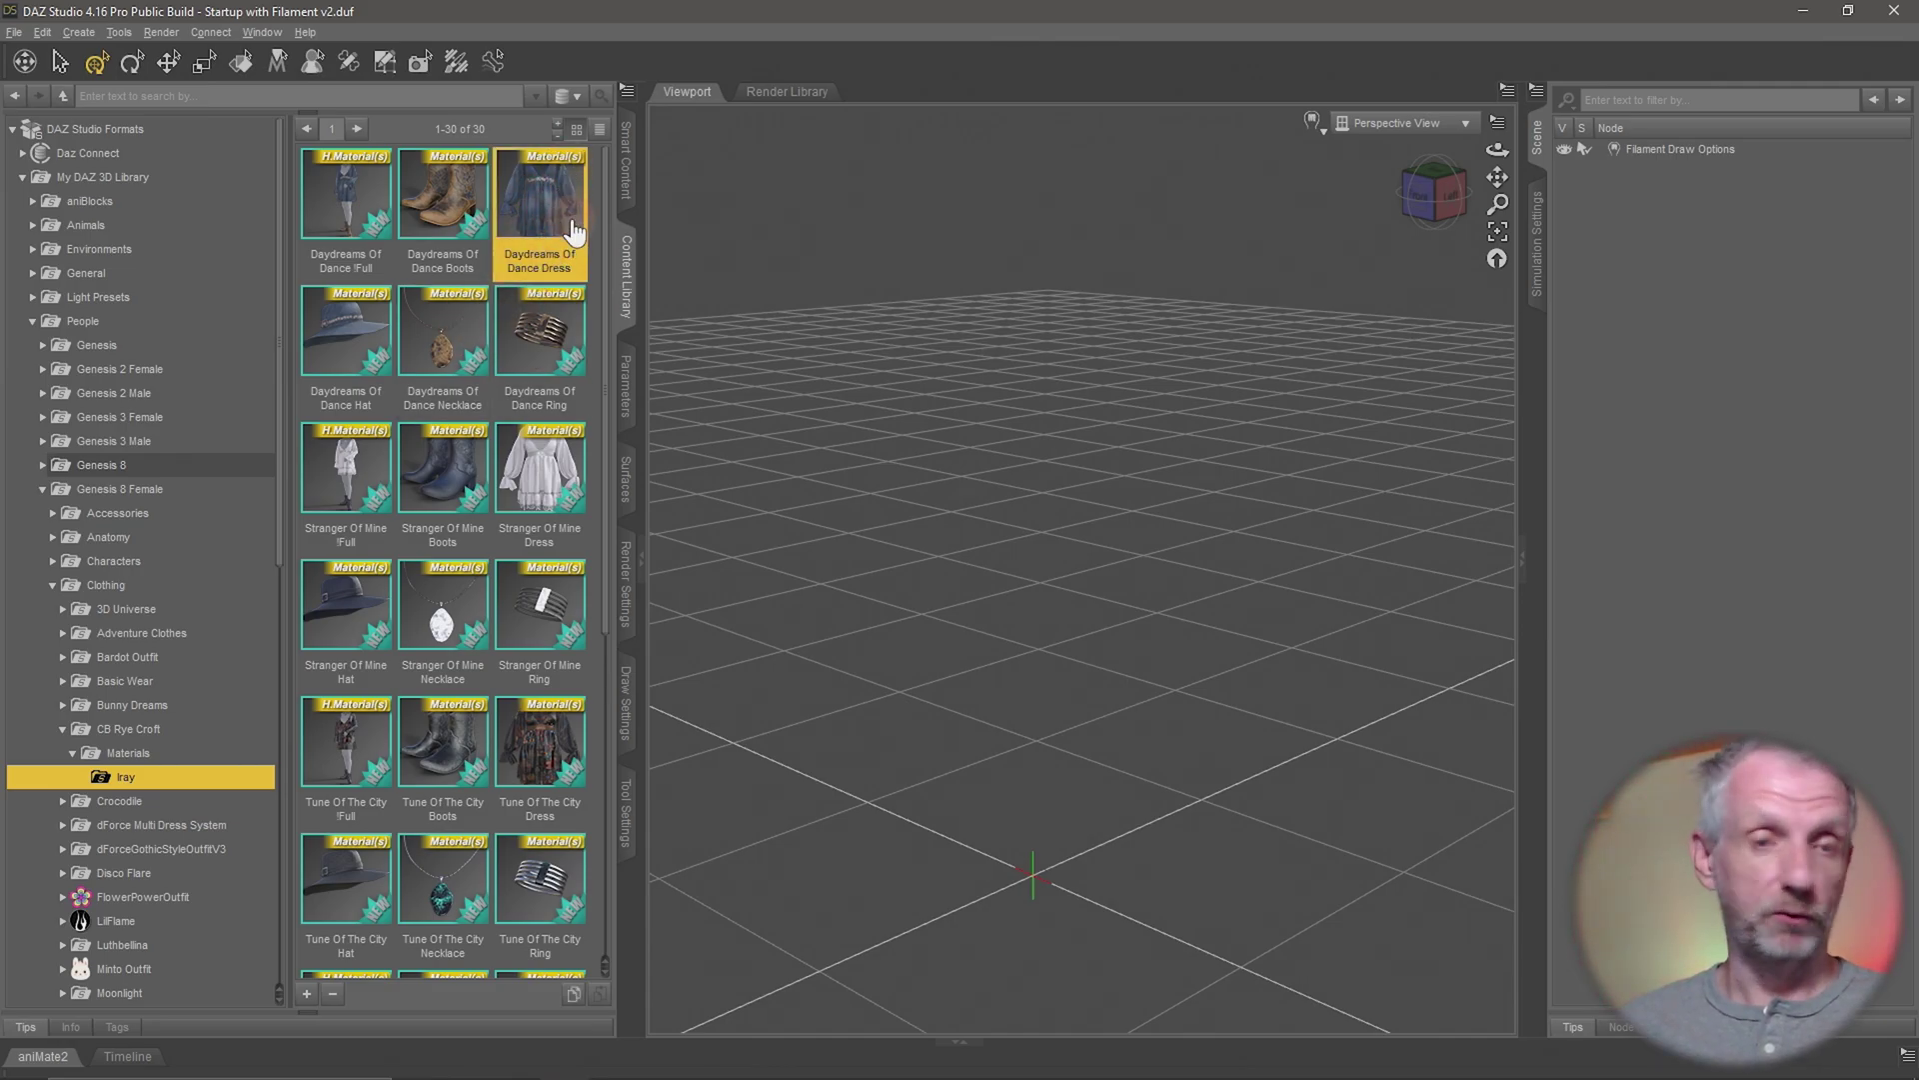
mouse_move(570, 225)
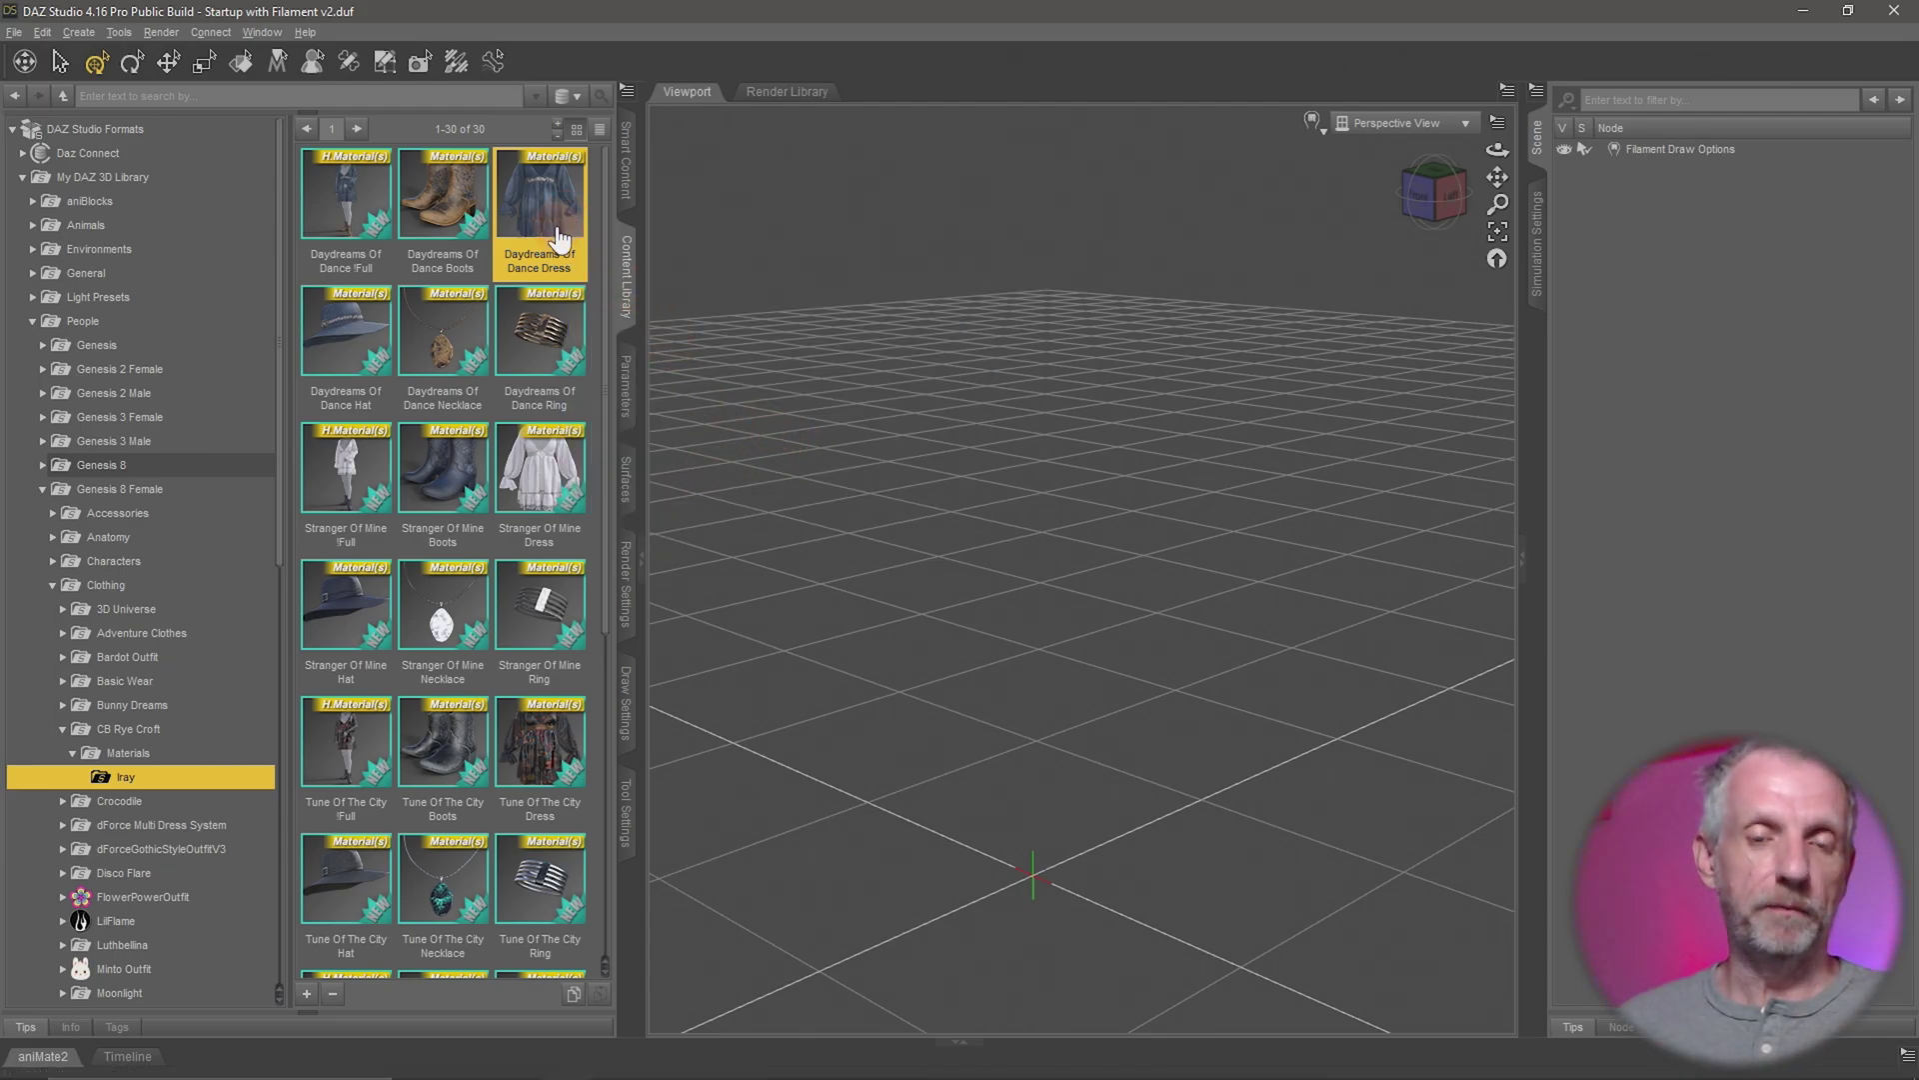
left_click_drag(585, 290, 20, 184)
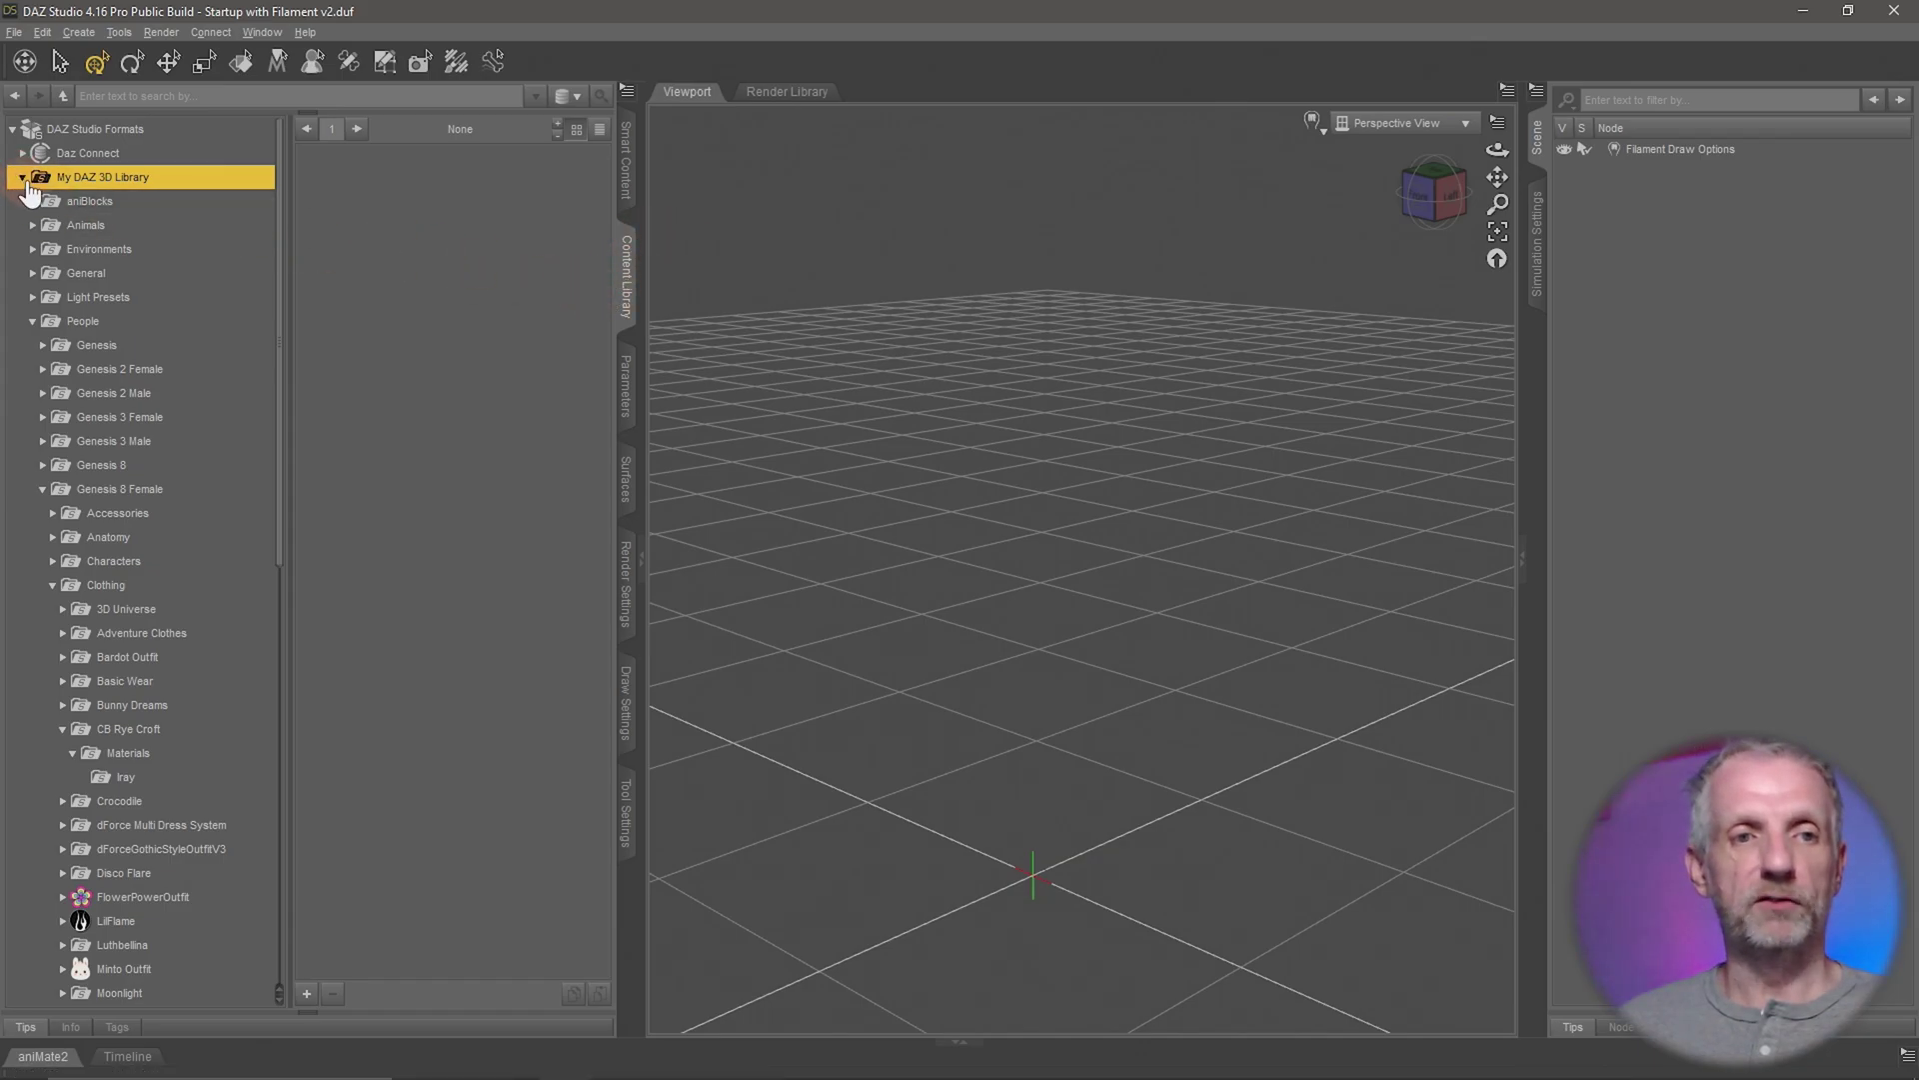
Collapse My DAZ 3D Library and drill into Vivian Pumps > Genesis 8 Female > Clothing > CCox > Vivian Pumps
left_click(22, 177)
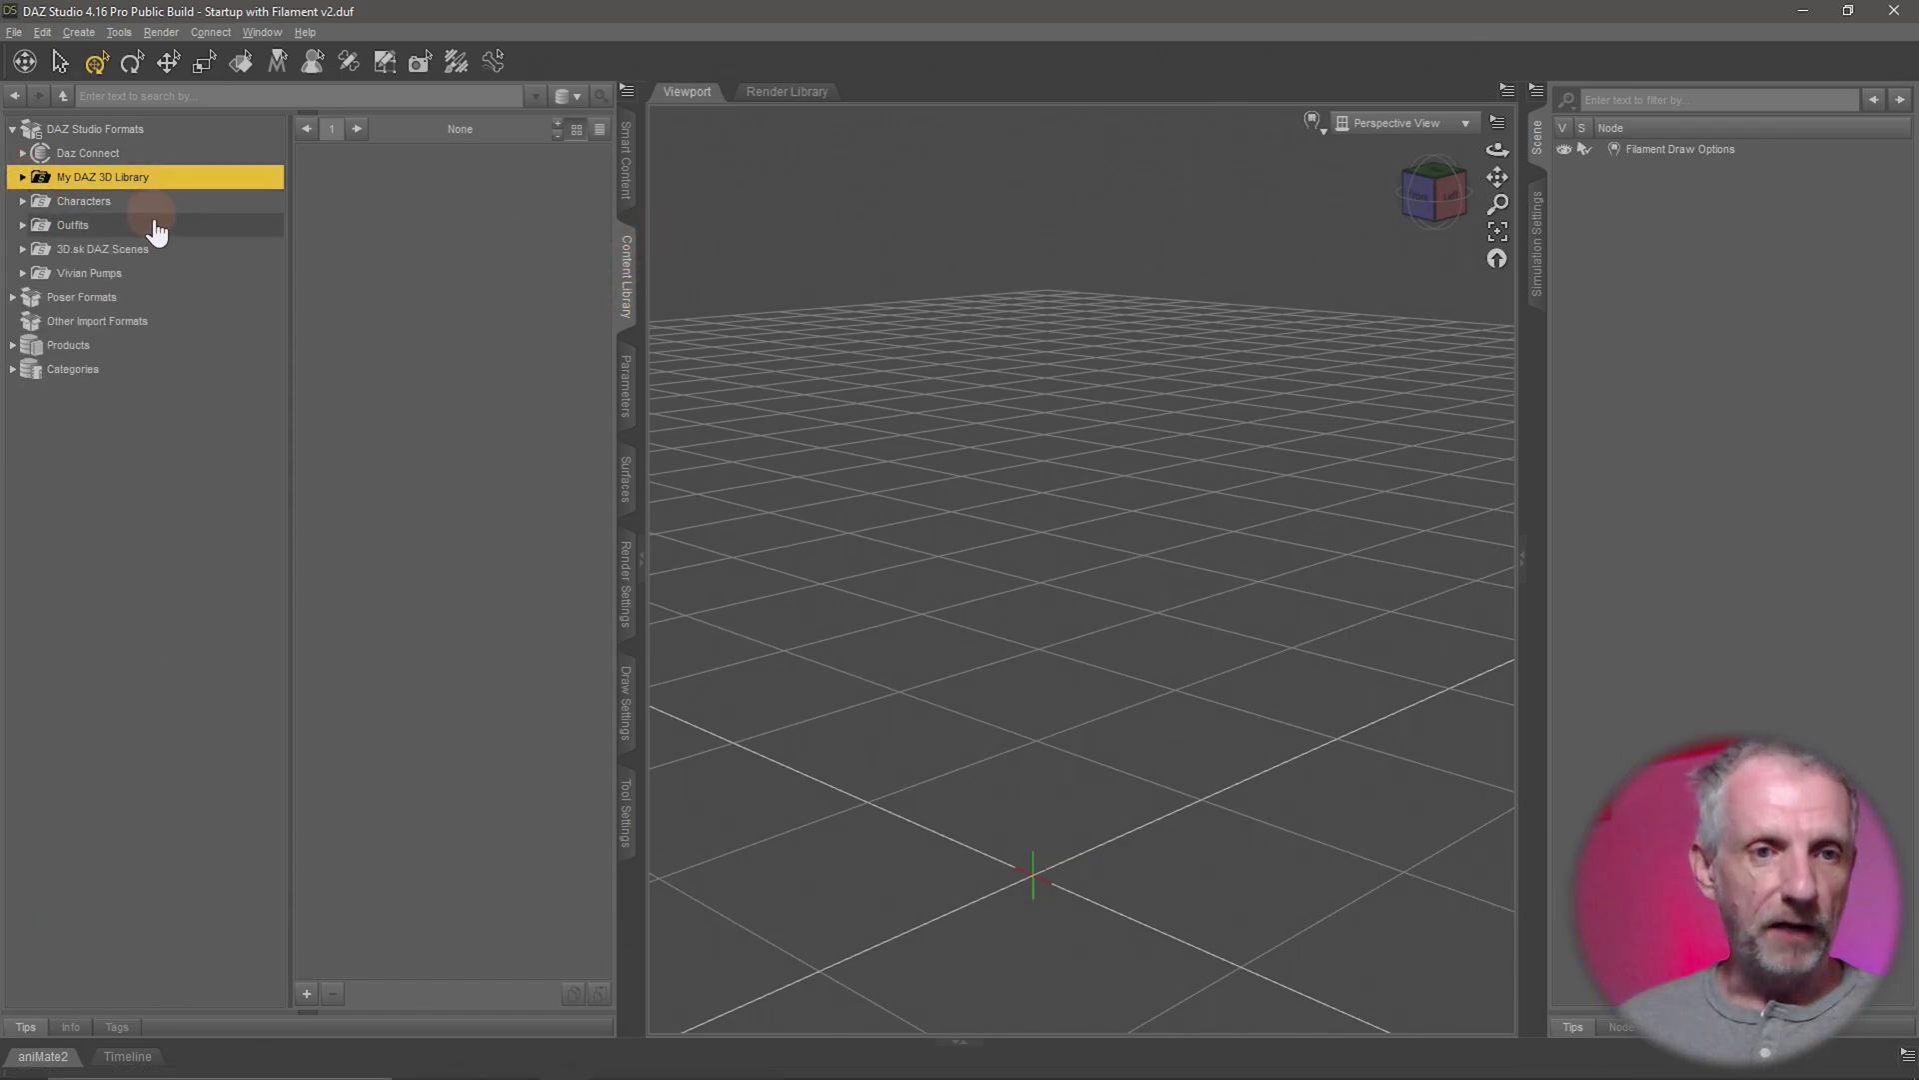
double_click(127, 273)
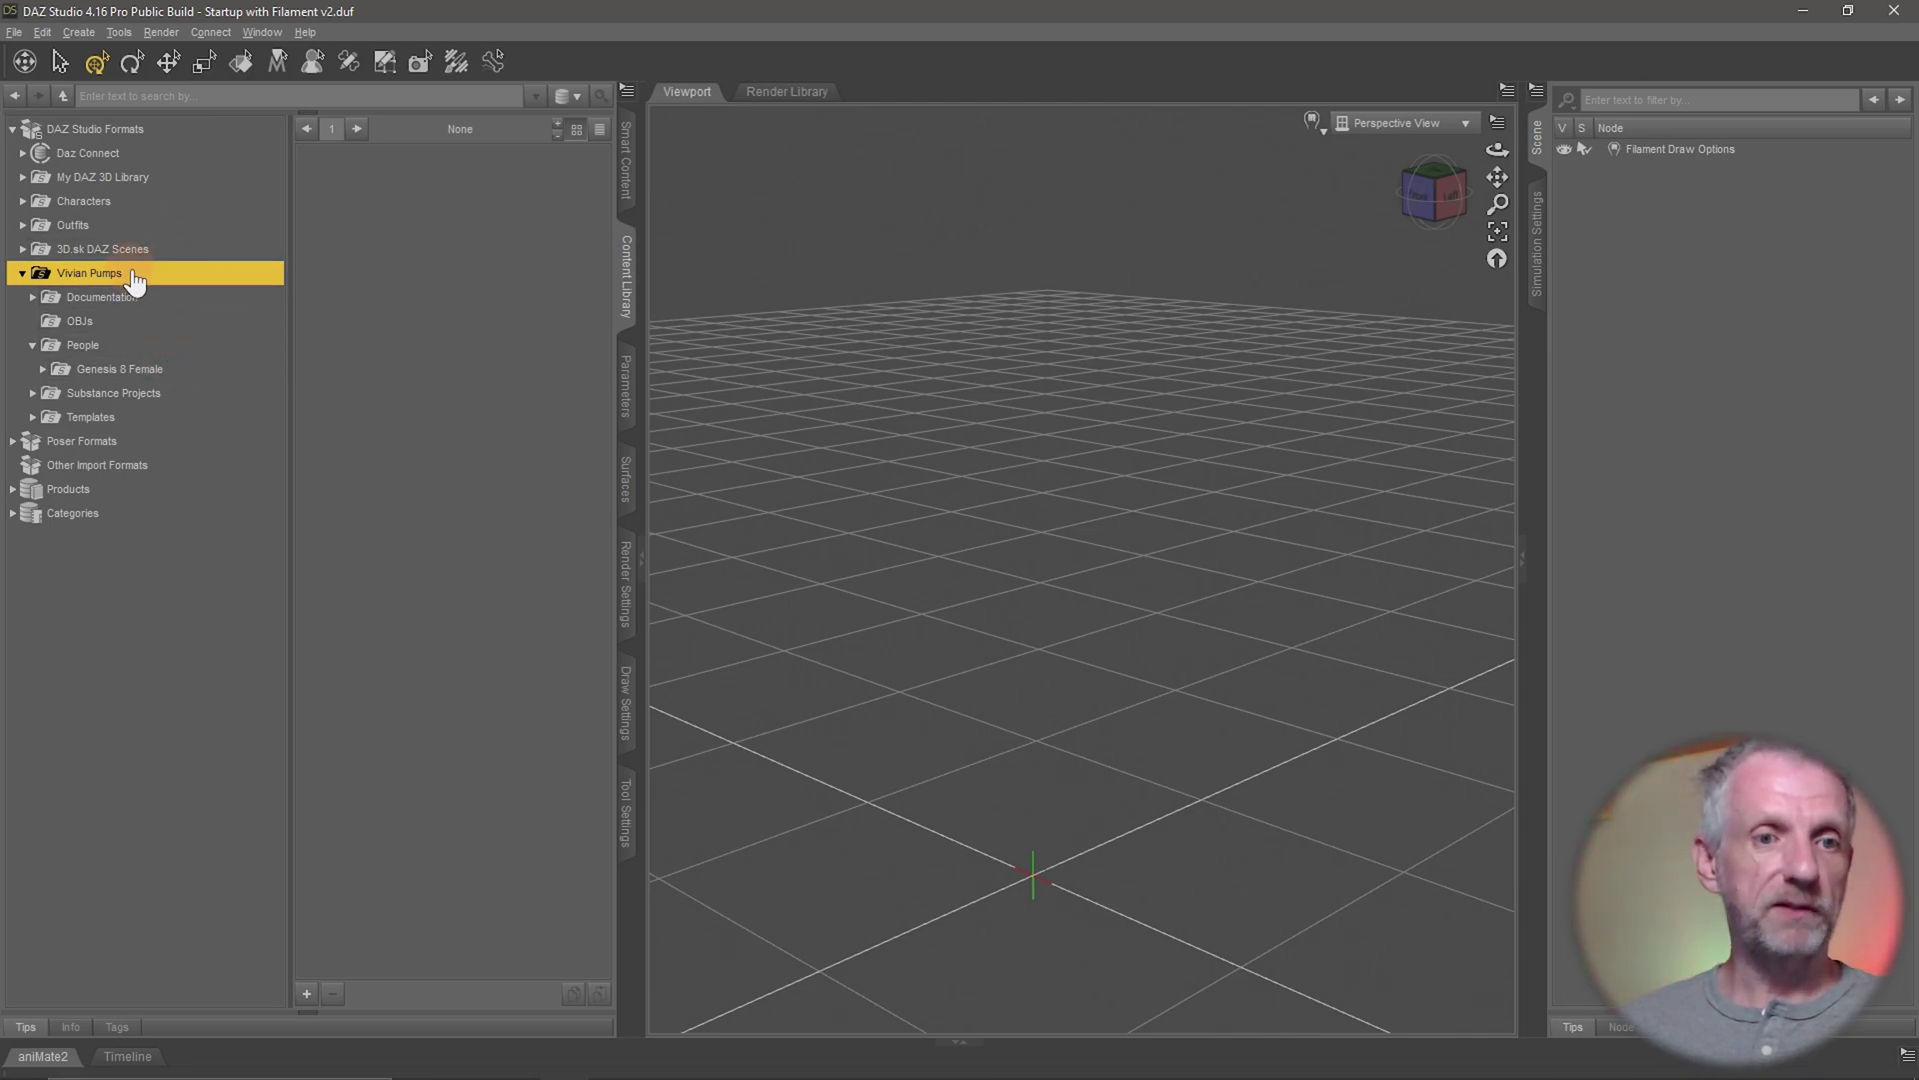
double_click(176, 371)
double_click(185, 398)
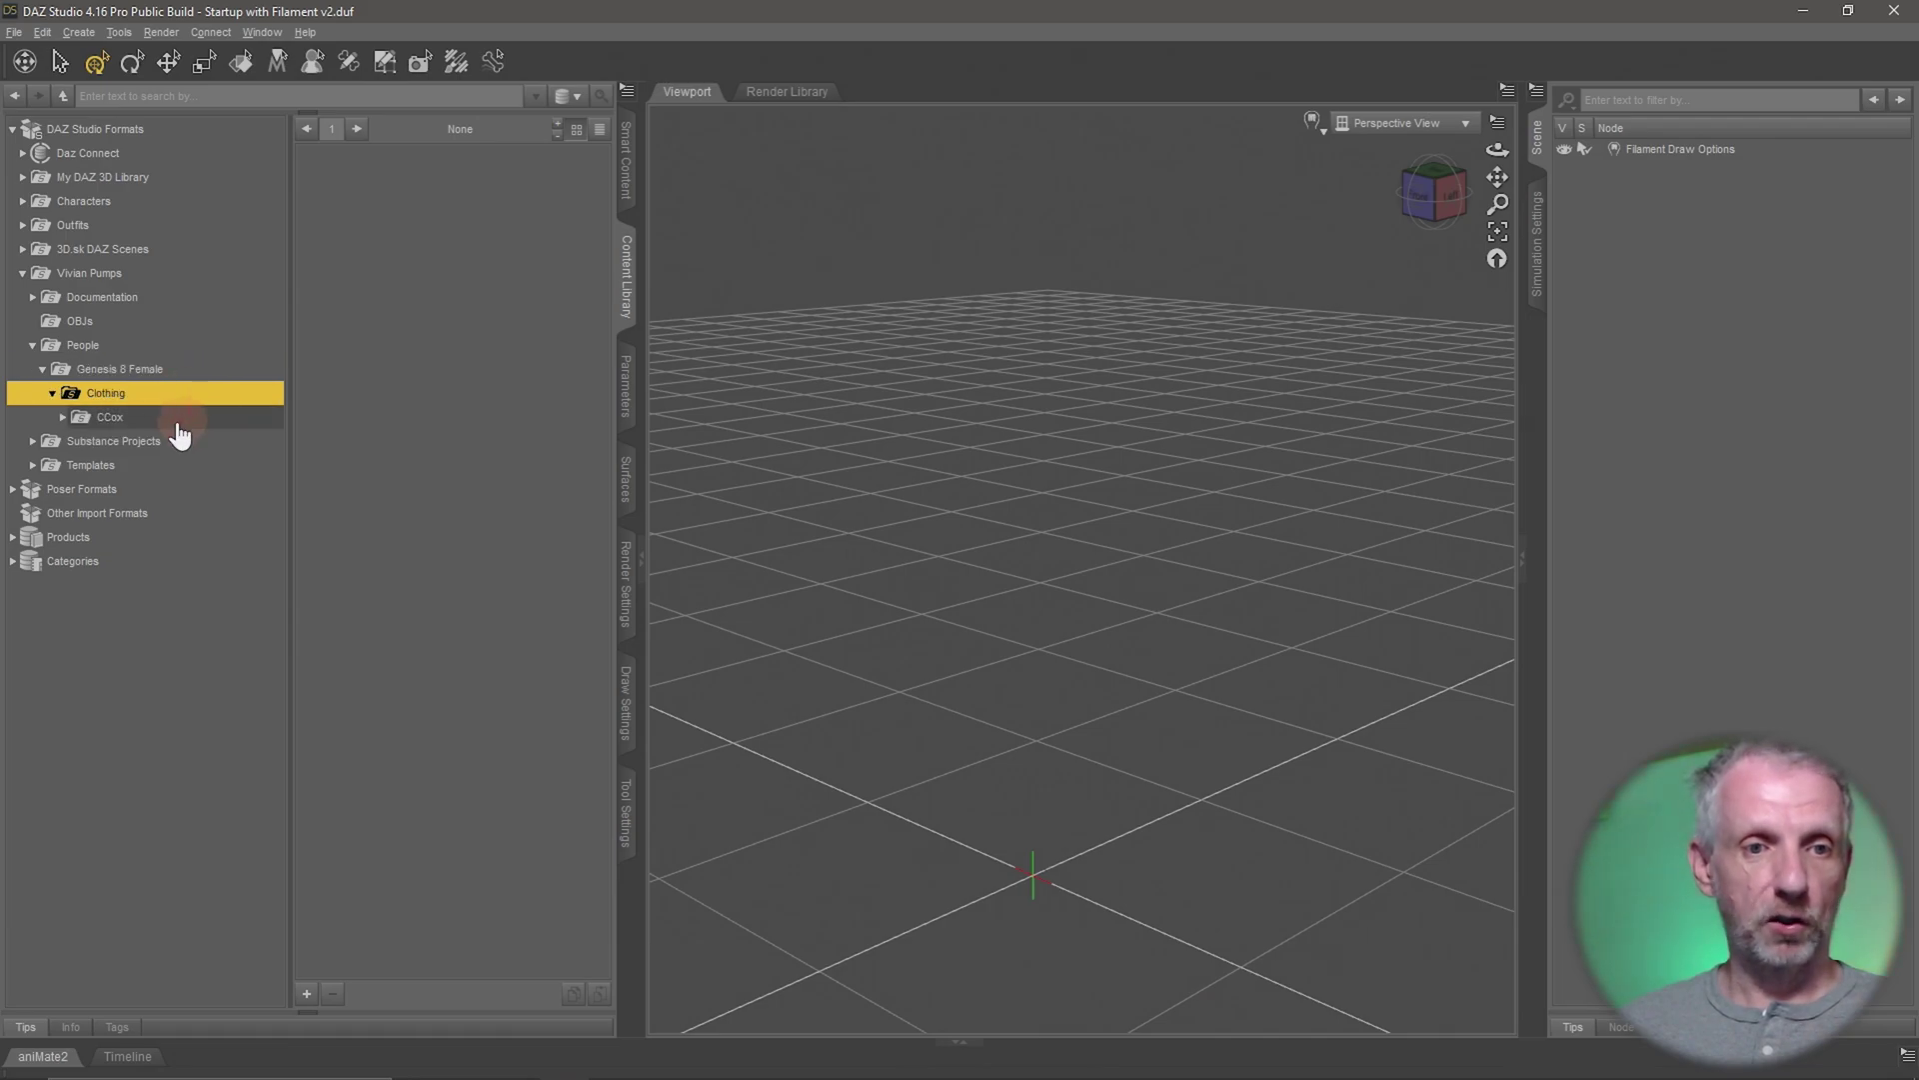
left_click(182, 420)
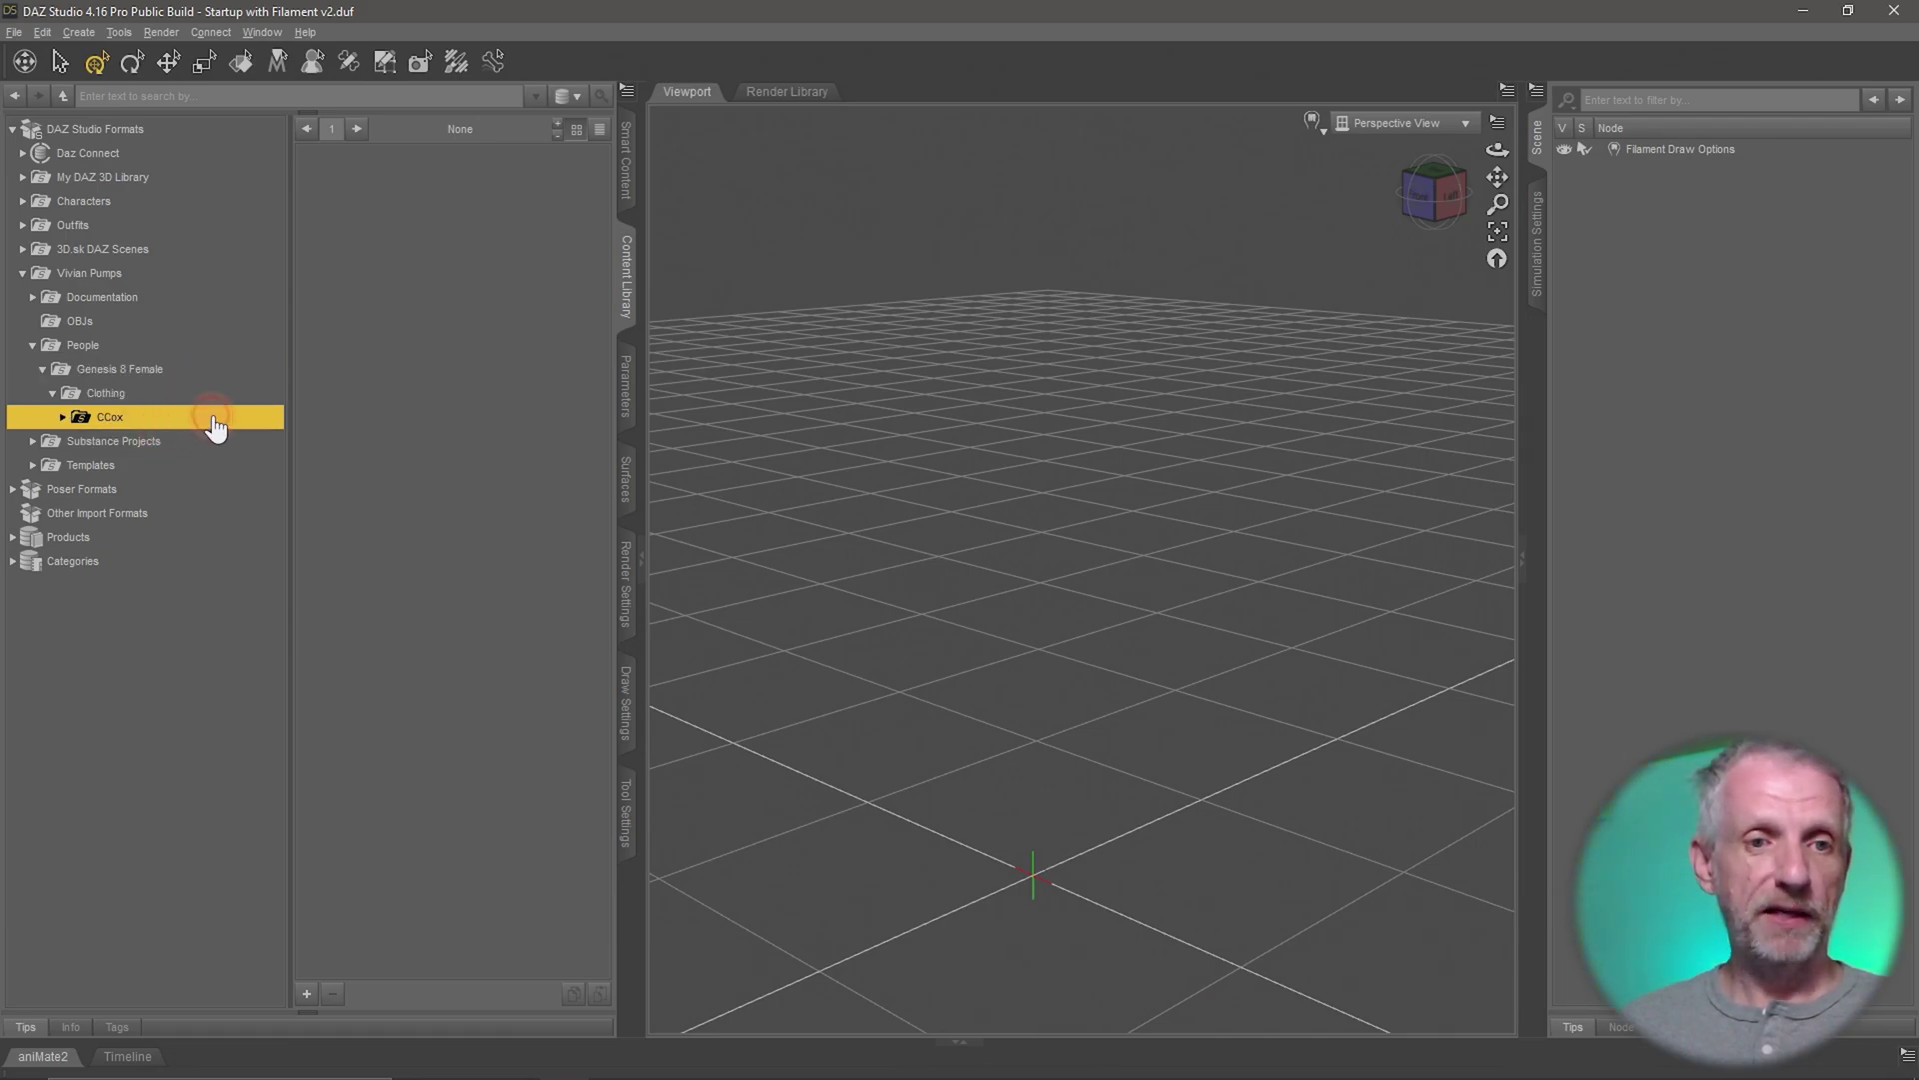
double_click(155, 420)
left_click(176, 446)
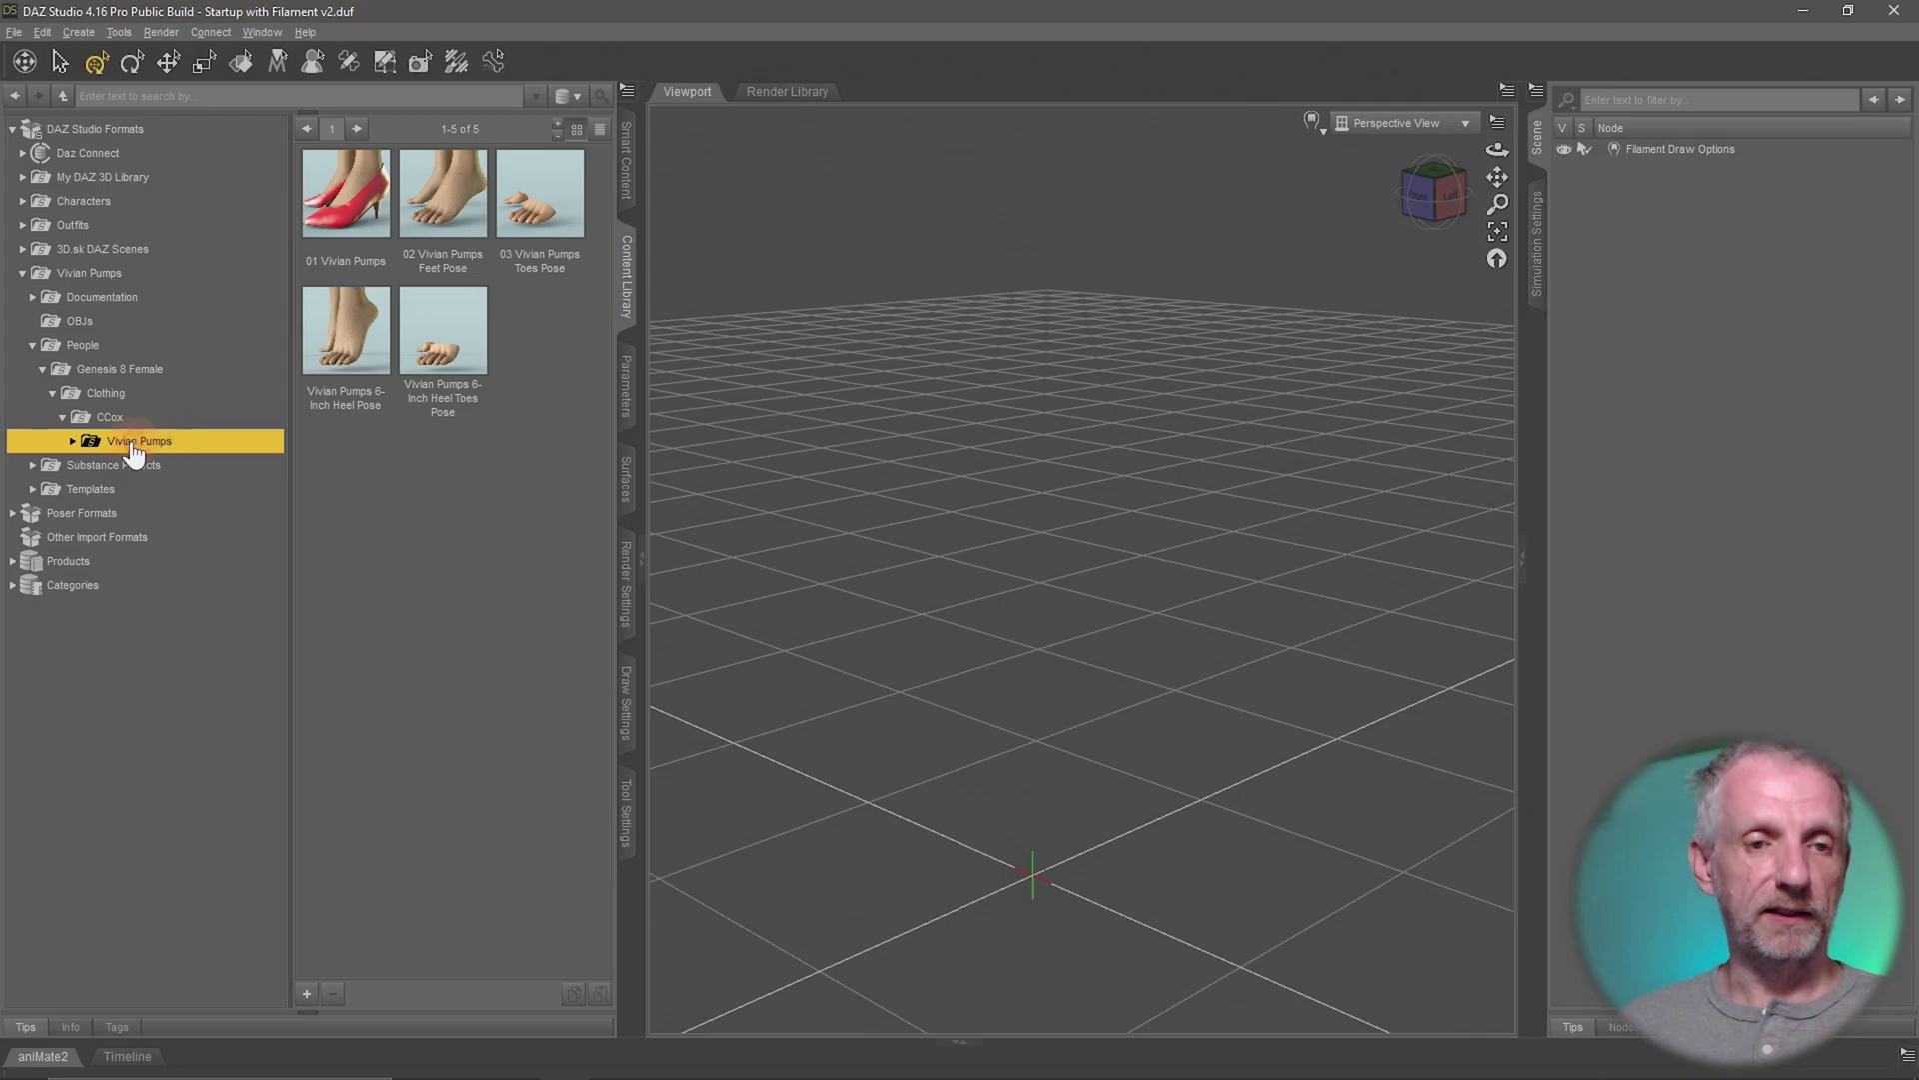
Load the Vivian Pumps into the scene, frame them, and apply the feet pose
double_click(357, 218)
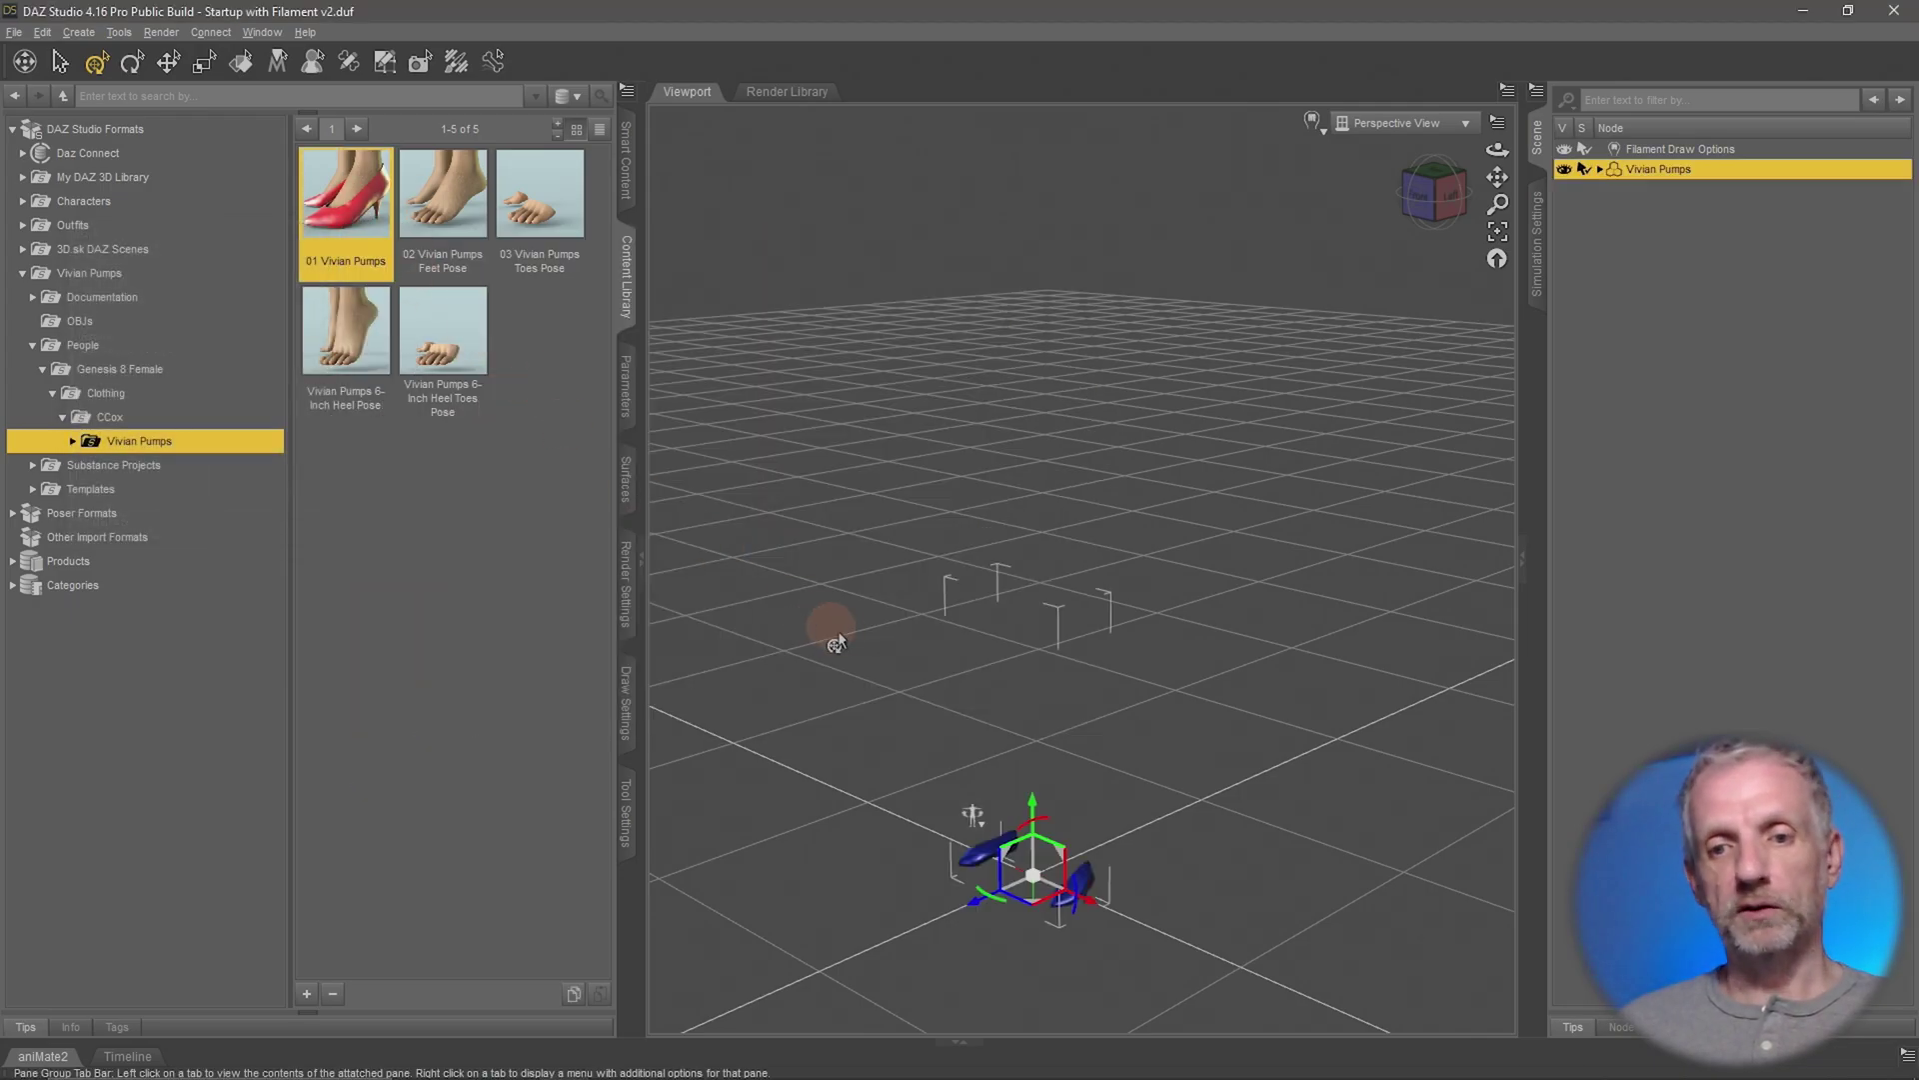
key("f")
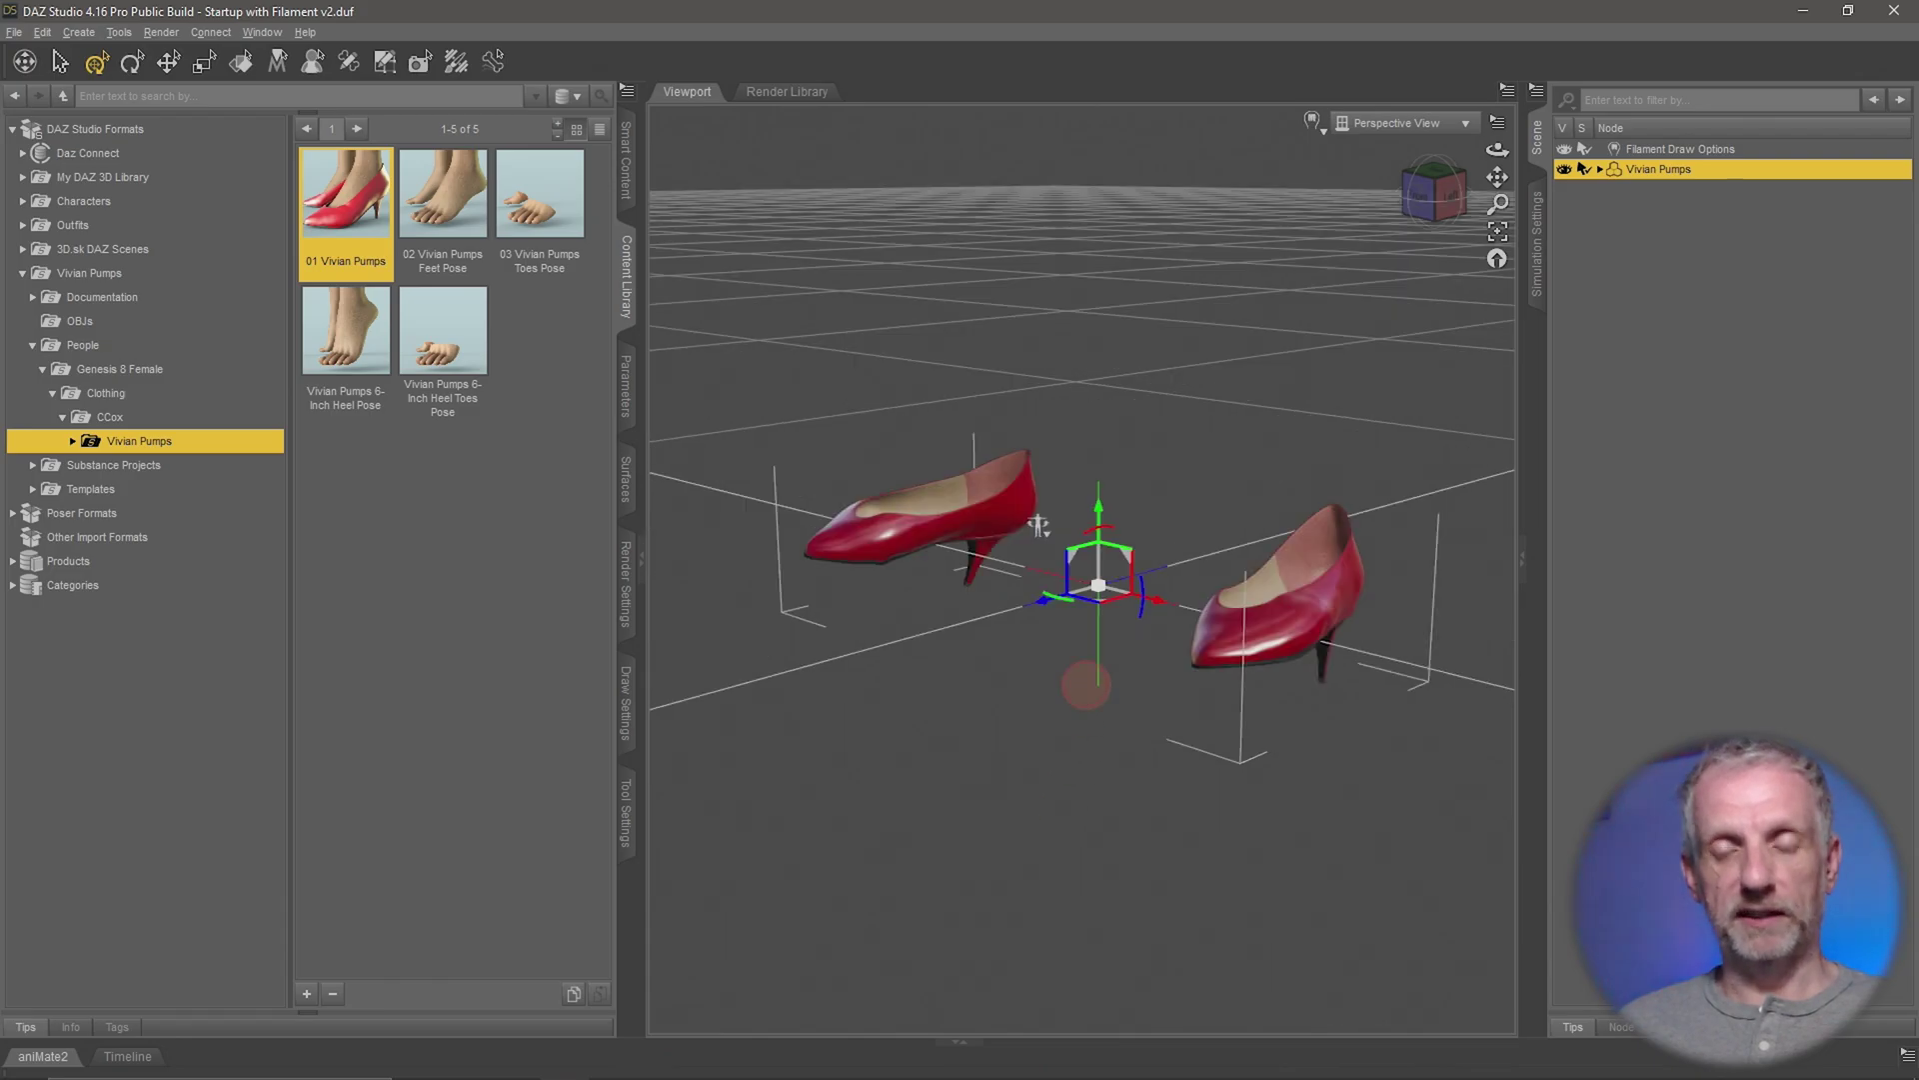
left_click_drag(1084, 672, 1084, 685, "alt")
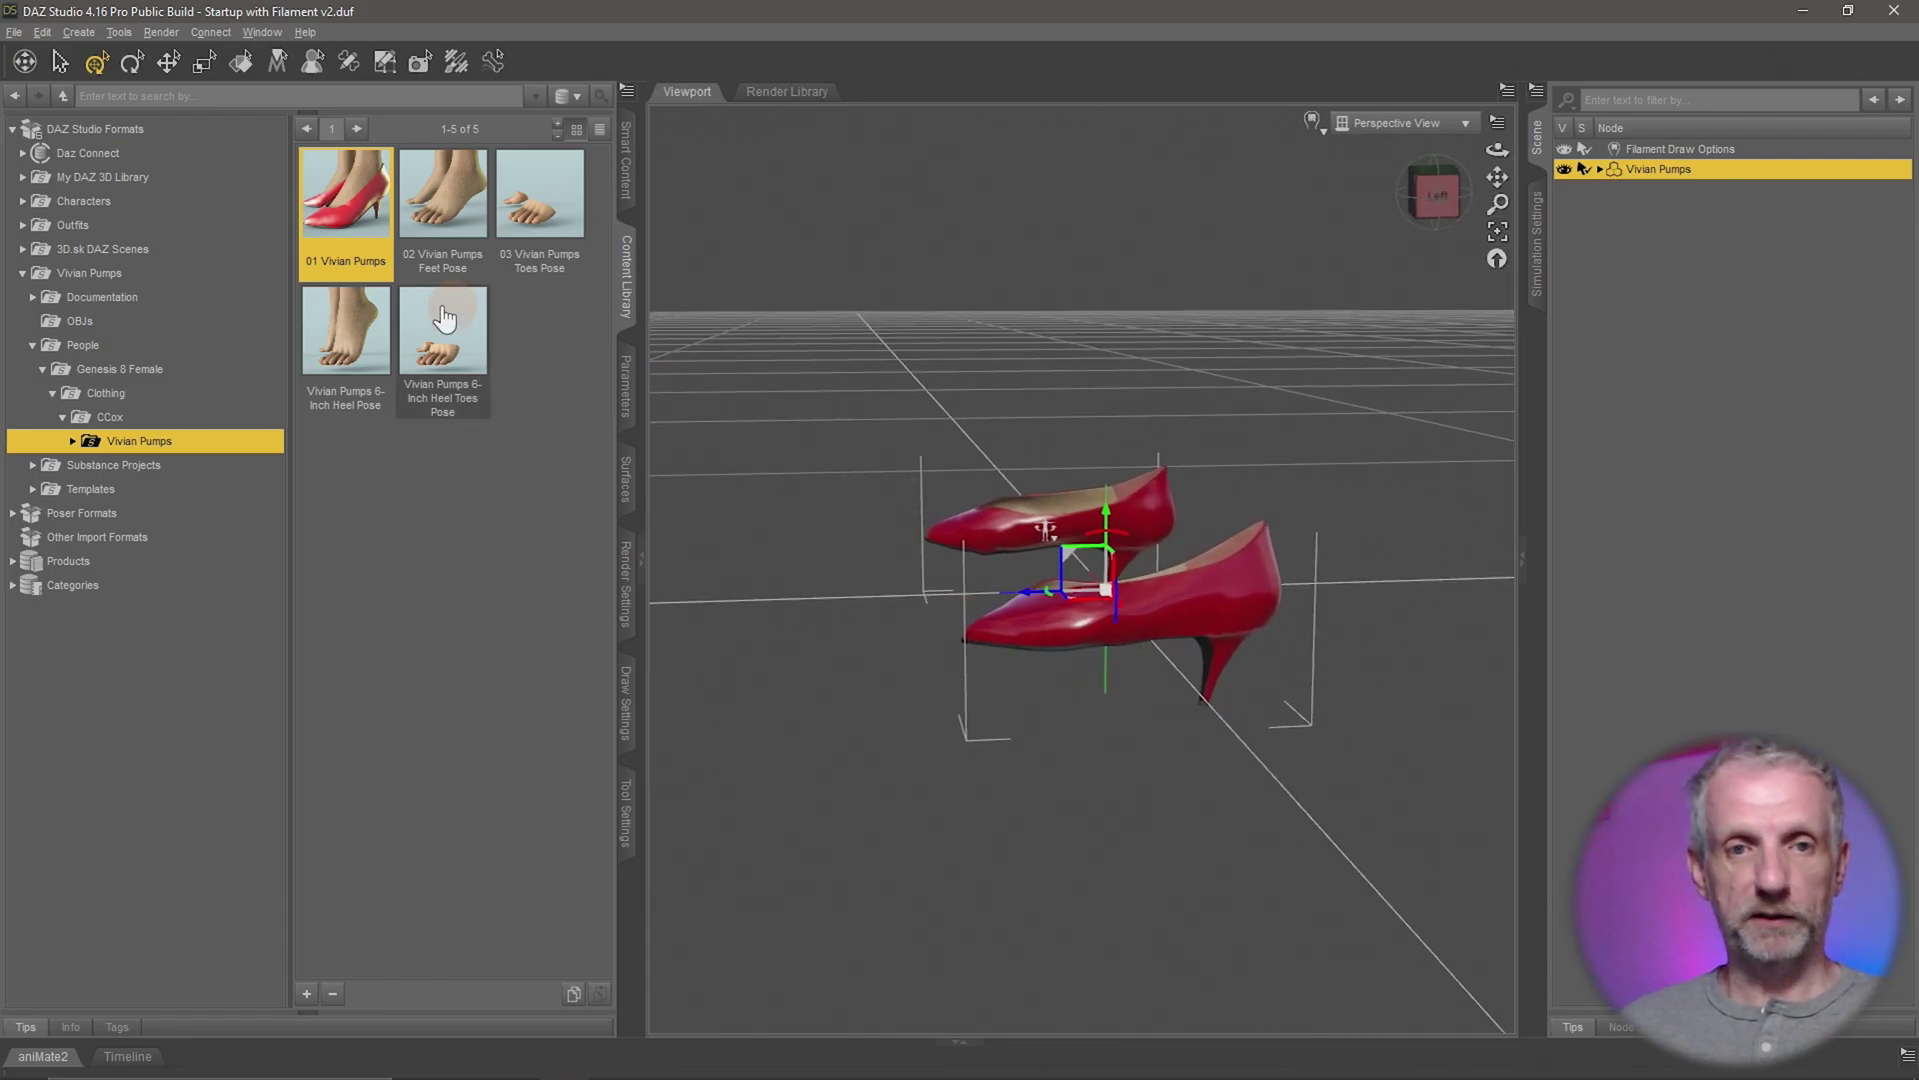
double_click(445, 220)
left_click_drag(698, 484, 907, 590, "alt")
Apply the Yellow Grid material from Jay's MATs to the pumps, then deselect them
double_click(248, 446)
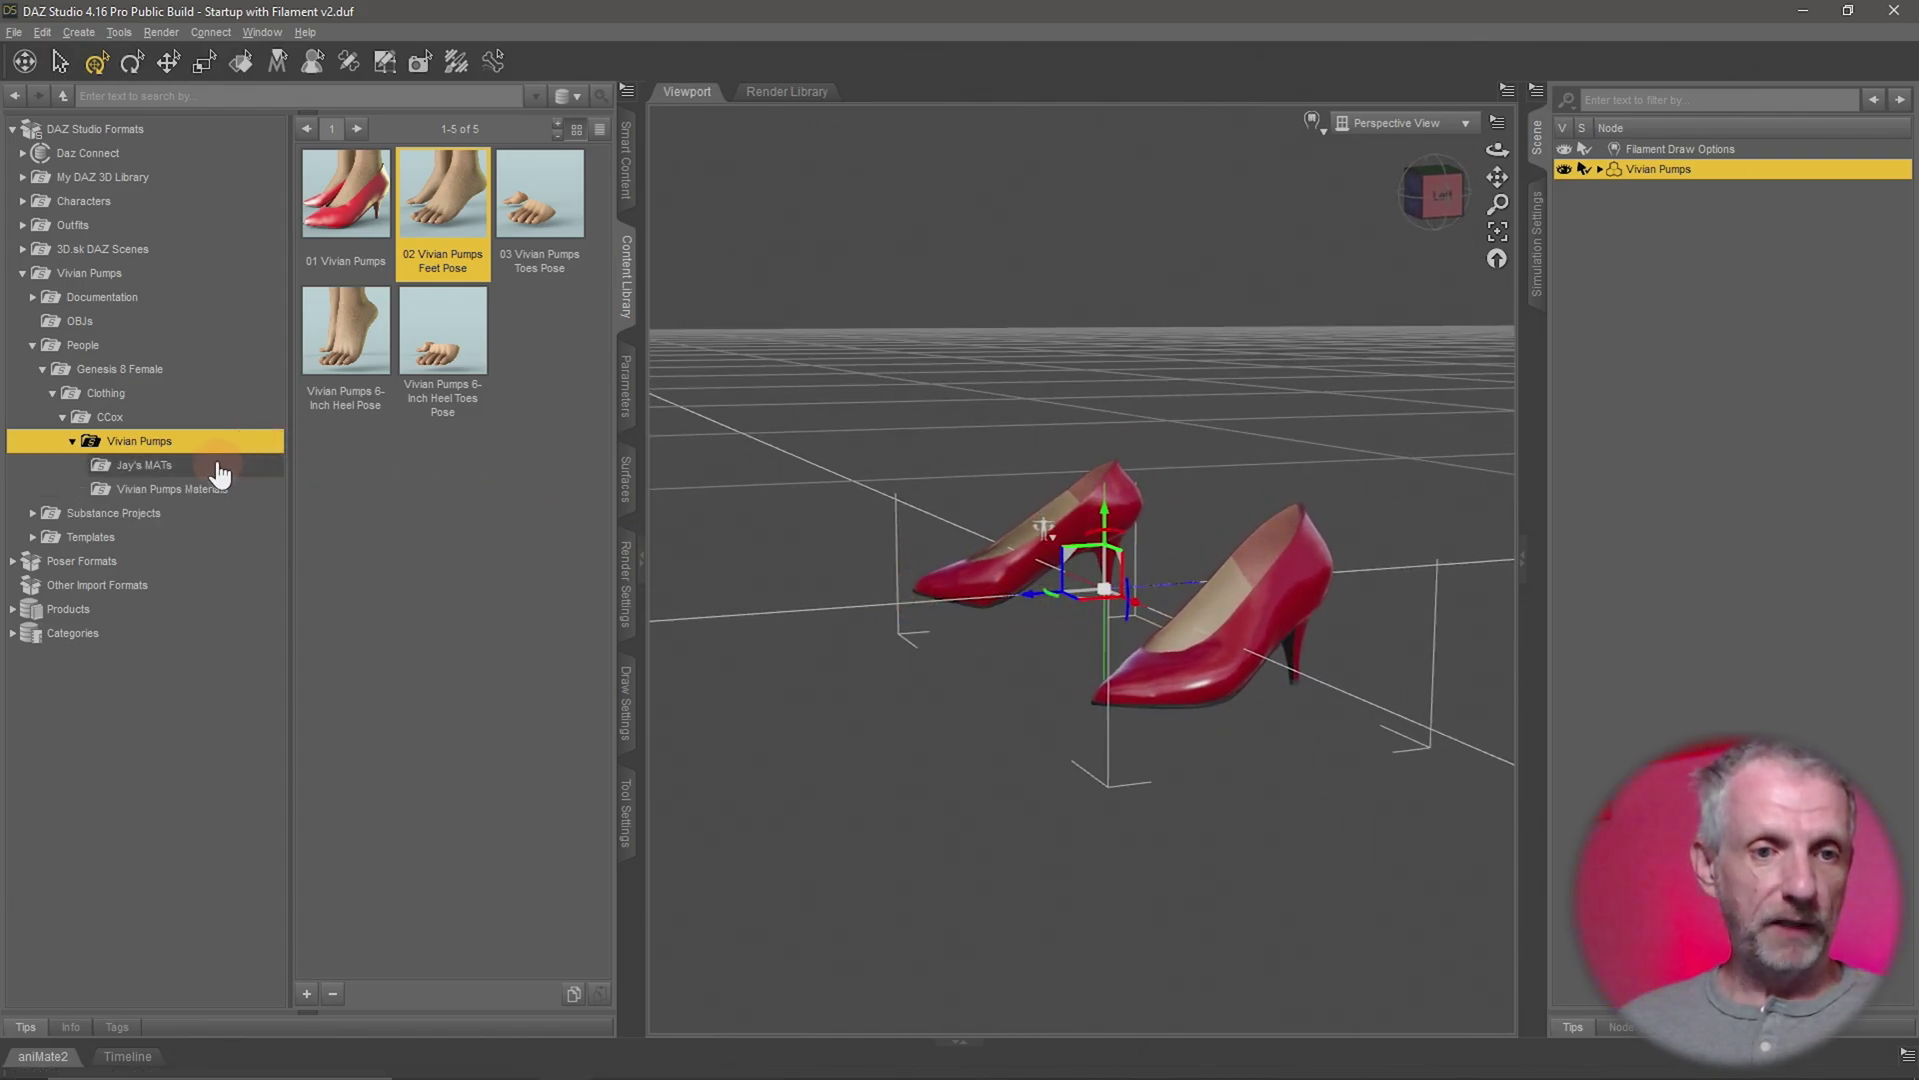
left_click(217, 469)
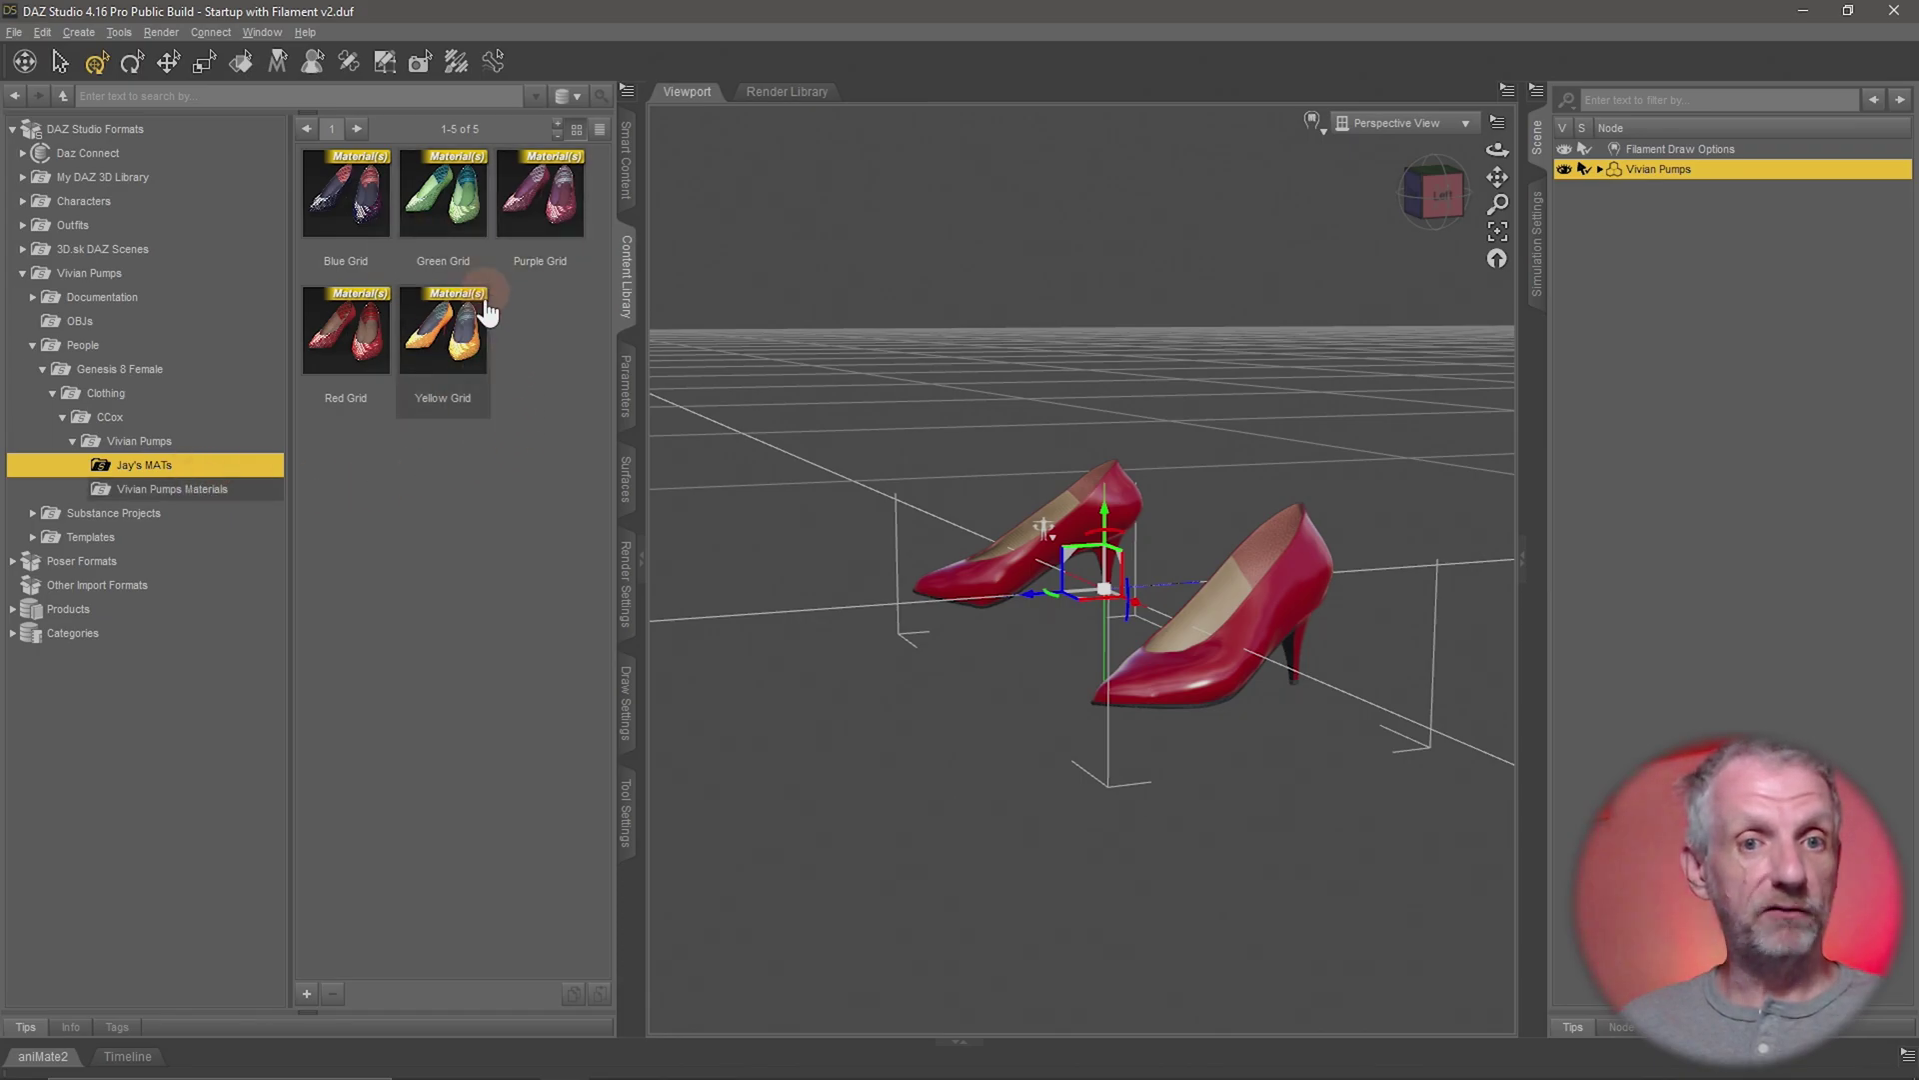
left_click(558, 427)
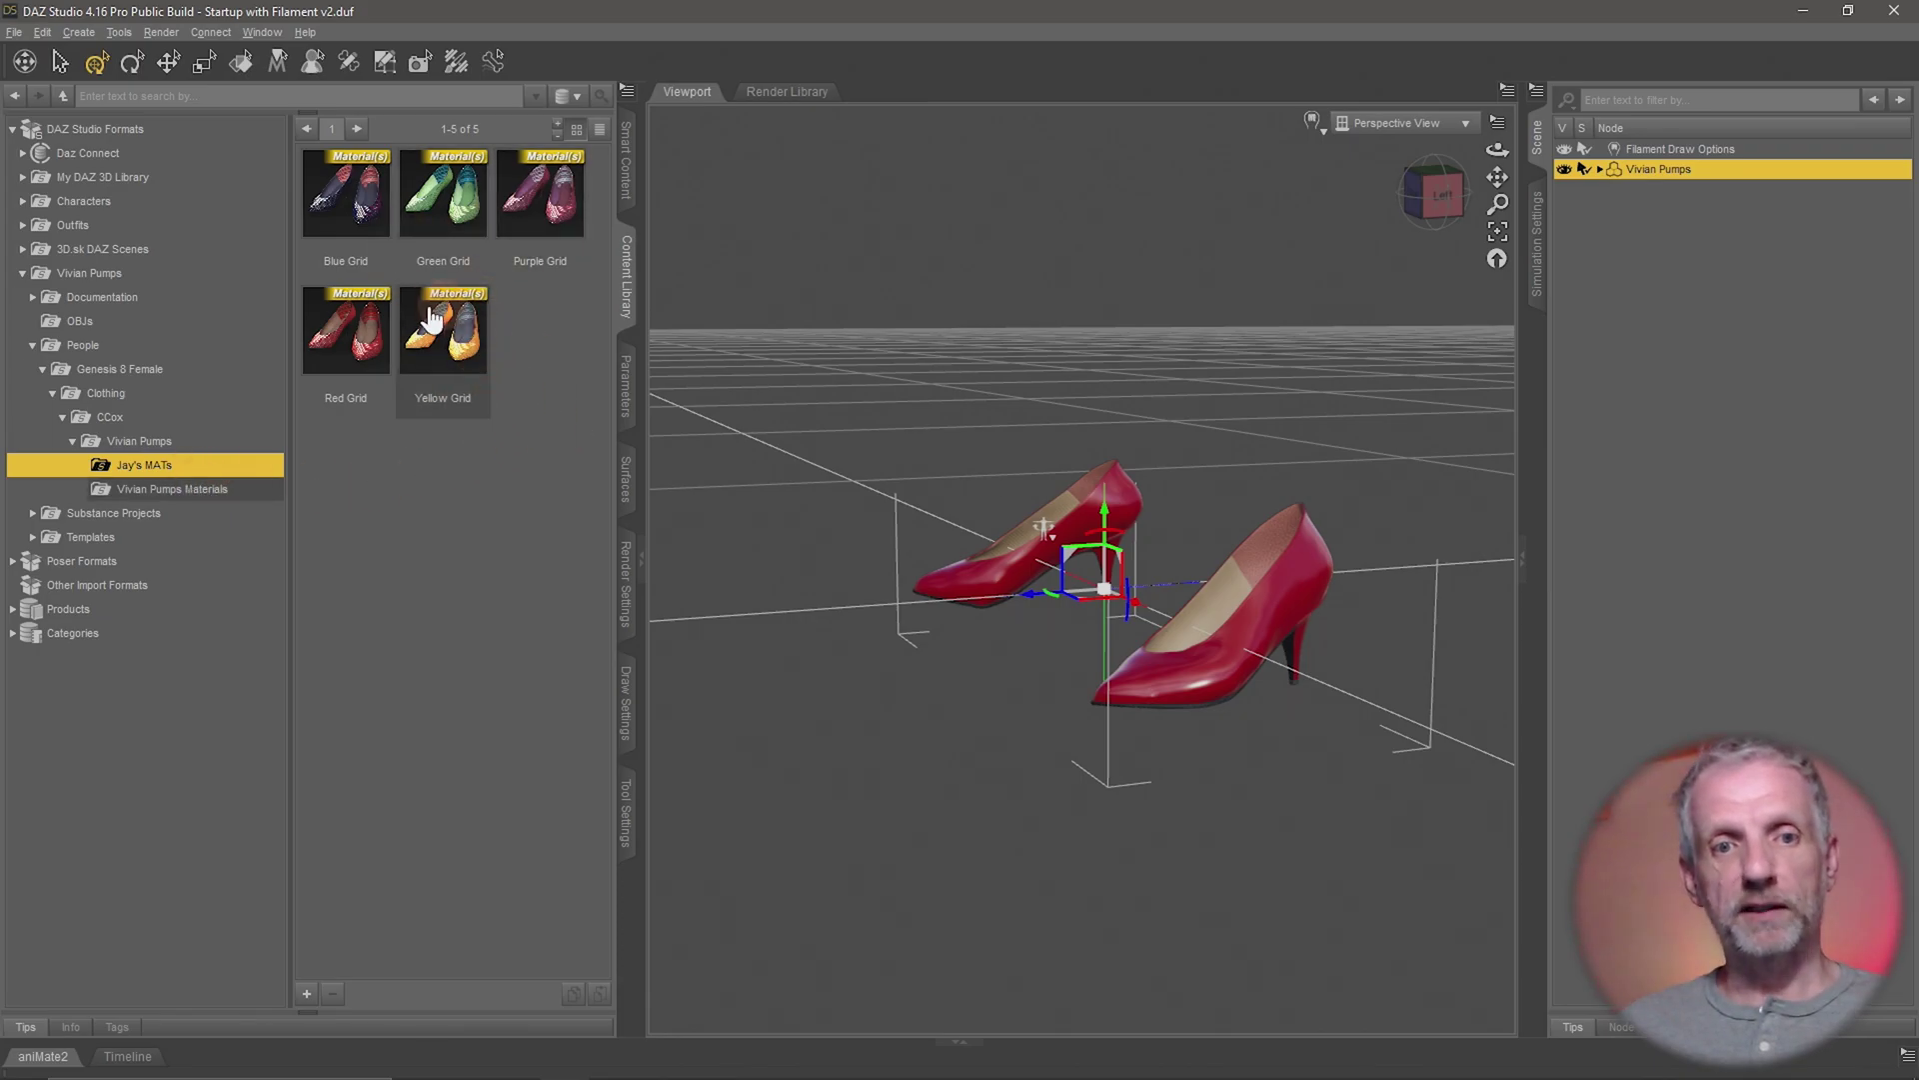
left_click_drag(449, 348, 950, 472)
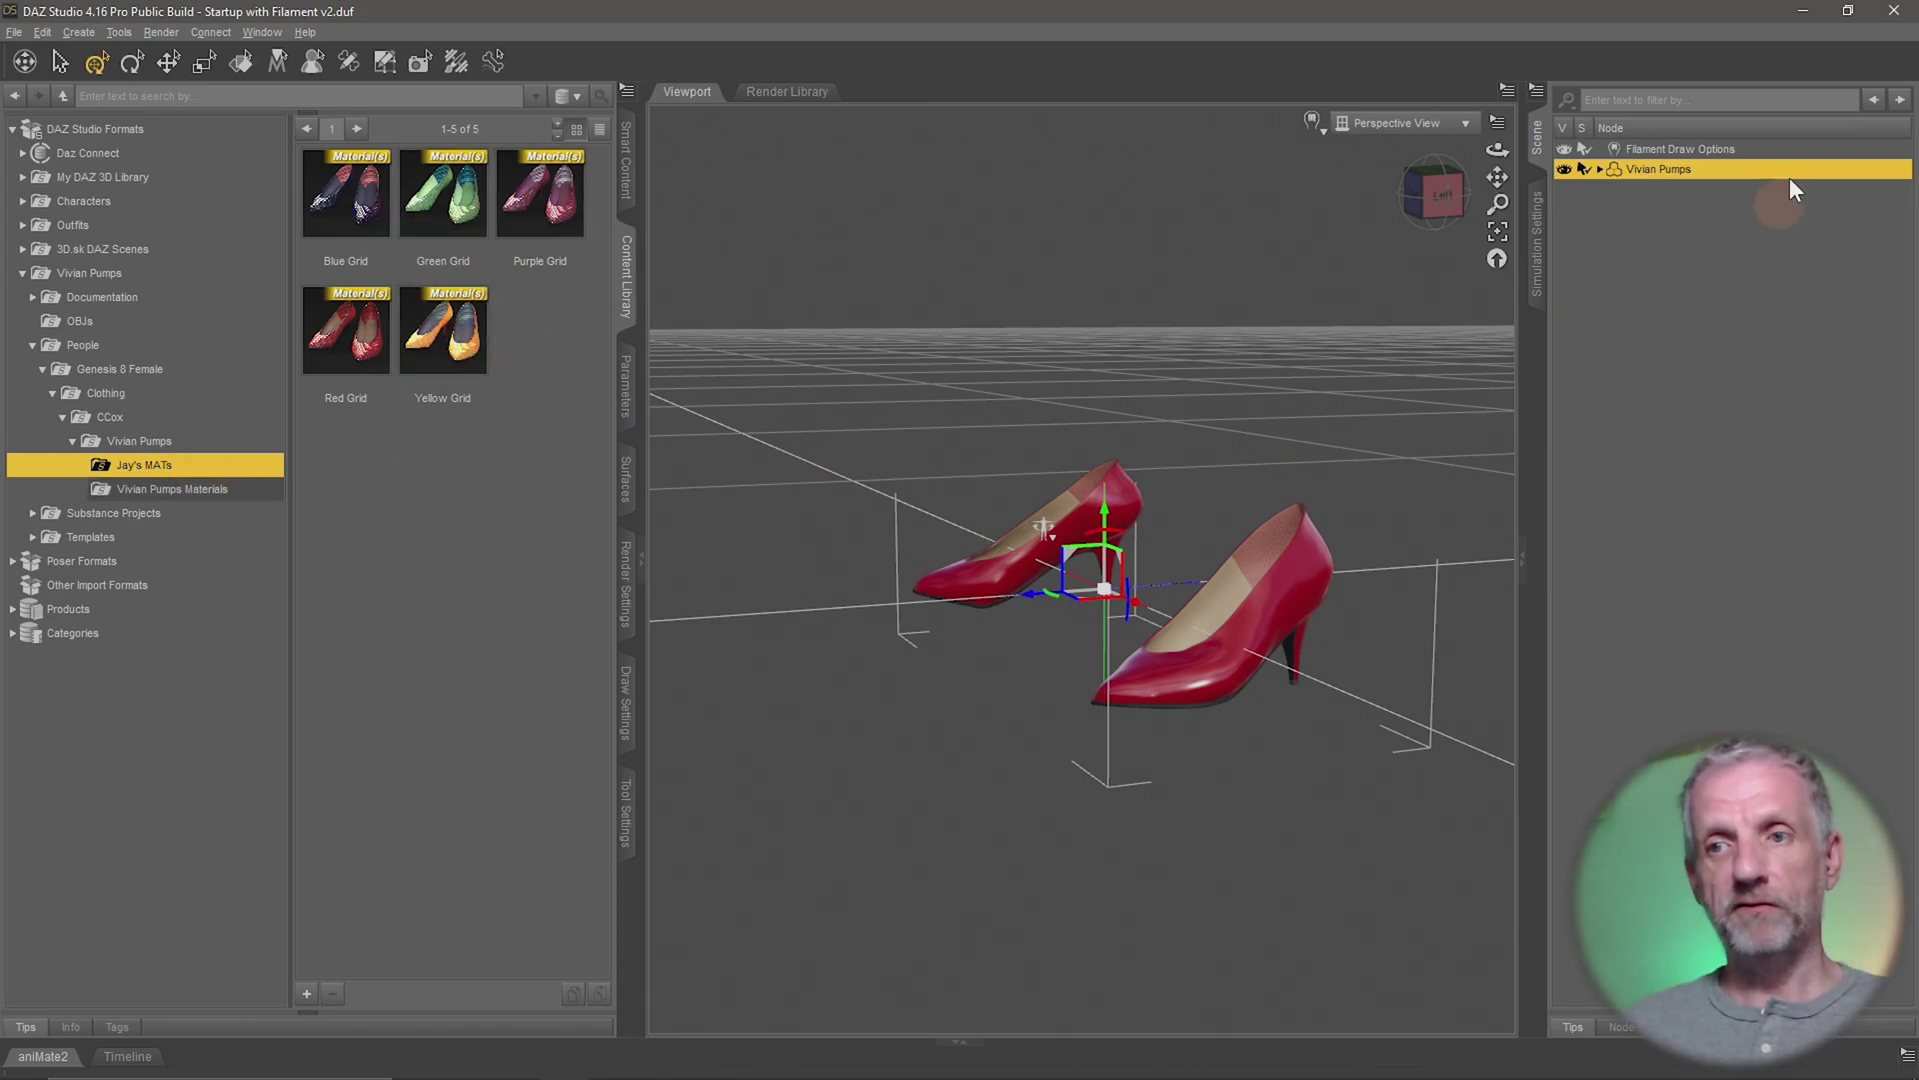
double_click(453, 370)
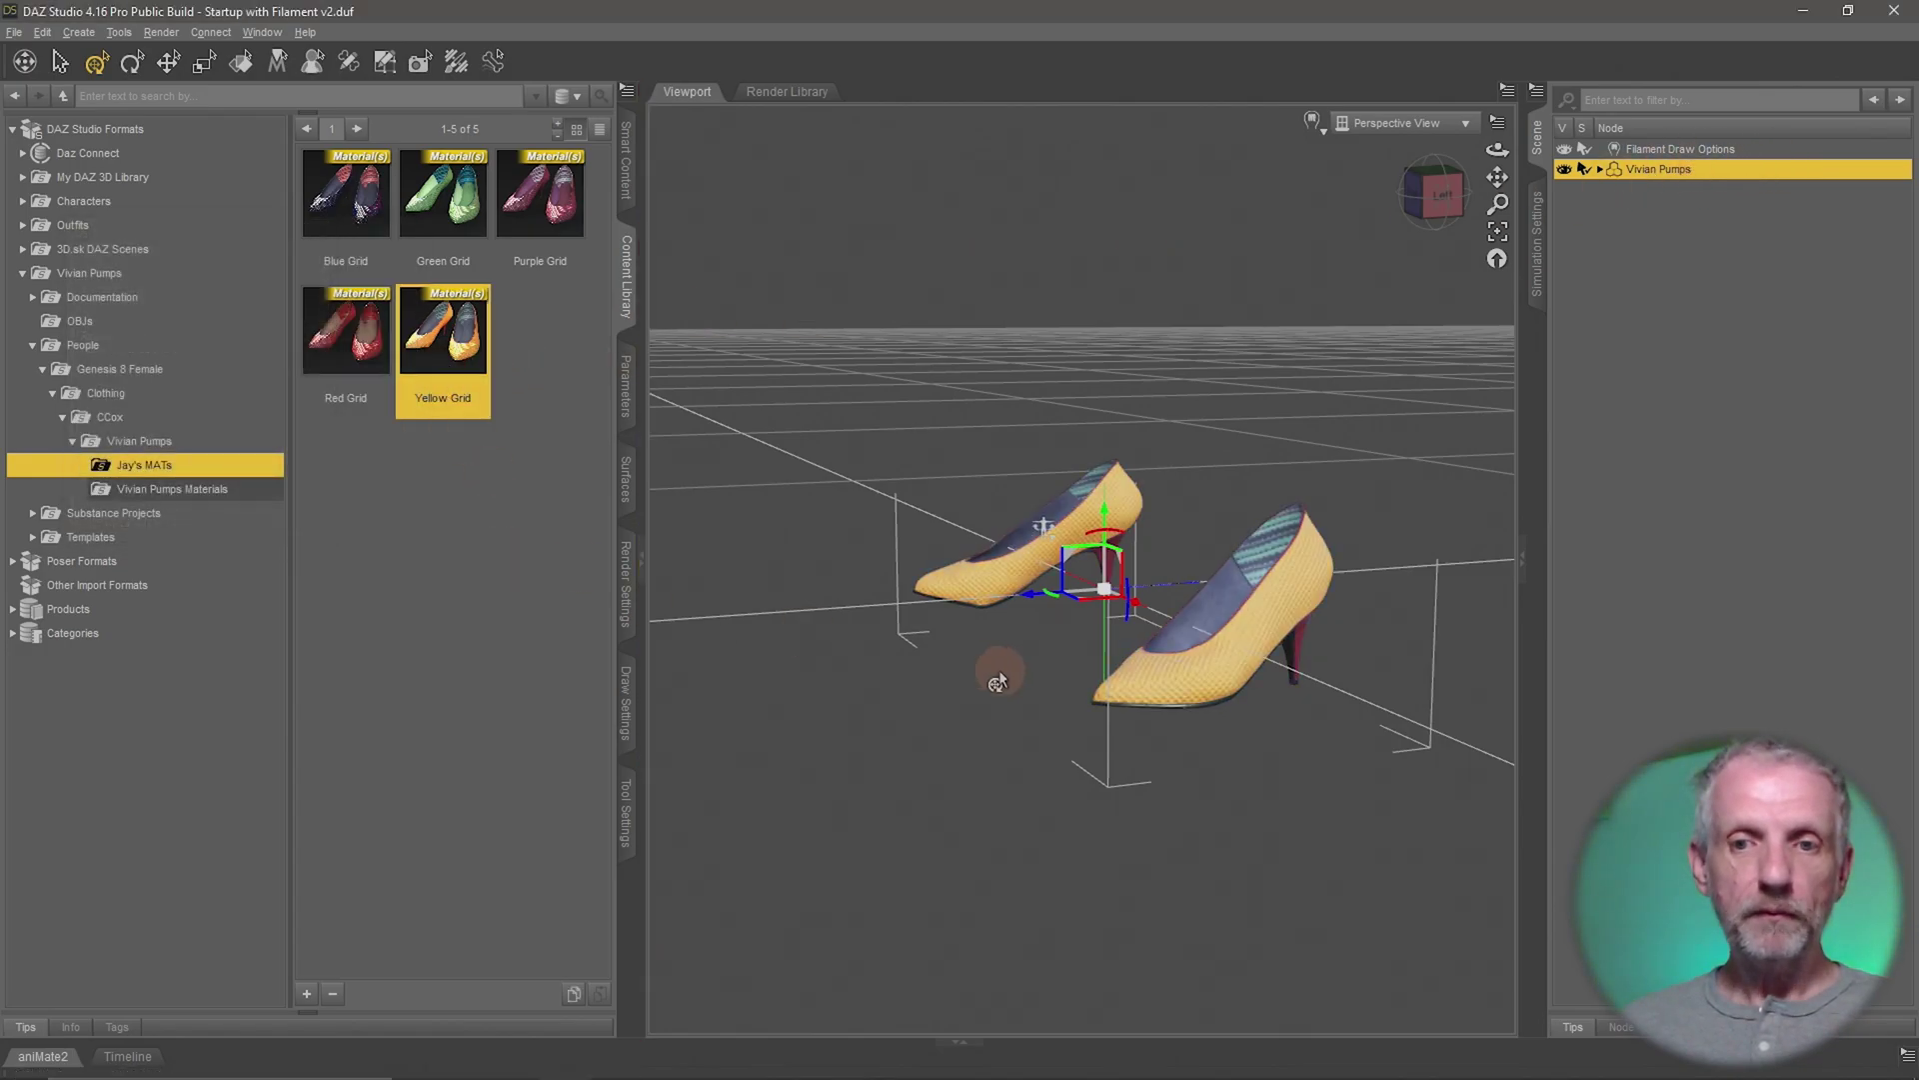
middle_click_drag(1304, 727, 1302, 720)
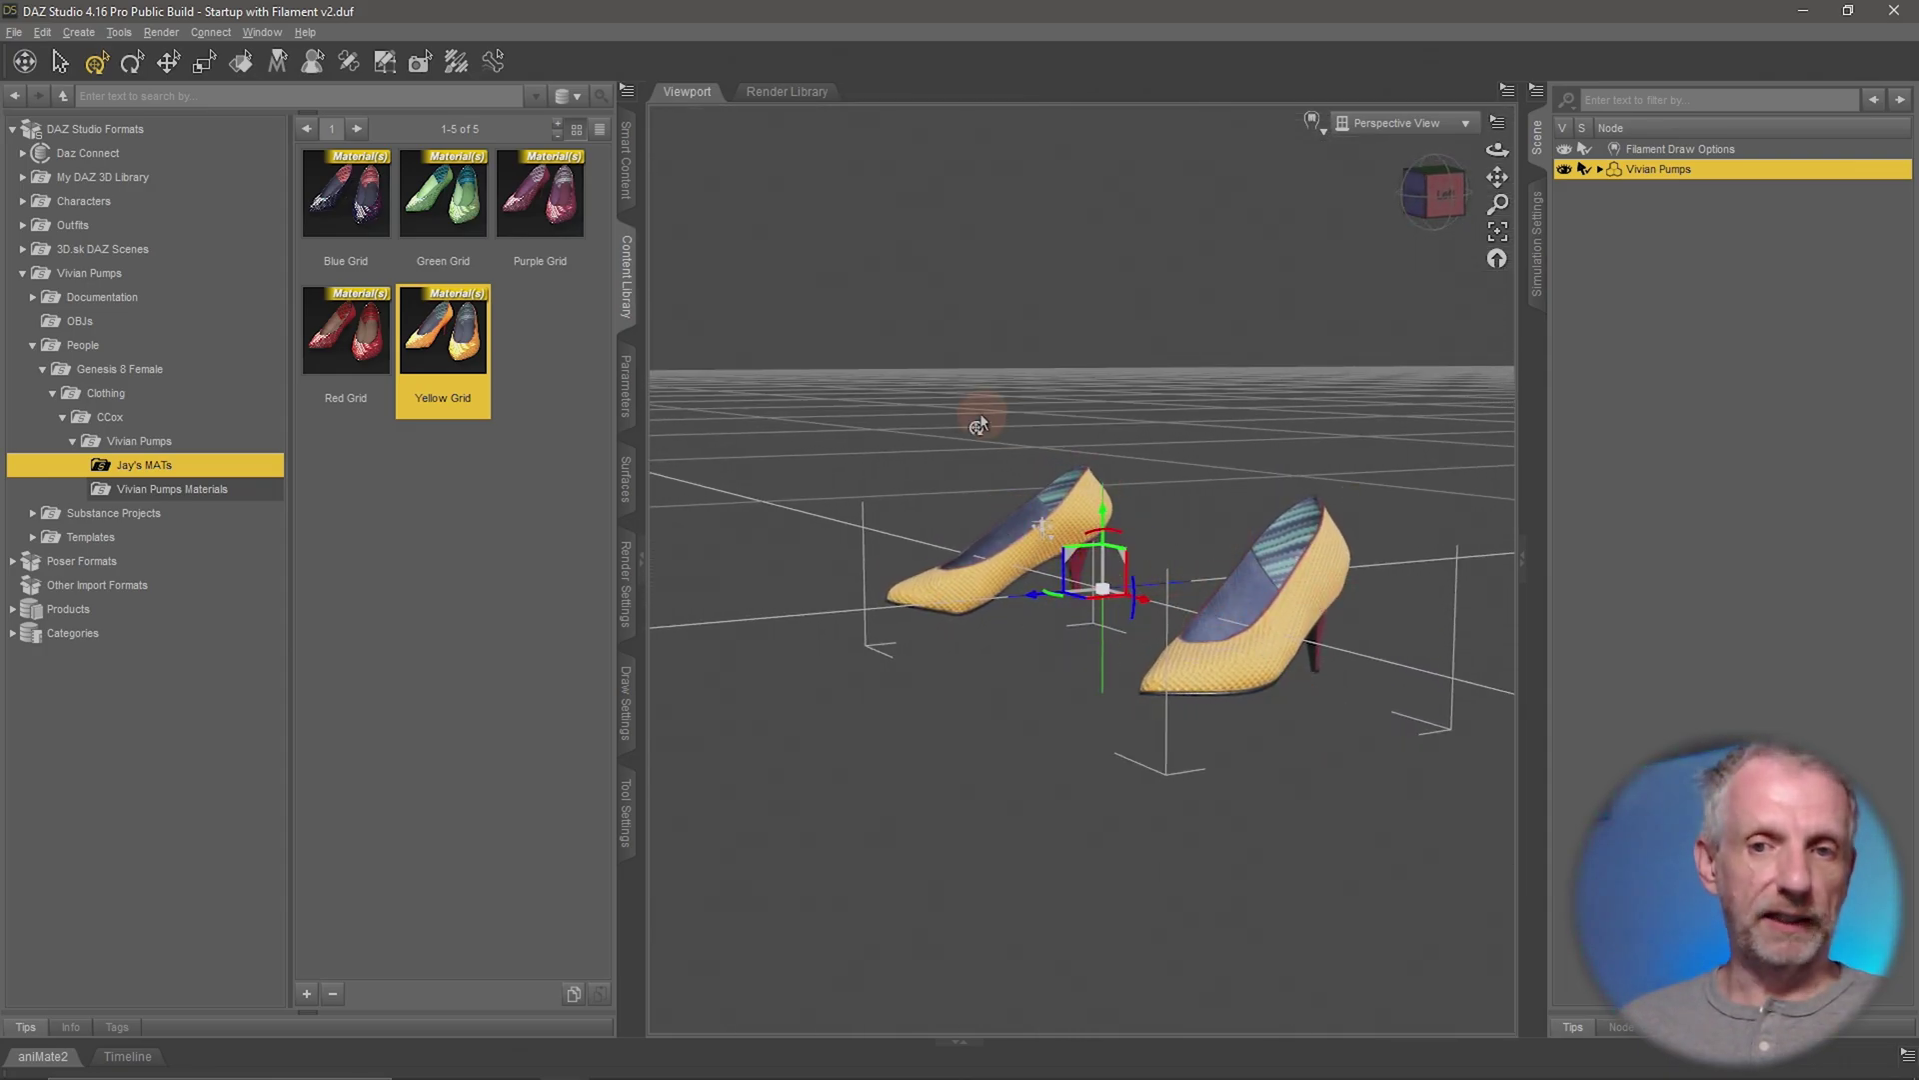
left_click(1050, 460)
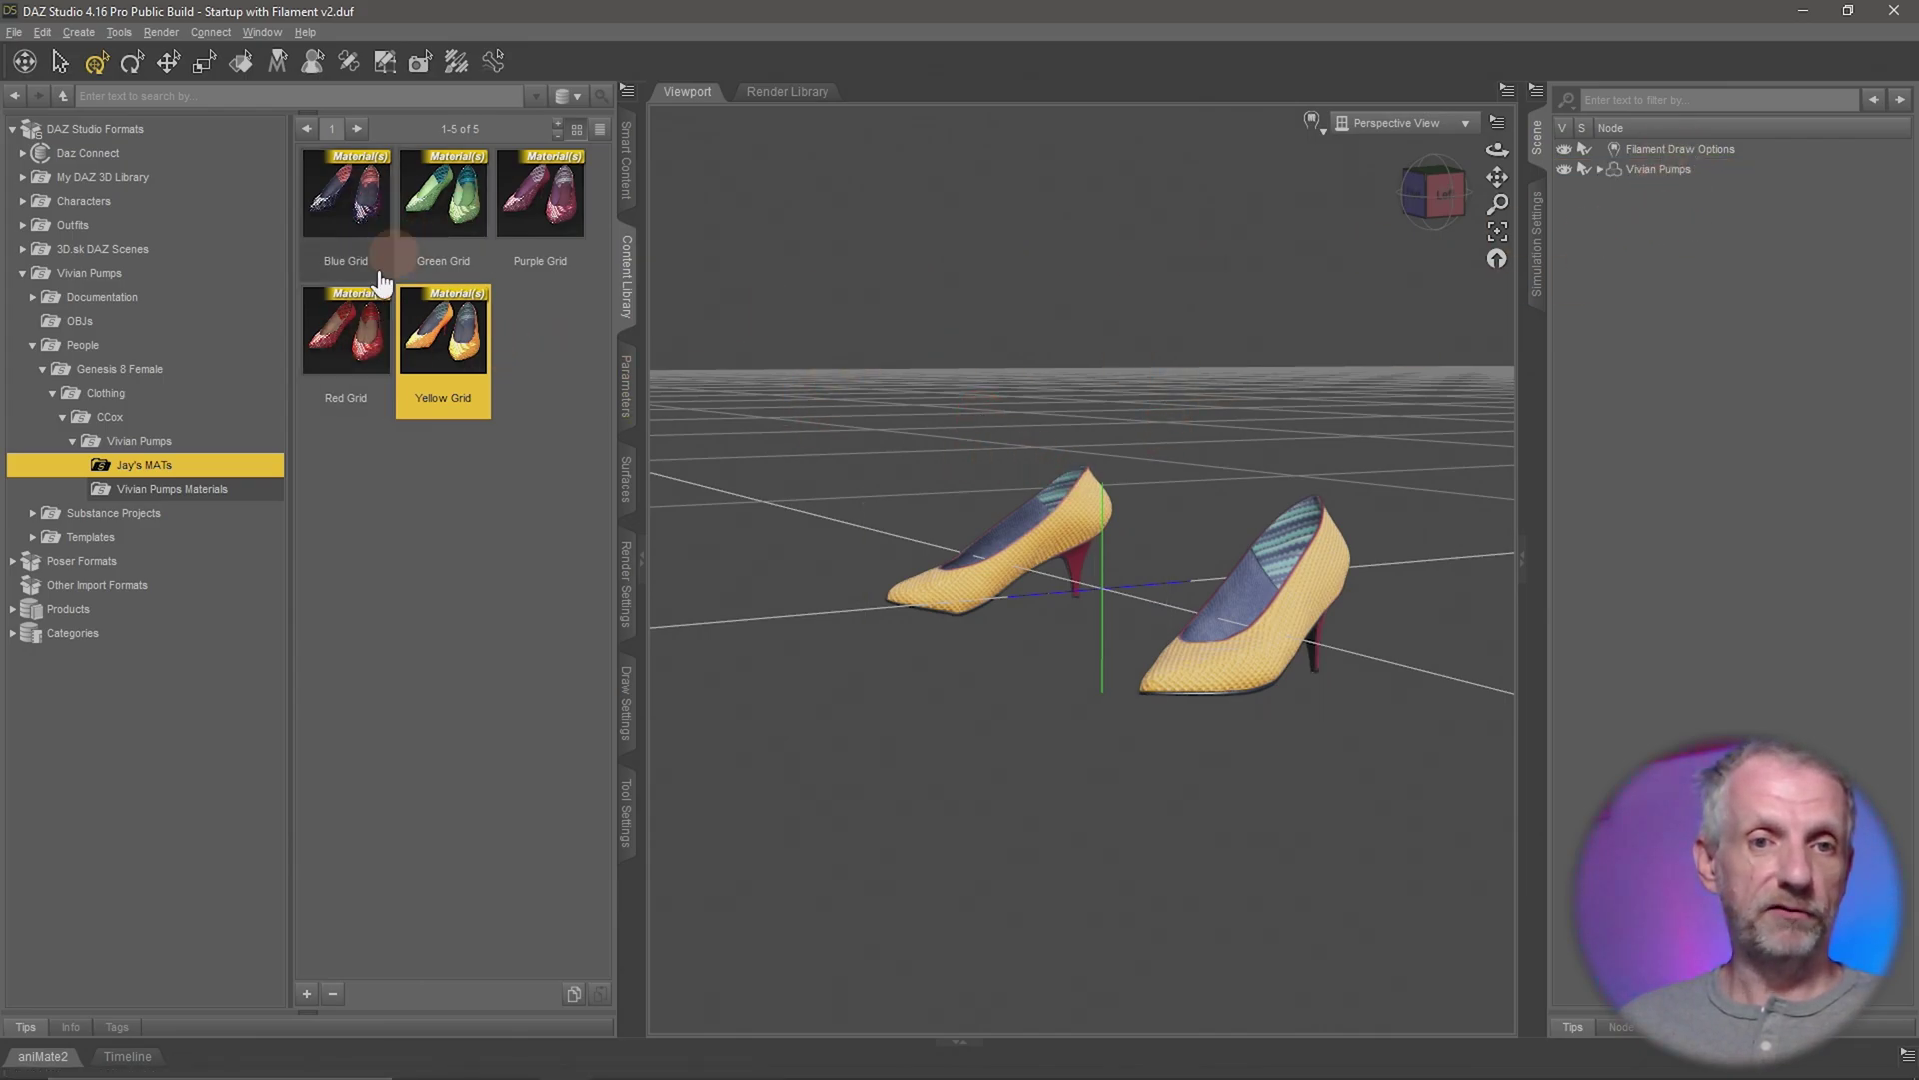
Attempt to apply Red Grid from Jay's MATs to the pumps and dismiss the 'Error opening file' message
double_click(343, 355)
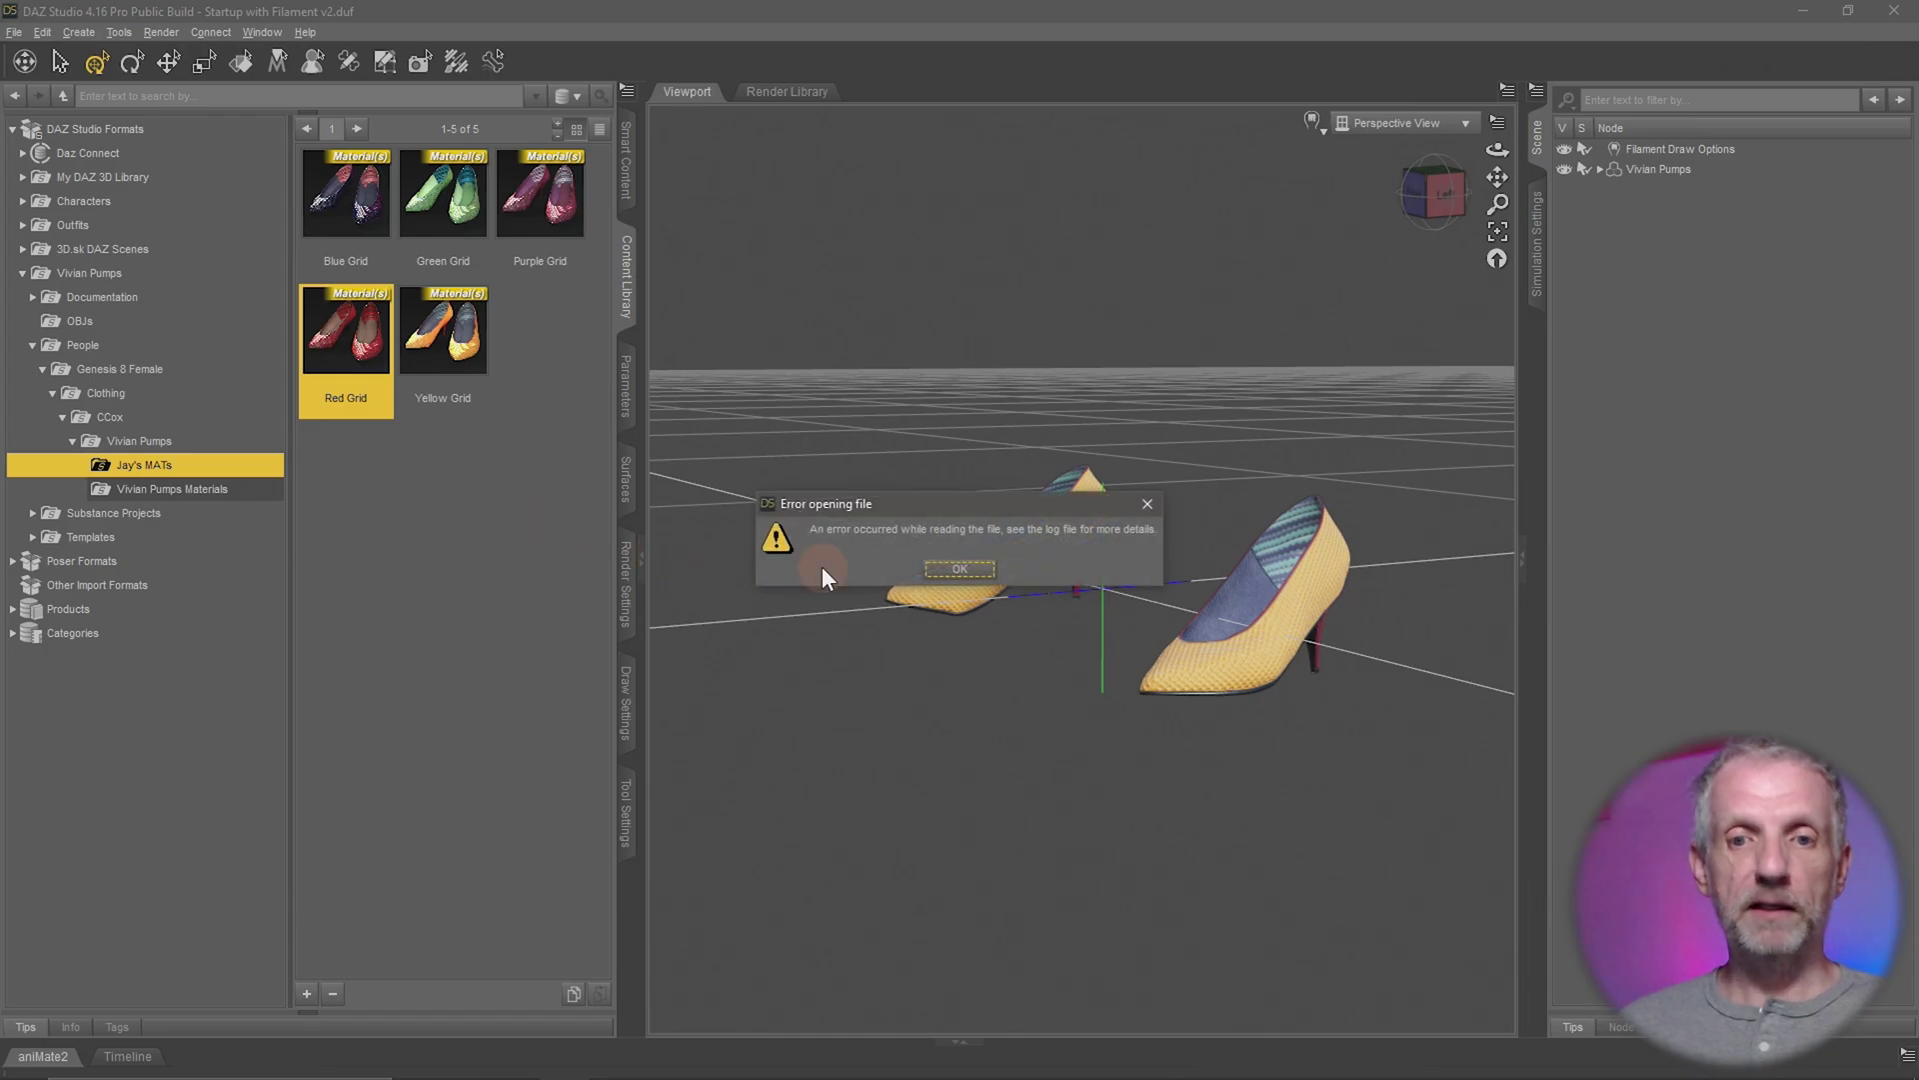
left_click_drag(984, 499, 428, 124)
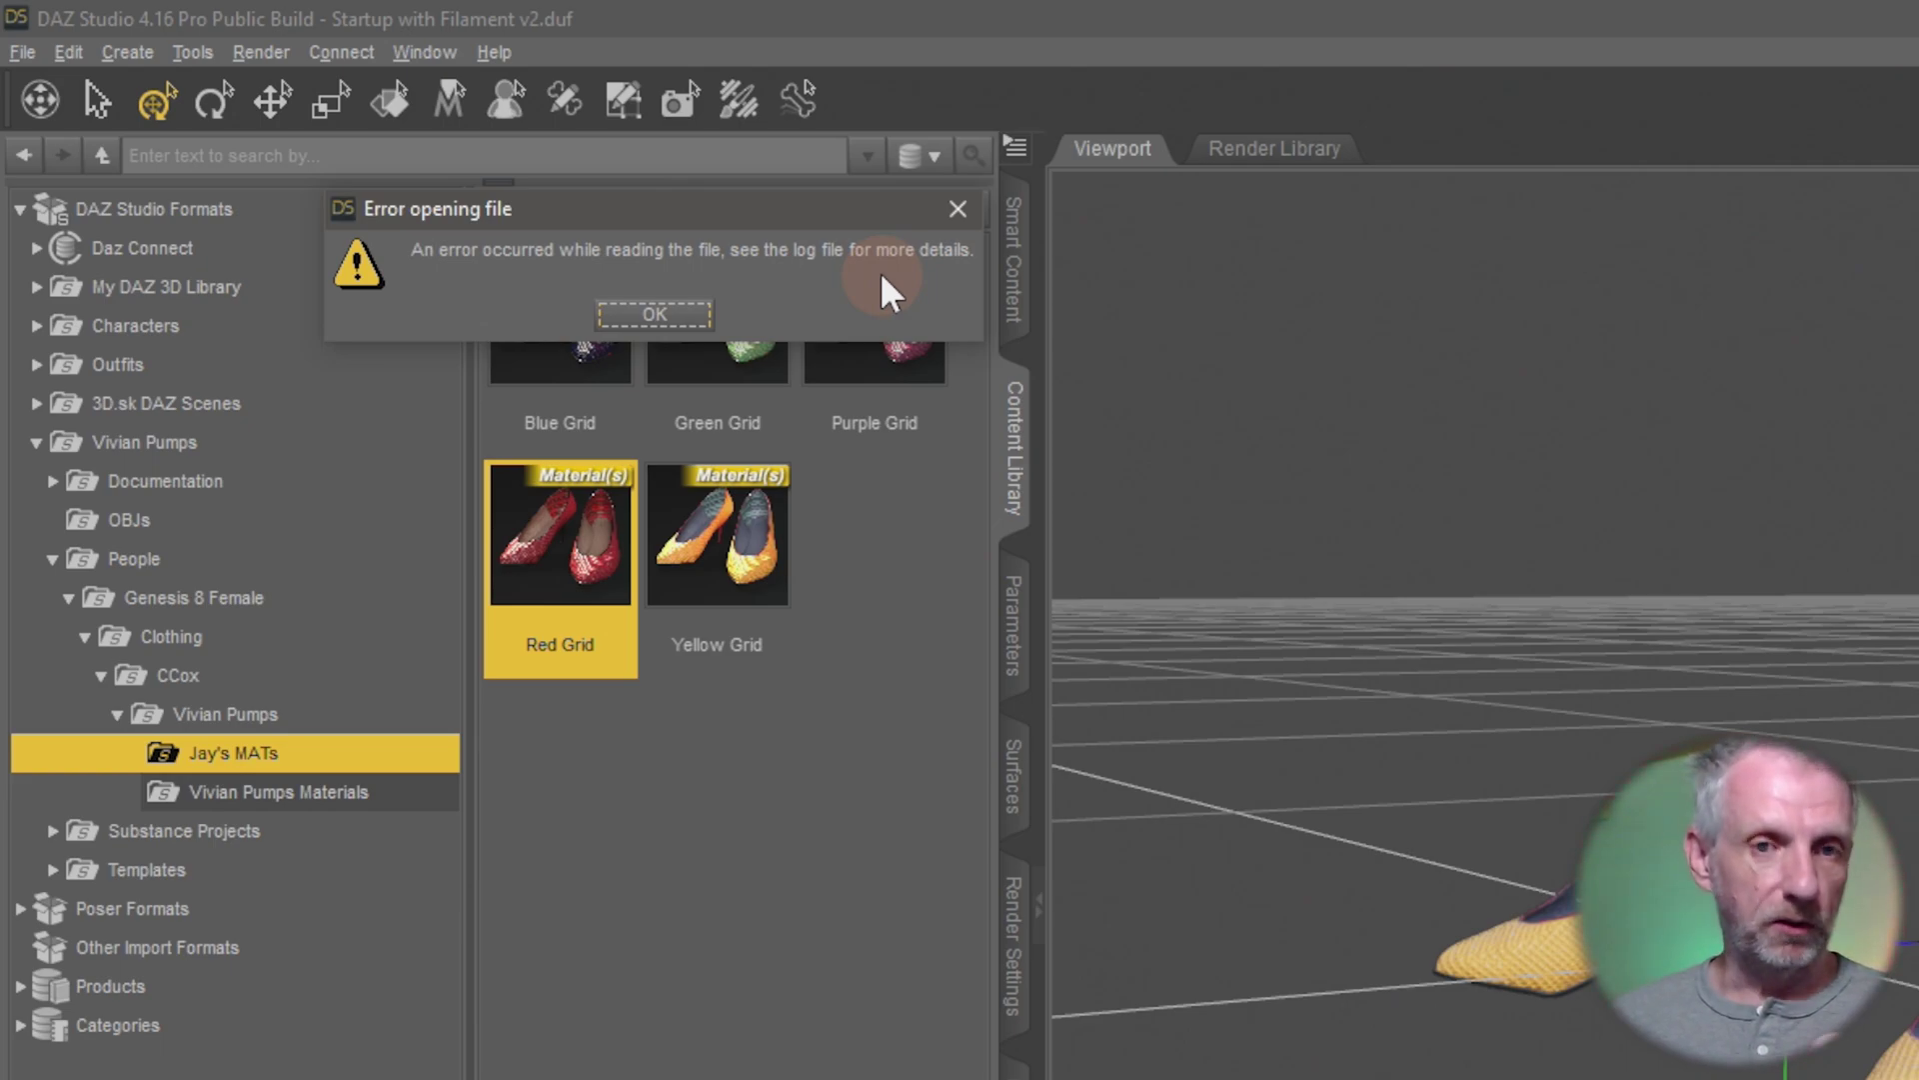
left_click(670, 317)
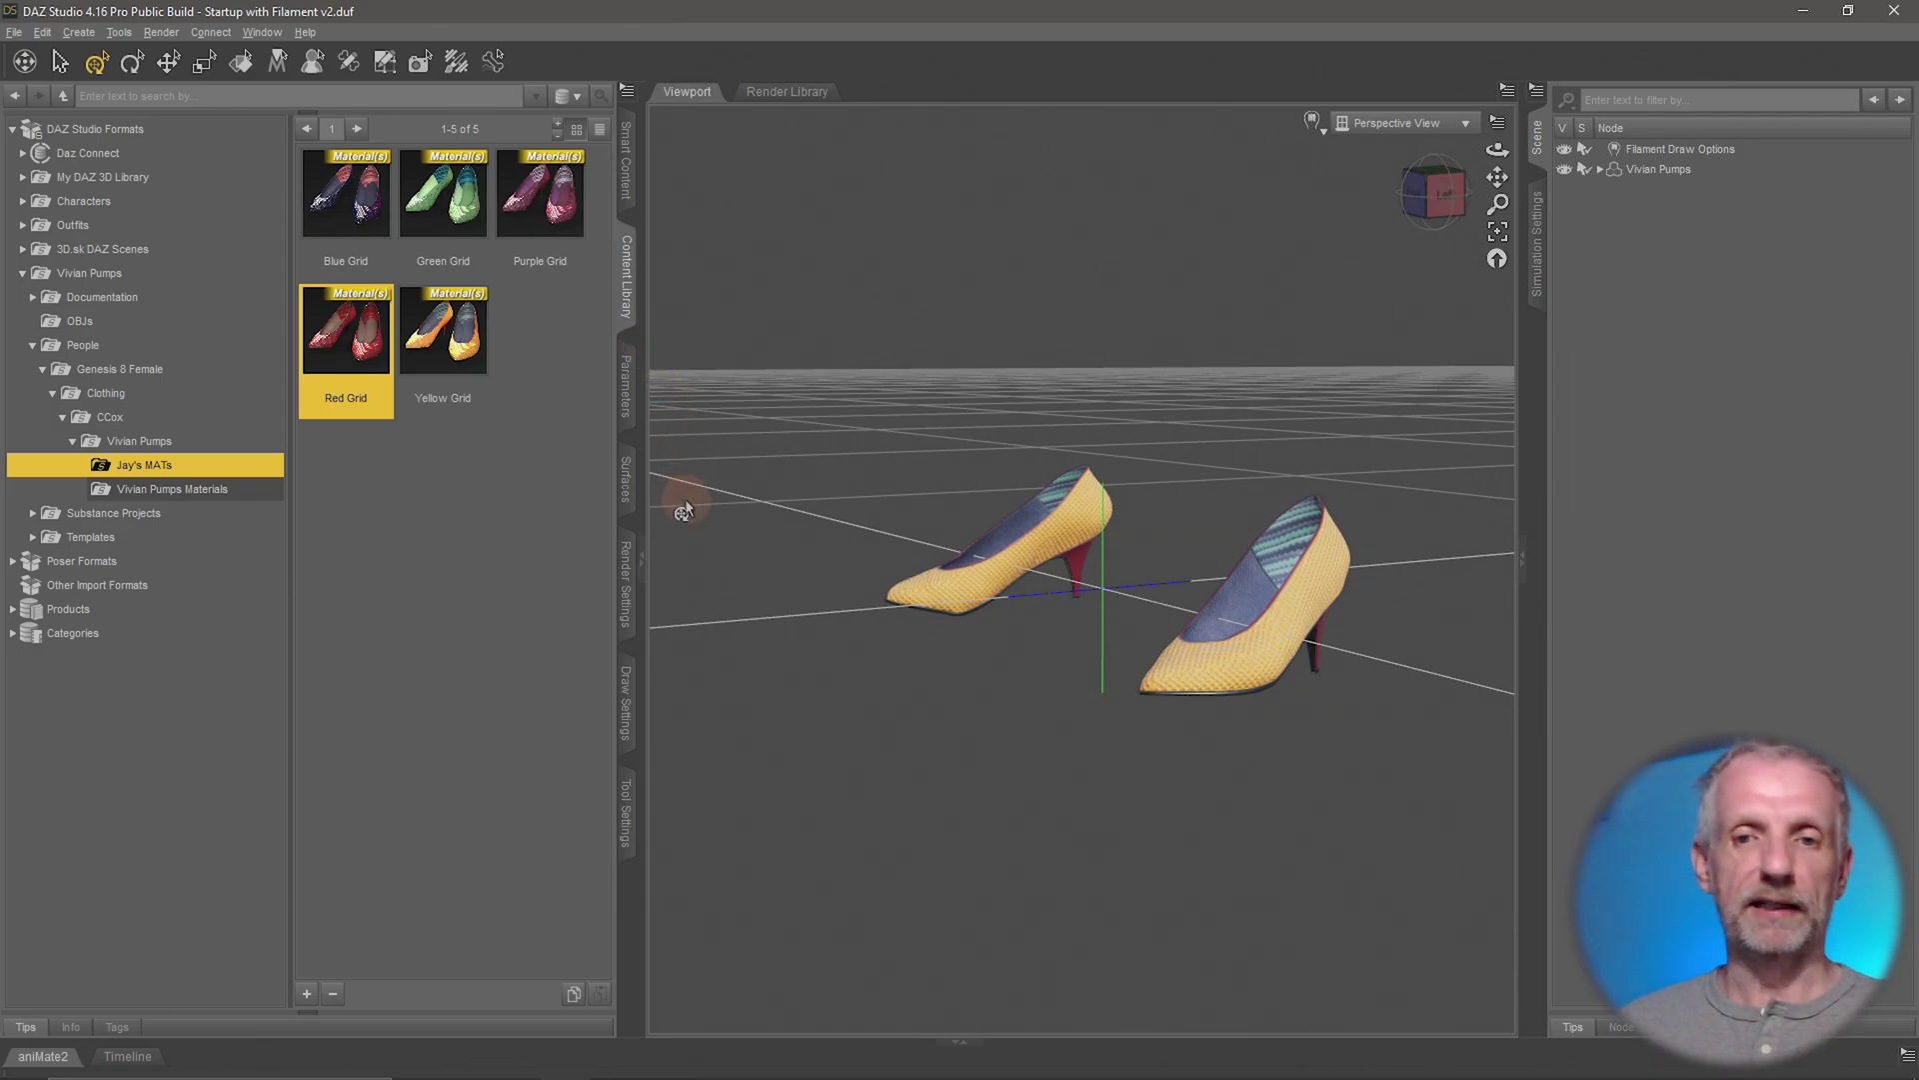
Open the DAZ Studio log via Help > Troubleshooting > View Log File
left_click(304, 32)
mouse_move(454, 334)
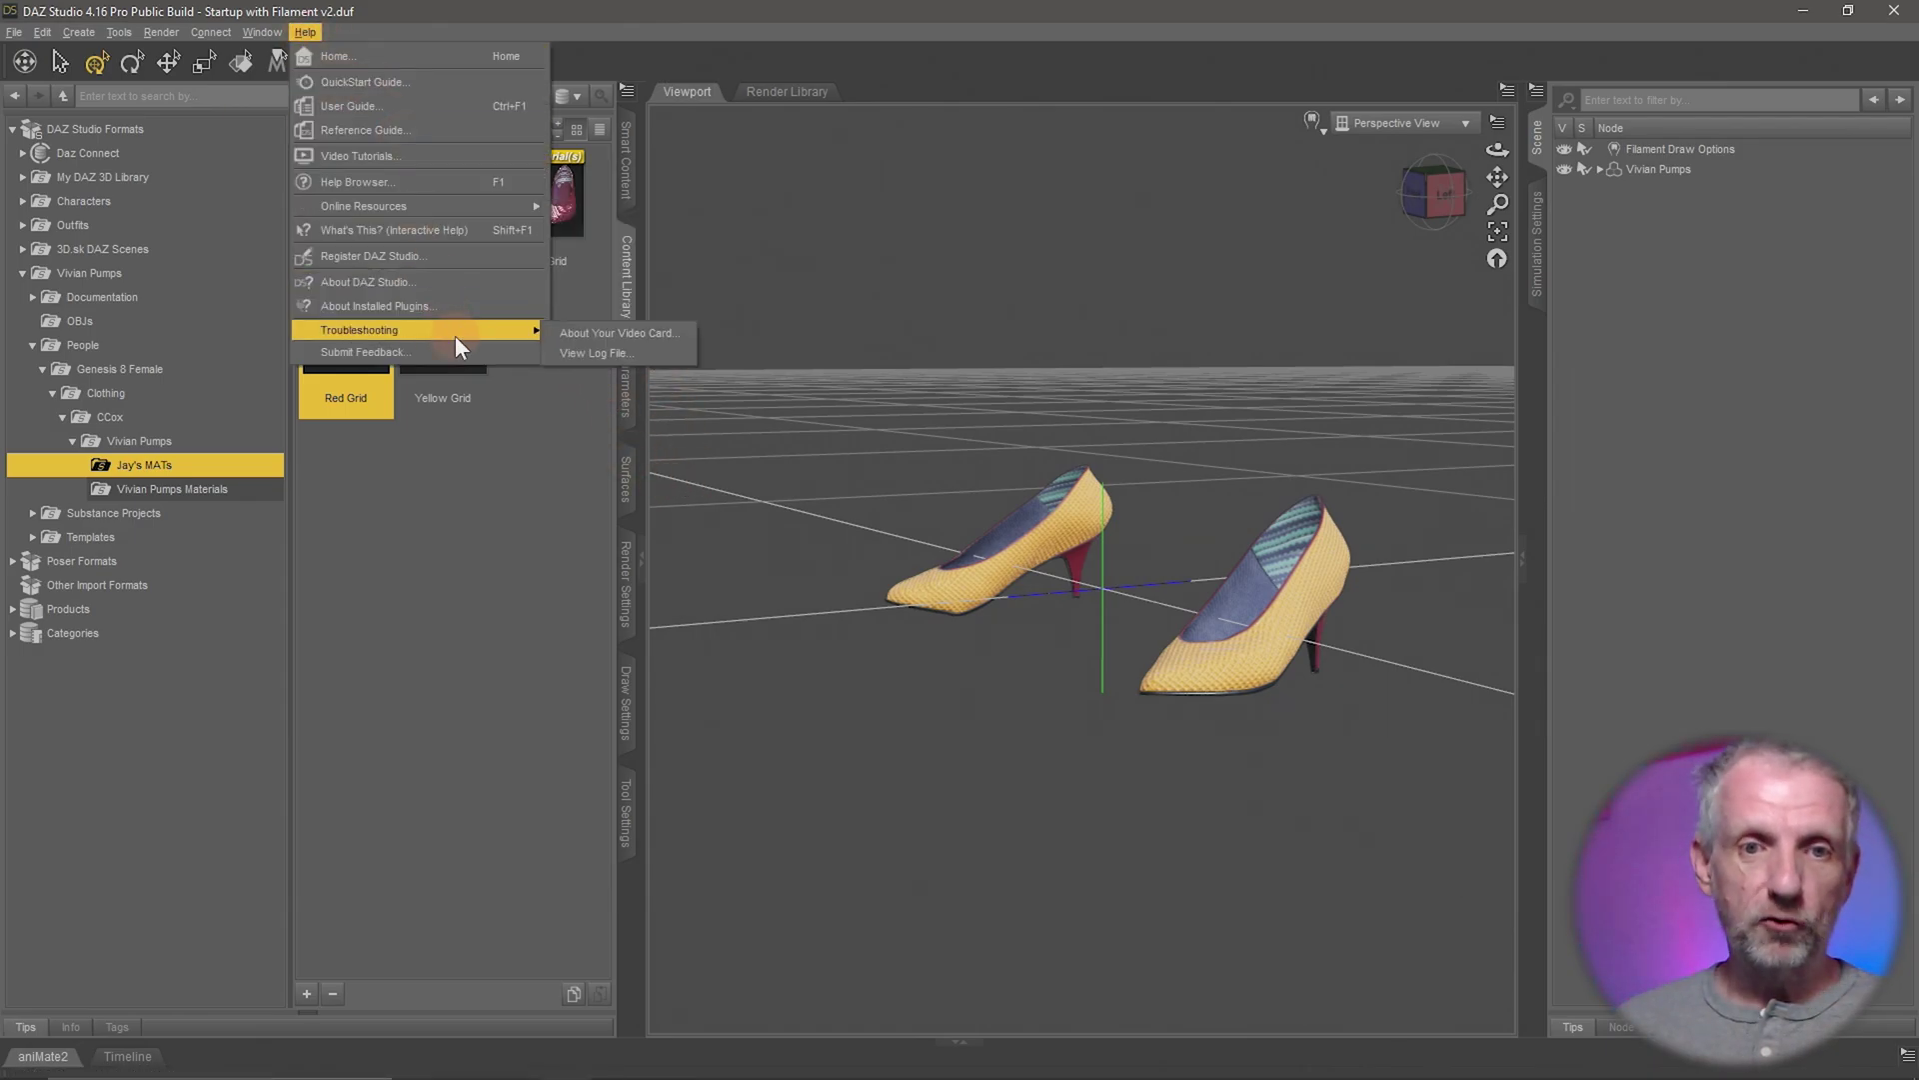
left_click(649, 353)
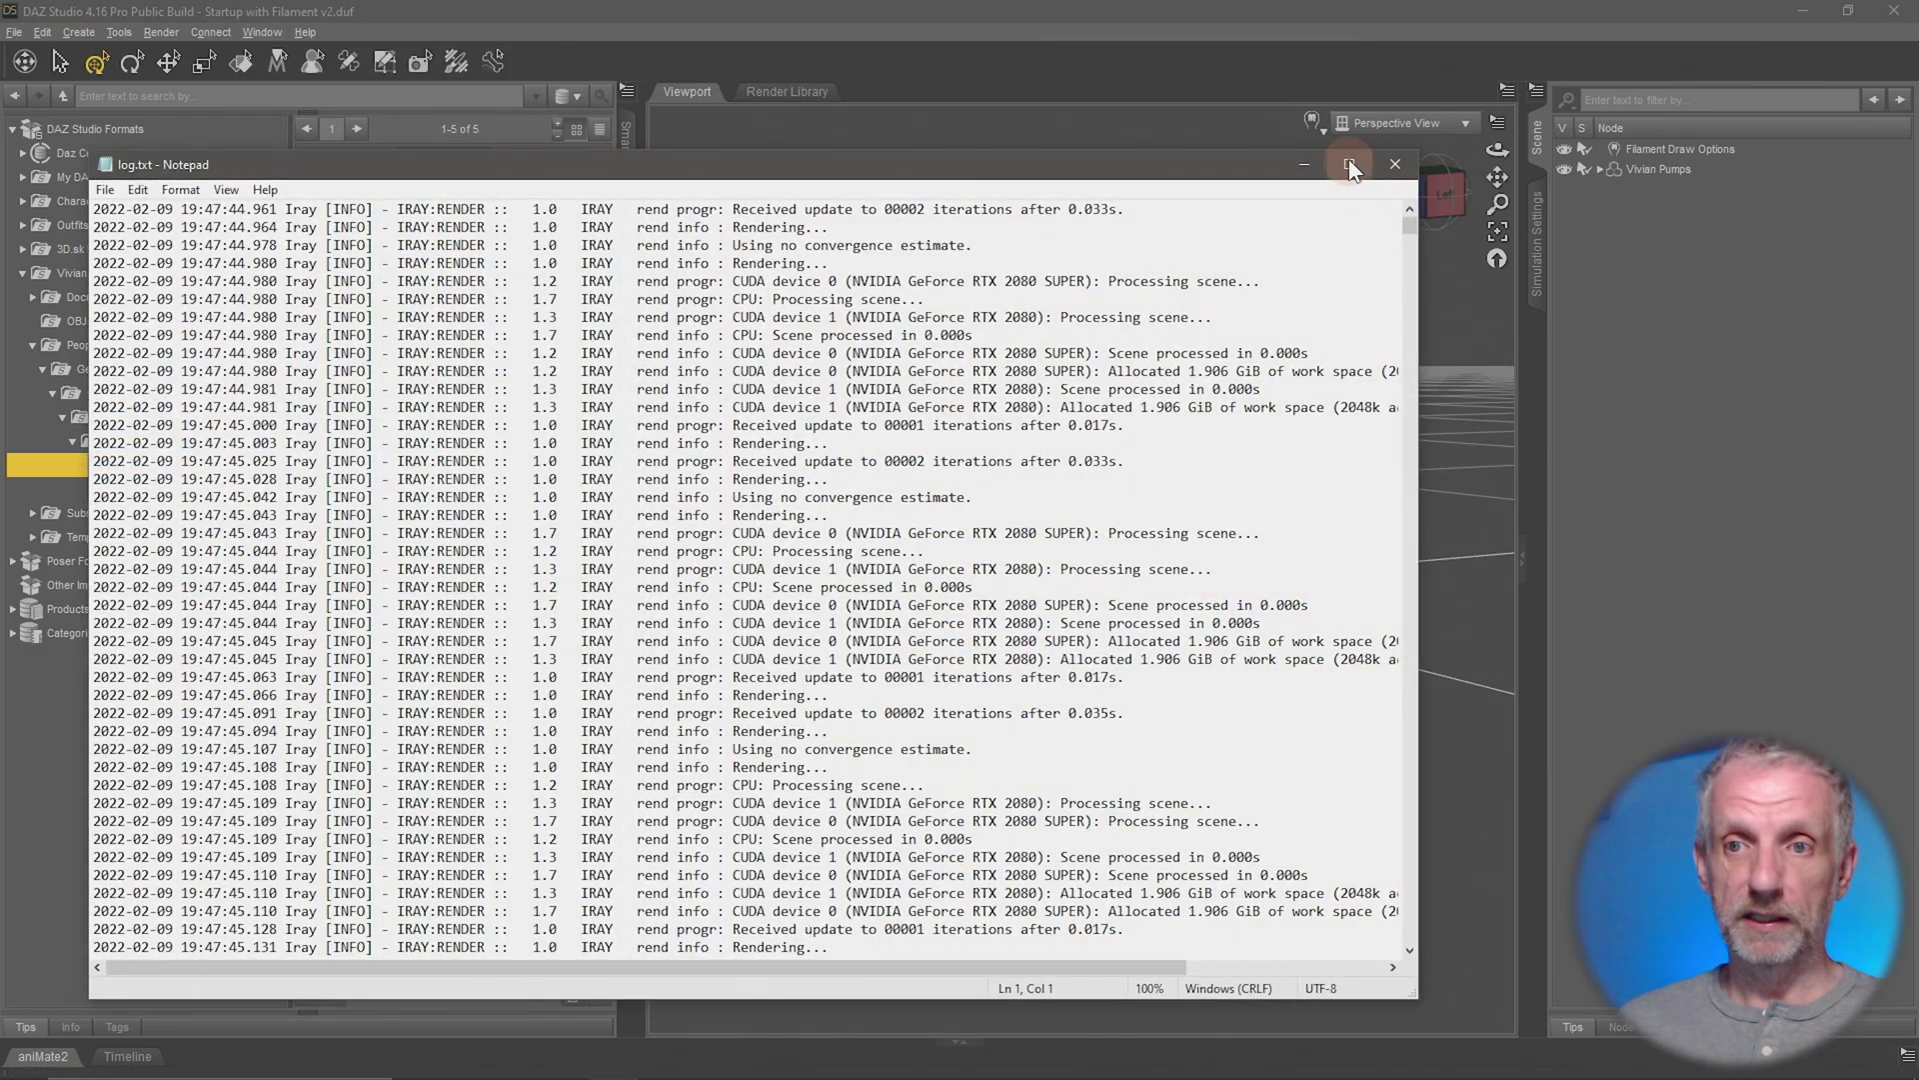
Maximize the log, highlight the Red Grid.duf invalid preset_material node error at the end, then close Notepad
double_click(1348, 162)
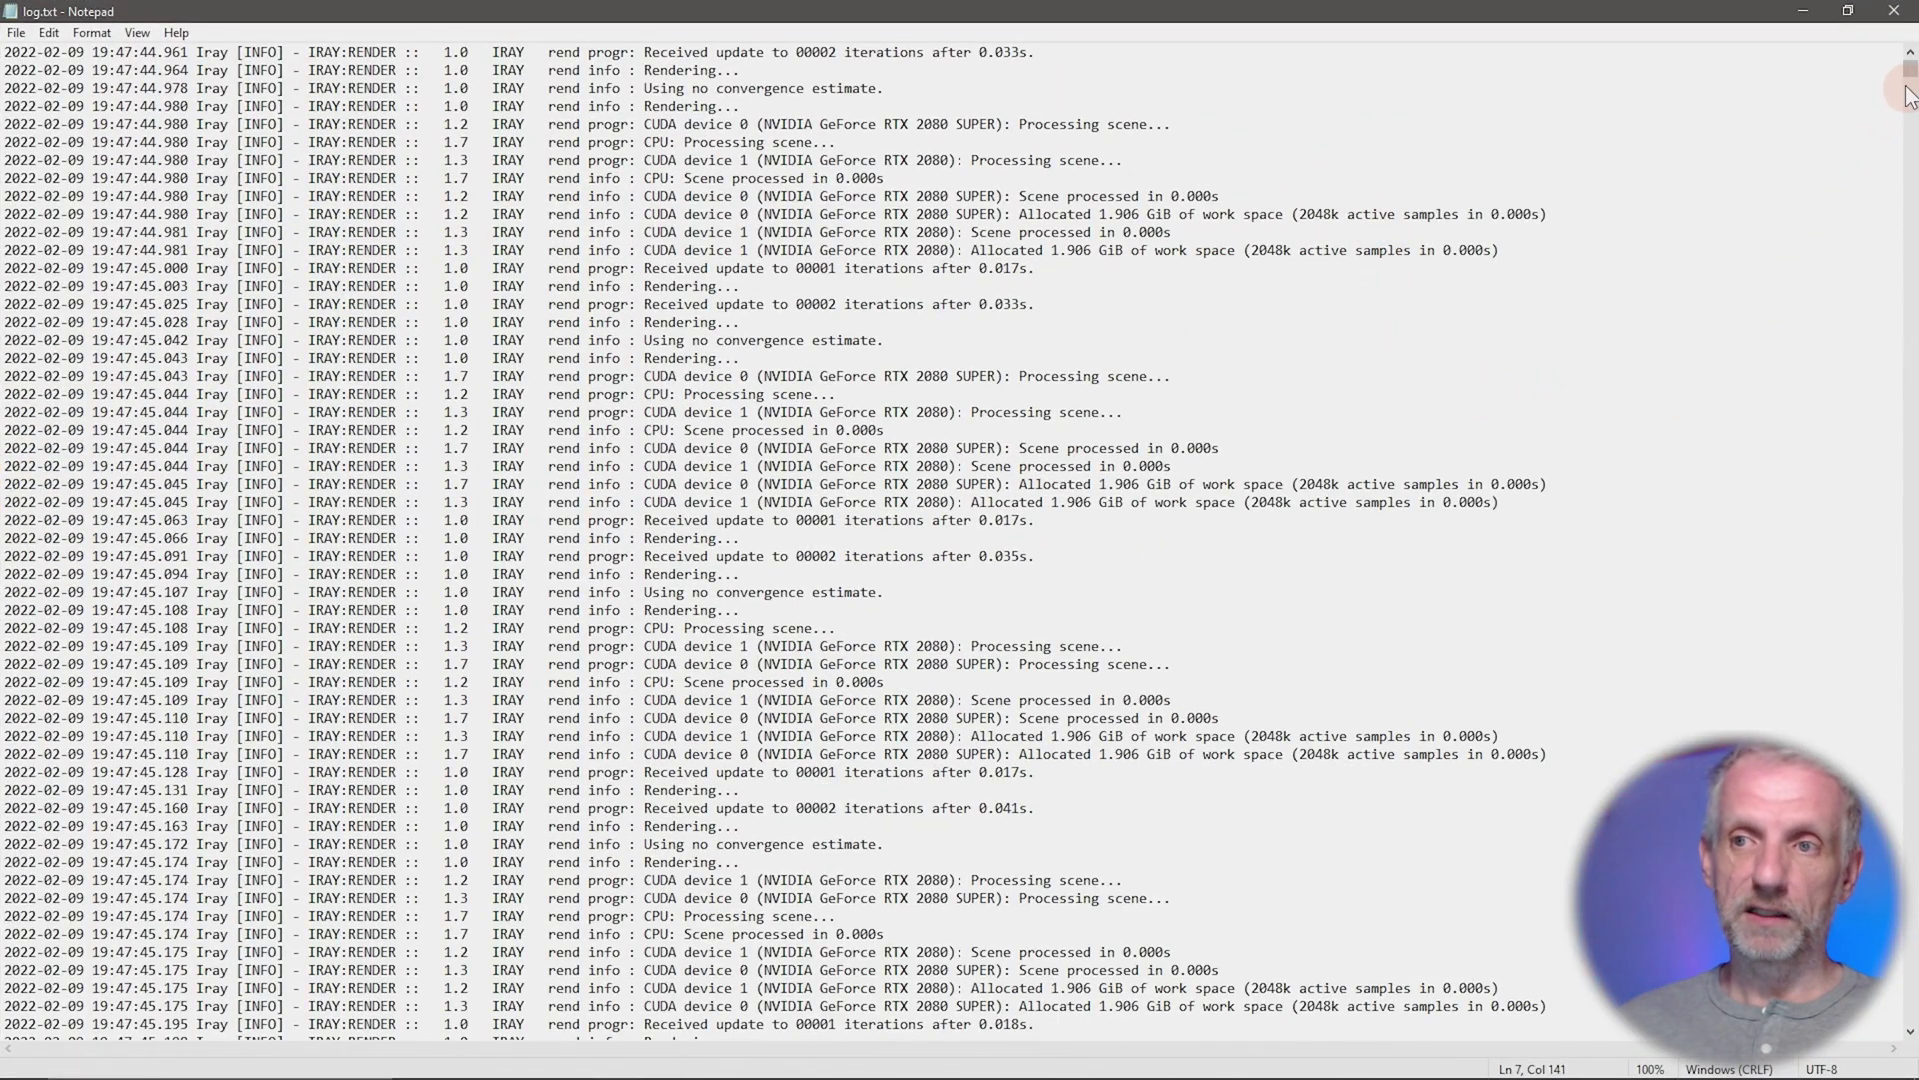
left_click_drag(1910, 72, 1915, 1062)
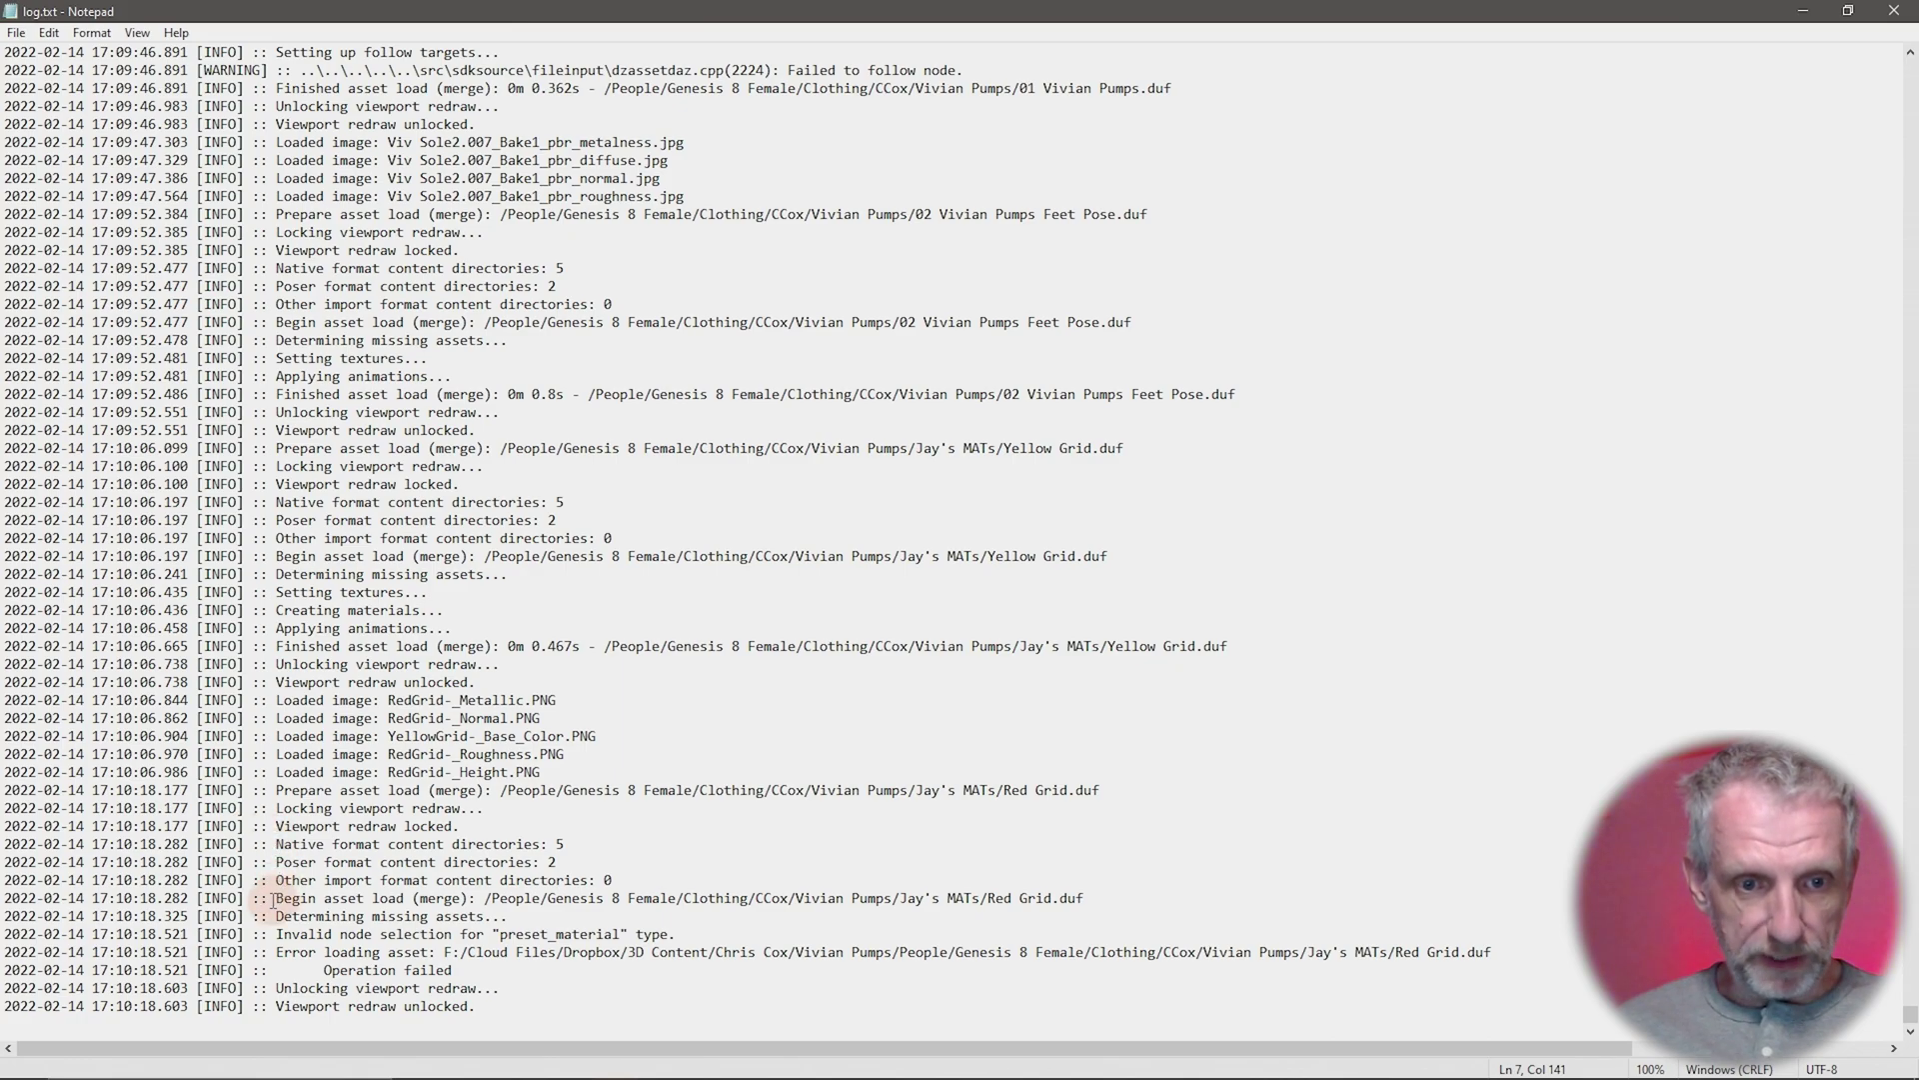
left_click_drag(273, 899, 372, 900)
left_click(512, 890)
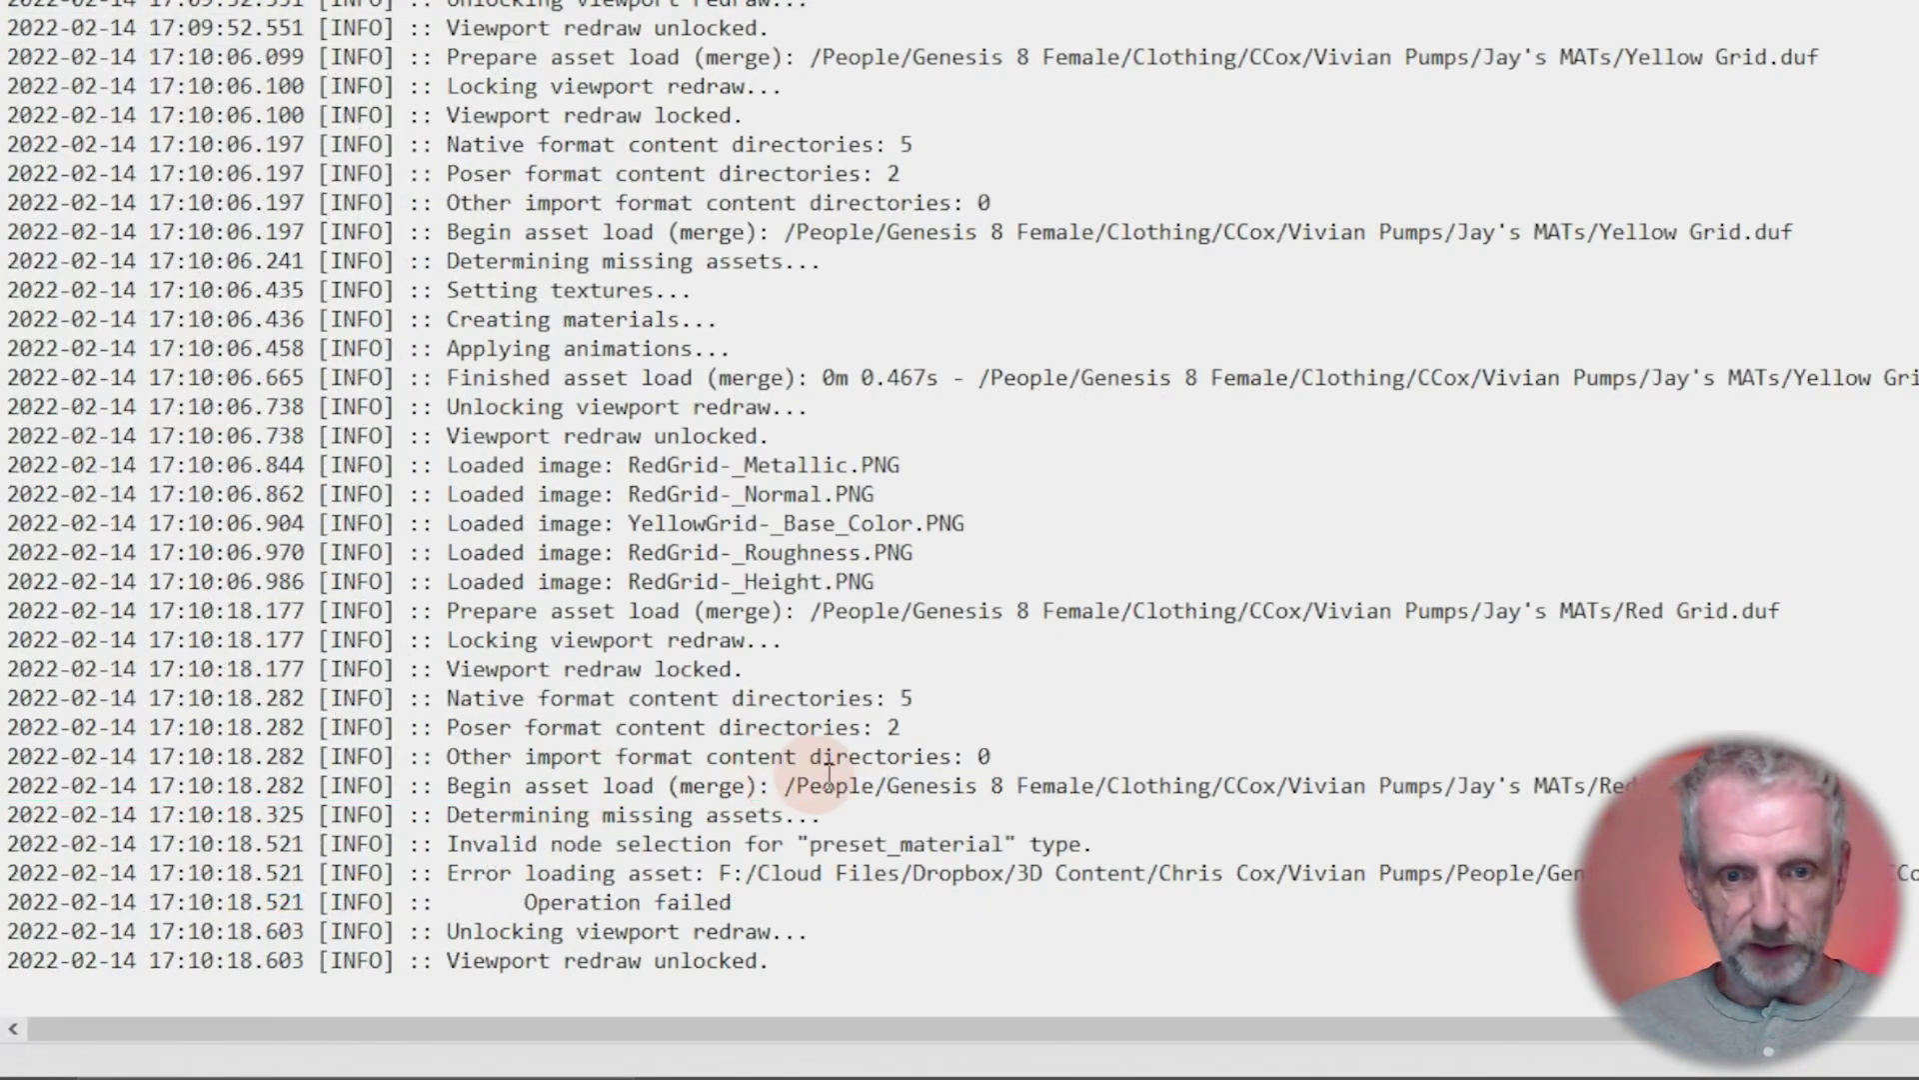
left_click_drag(828, 775, 1630, 782)
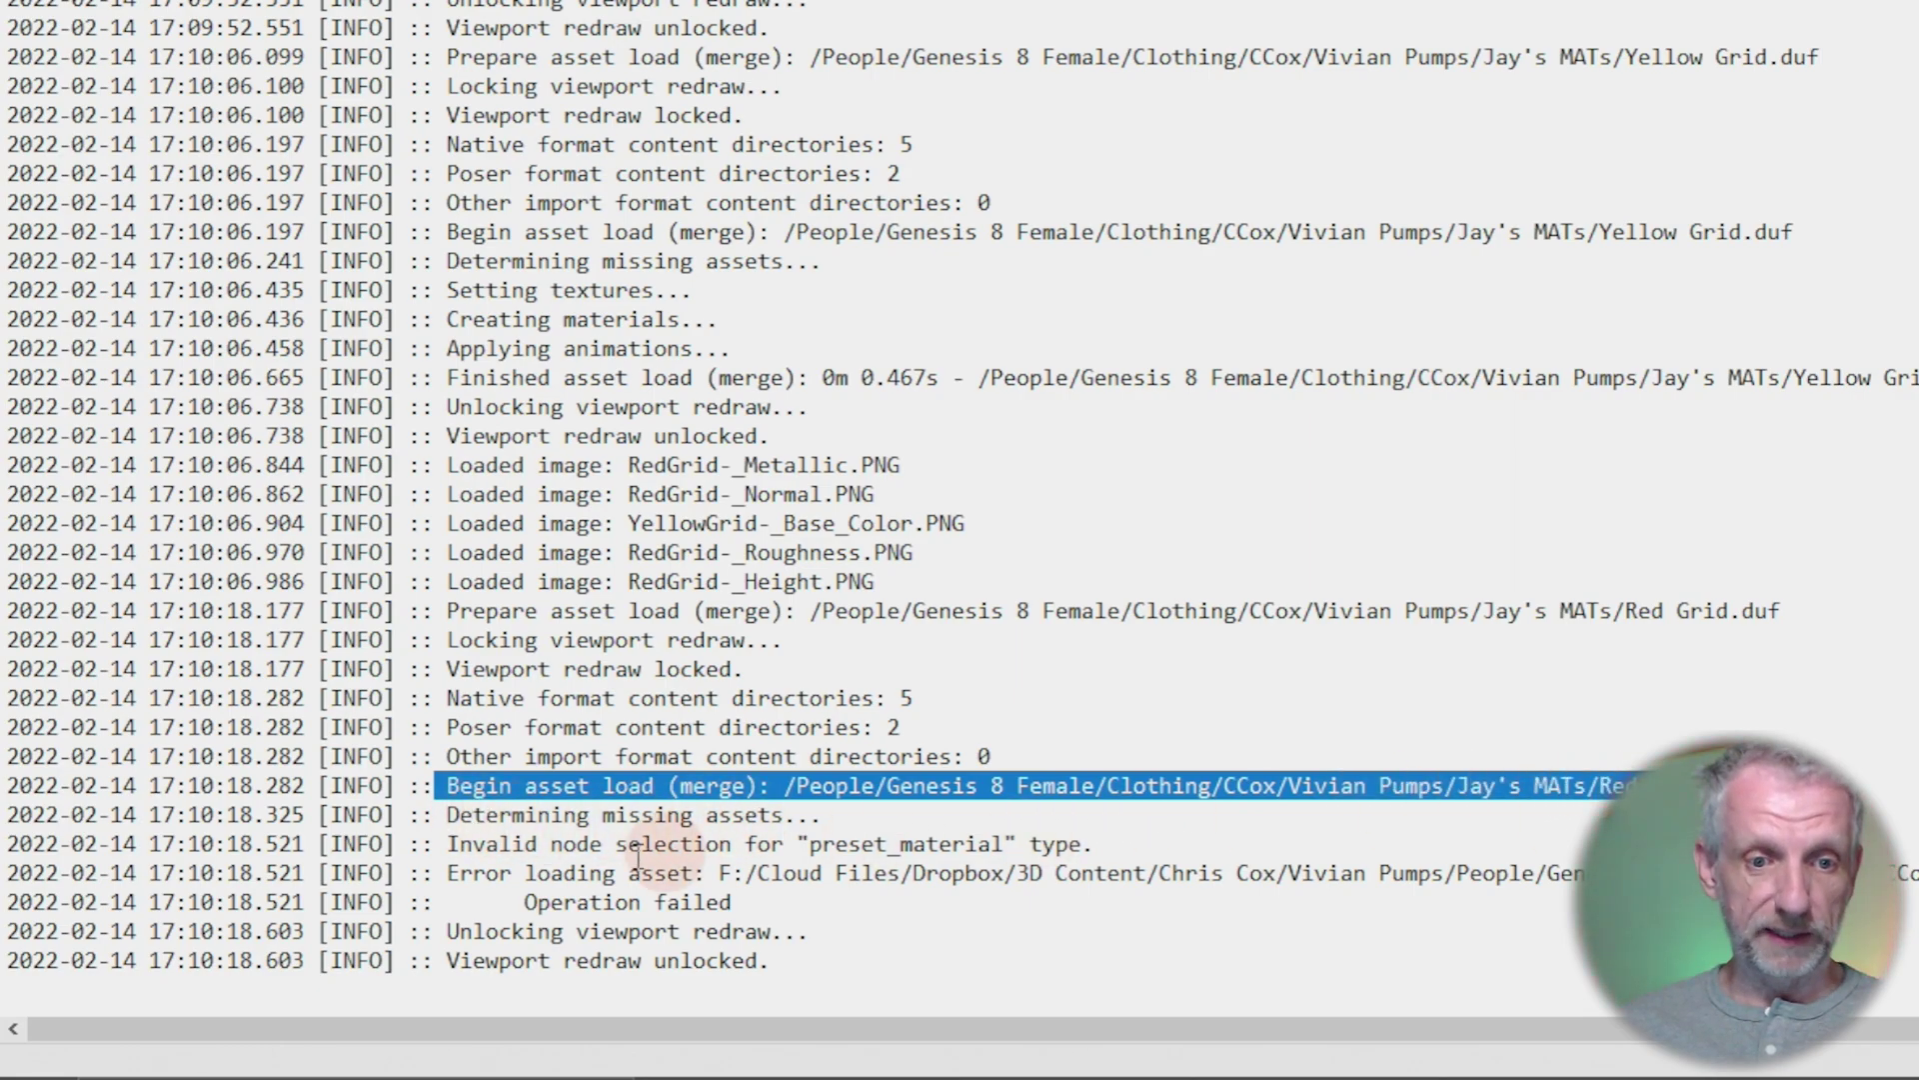
left_click_drag(449, 855, 1097, 850)
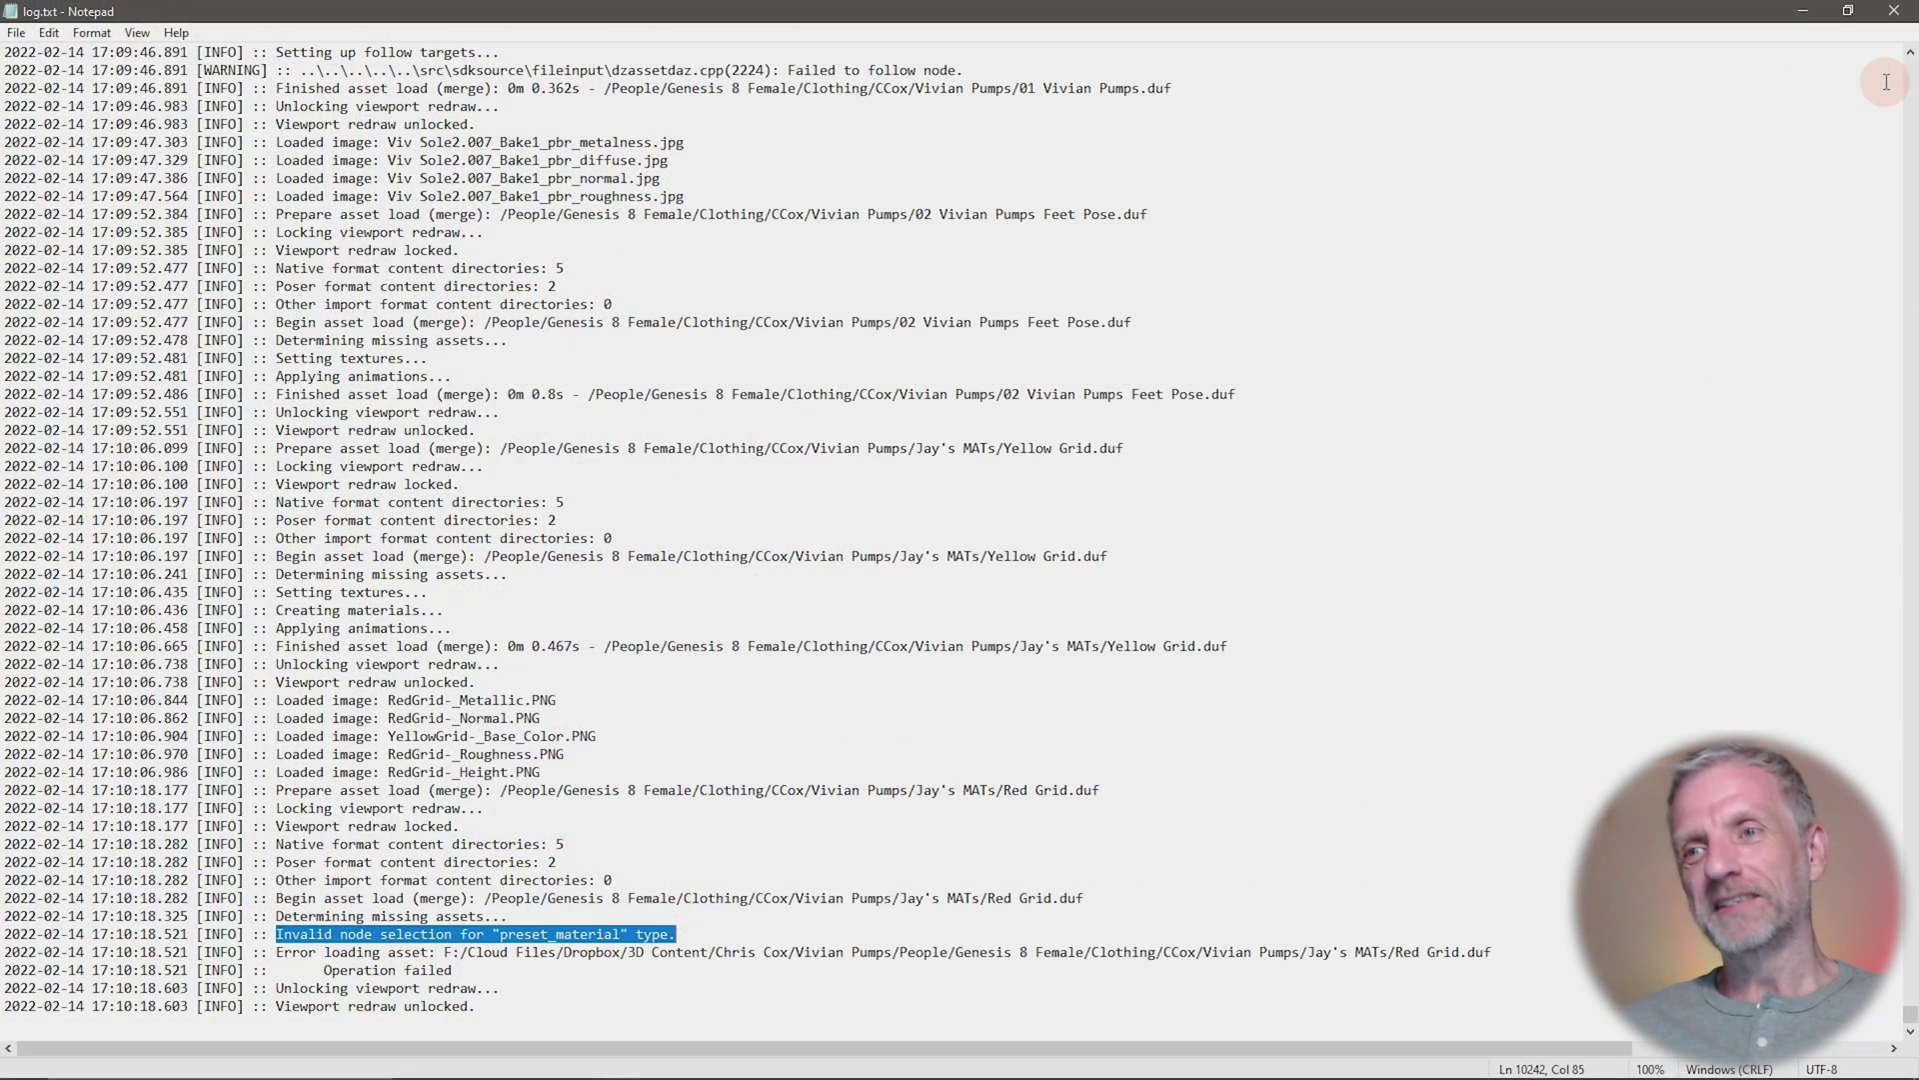
left_click(1902, 20)
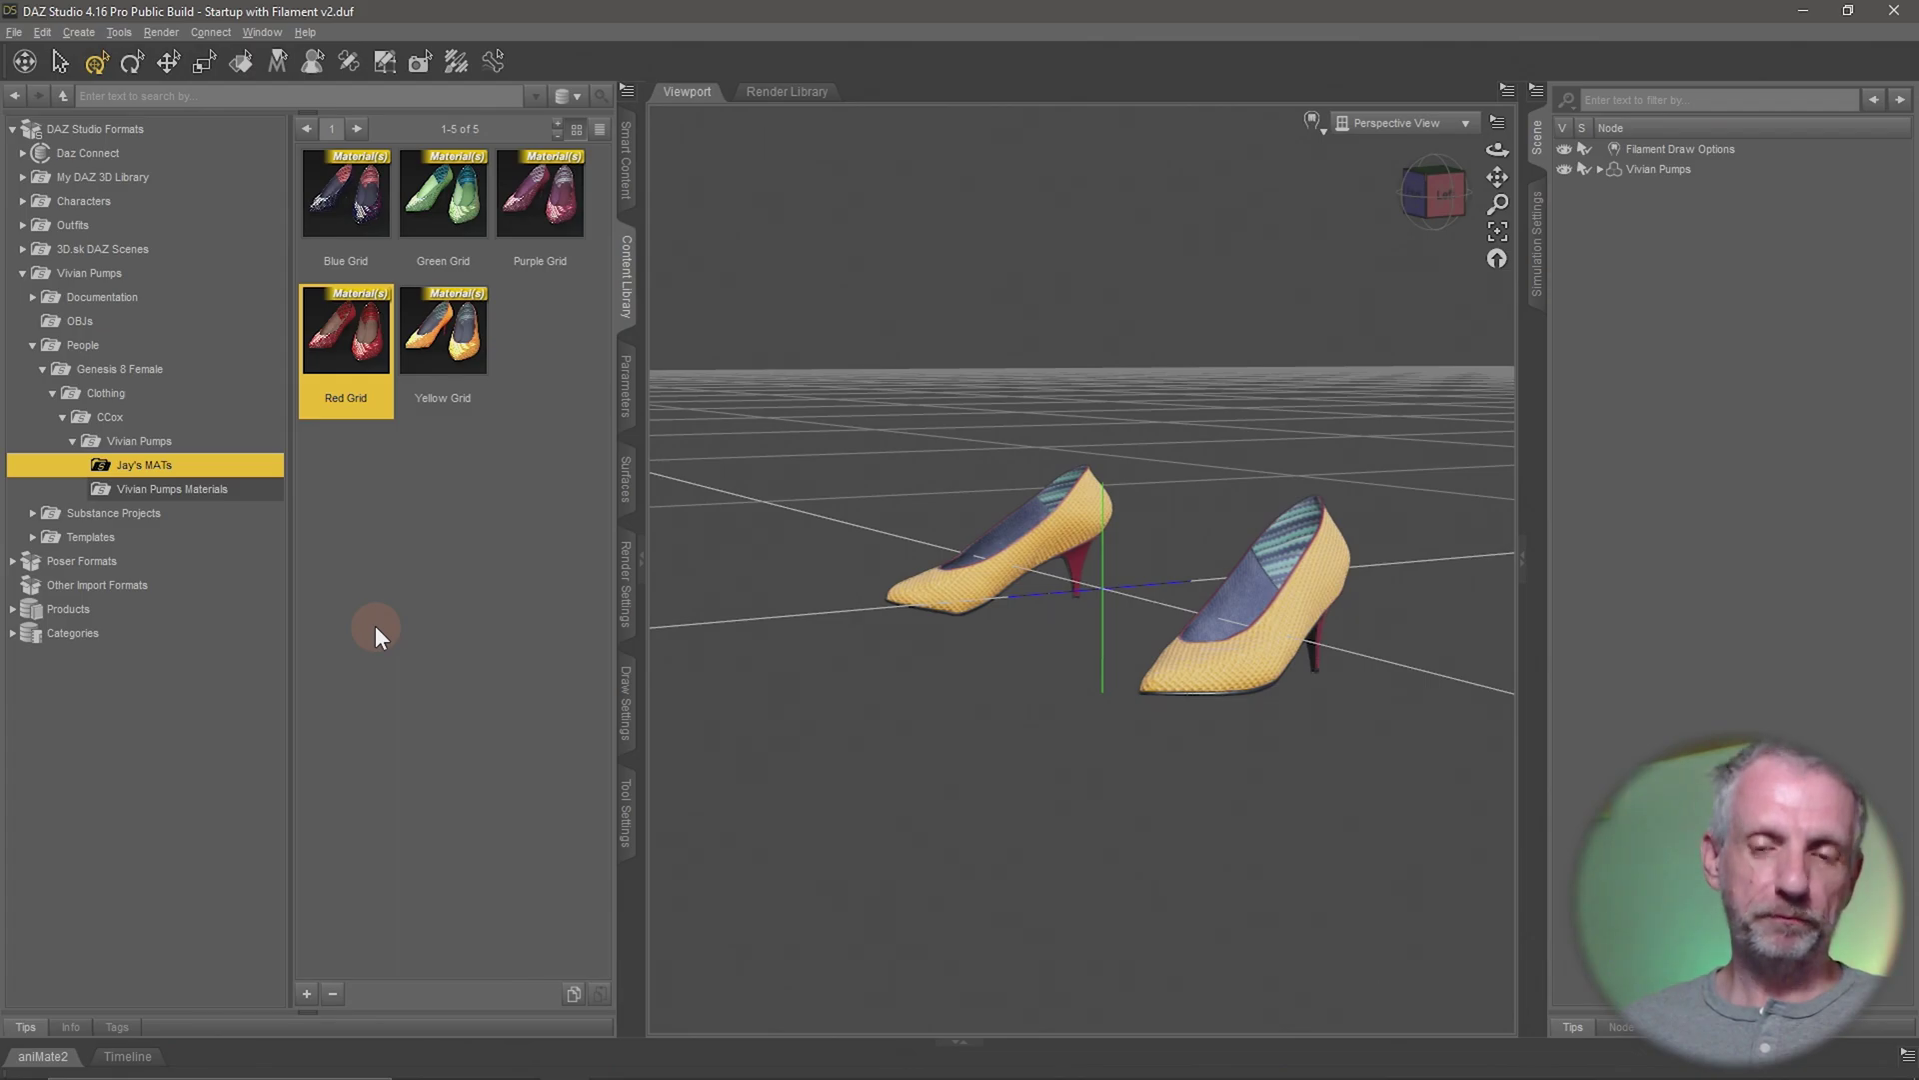
Delete the Vivian Pumps from the scene, leaving it empty
left_click_drag(982, 674, 986, 680)
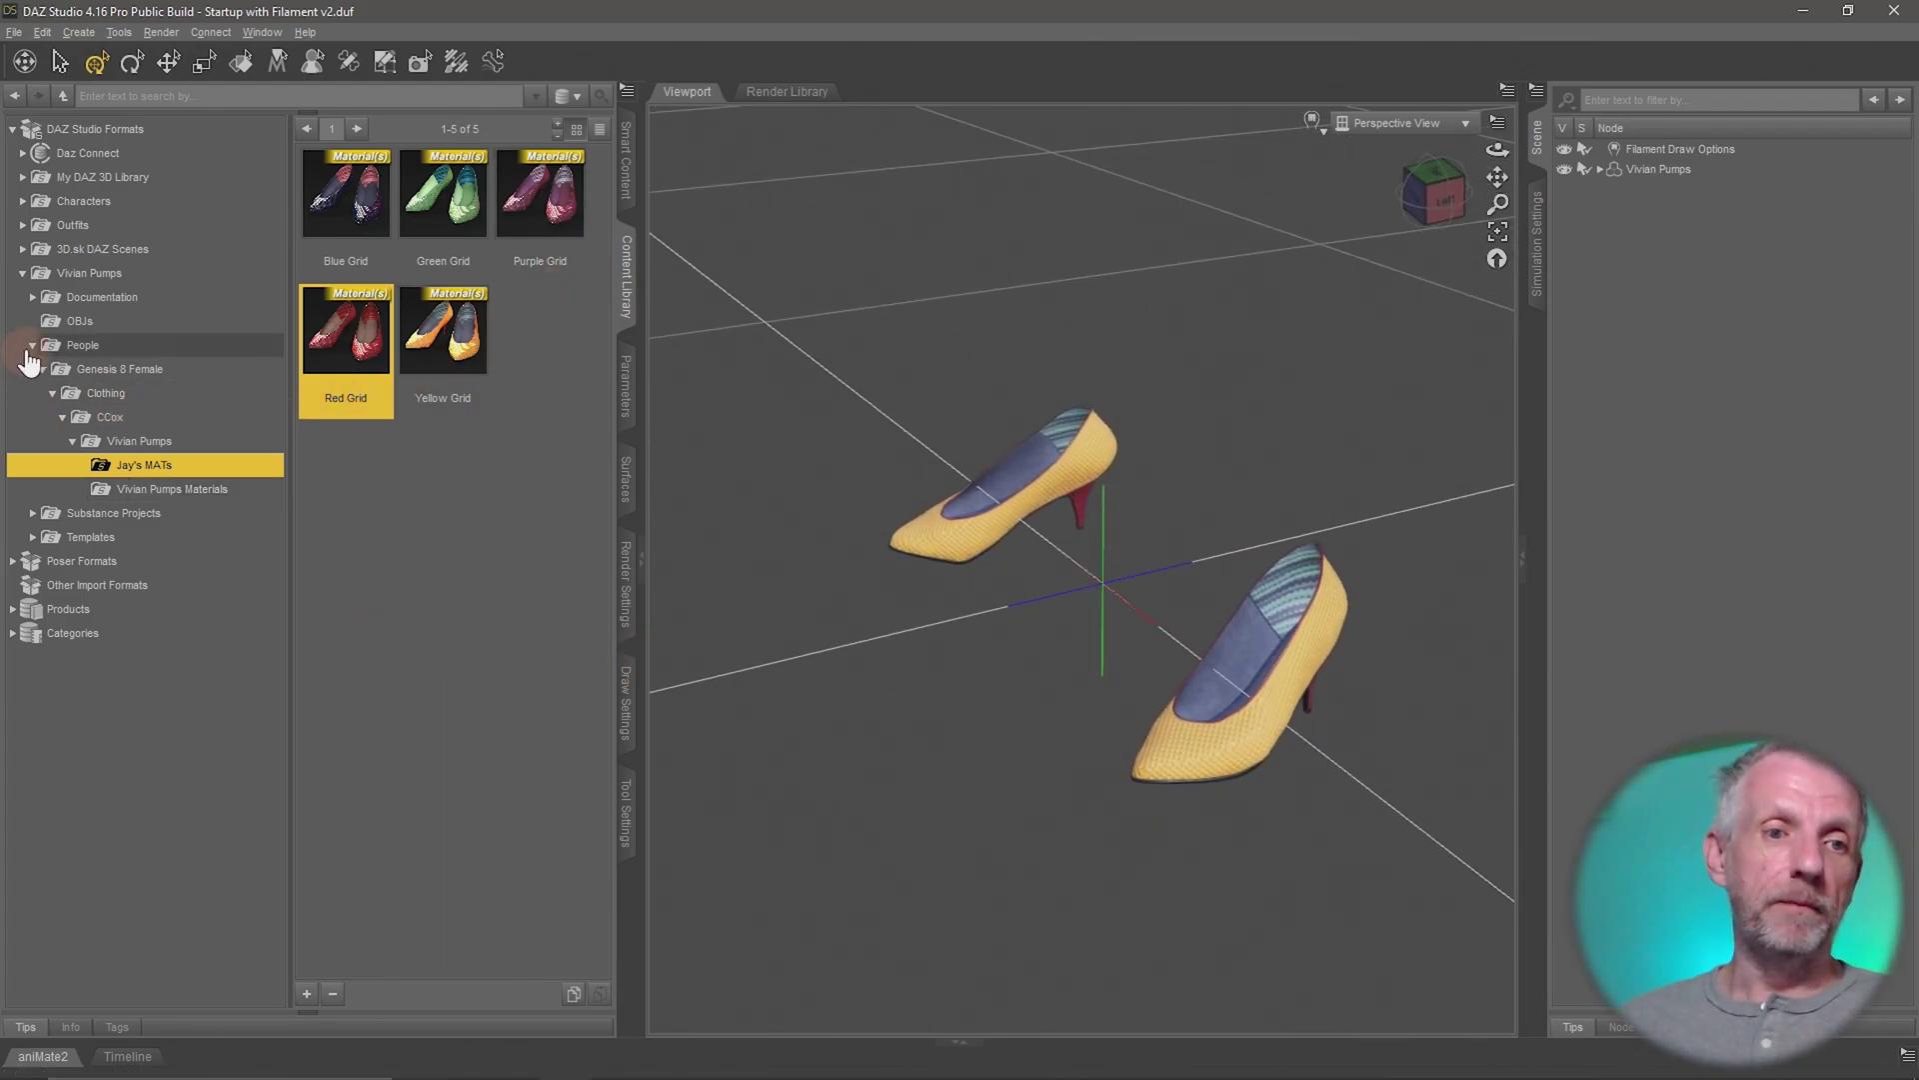
left_click(22, 273)
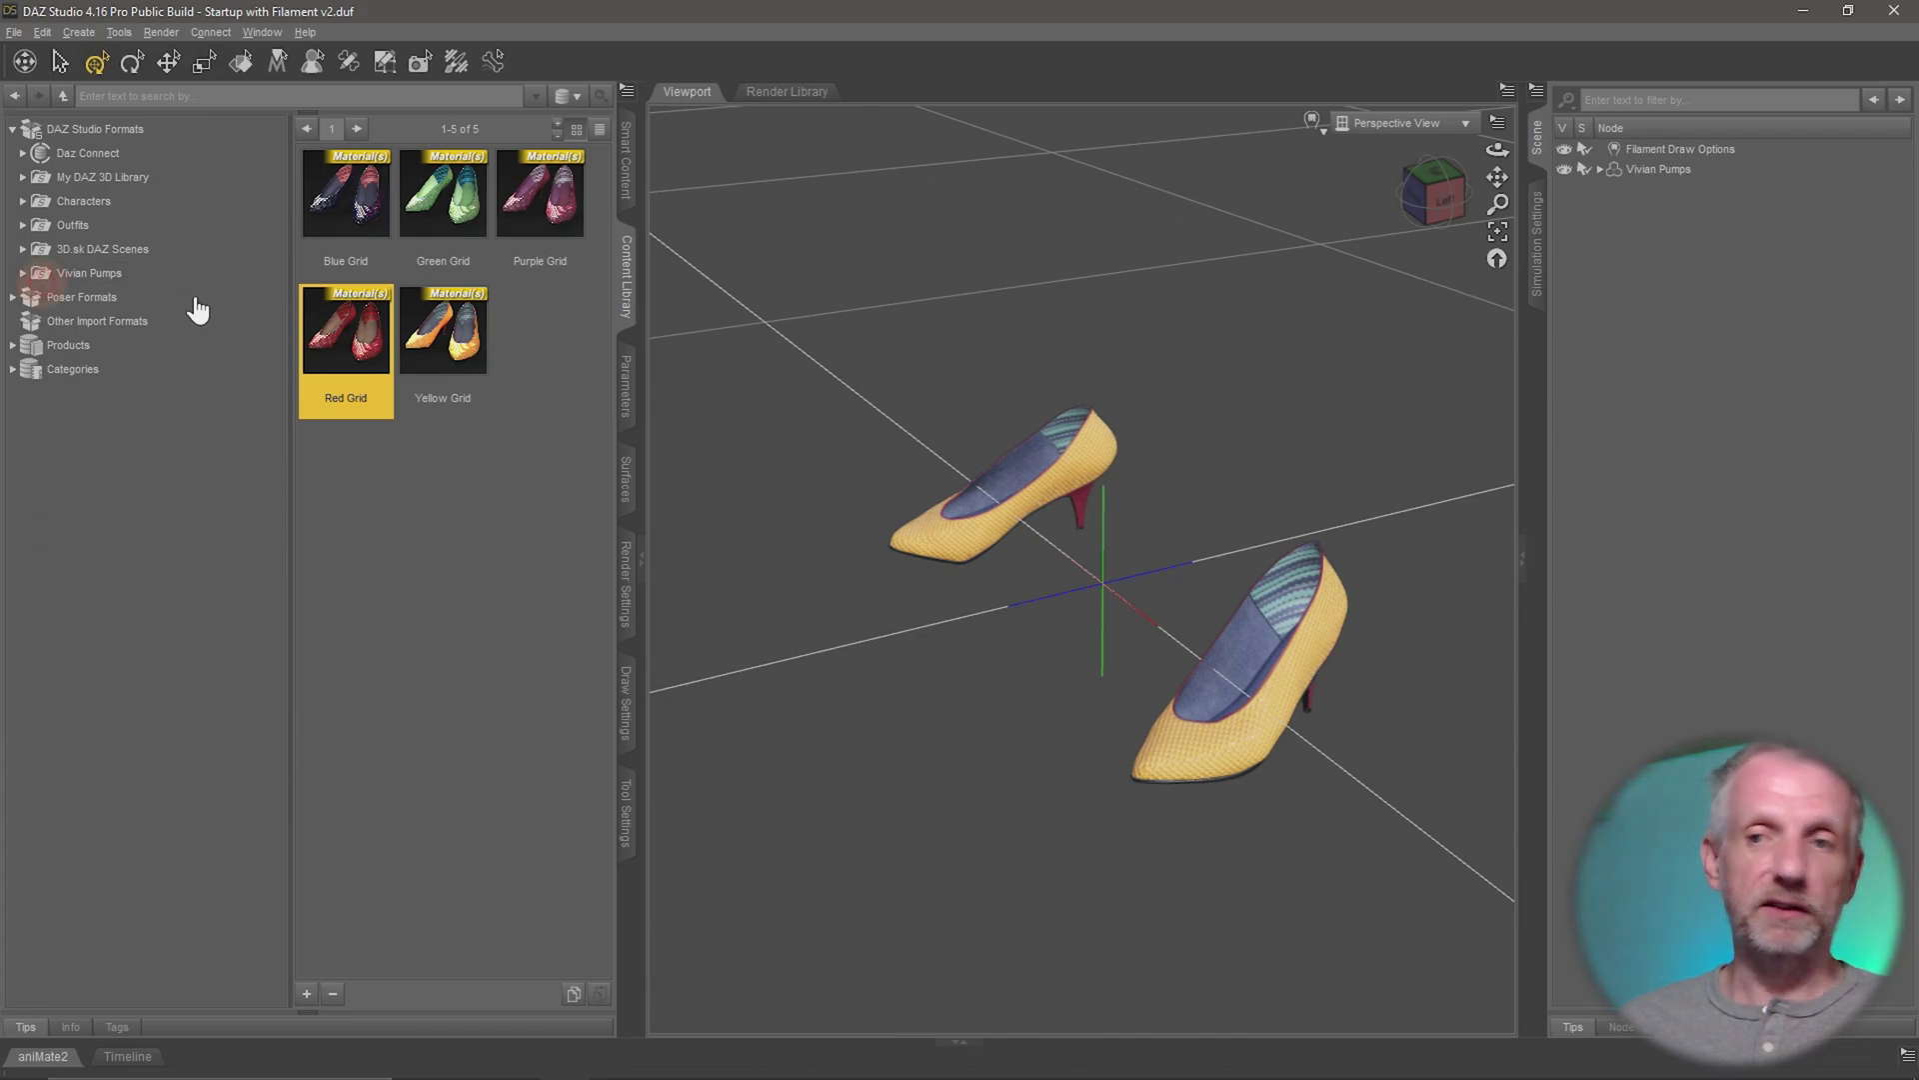
left_click(1660, 169)
key("Delete")
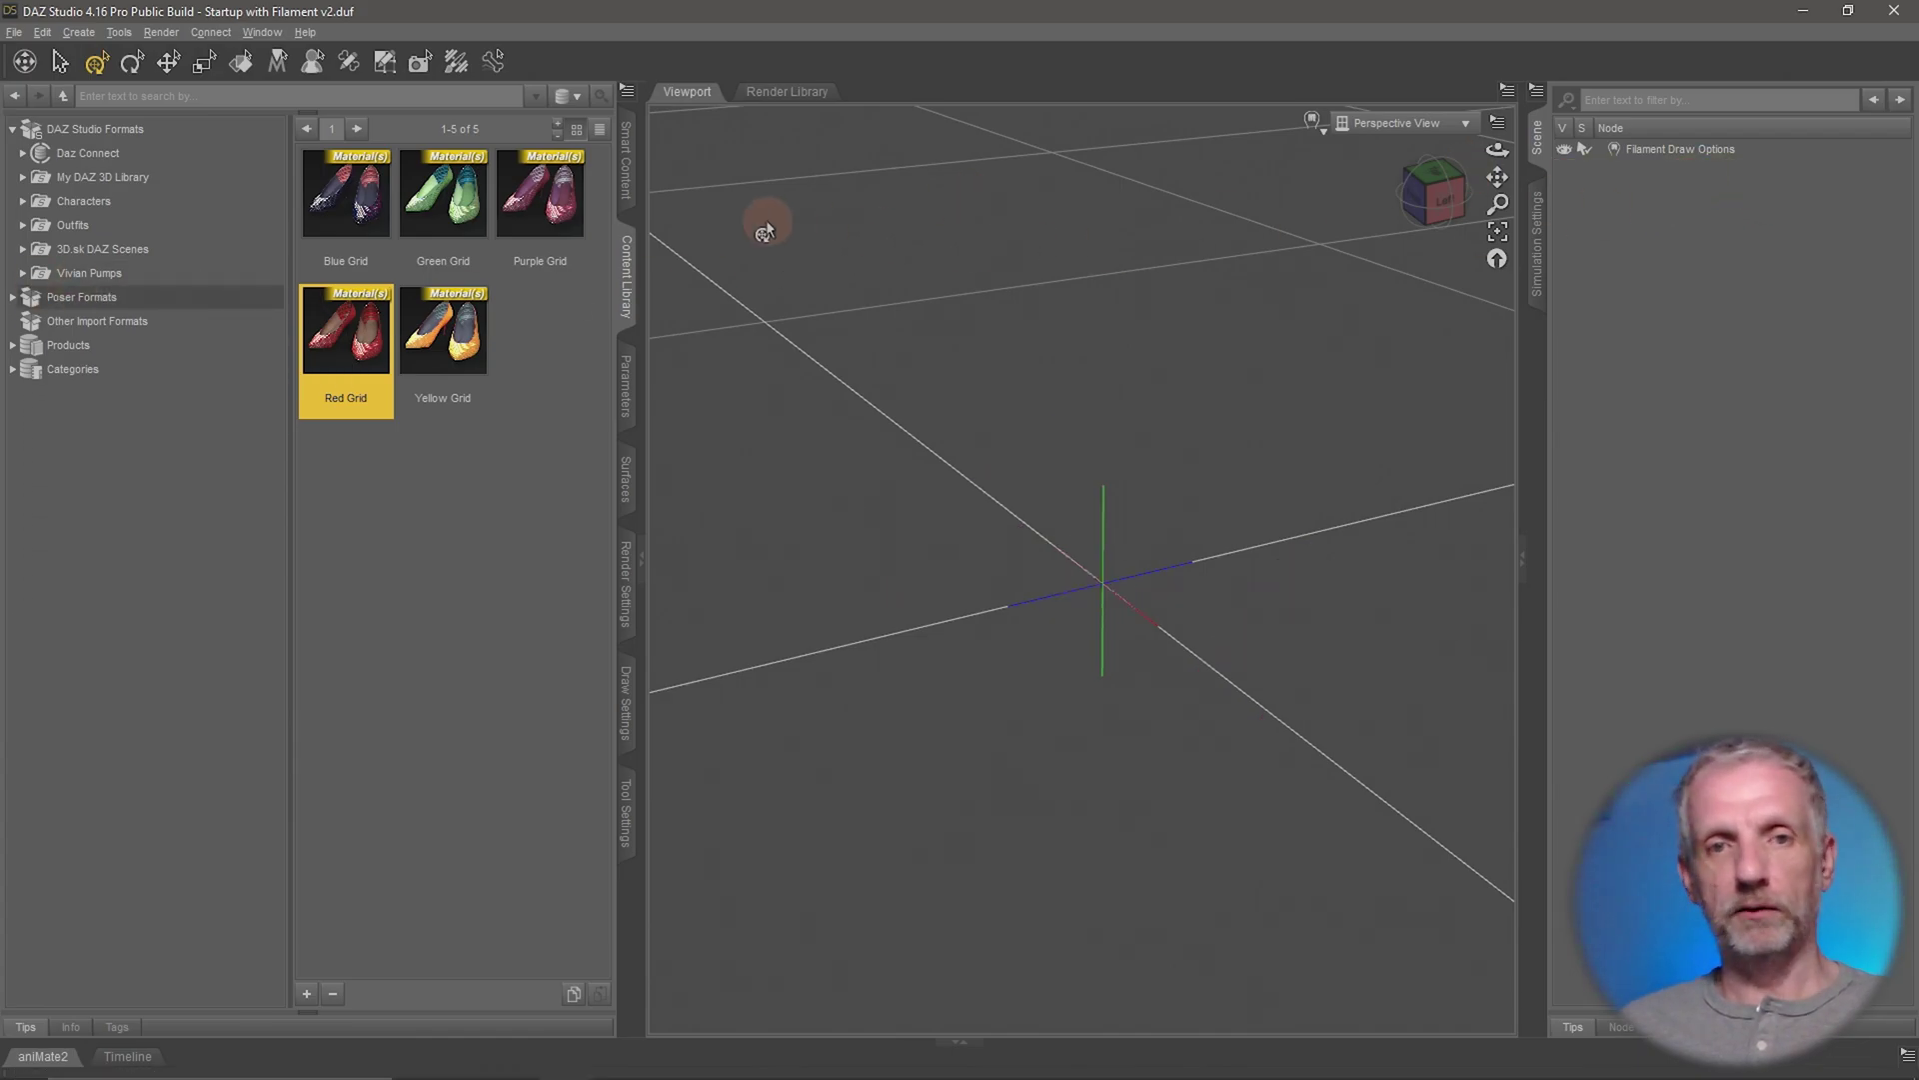
Switch to Smart Content, narrow its pane, and settle on the Products listing
left_click(614, 172)
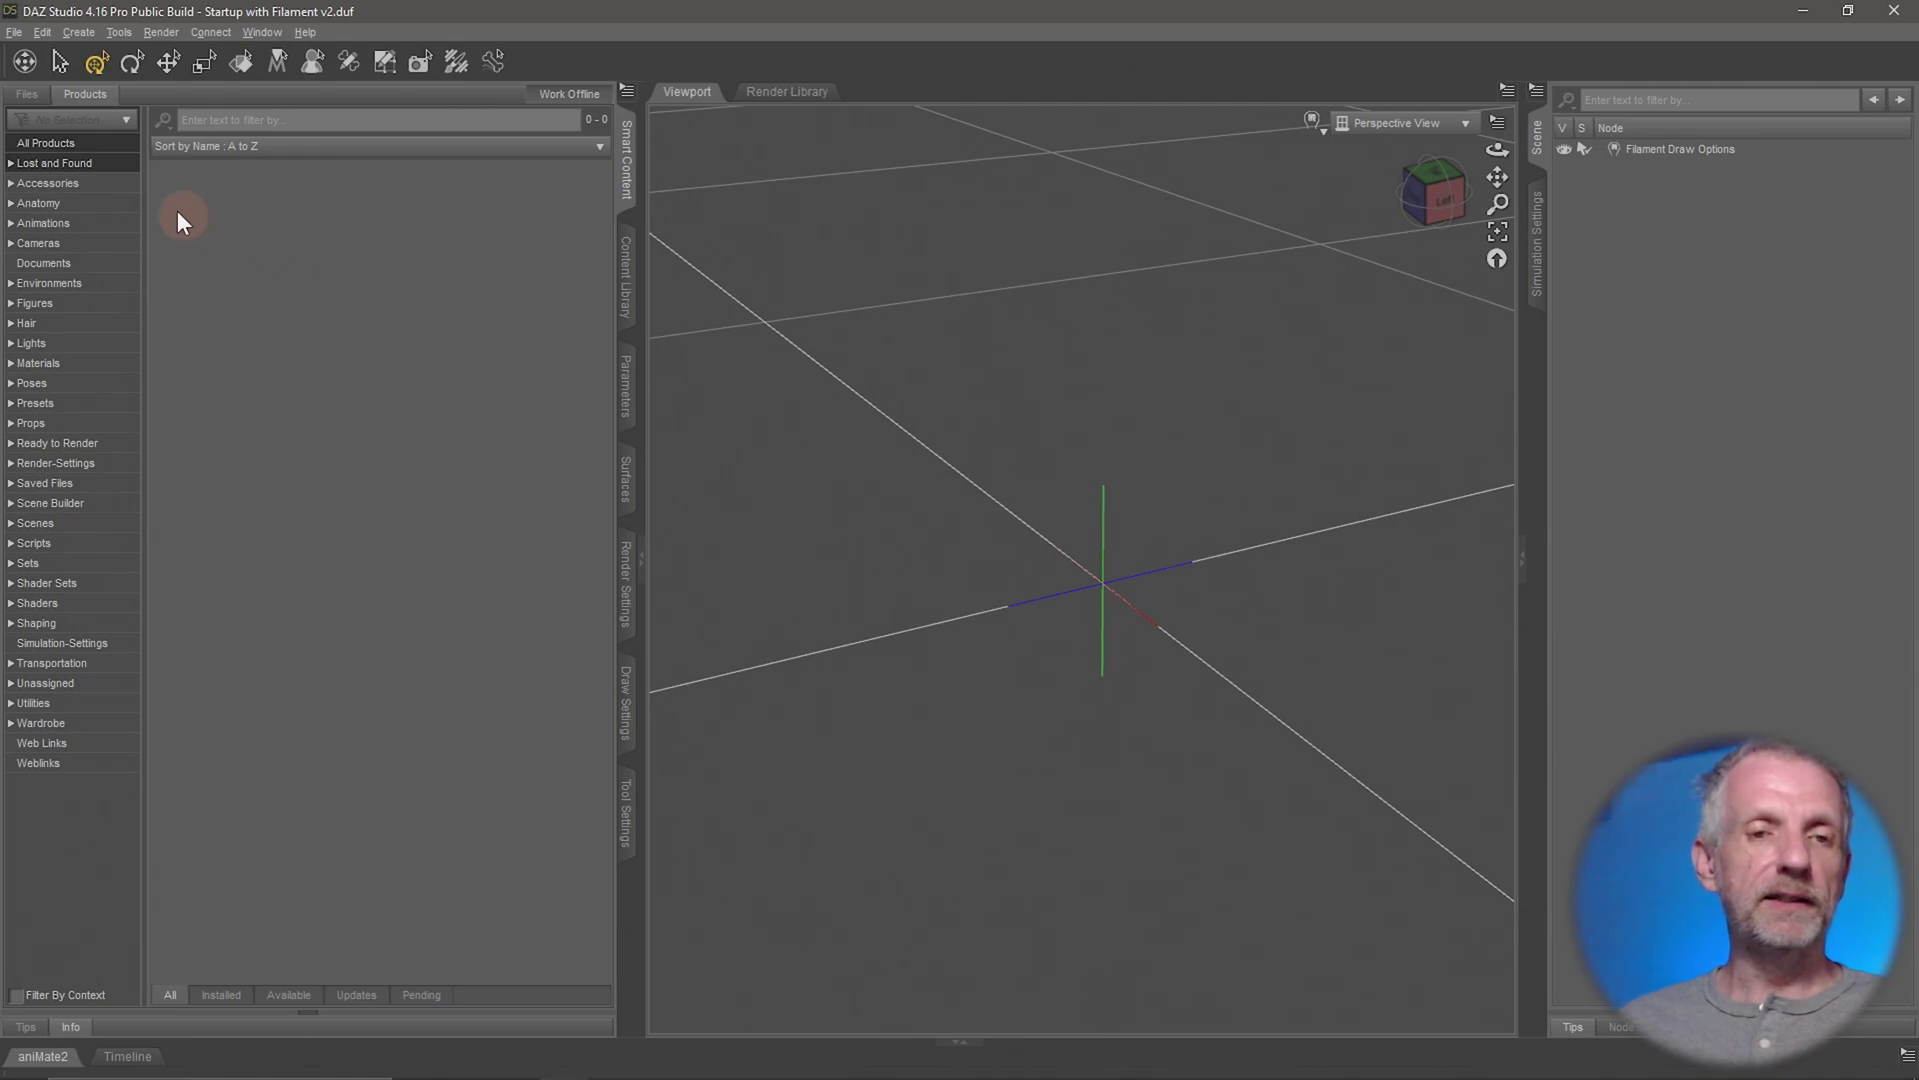
left_click_drag(643, 300, 511, 289)
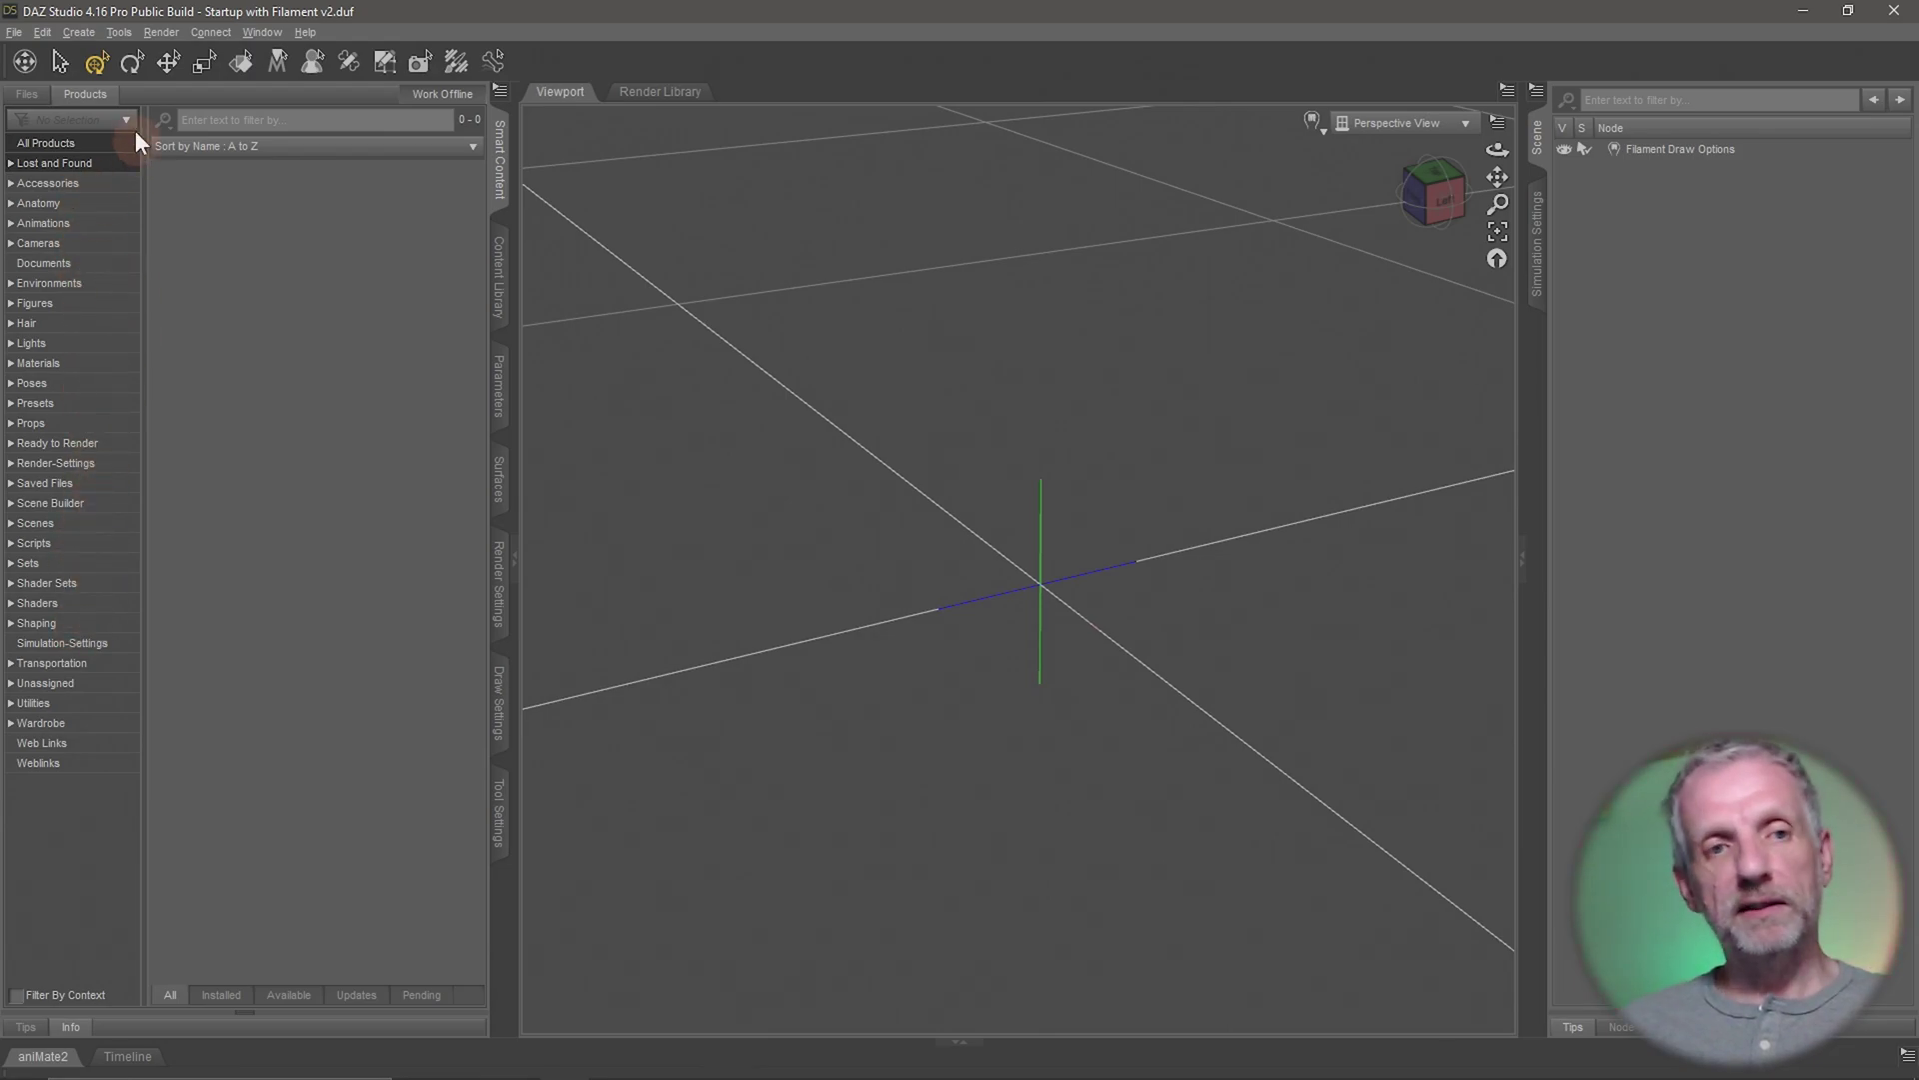
left_click(25, 98)
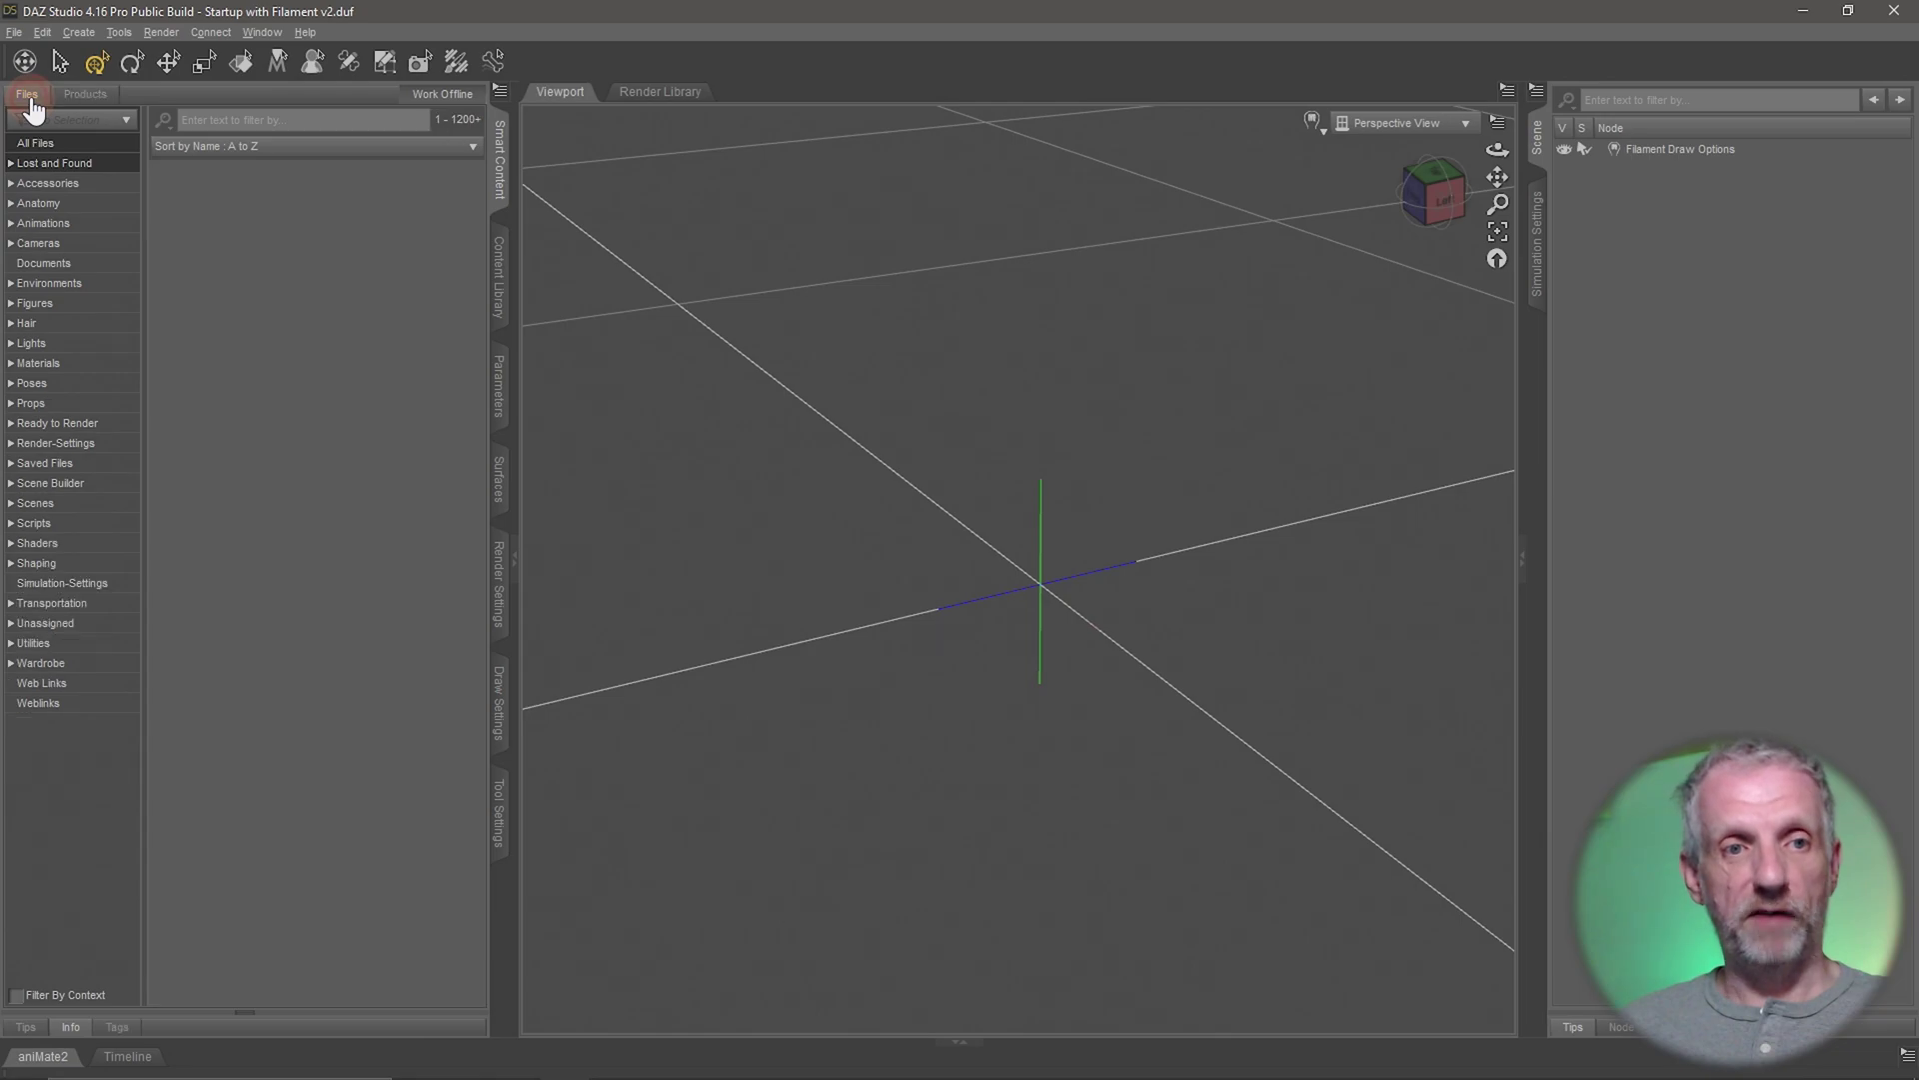
left_click(86, 97)
left_click(26, 95)
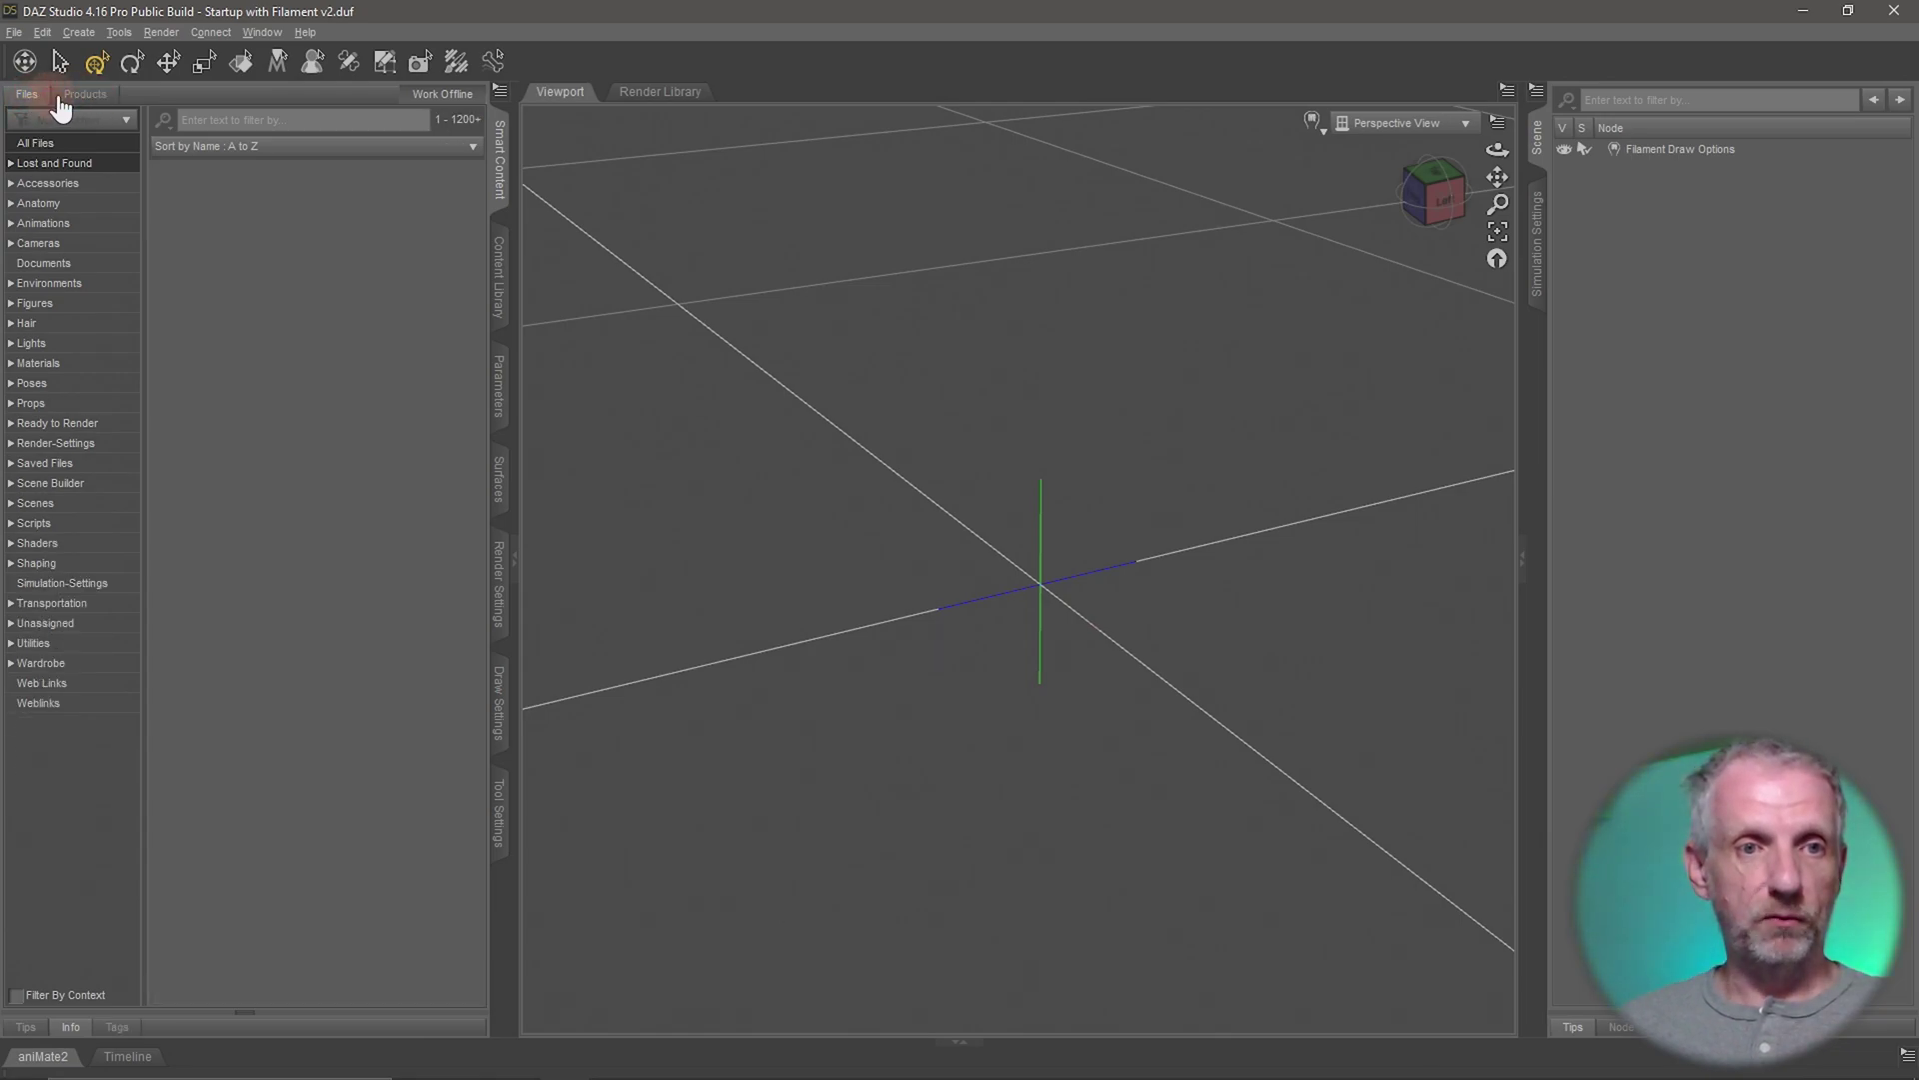
left_click(95, 98)
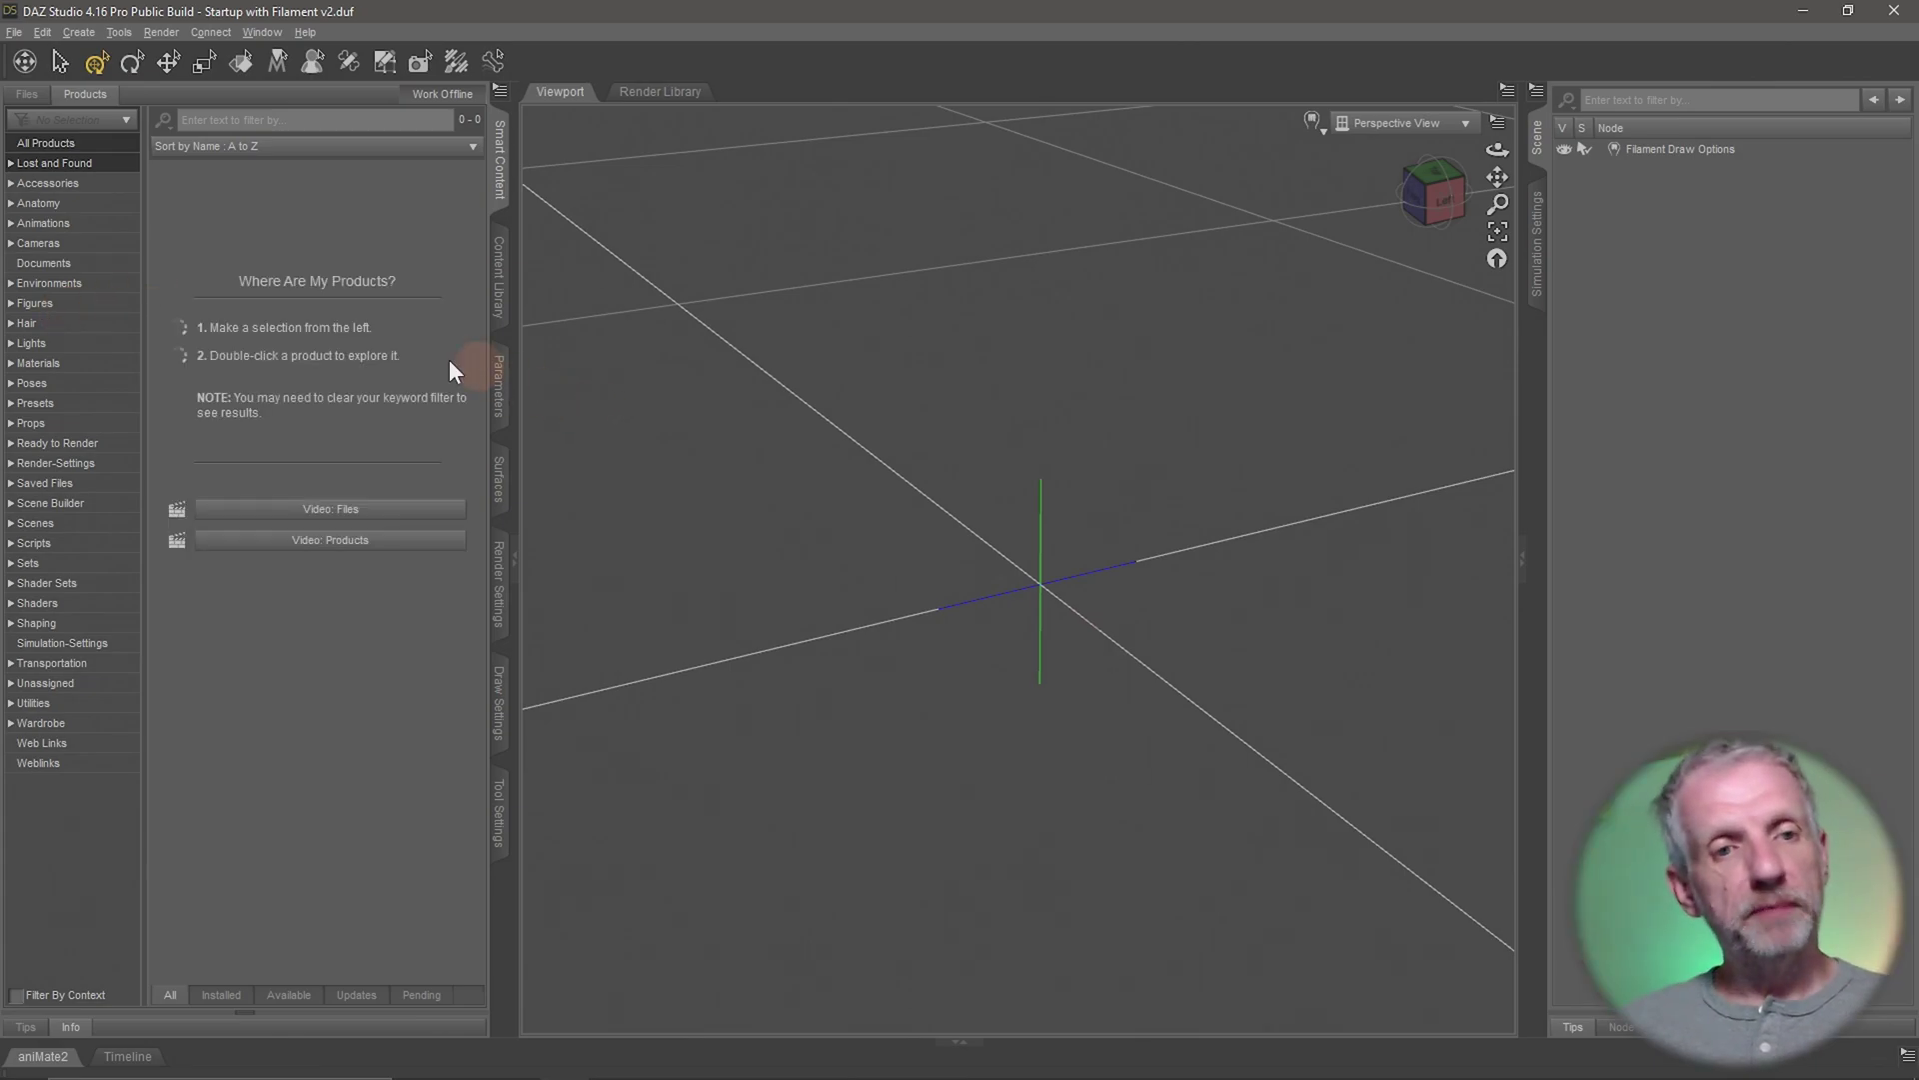
Filter Smart Content Products to the Hair category and scroll its 175 items
left_click(112, 324)
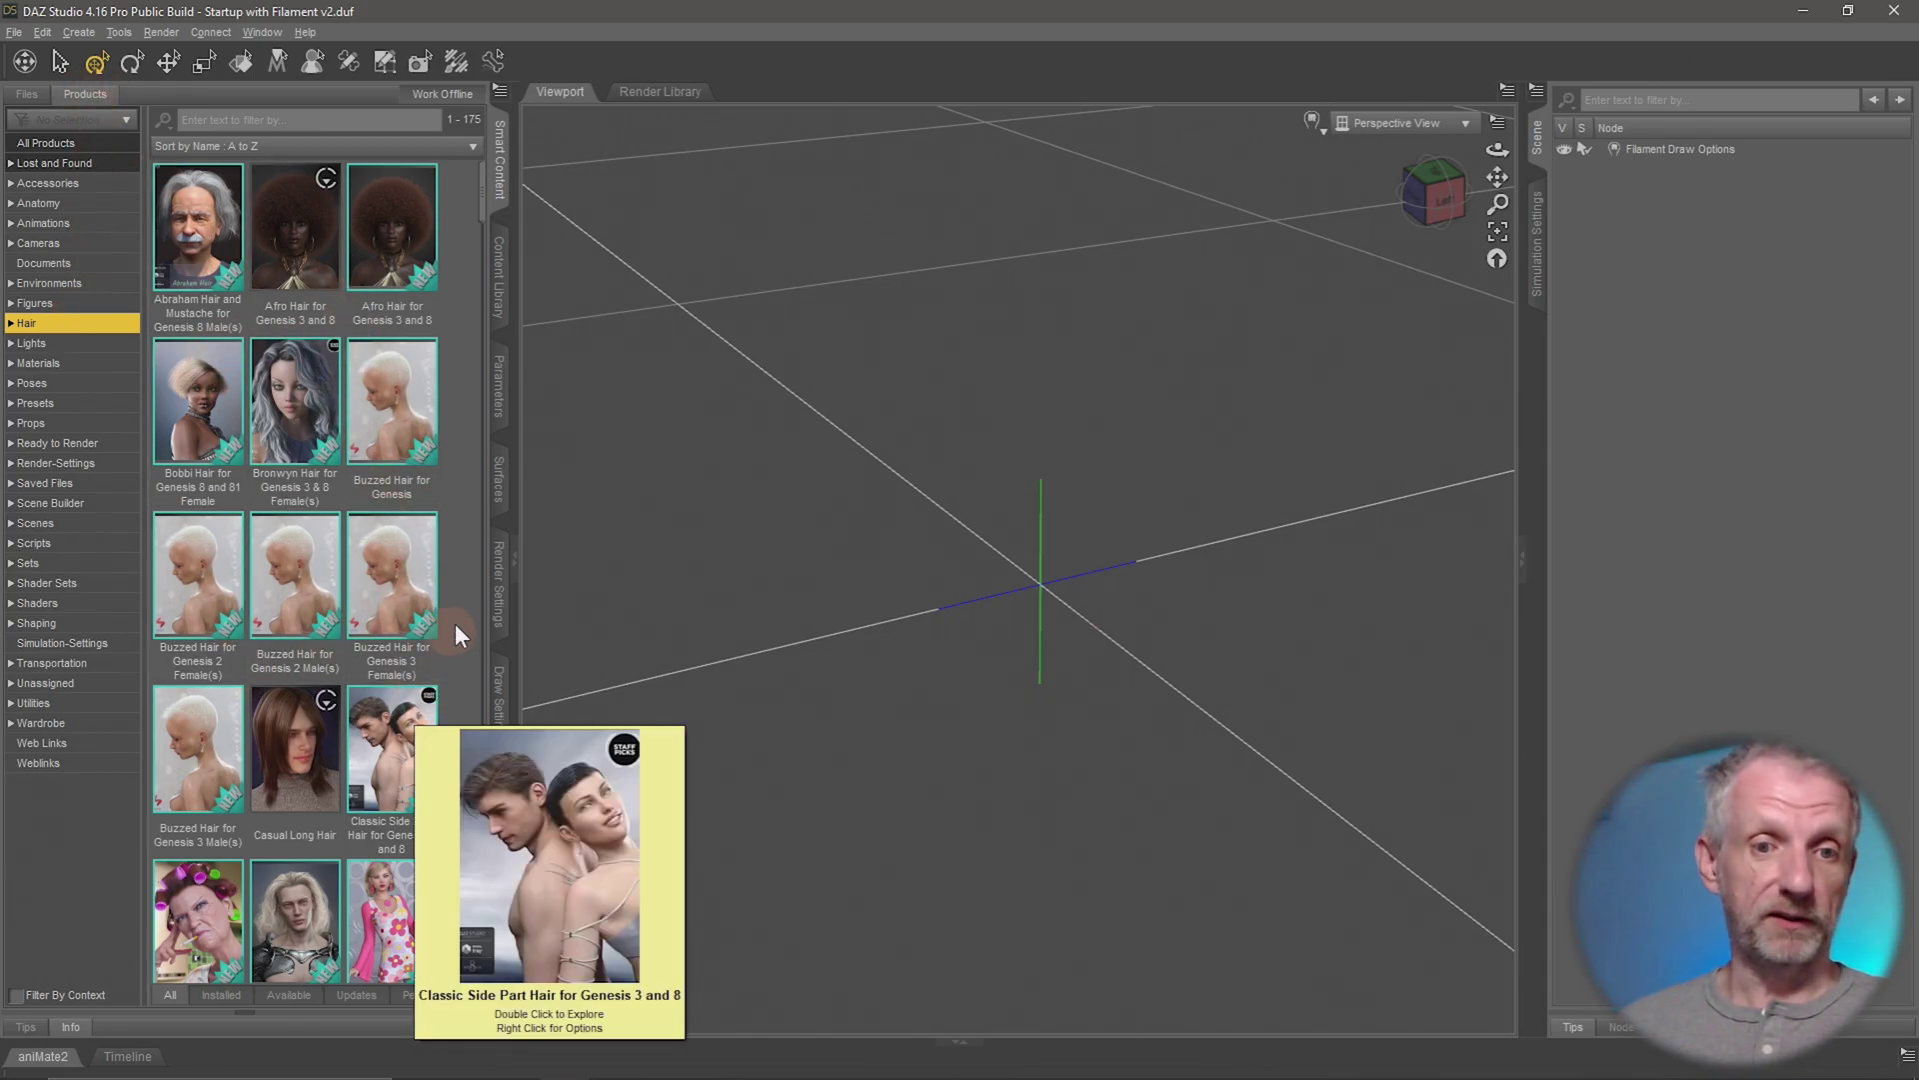
scroll(460, 605, "down", 3)
scroll(460, 606, "down", 15)
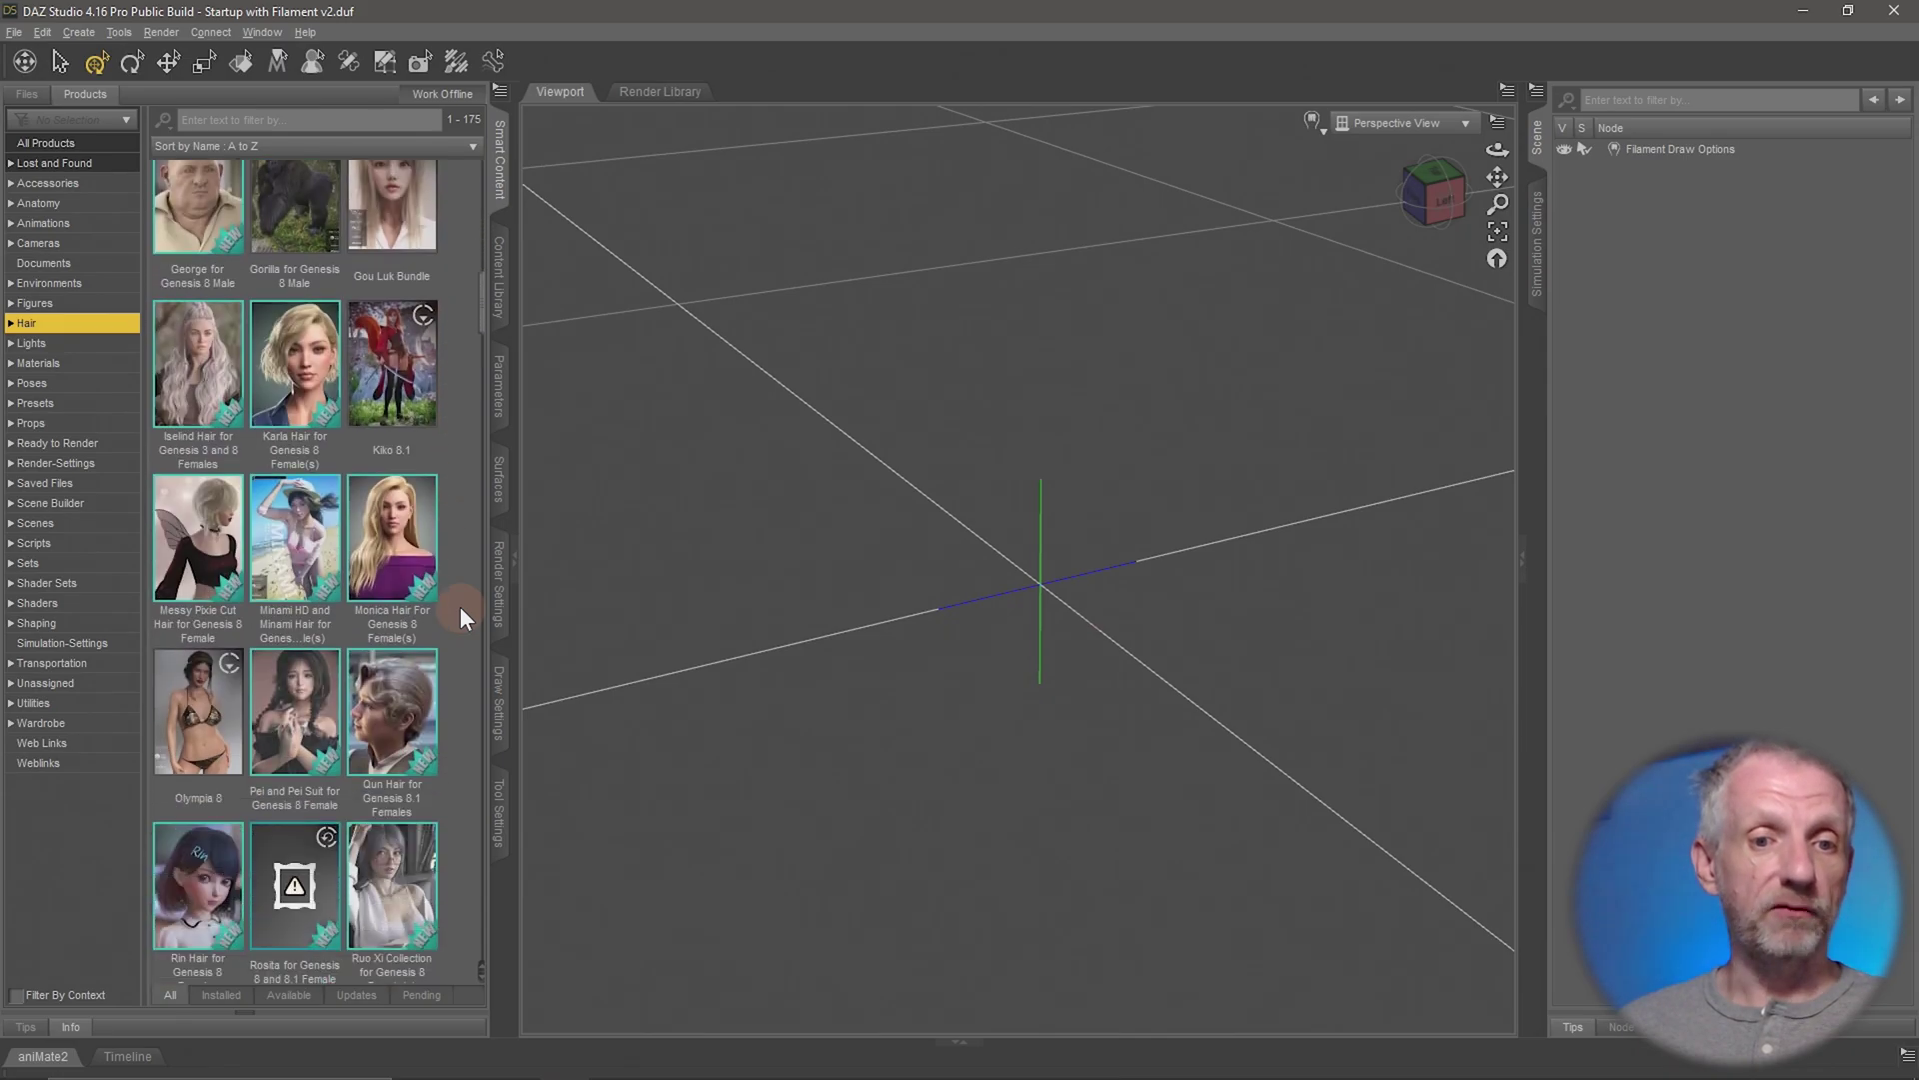
scroll(470, 602, "up", 15)
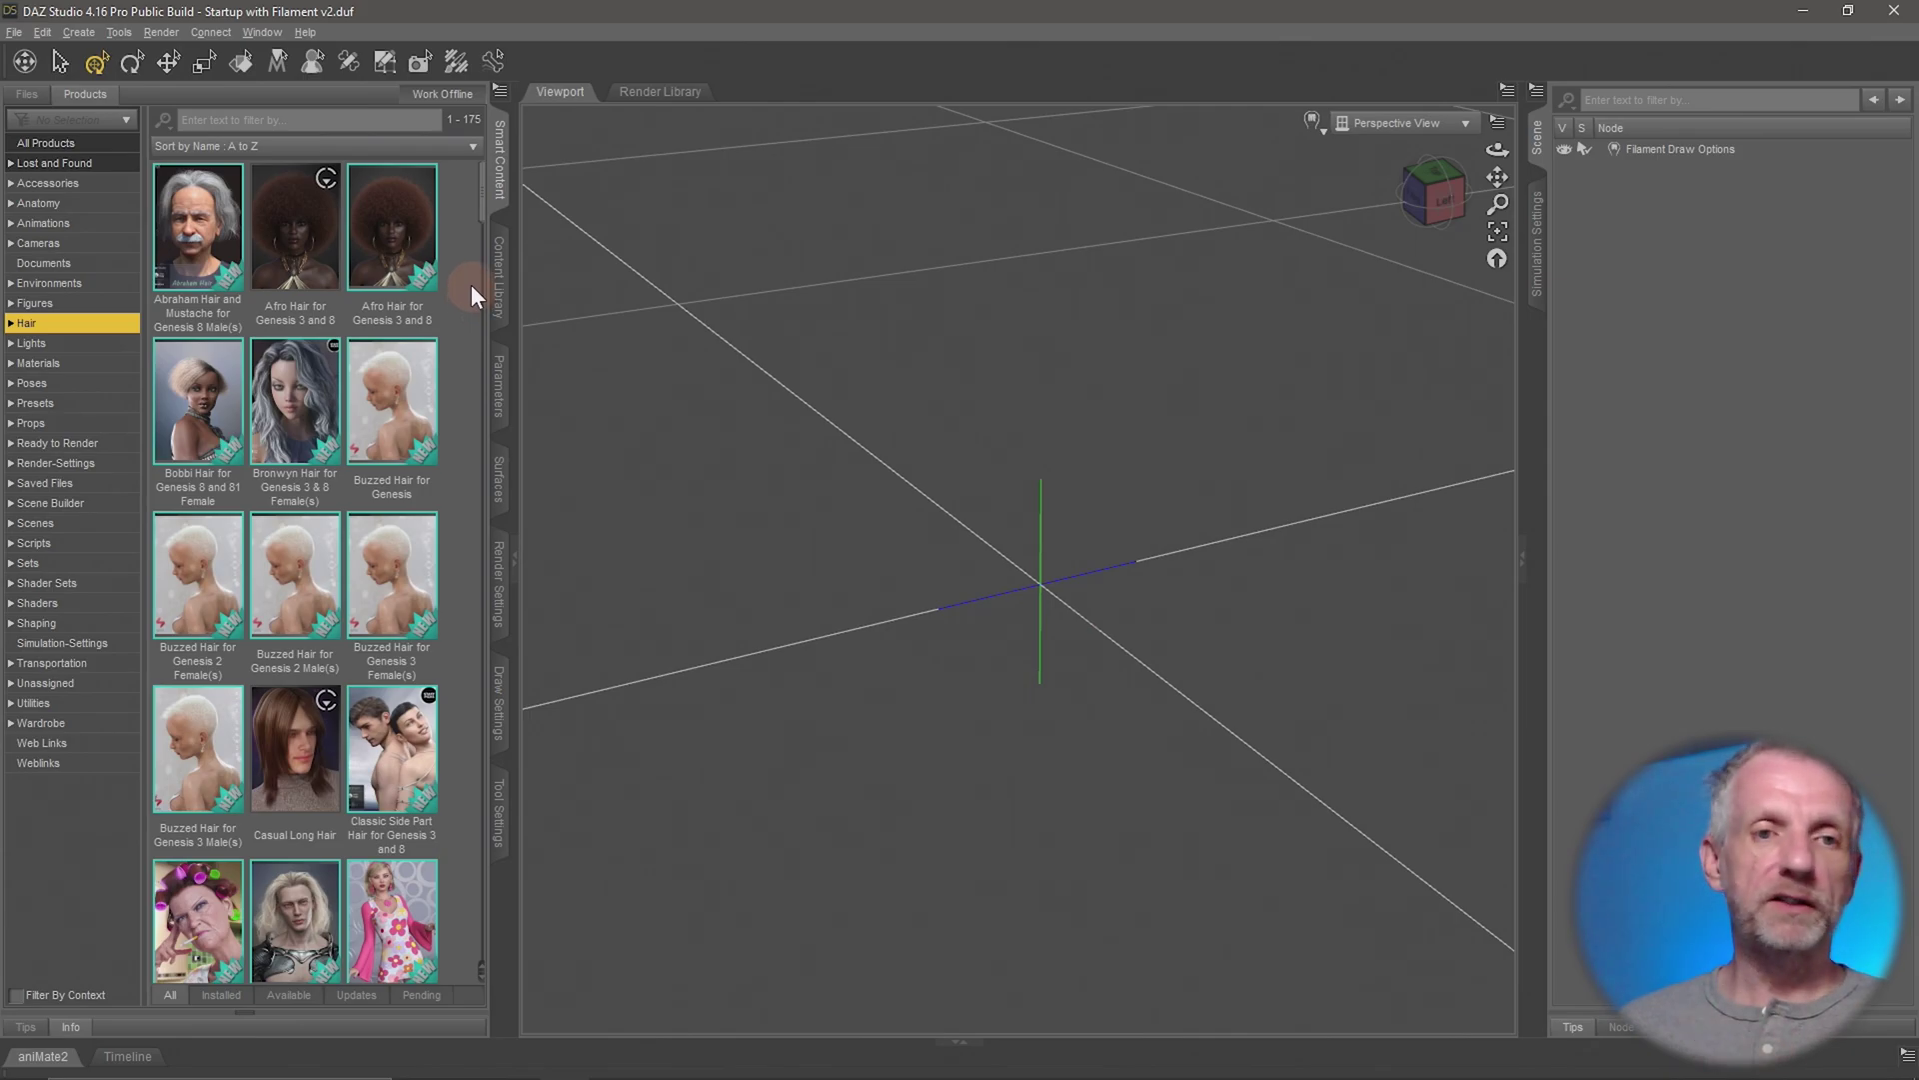
Open Abraham Hair and Mustache and review its Hair items: Load All, Hair, Mustache
left_click(219, 244)
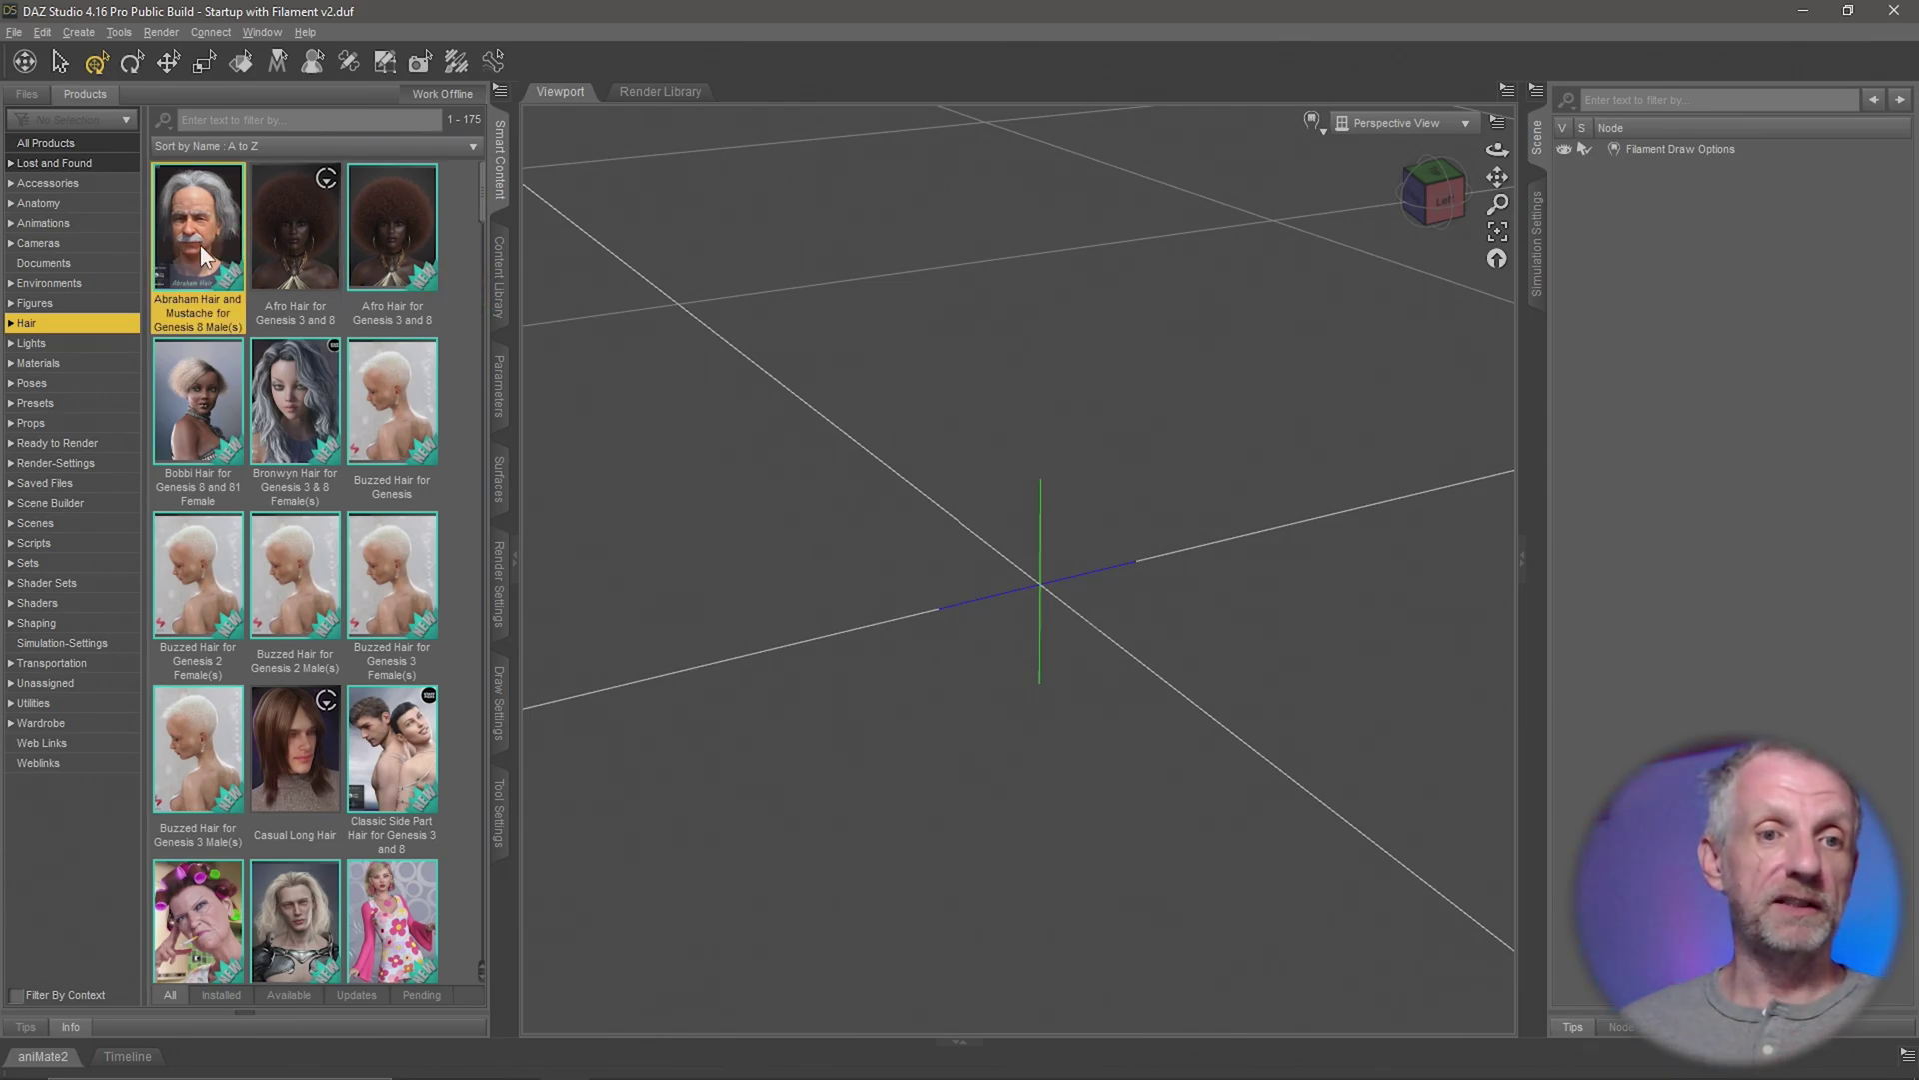
double_click(201, 244)
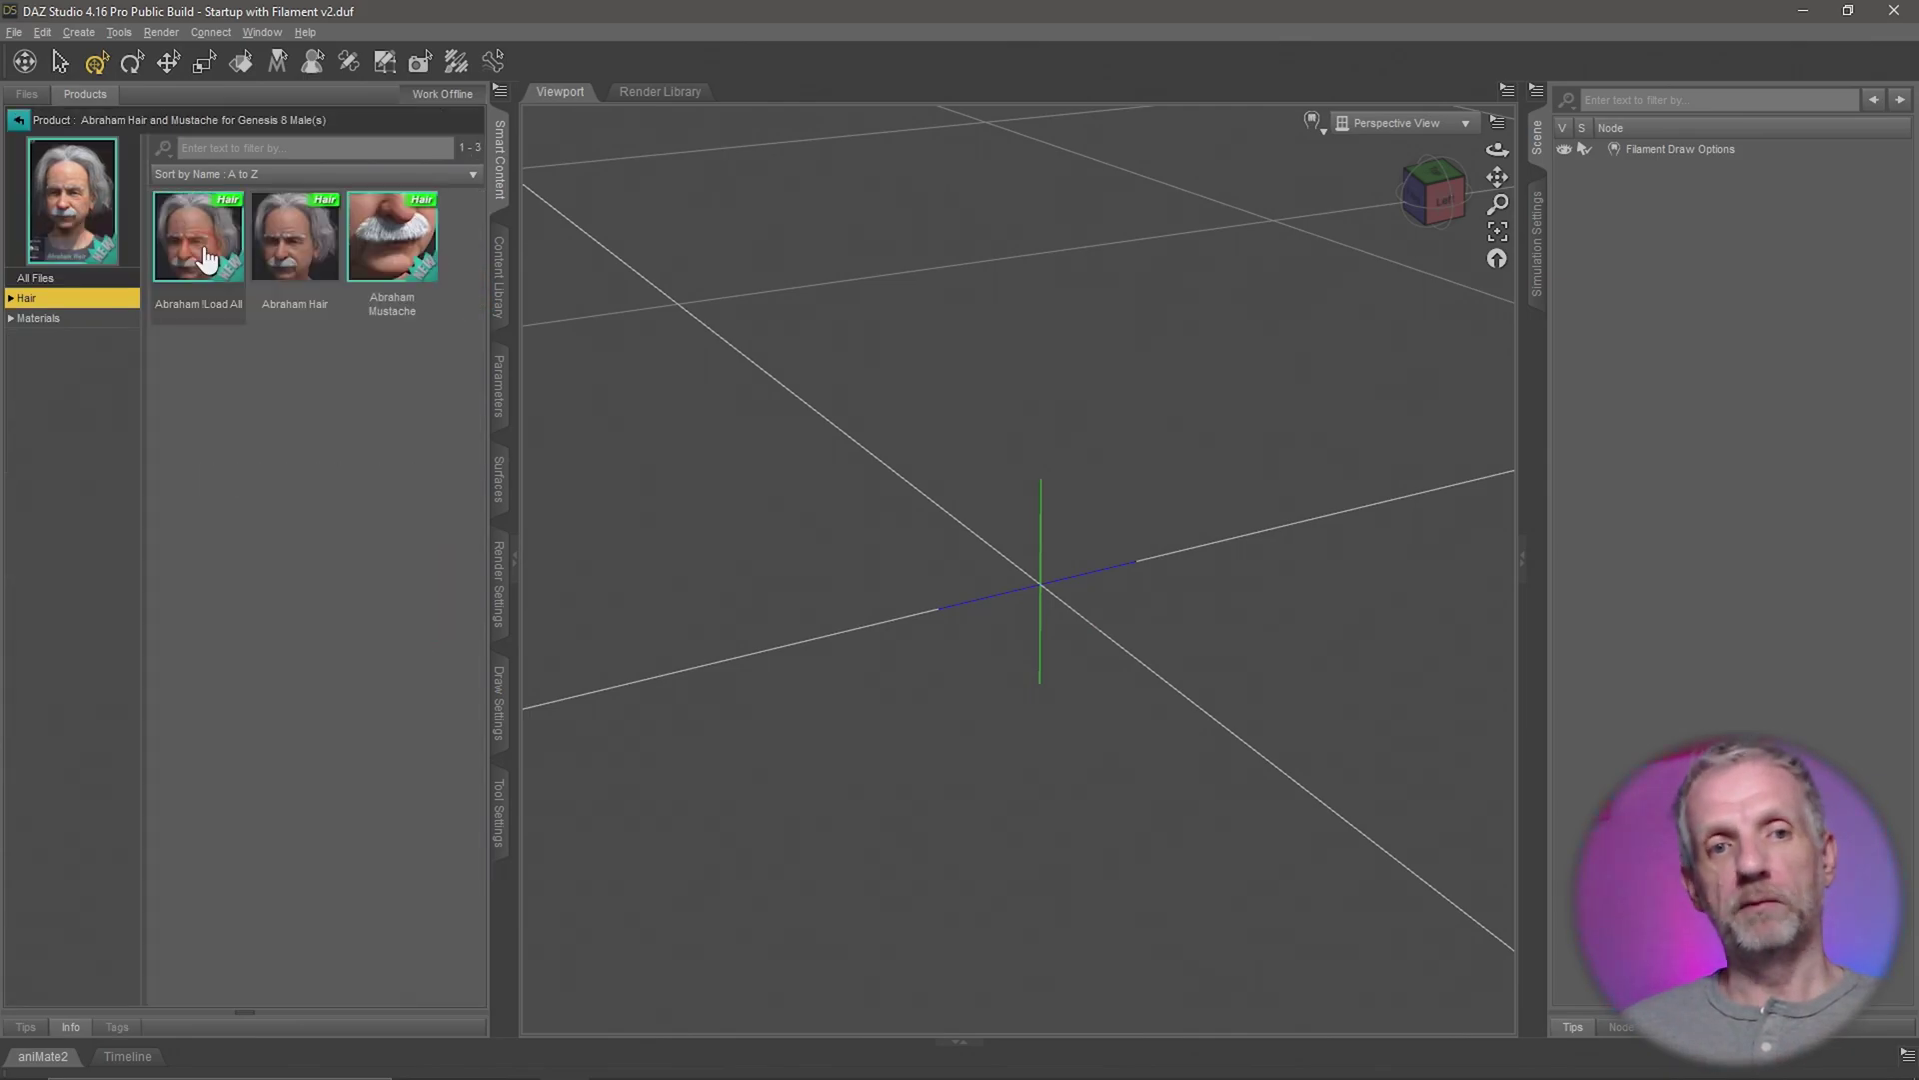
left_click(80, 300)
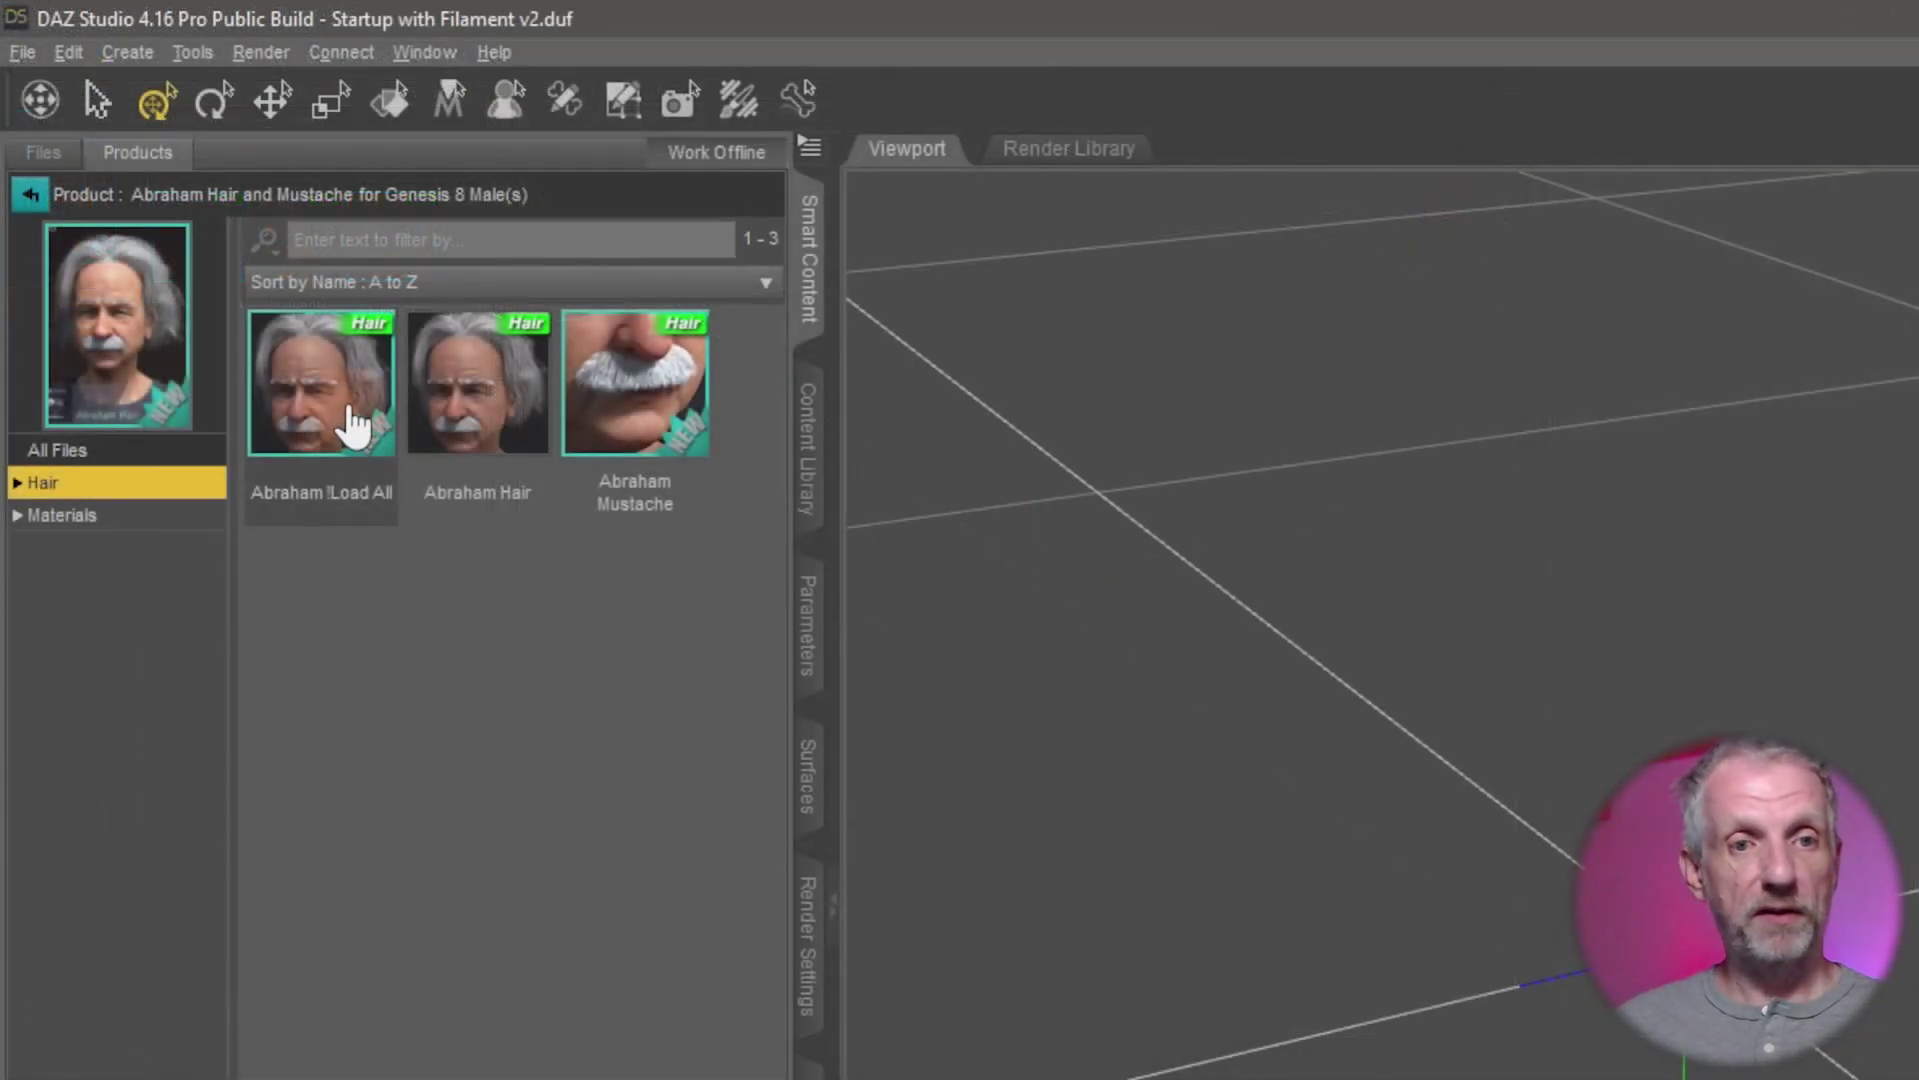
left_click(350, 428)
left_click(341, 490)
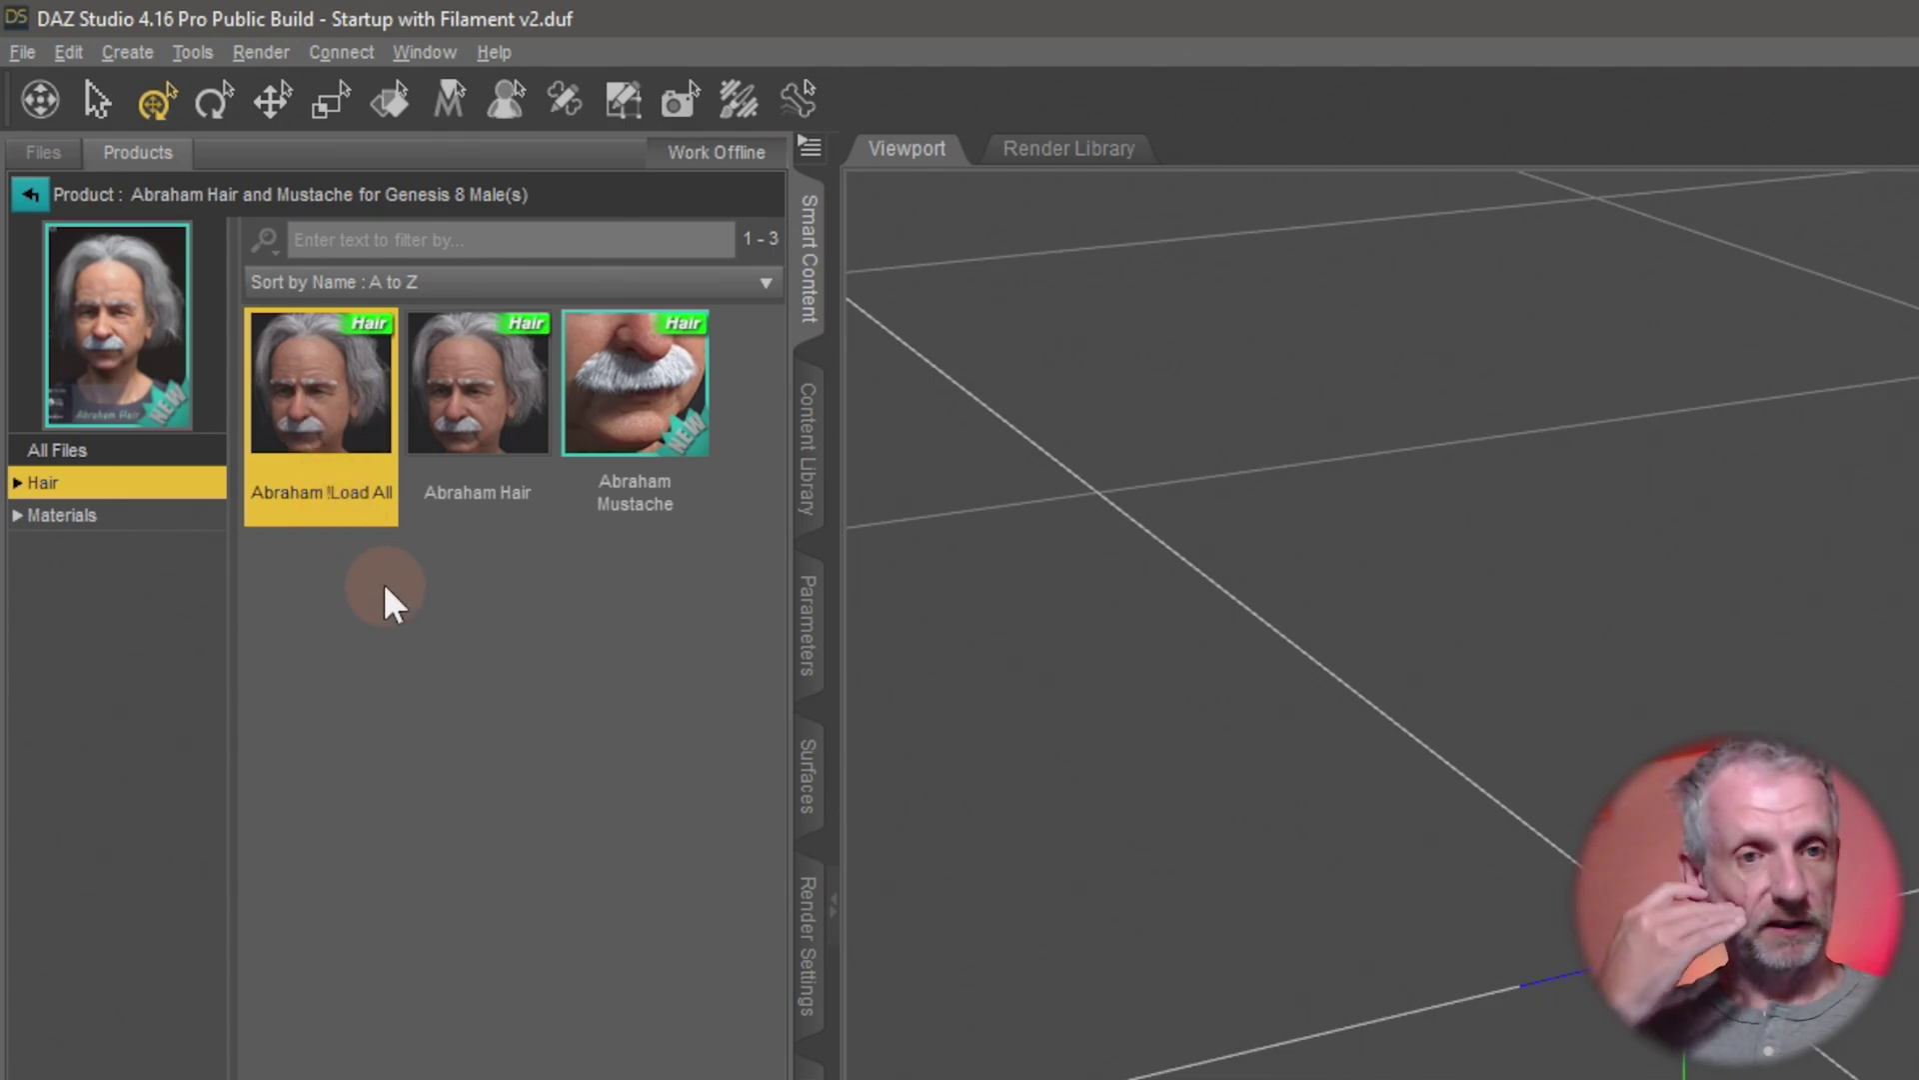
left_click(460, 420)
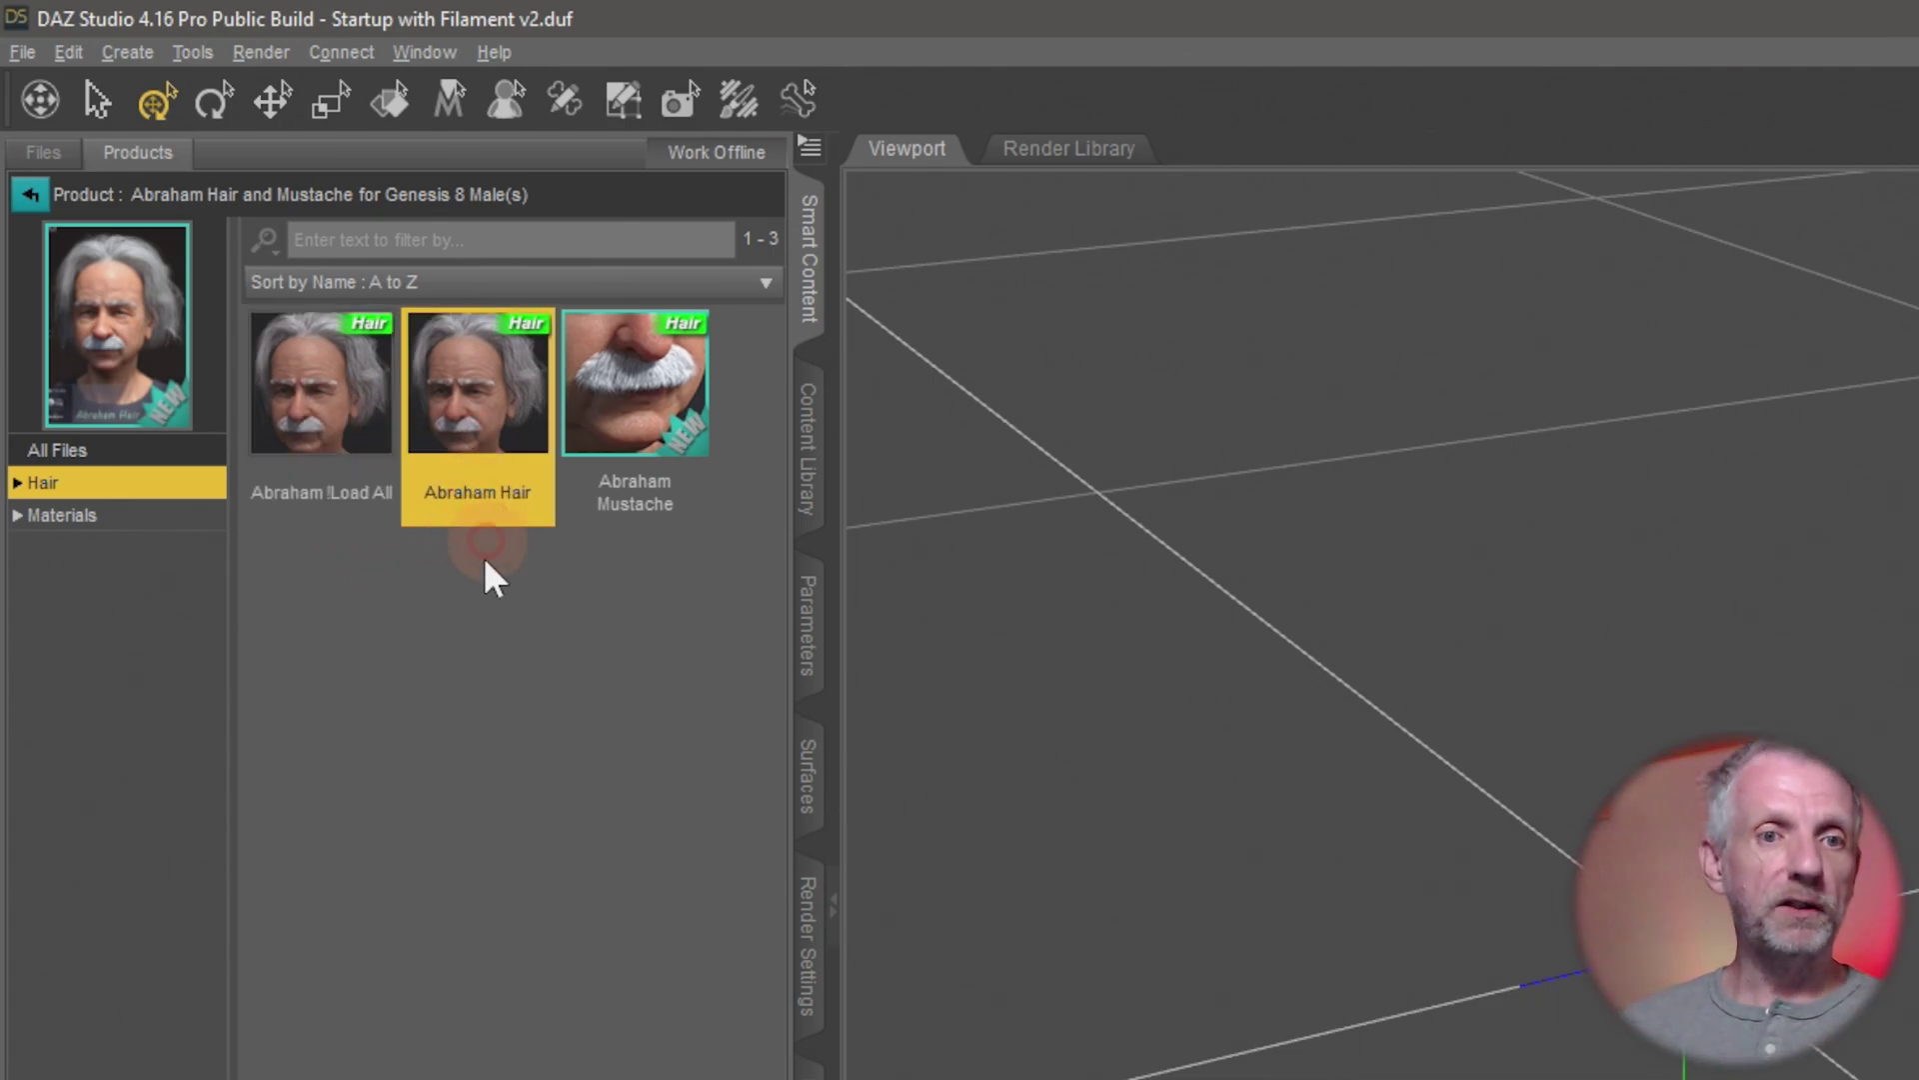
left_click(644, 445)
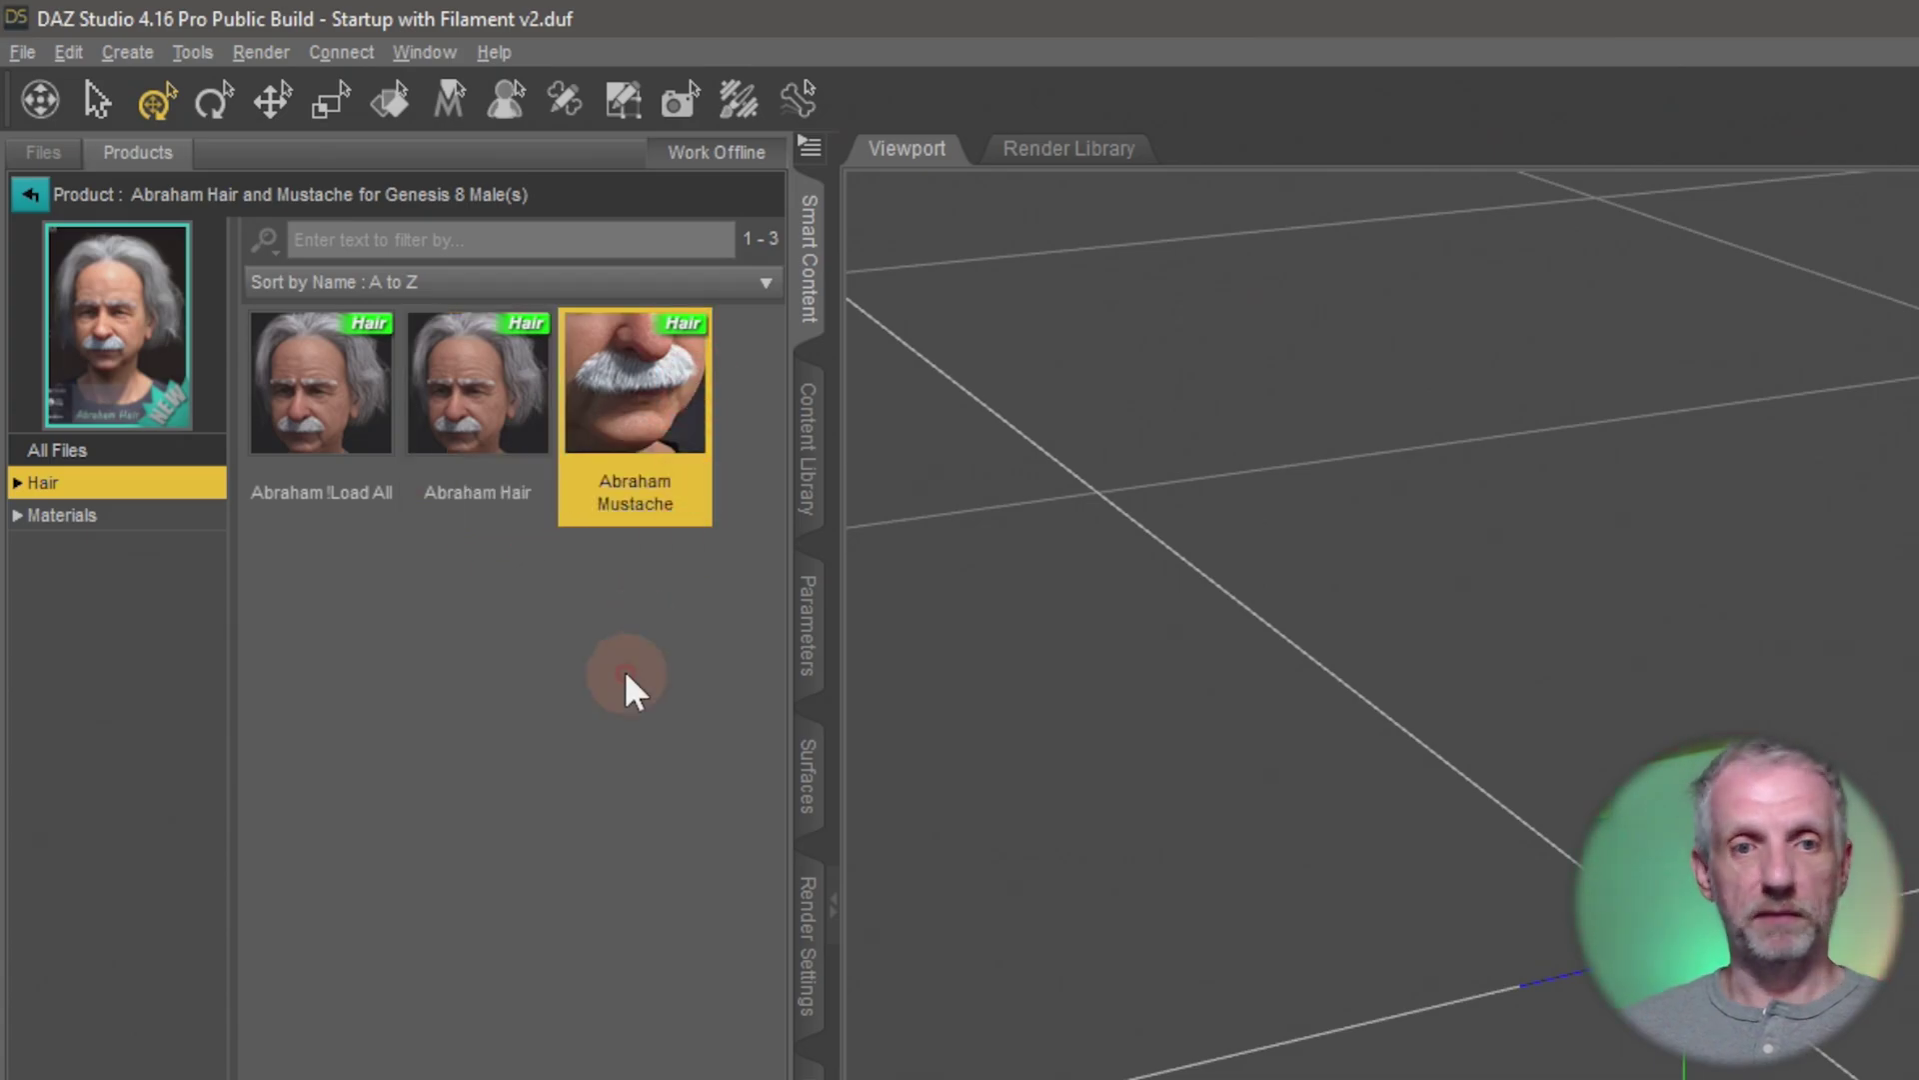
left_click(290, 530)
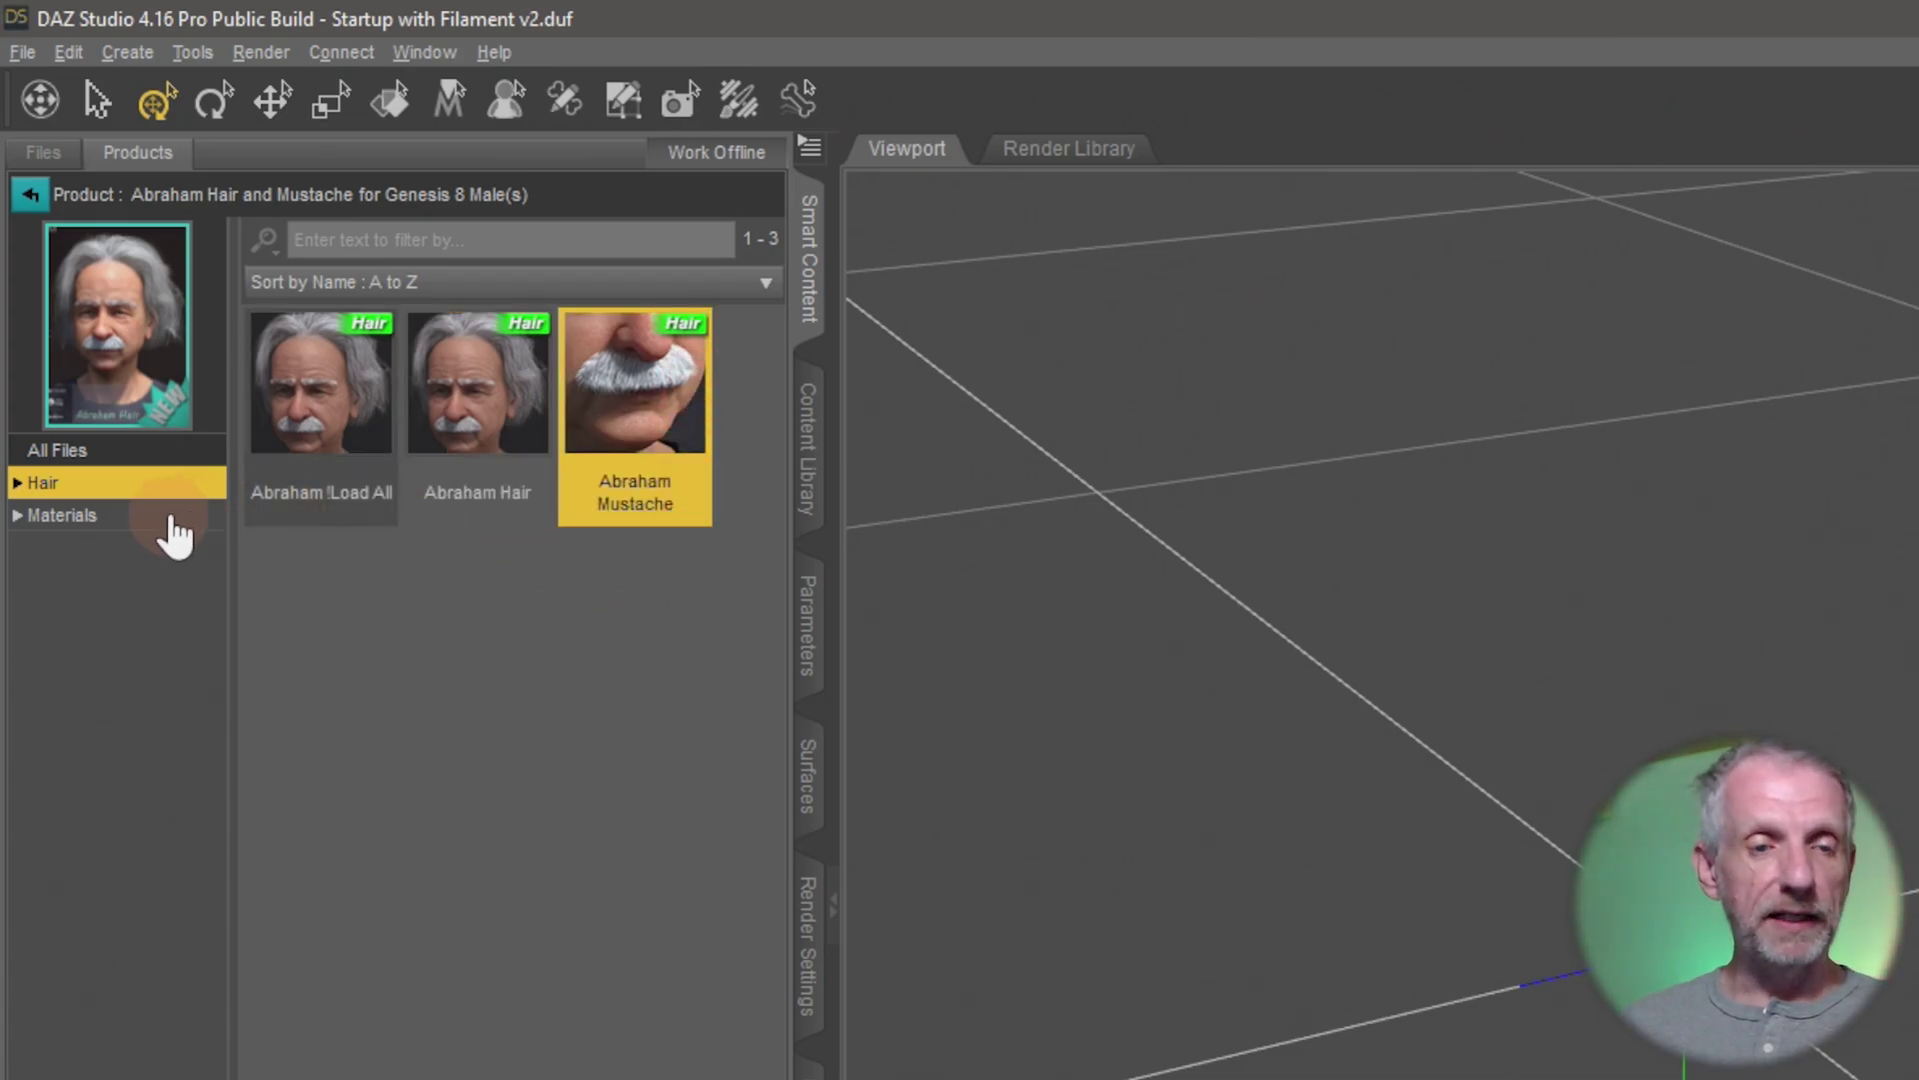
Compare the product's 3Delight and Iray hair material presets, then return to its Hair items
left_click(140, 520)
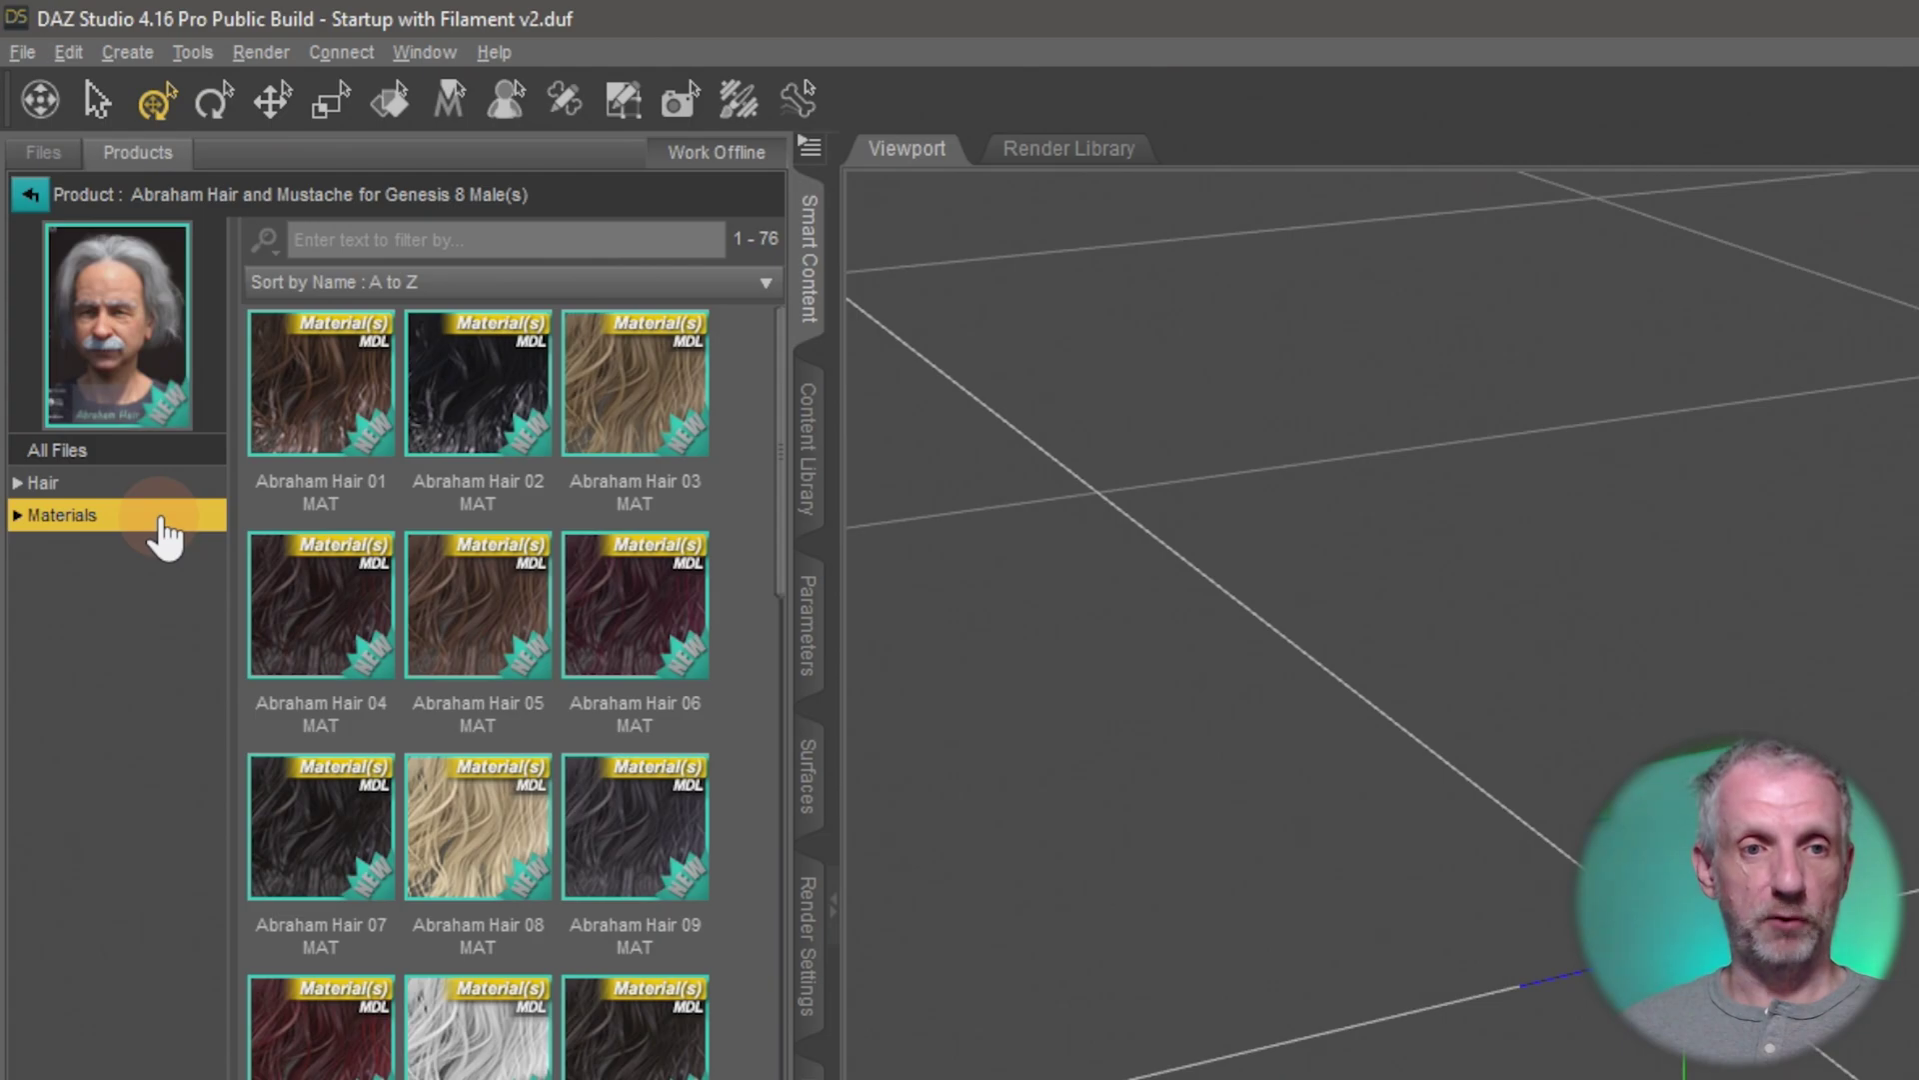
double_click(160, 517)
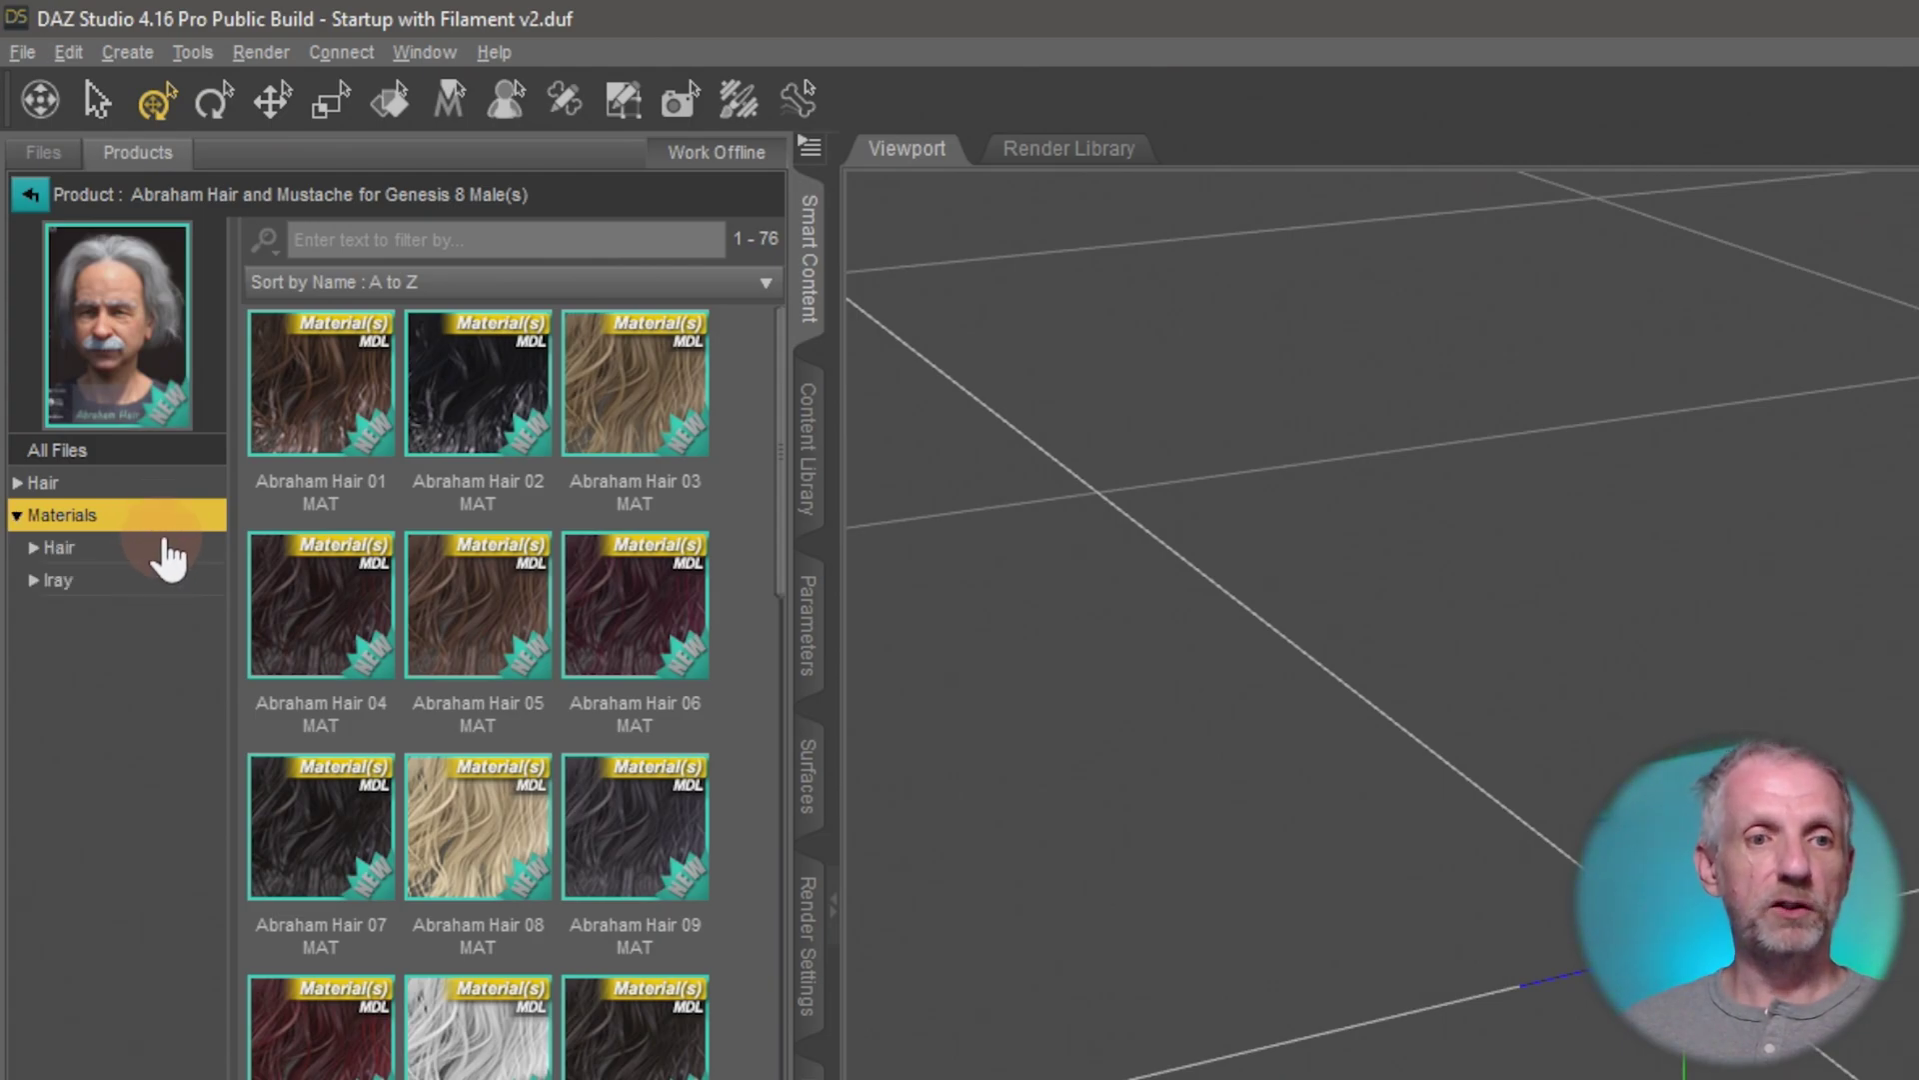
left_click(163, 546)
left_click(165, 580)
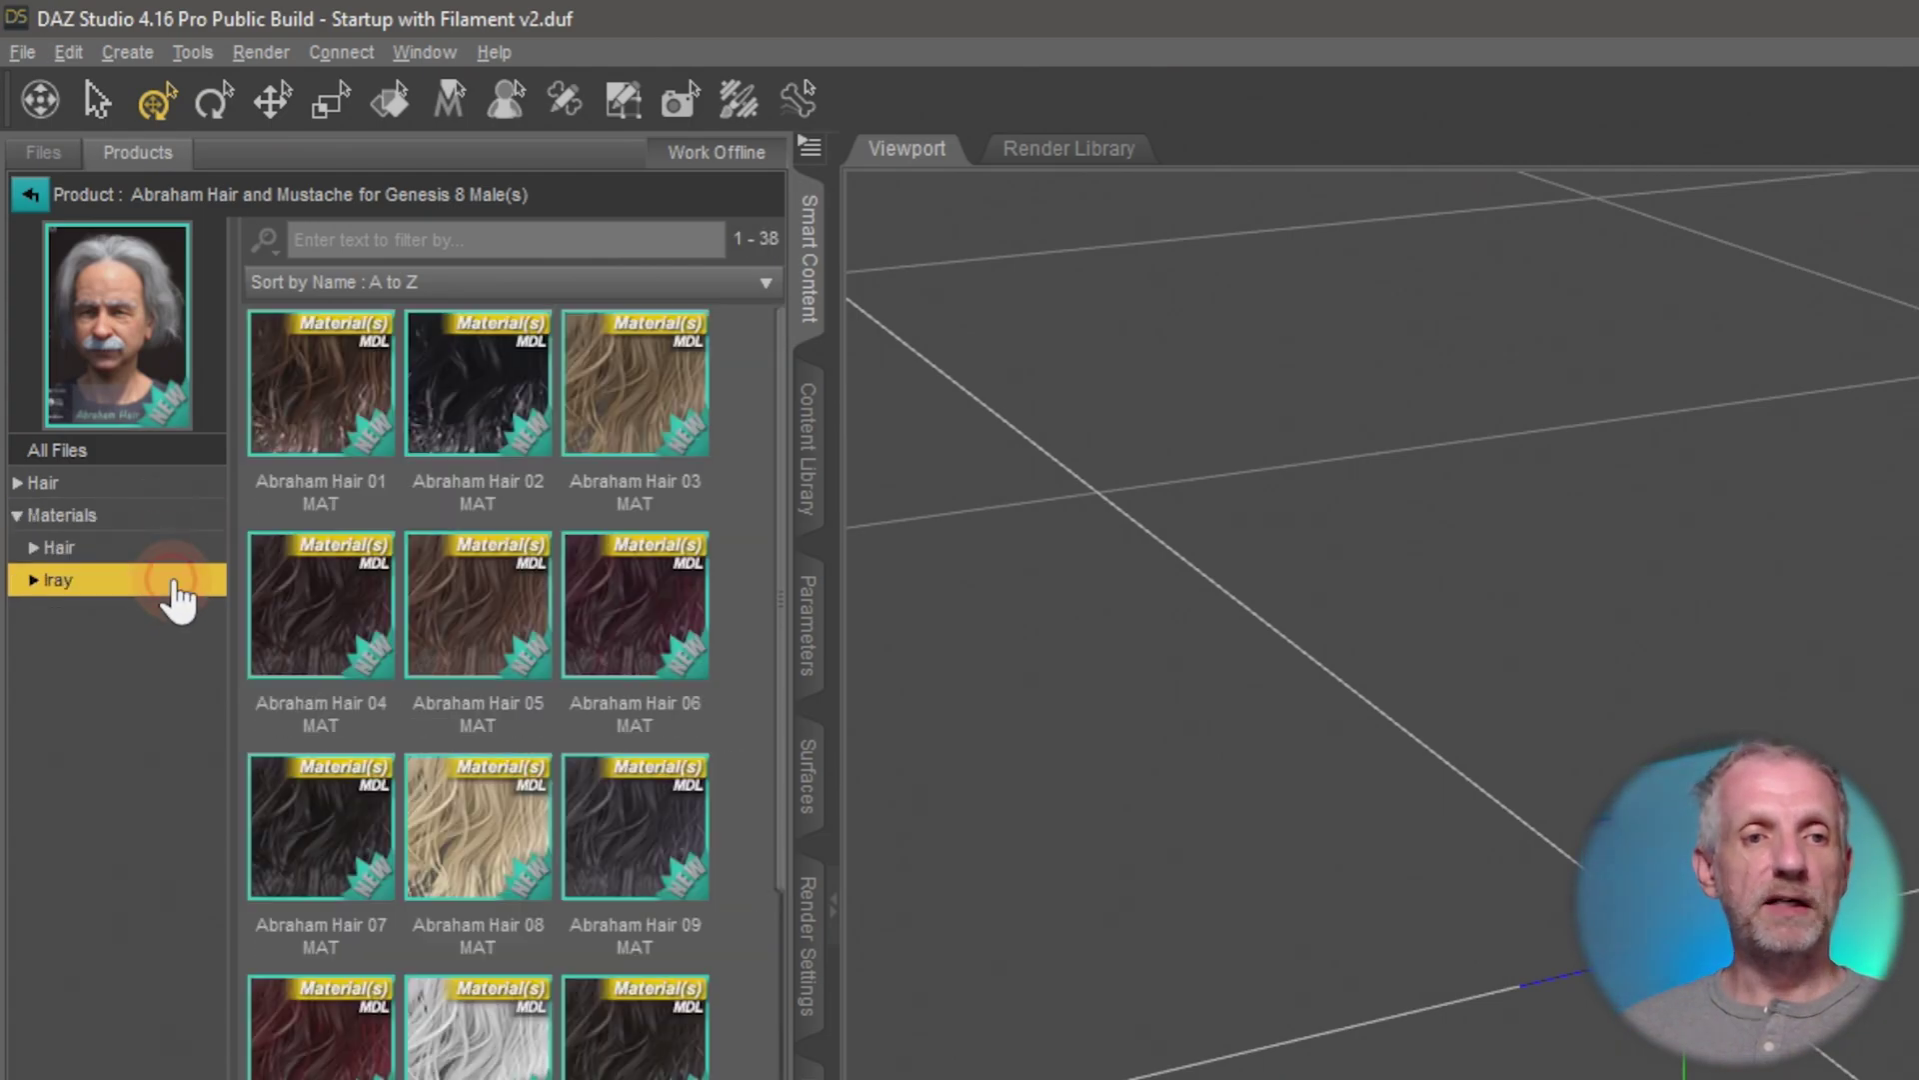
left_click(179, 547)
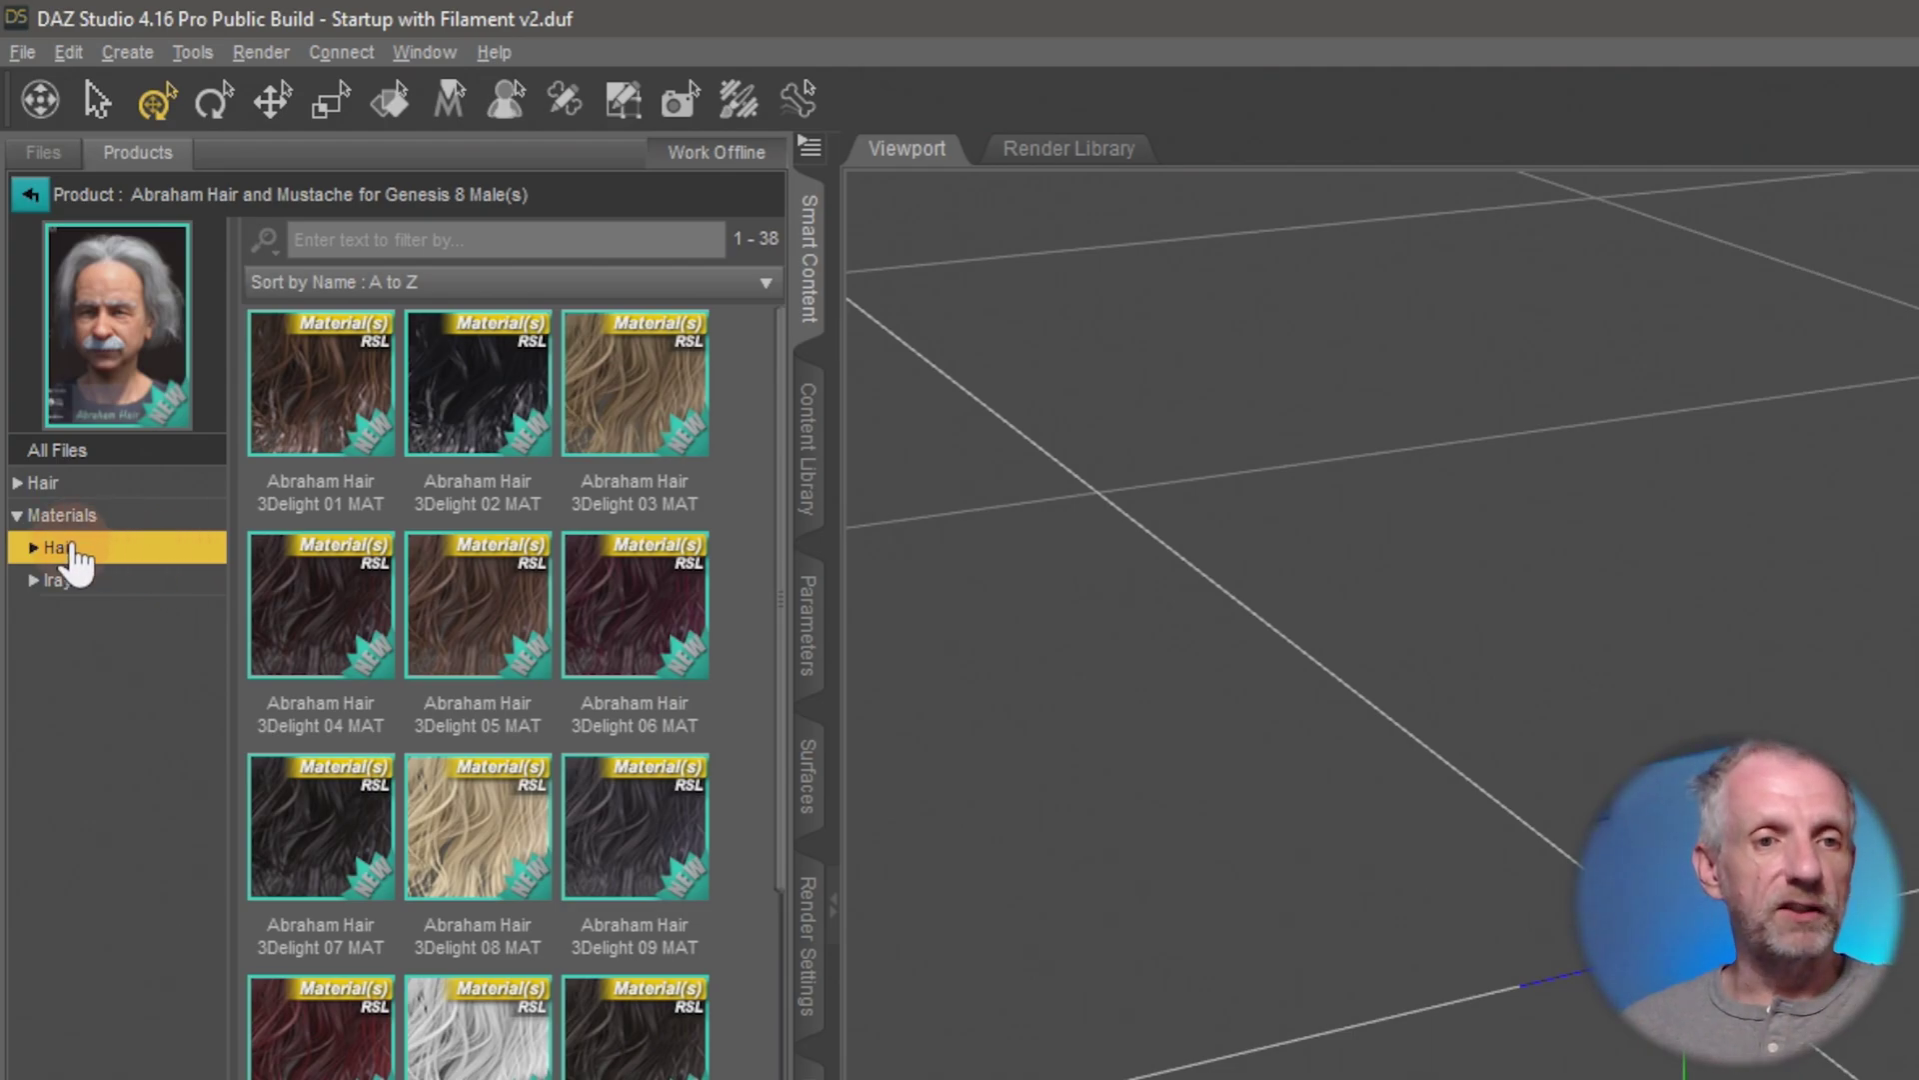
left_click(155, 582)
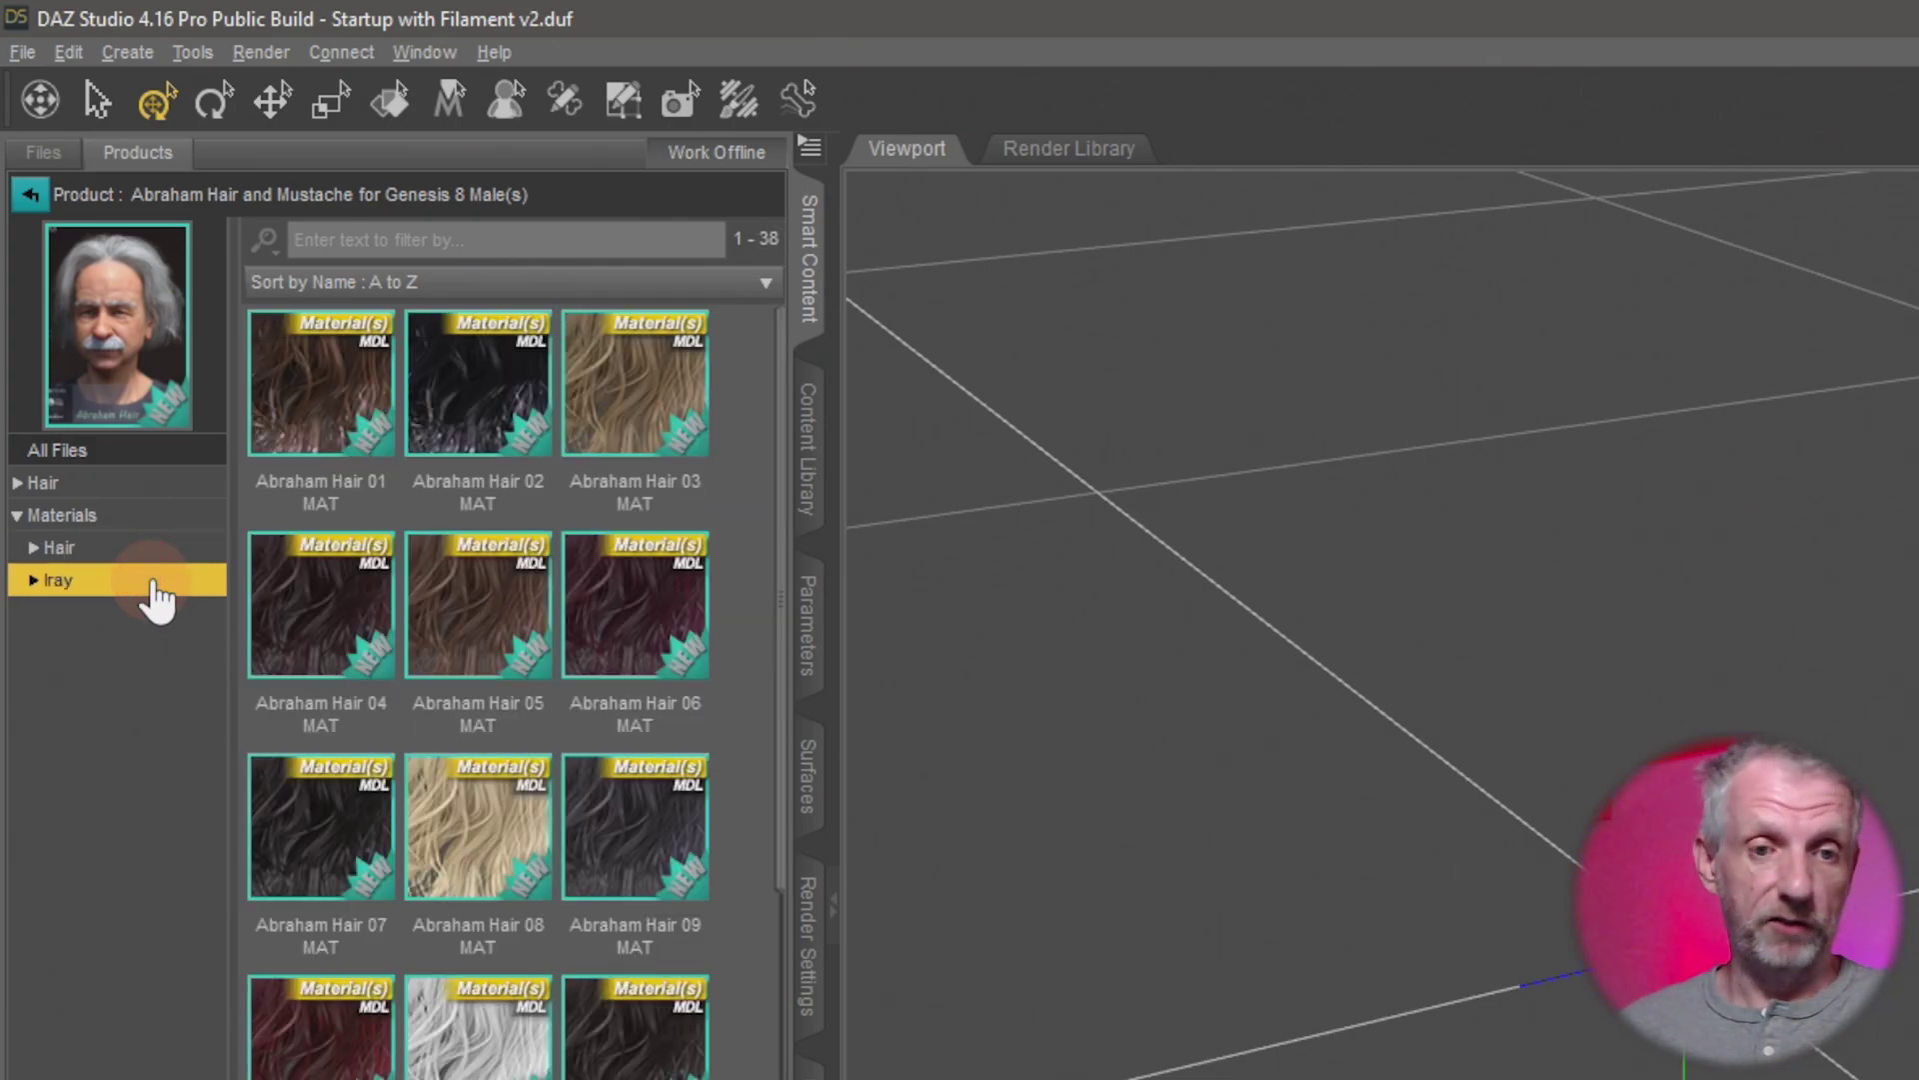
left_click(165, 550)
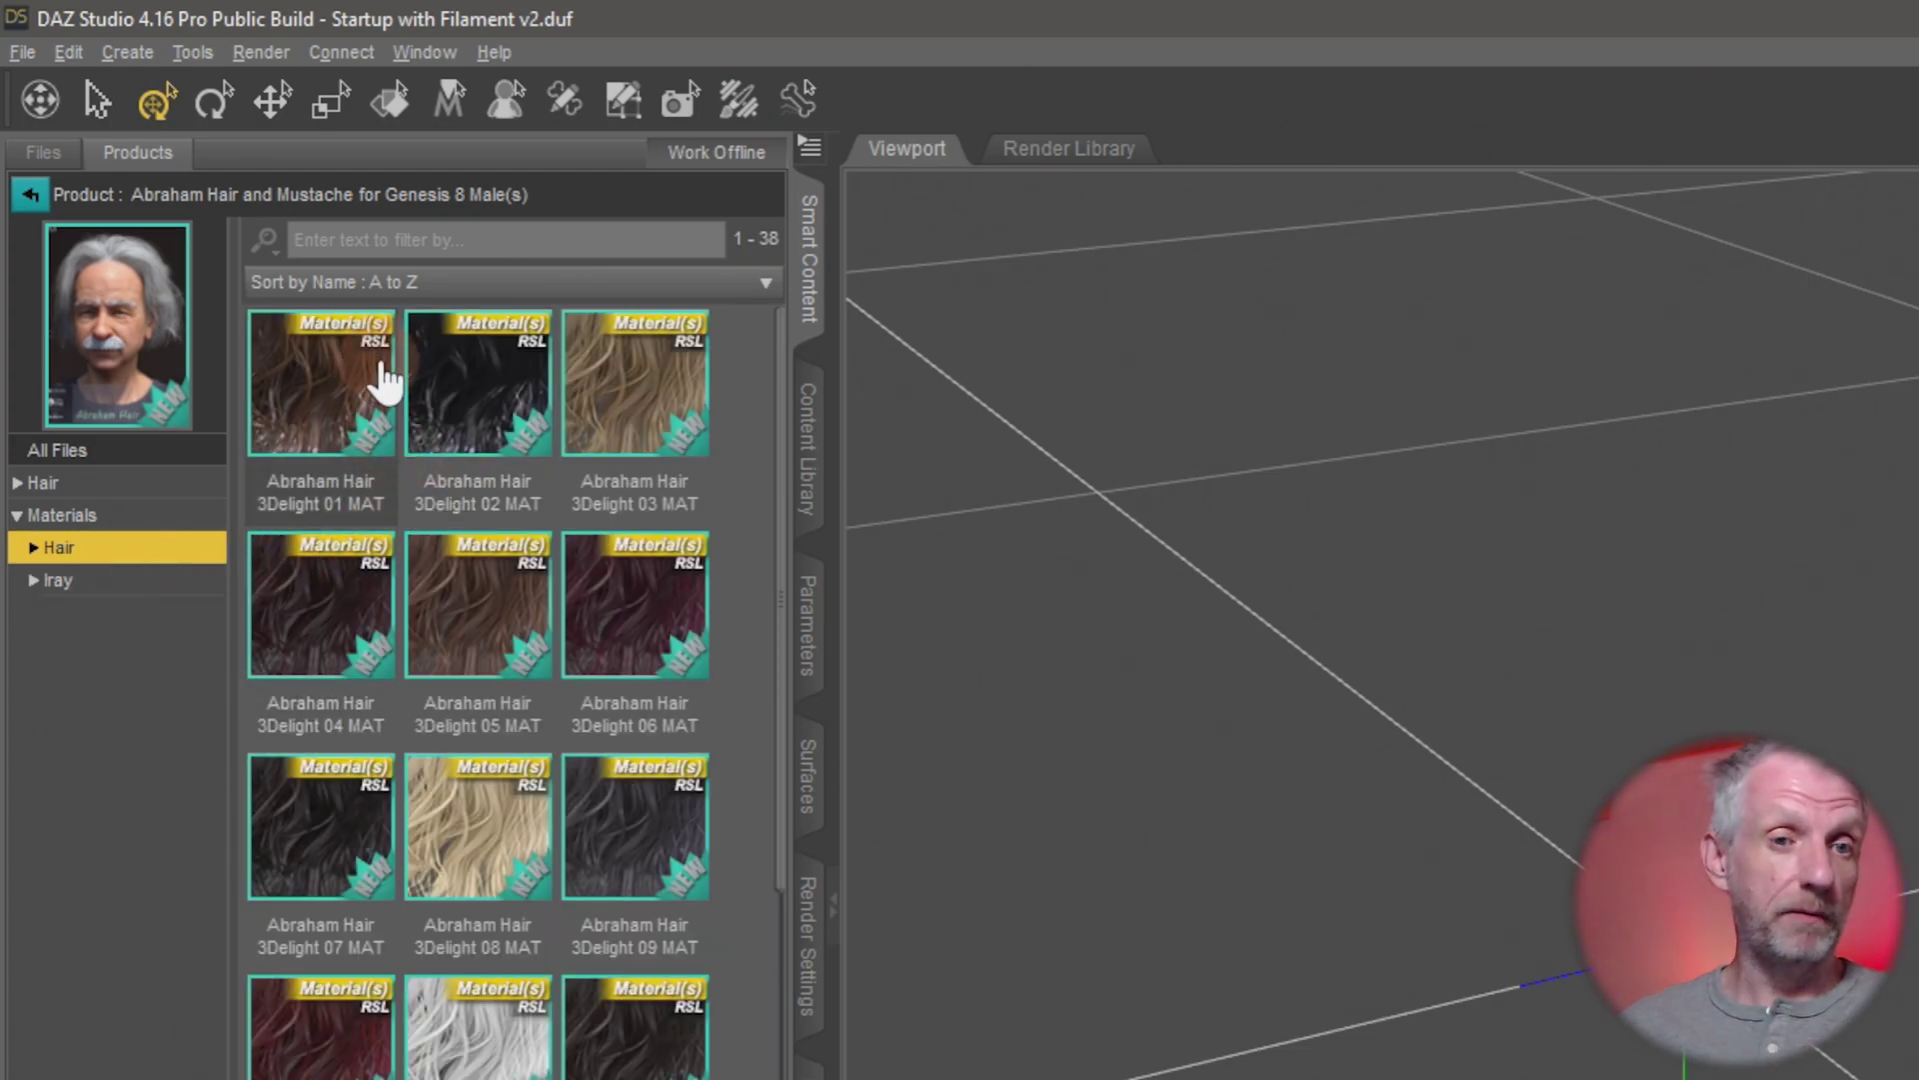
mouse_move(385, 380)
left_click(195, 584)
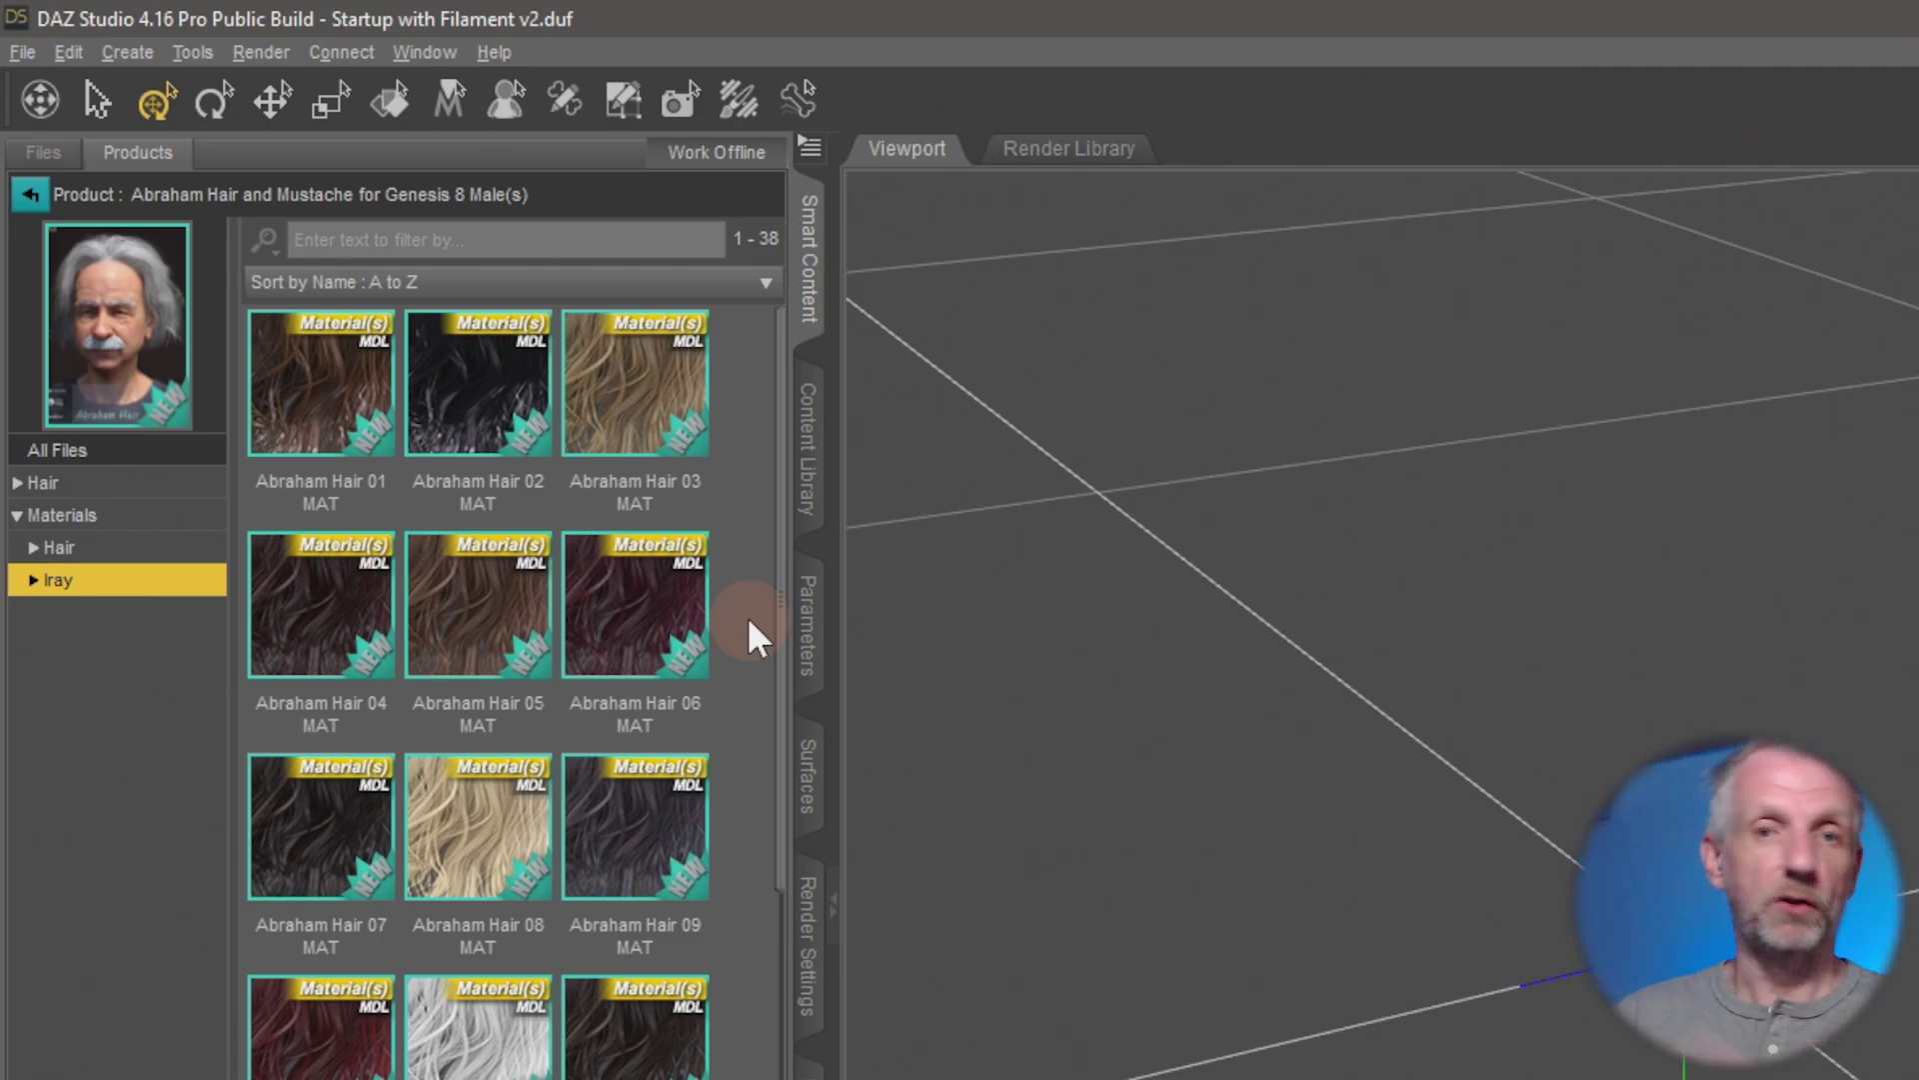
left_click(145, 487)
Load Abraham Hair into the empty scene and orbit to view it
double_click(494, 368)
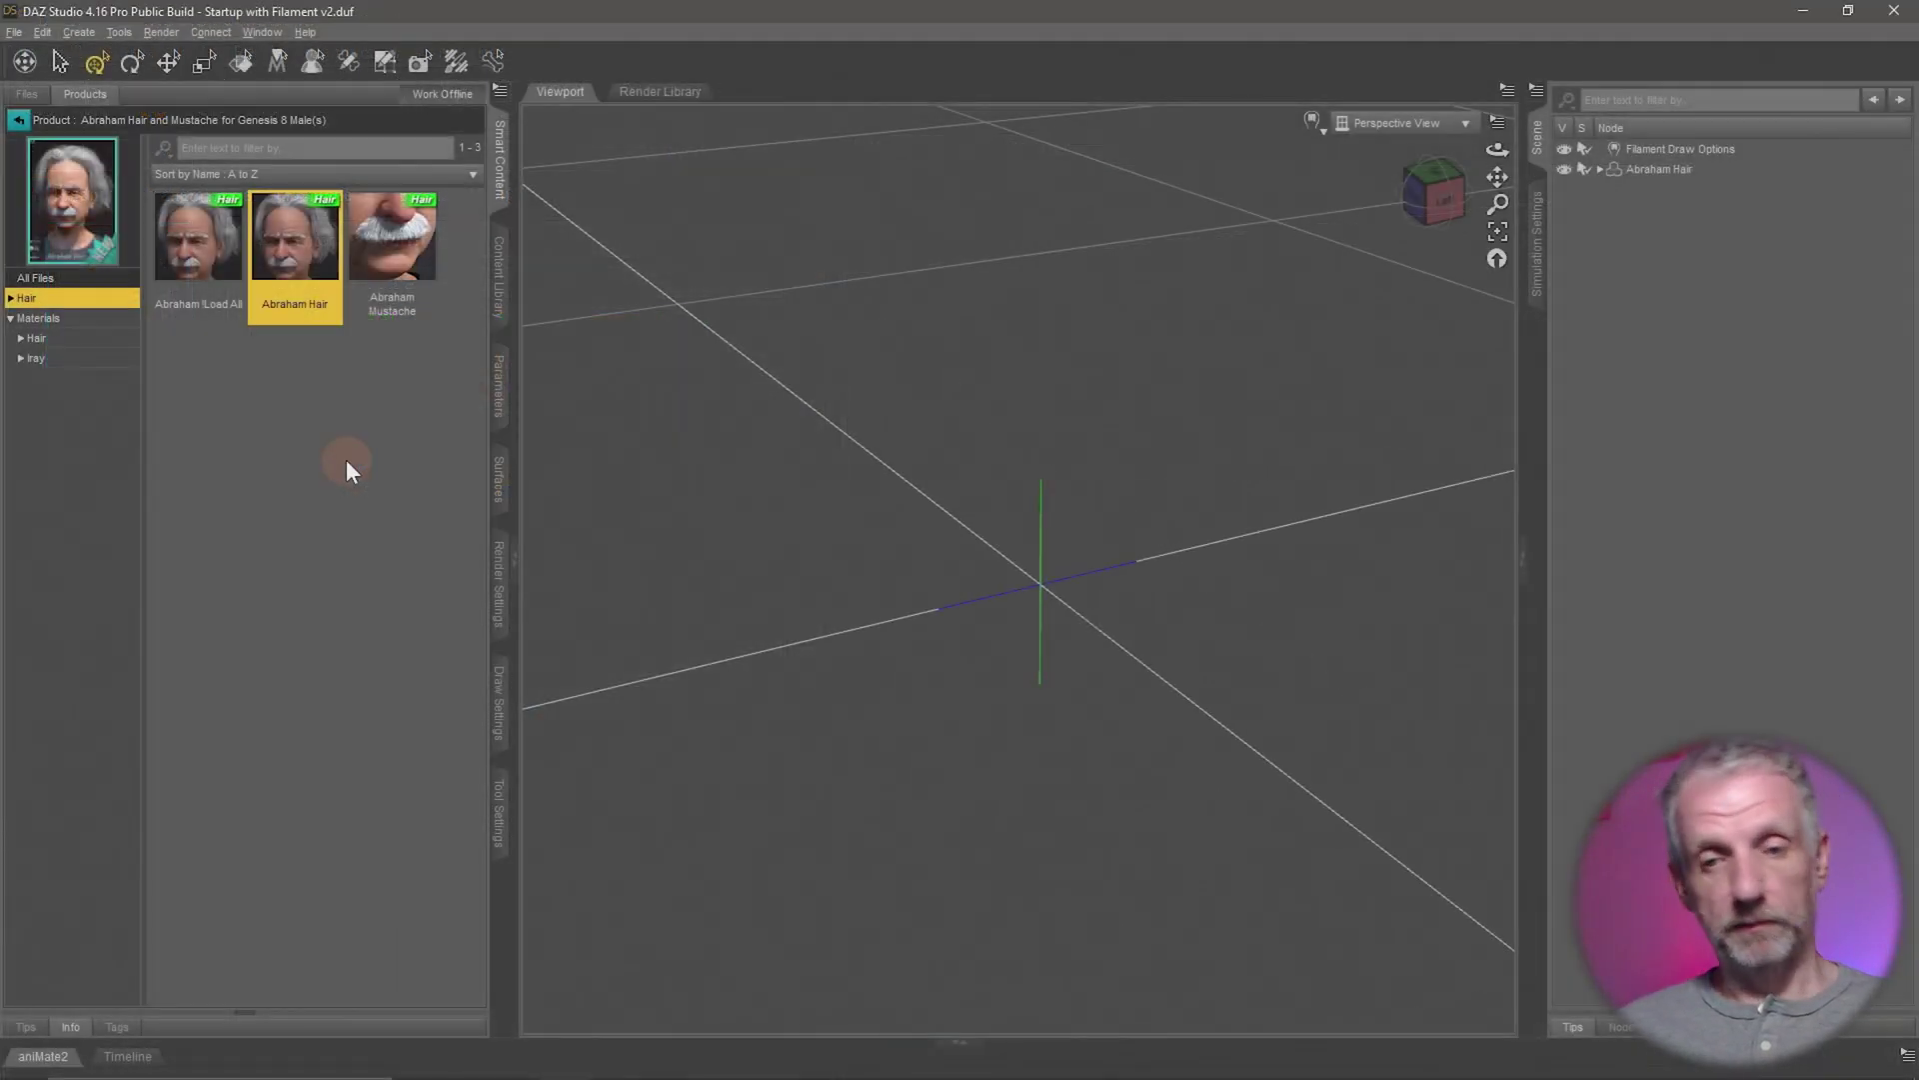
left_click(1056, 680)
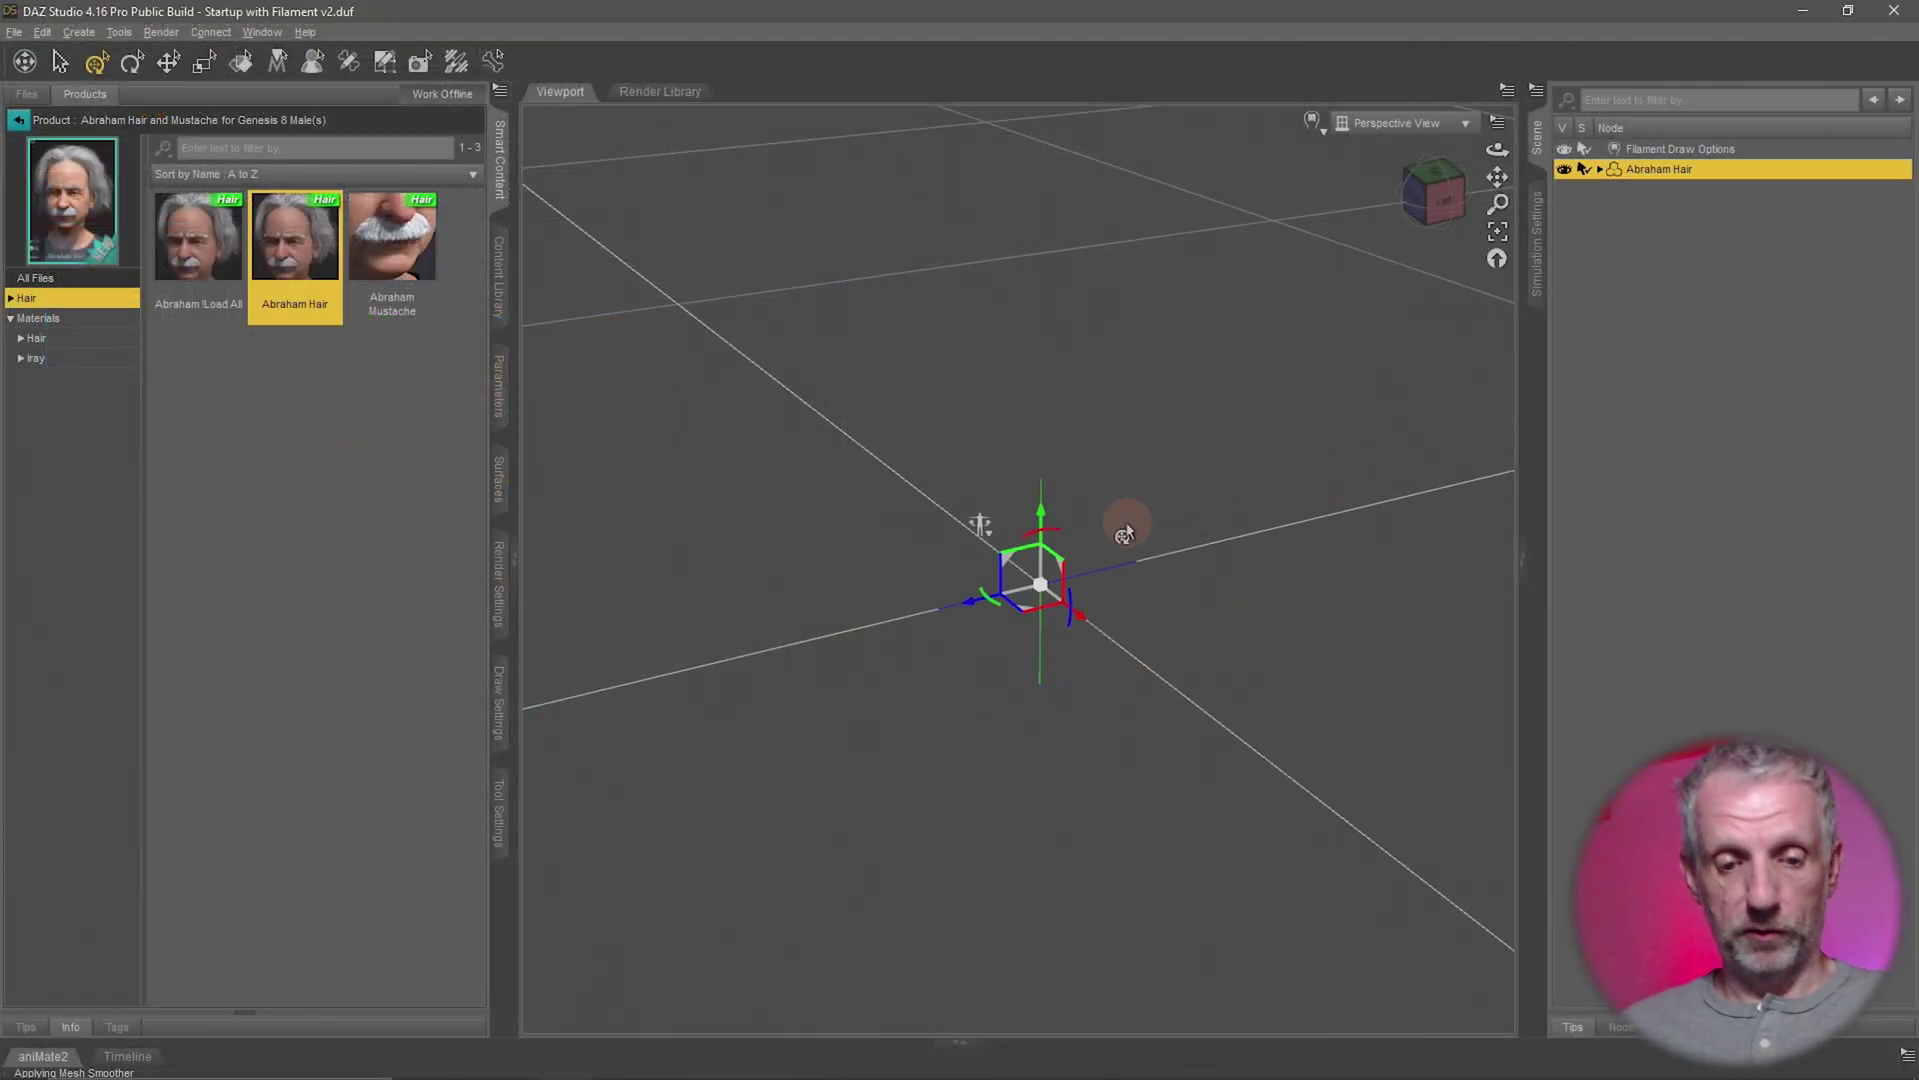
left_click_drag(1088, 566, 841, 480, "alt")
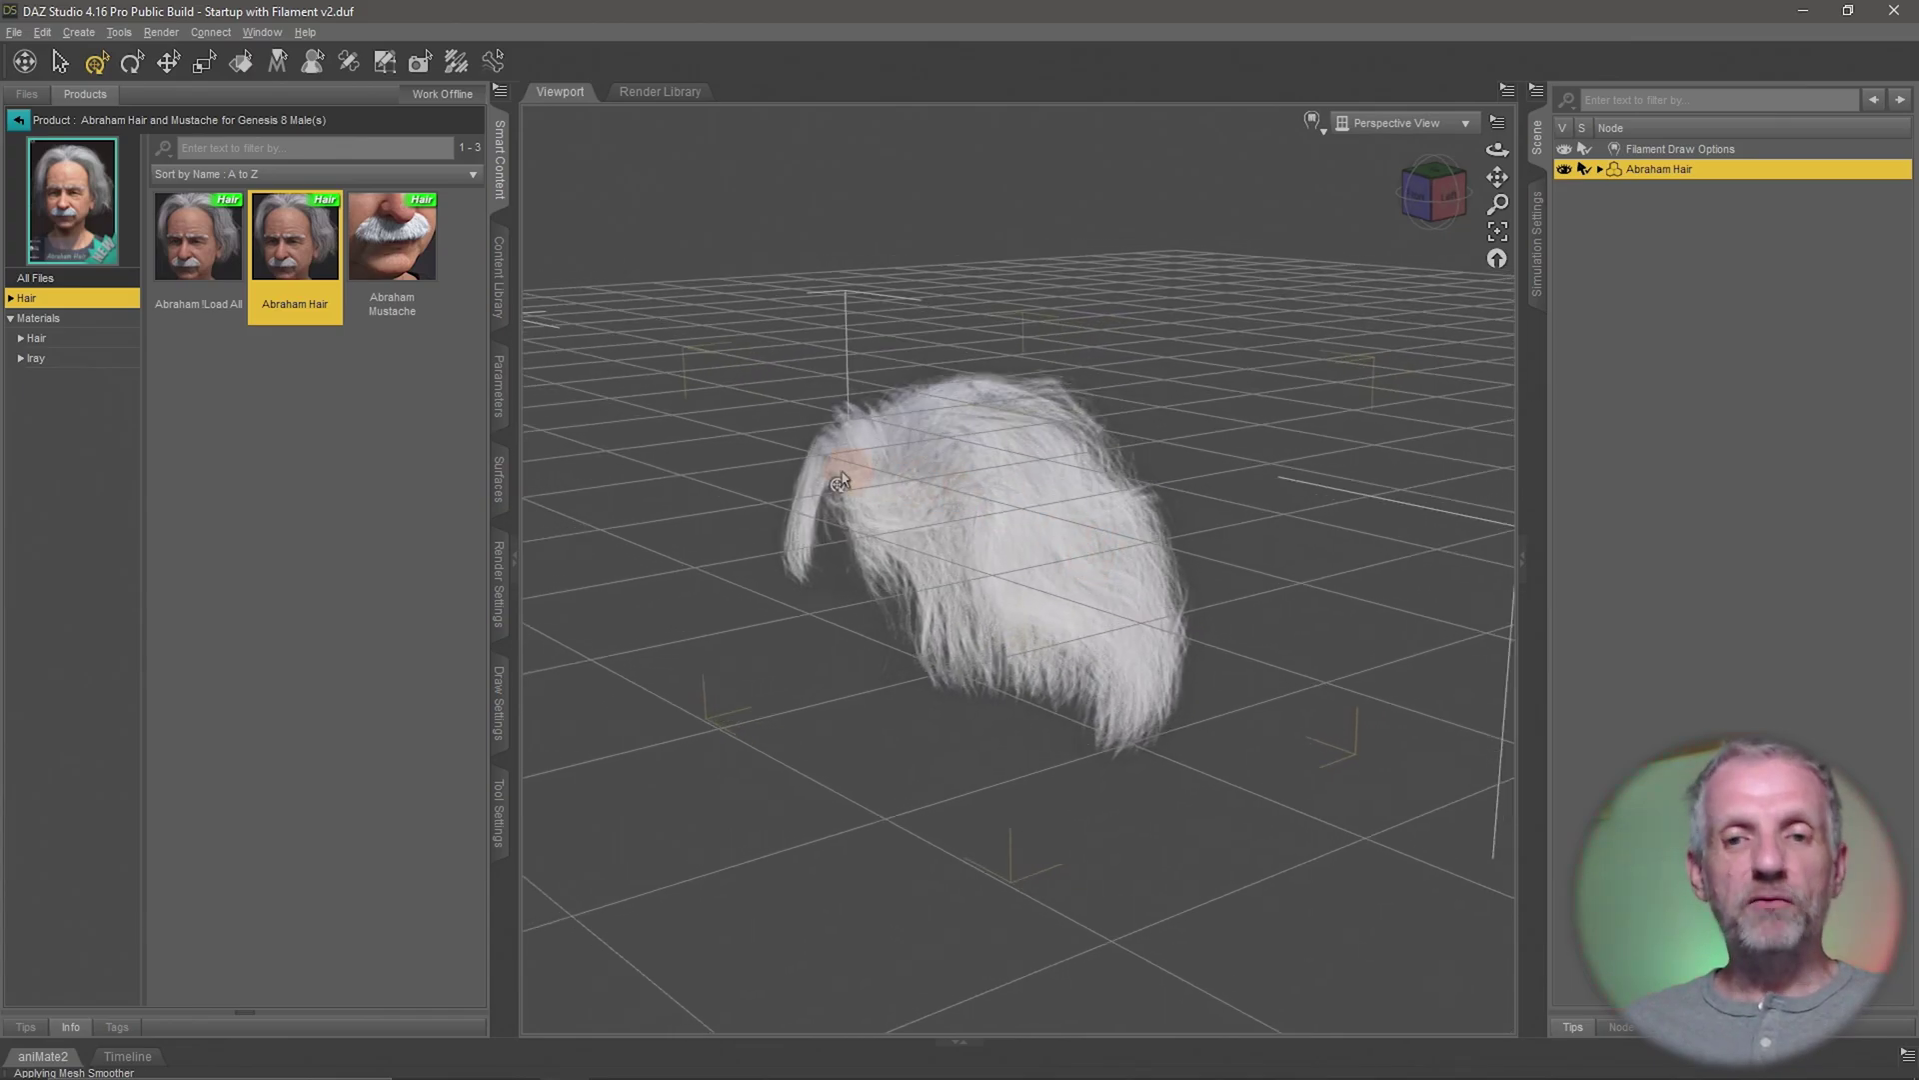
Show all 920 products in Smart Content's Materials category
left_click(22, 122)
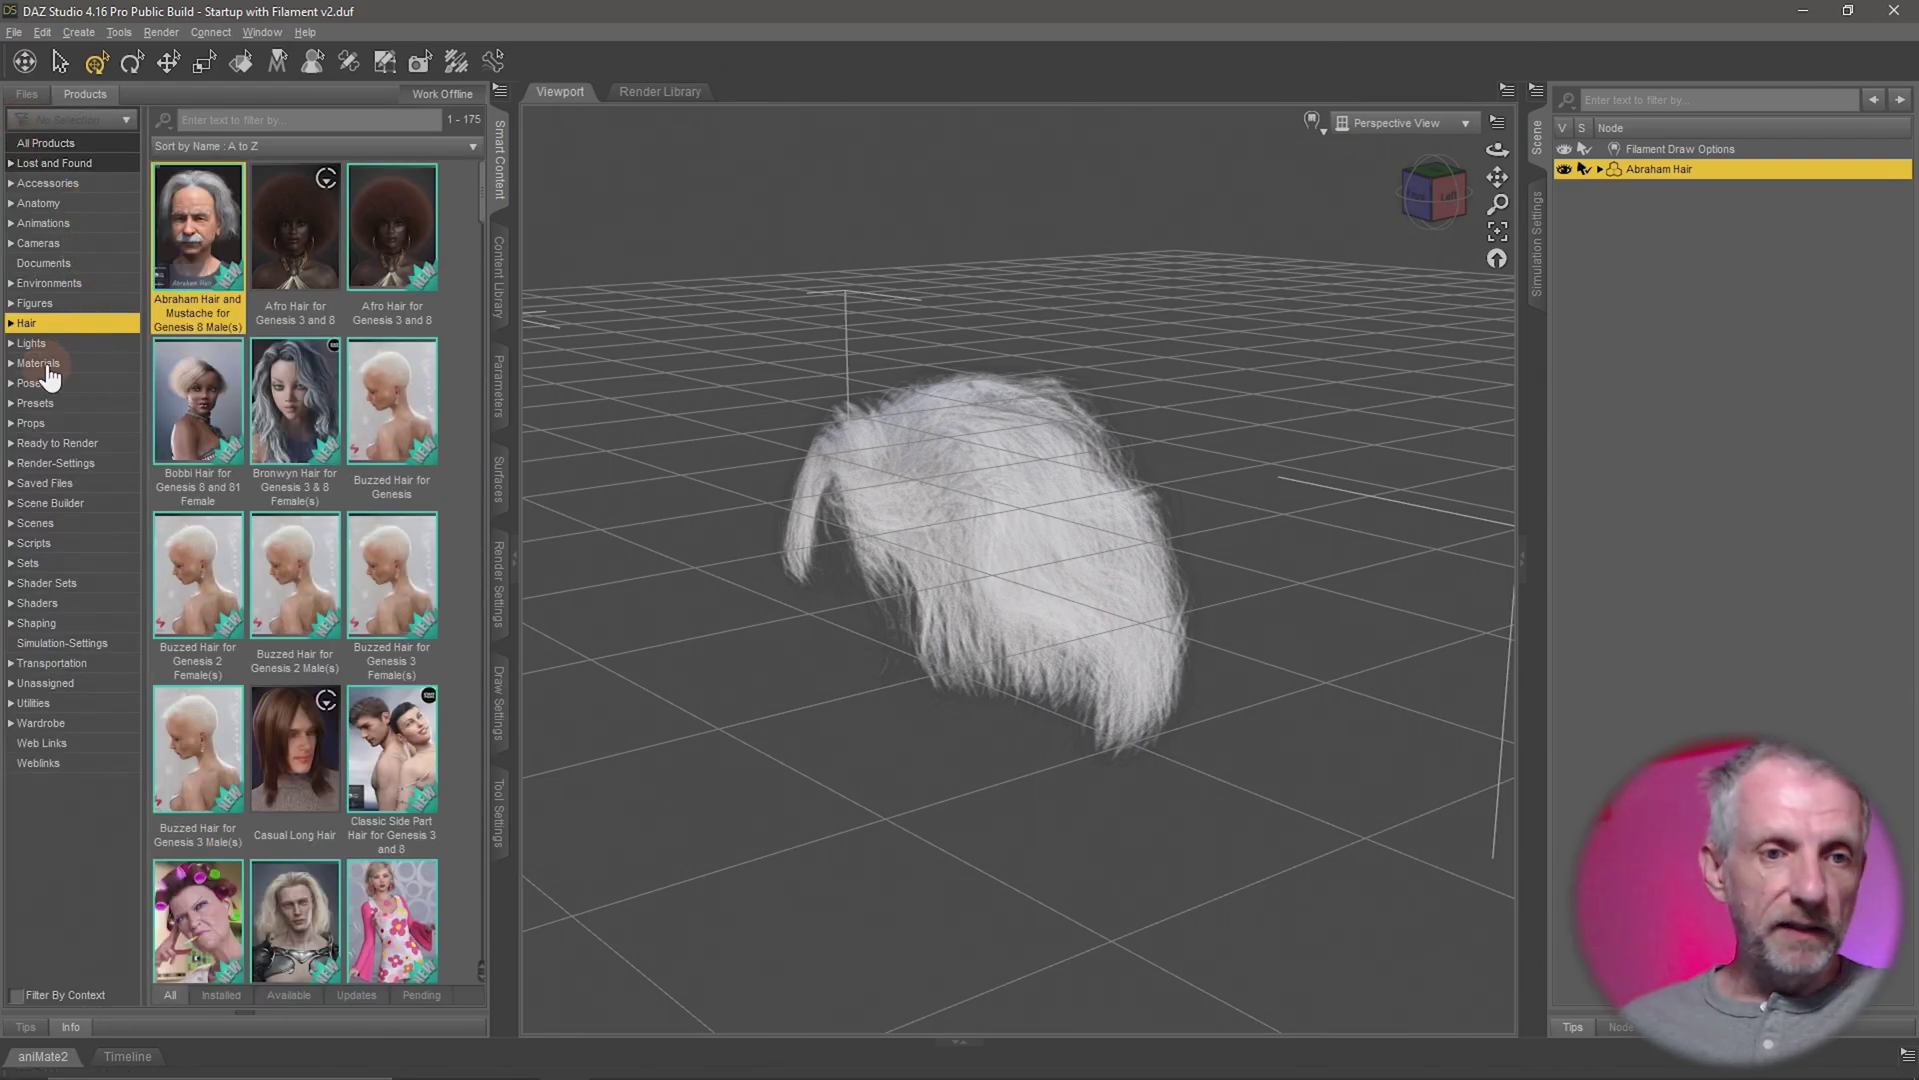
left_click(81, 371)
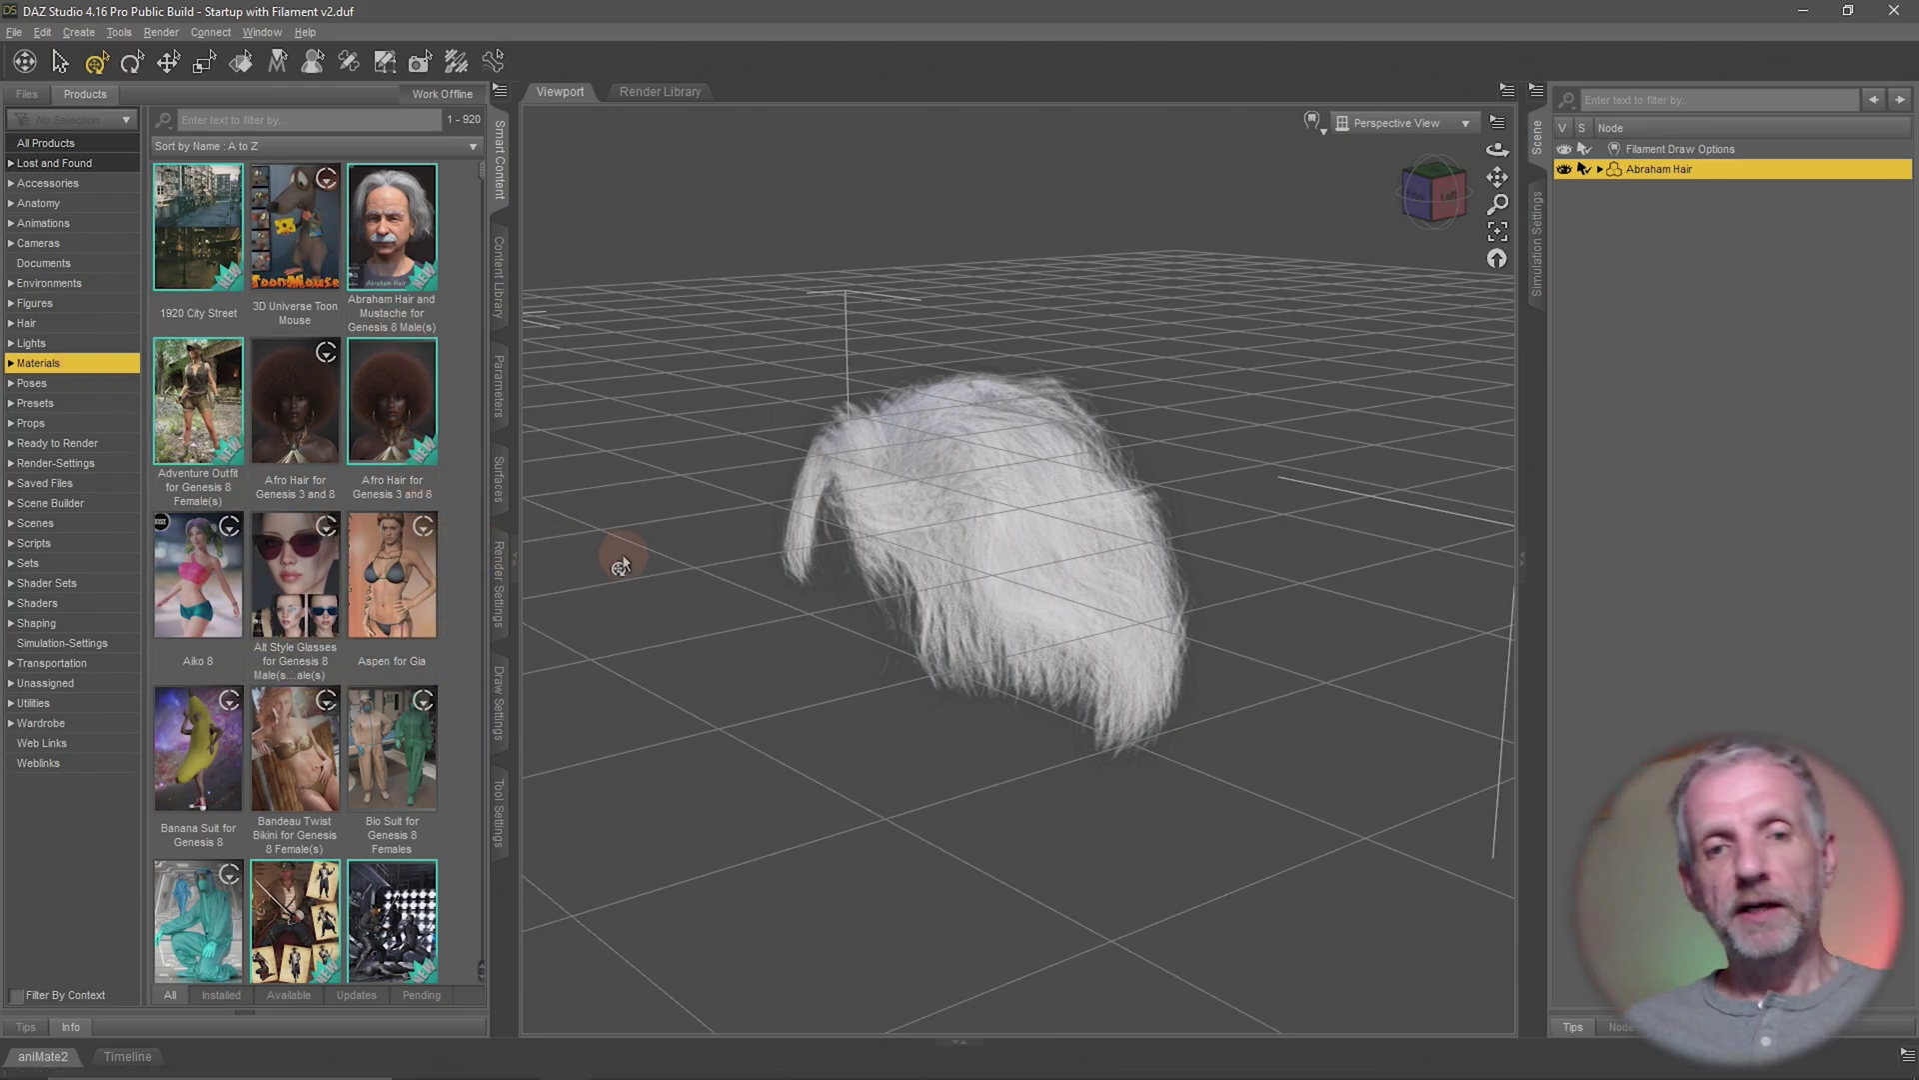
middle_click_drag(720, 572, 715, 587)
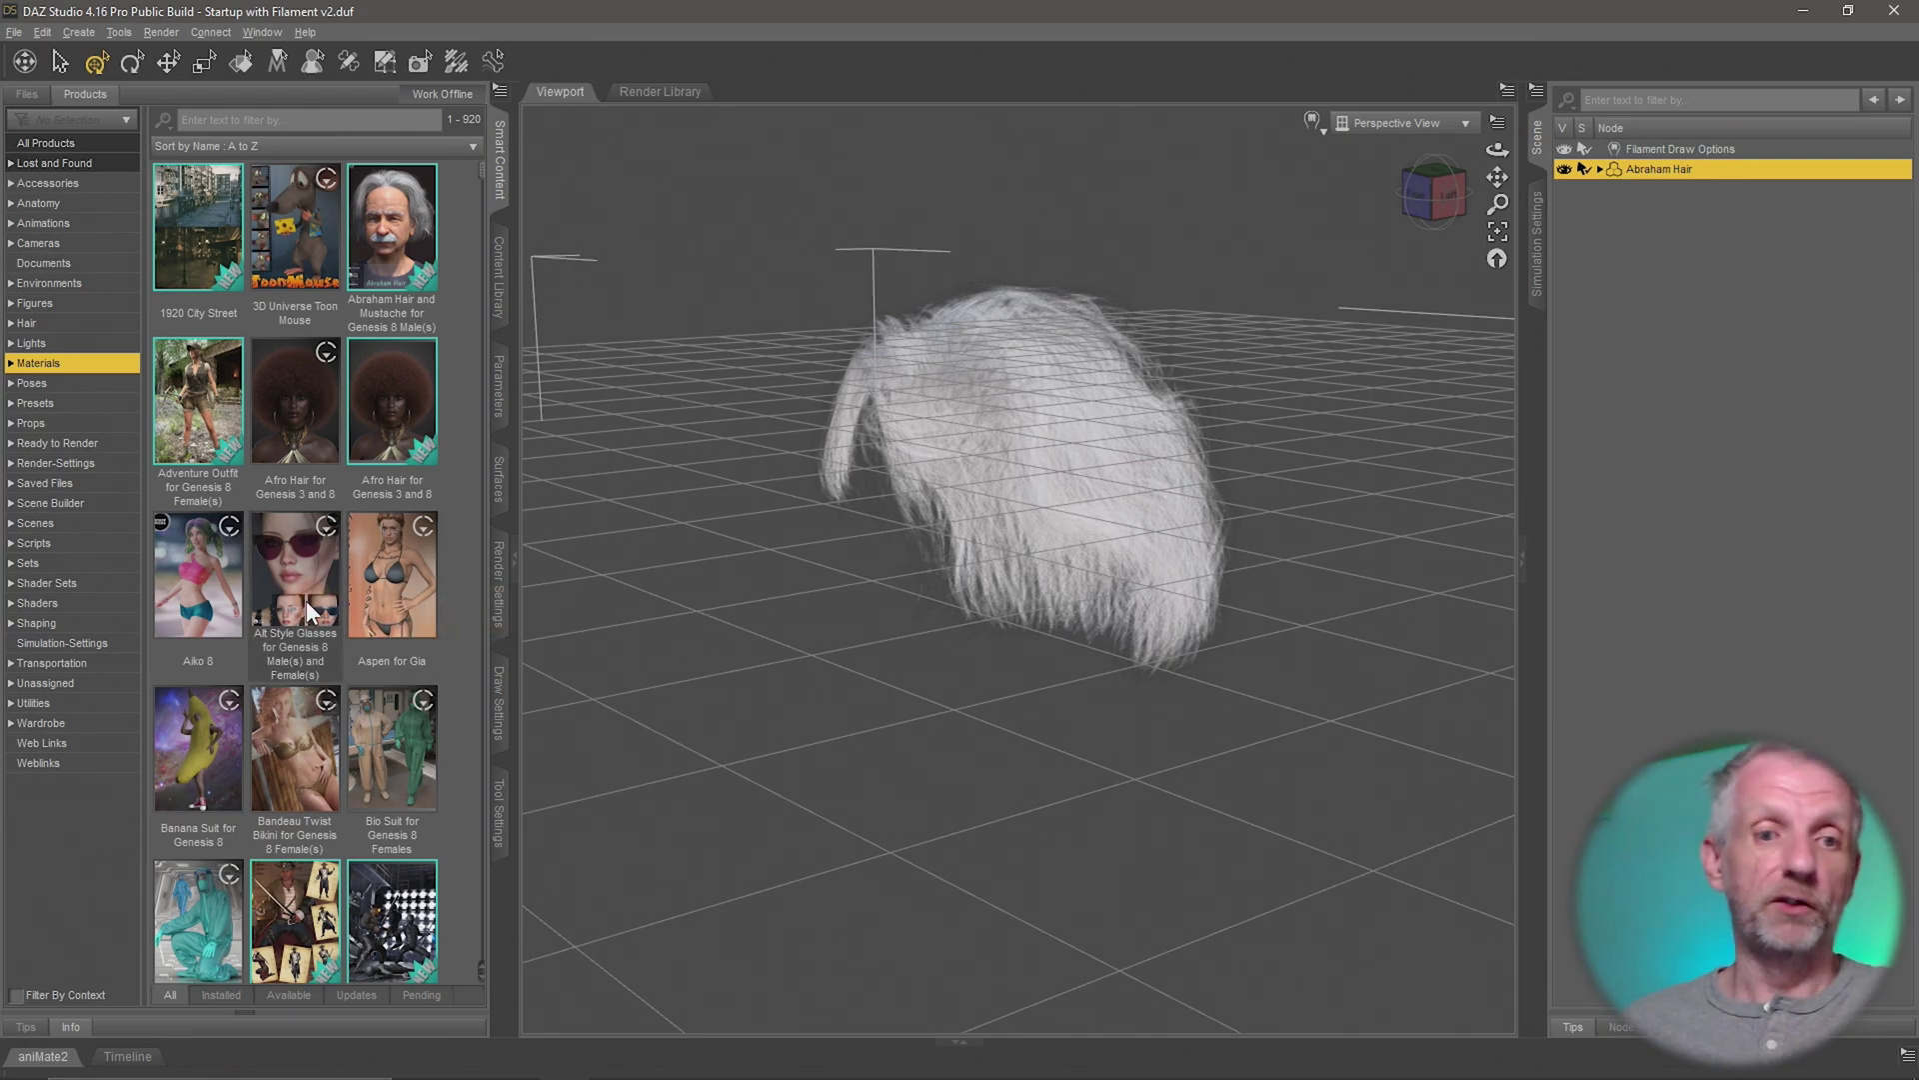
left_click(52, 918)
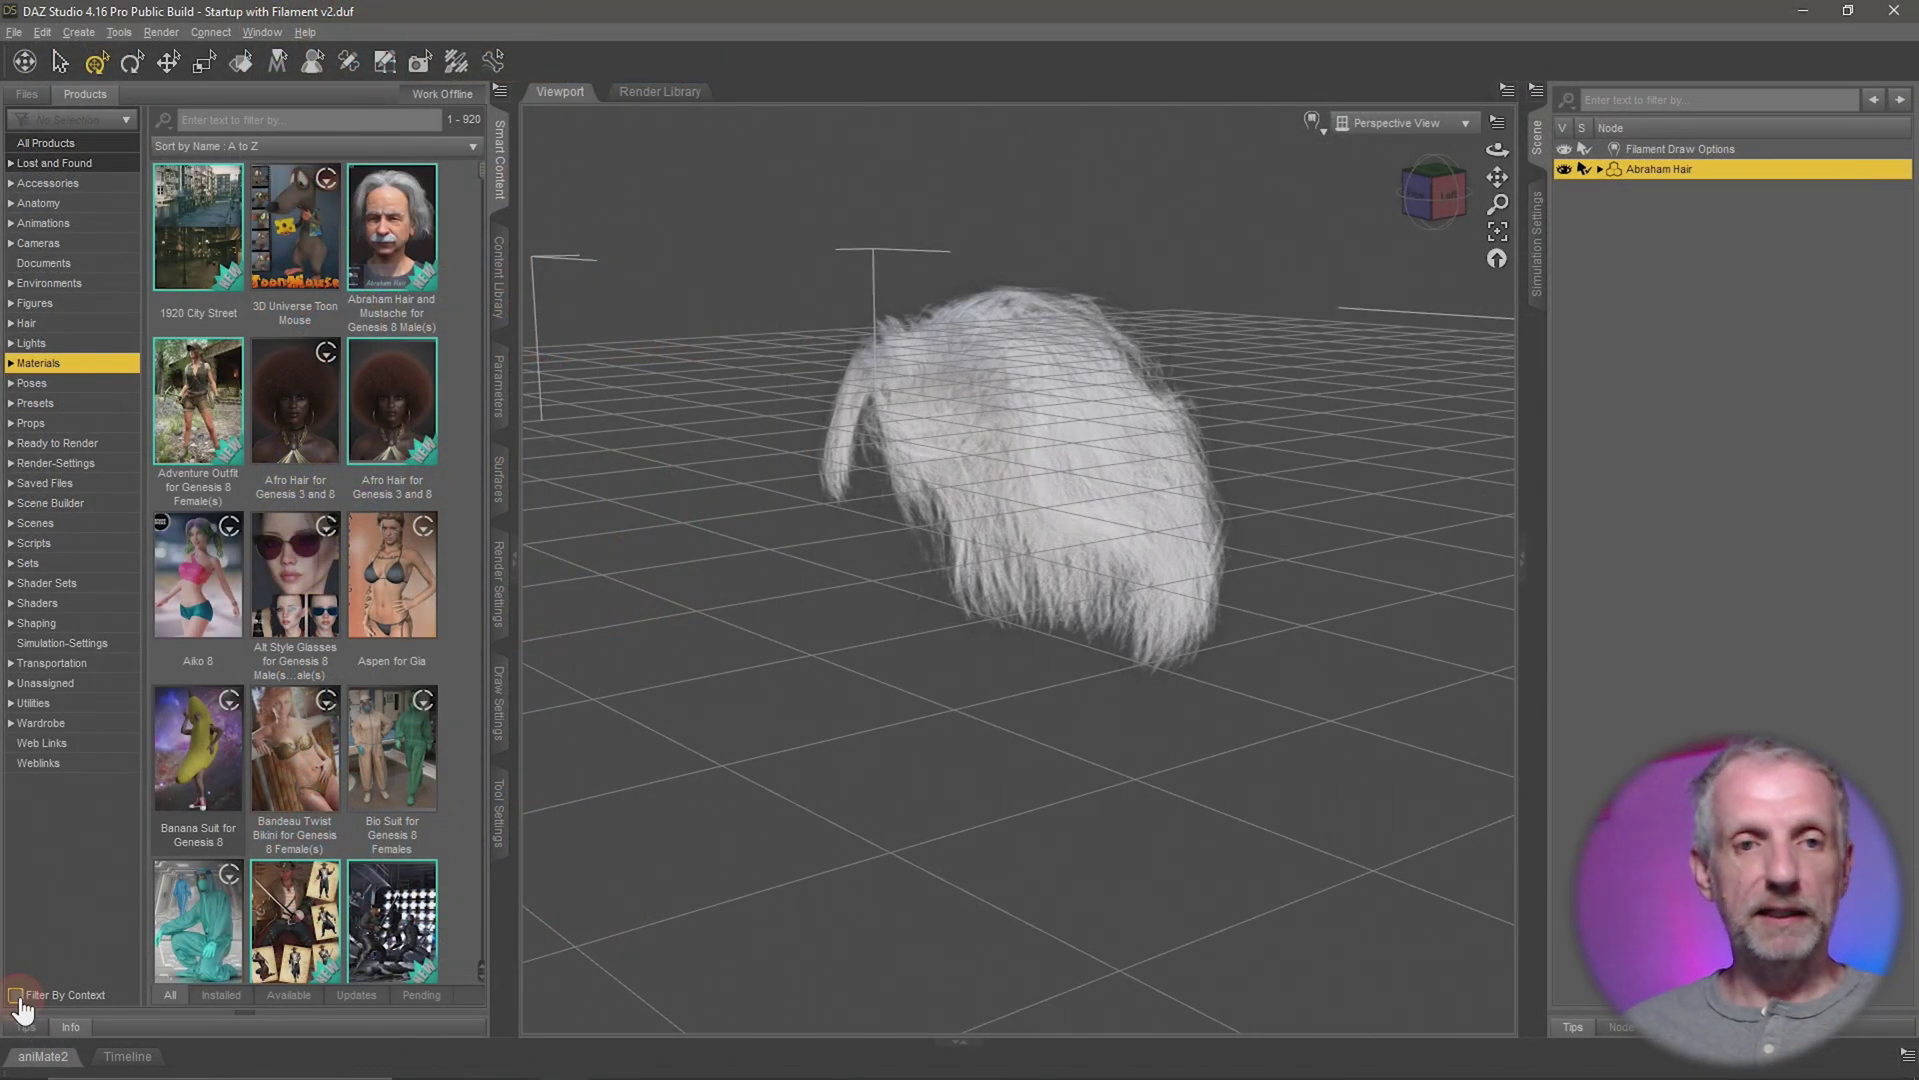
Enable Filter By Context to show 2 Materials products, and drag ColorWerks Extreme onto Abraham Hair
left_click(15, 995)
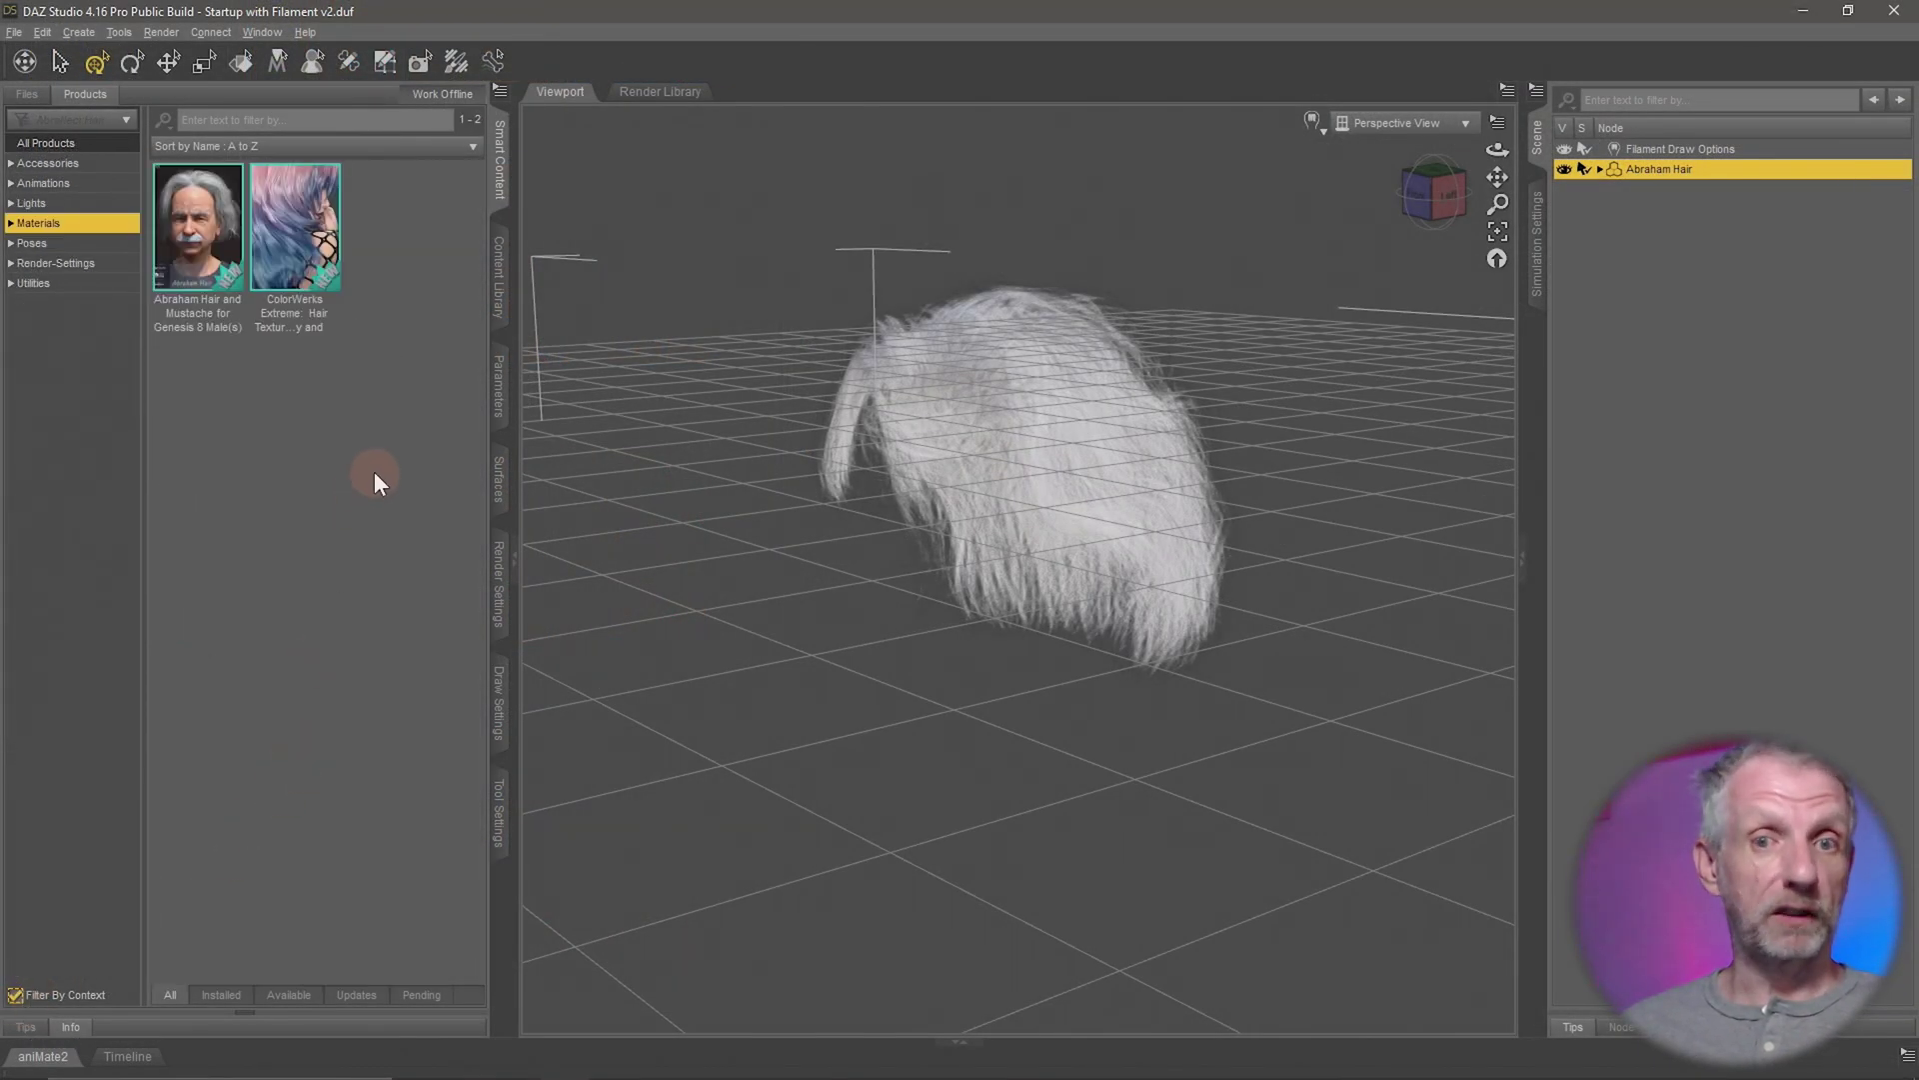
left_click(213, 246)
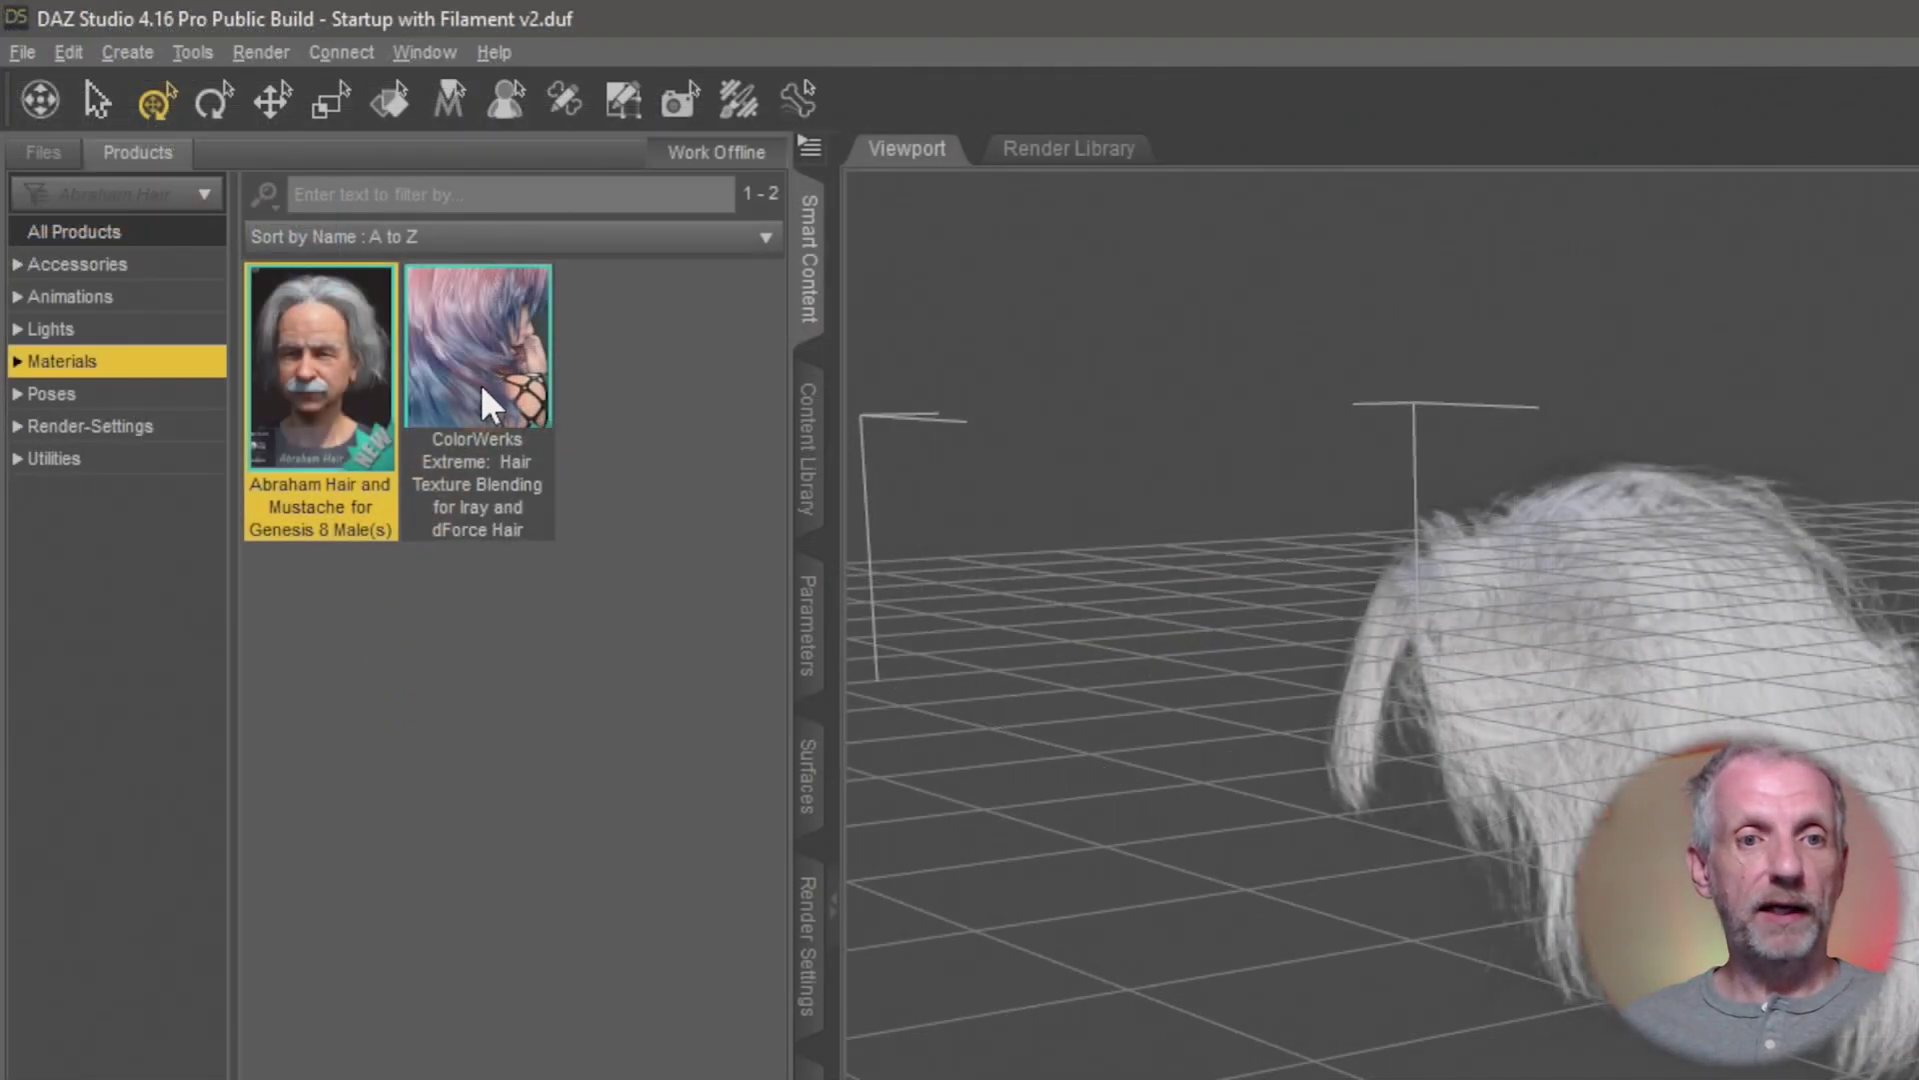
mouse_move(510, 370)
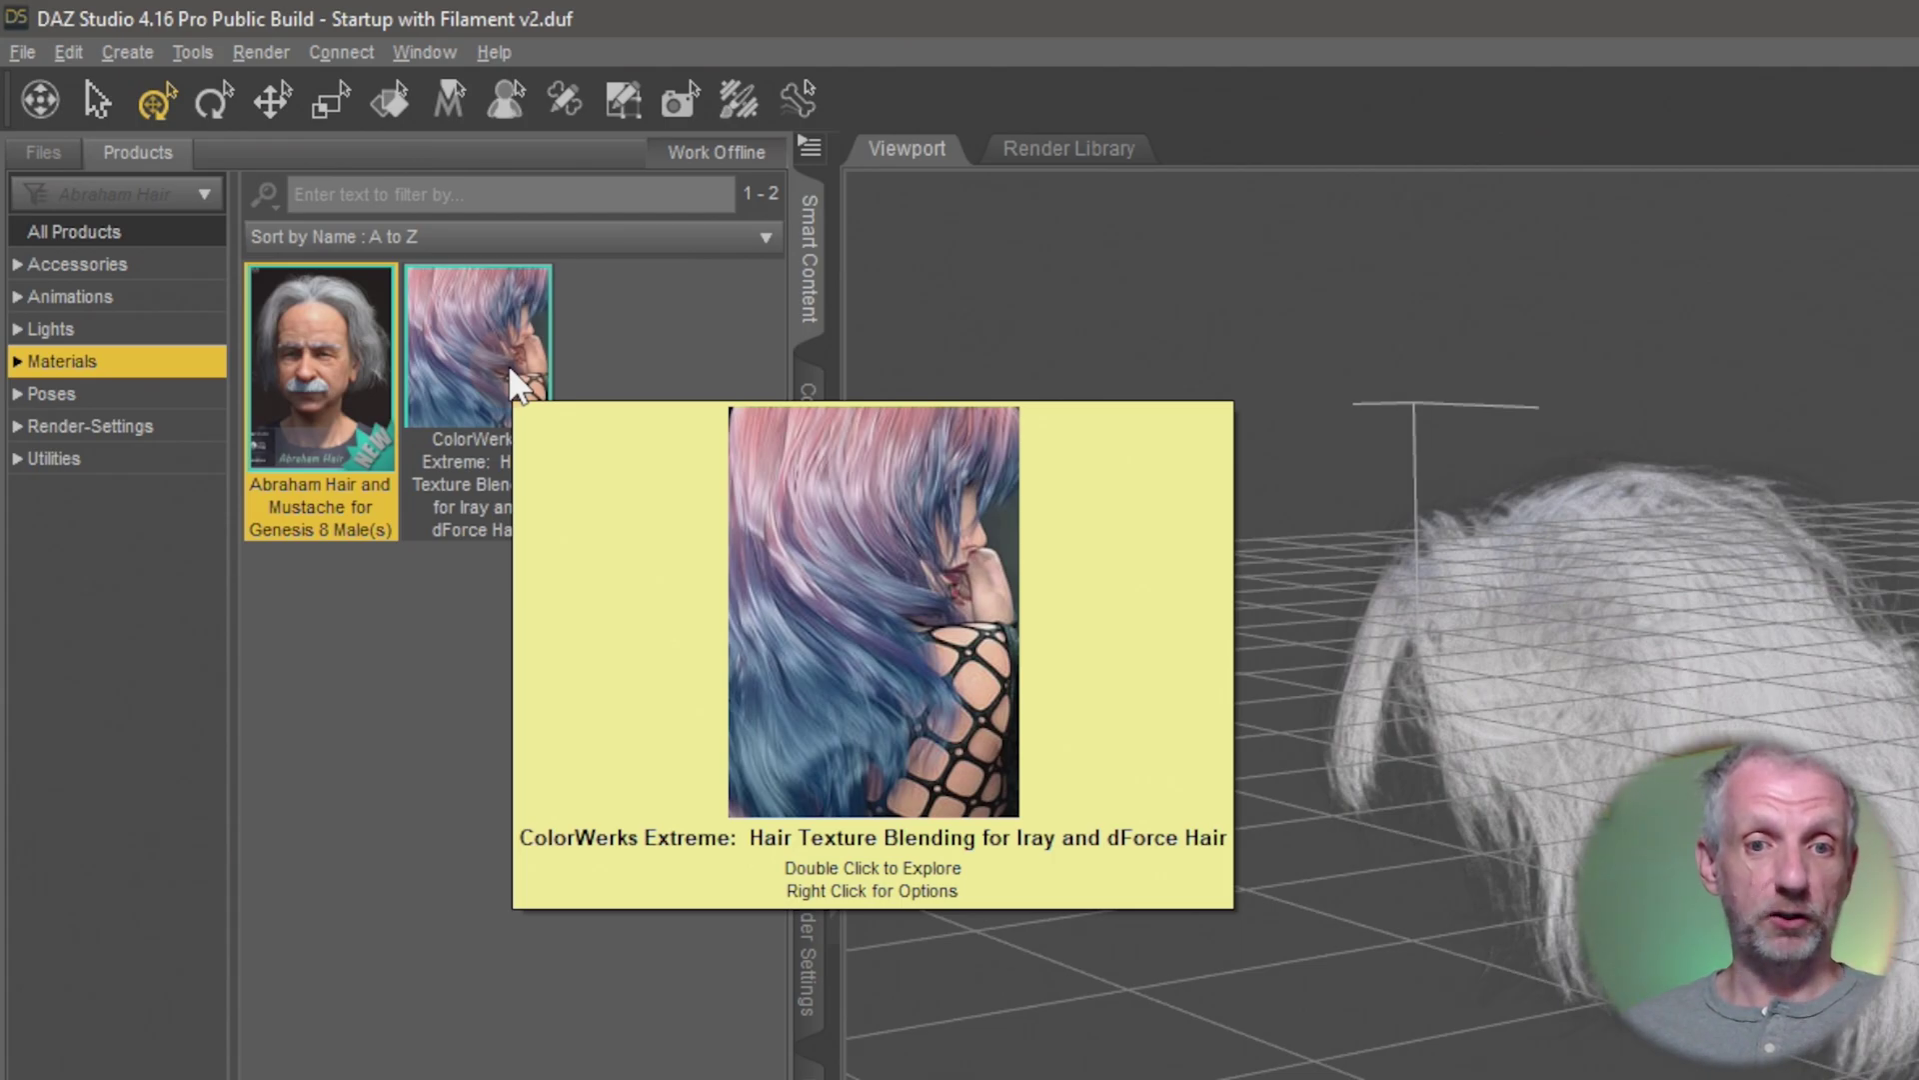
left_click(507, 364)
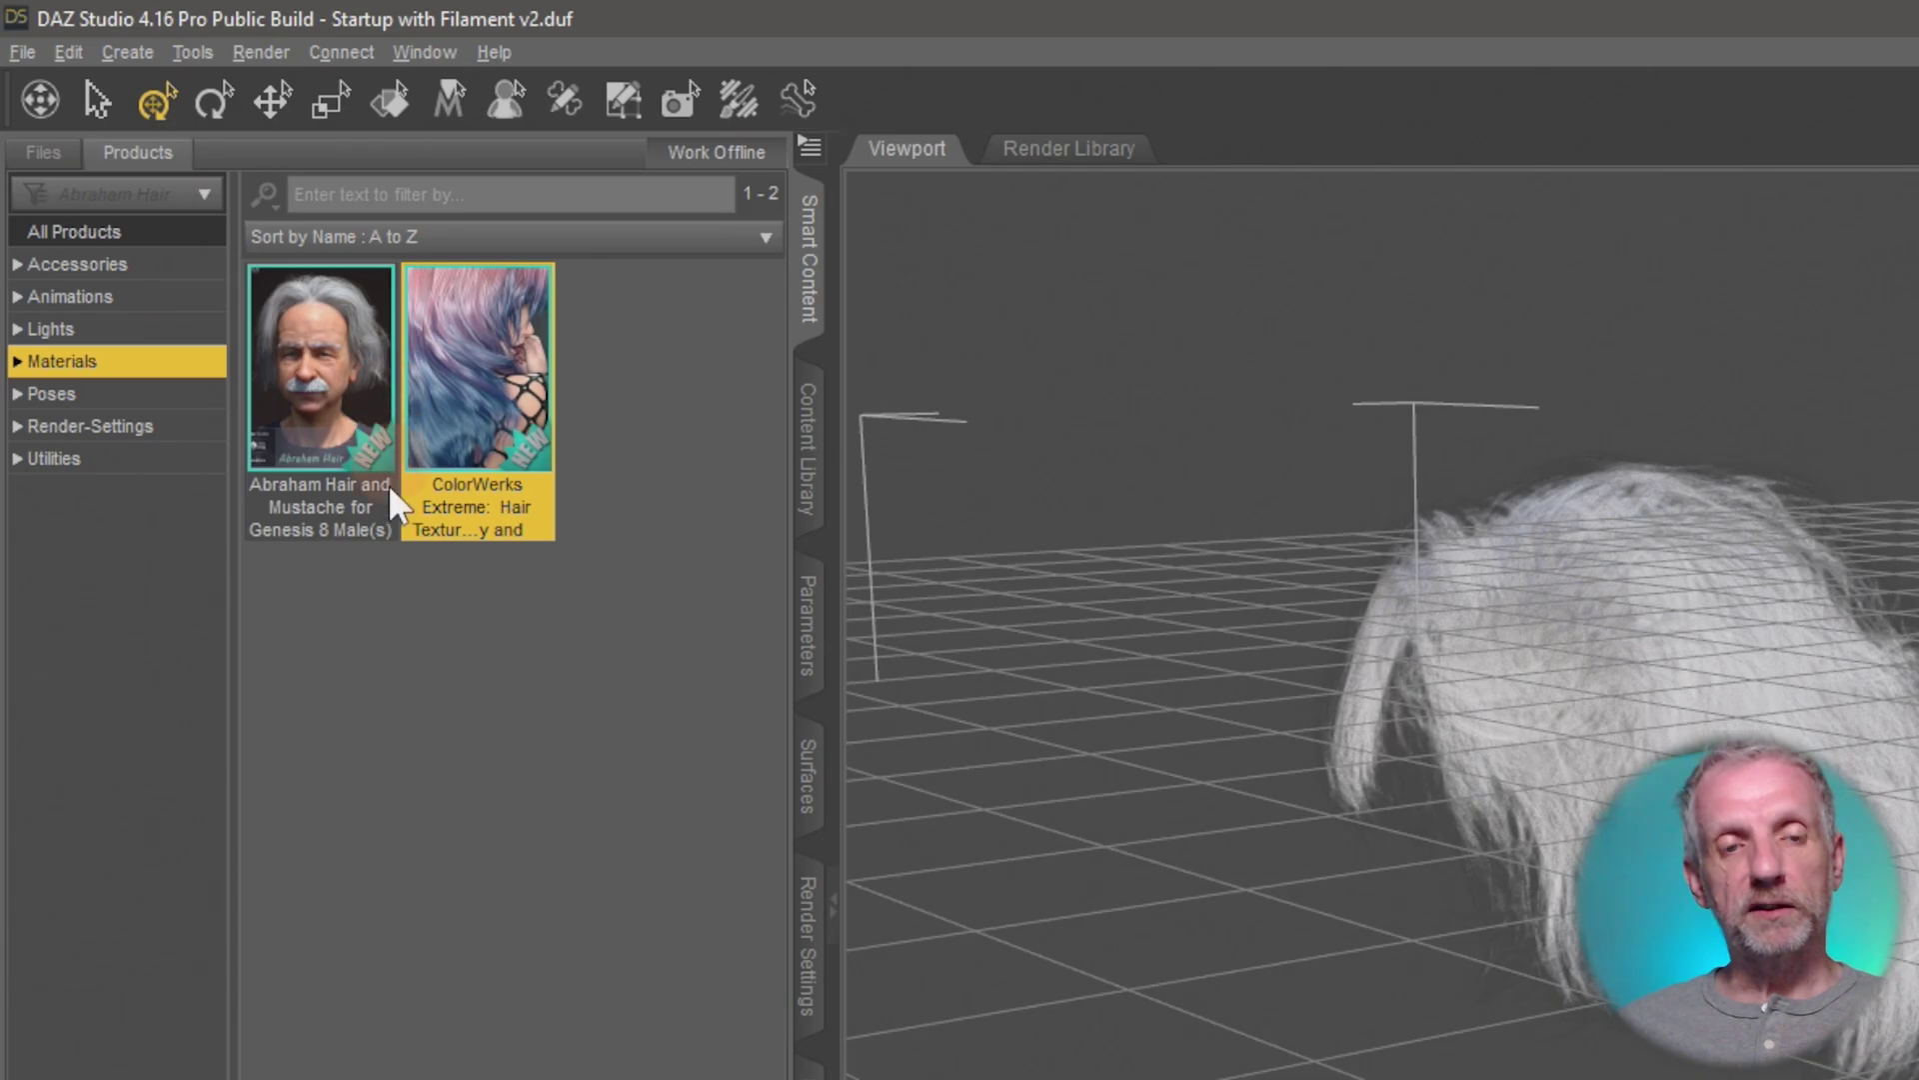
left_click_drag(510, 364, 1749, 686)
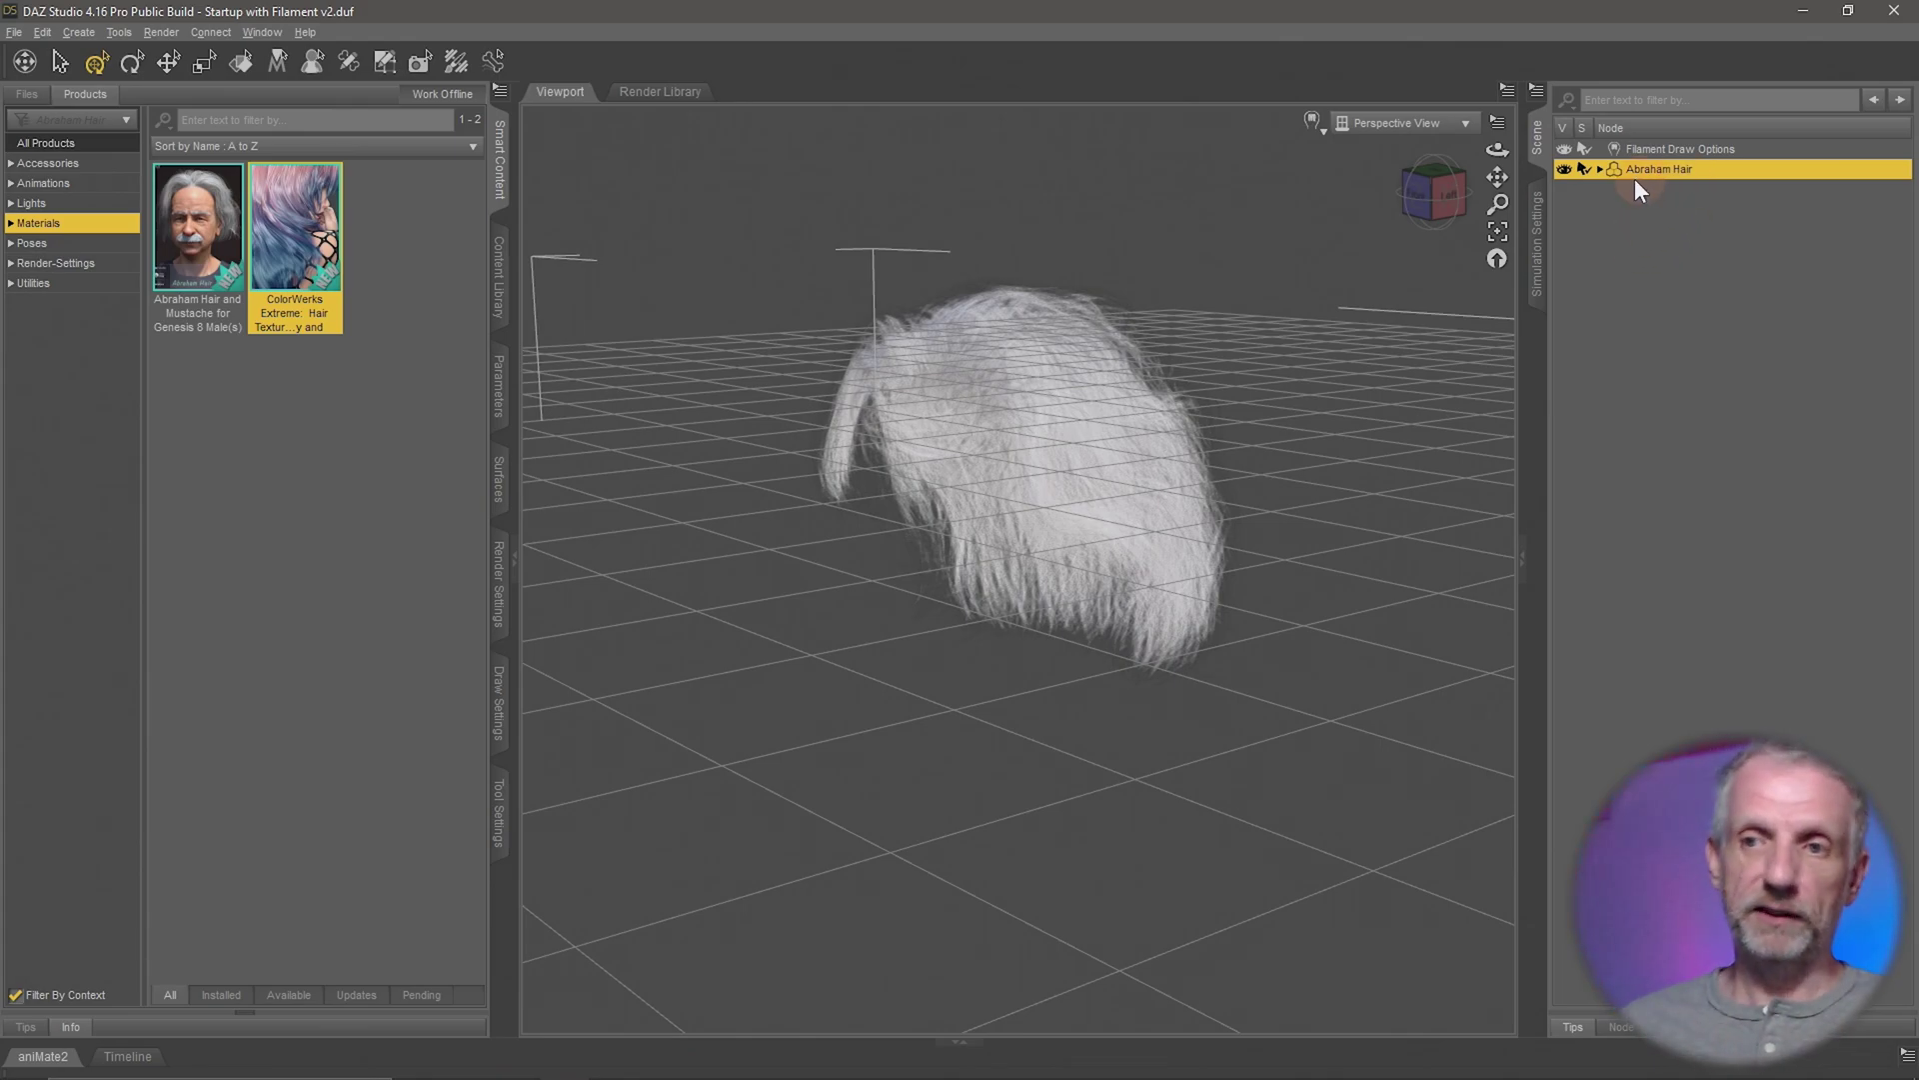
left_click(1663, 196)
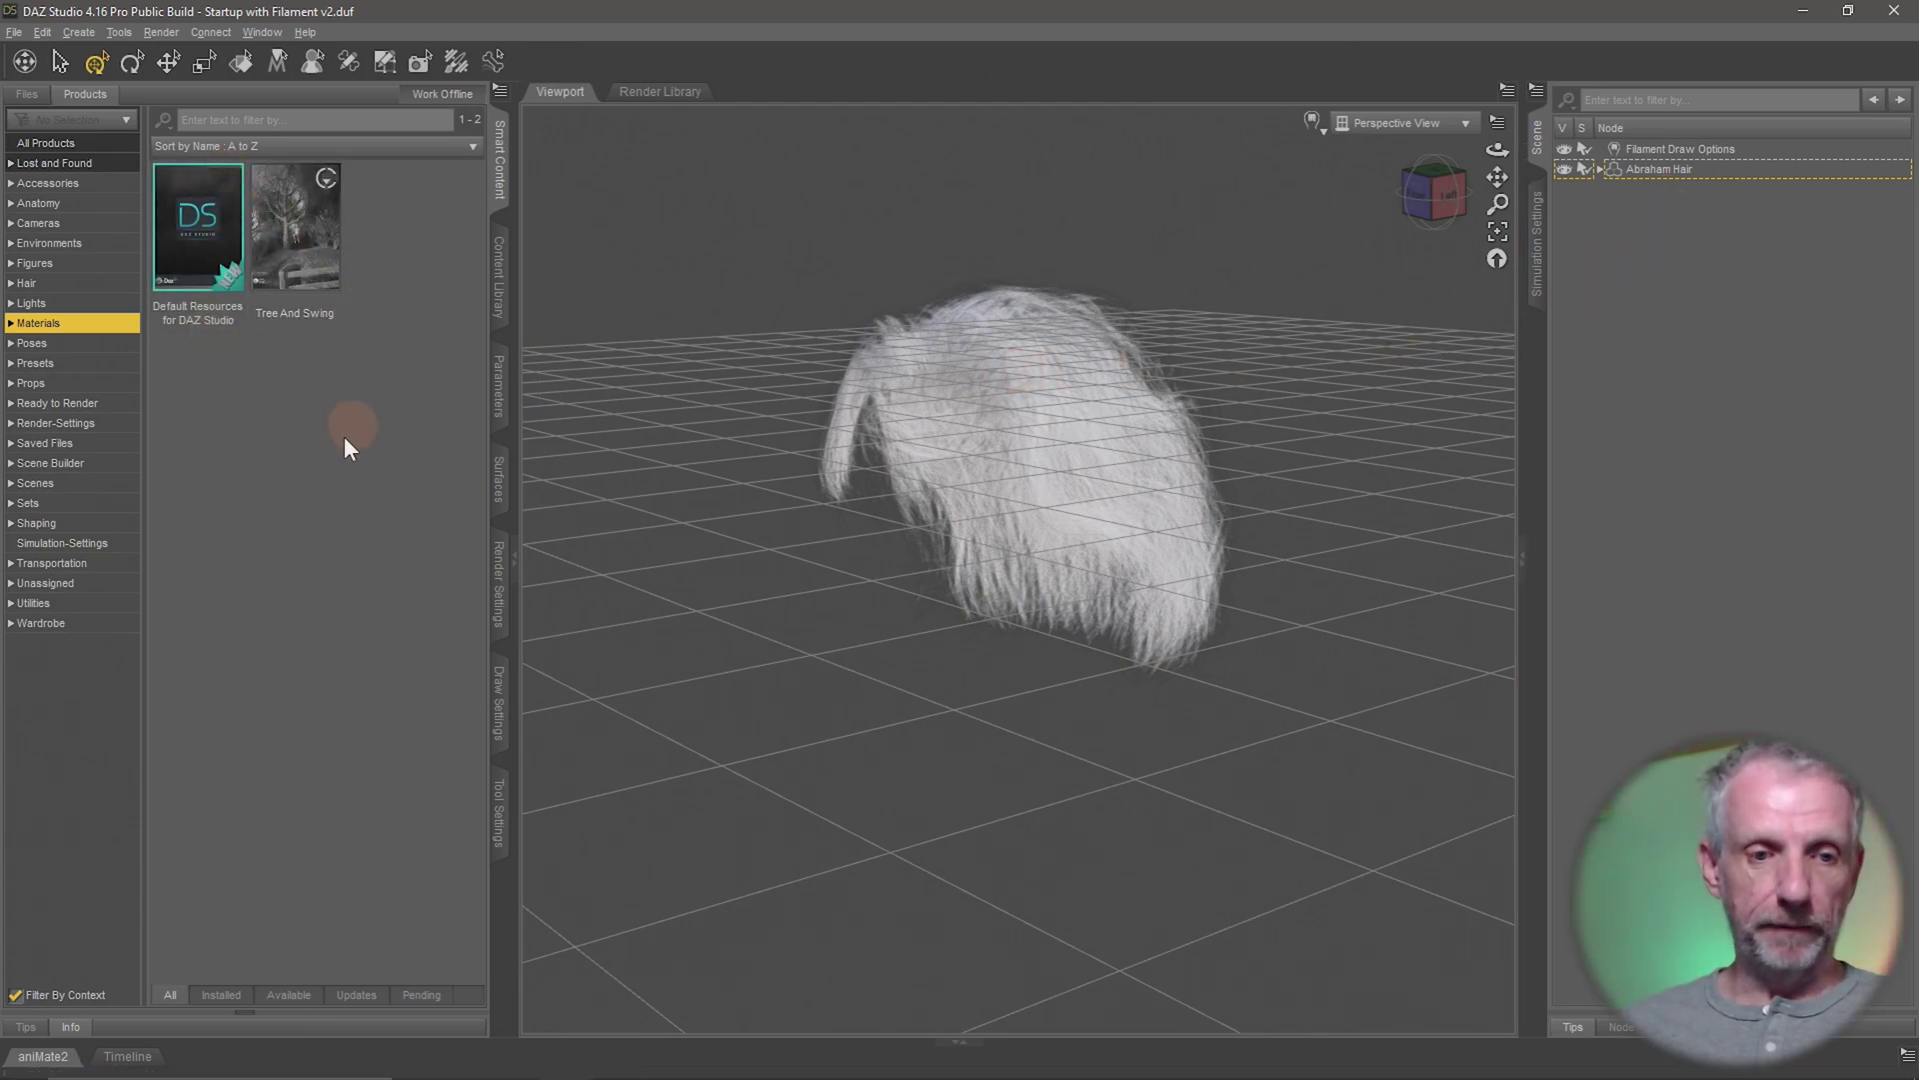
left_click(15, 995)
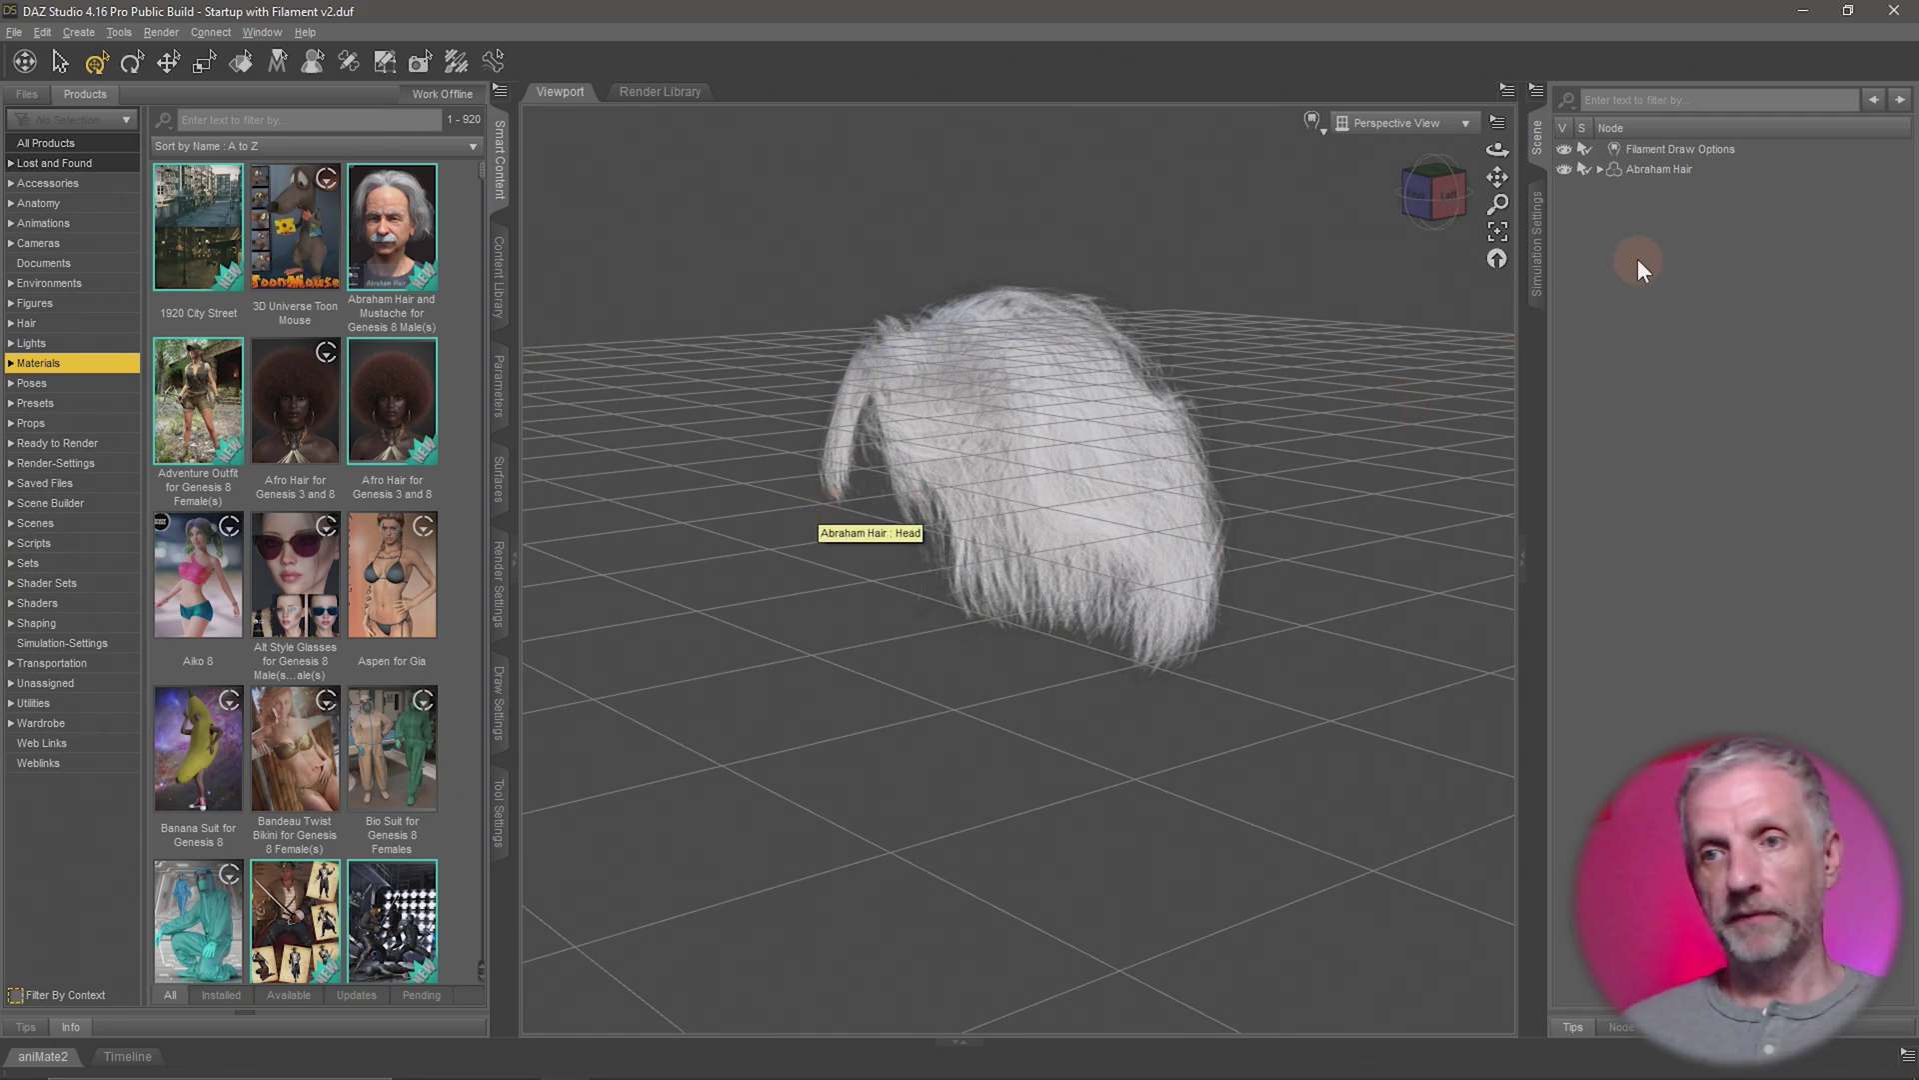
left_click(1675, 170)
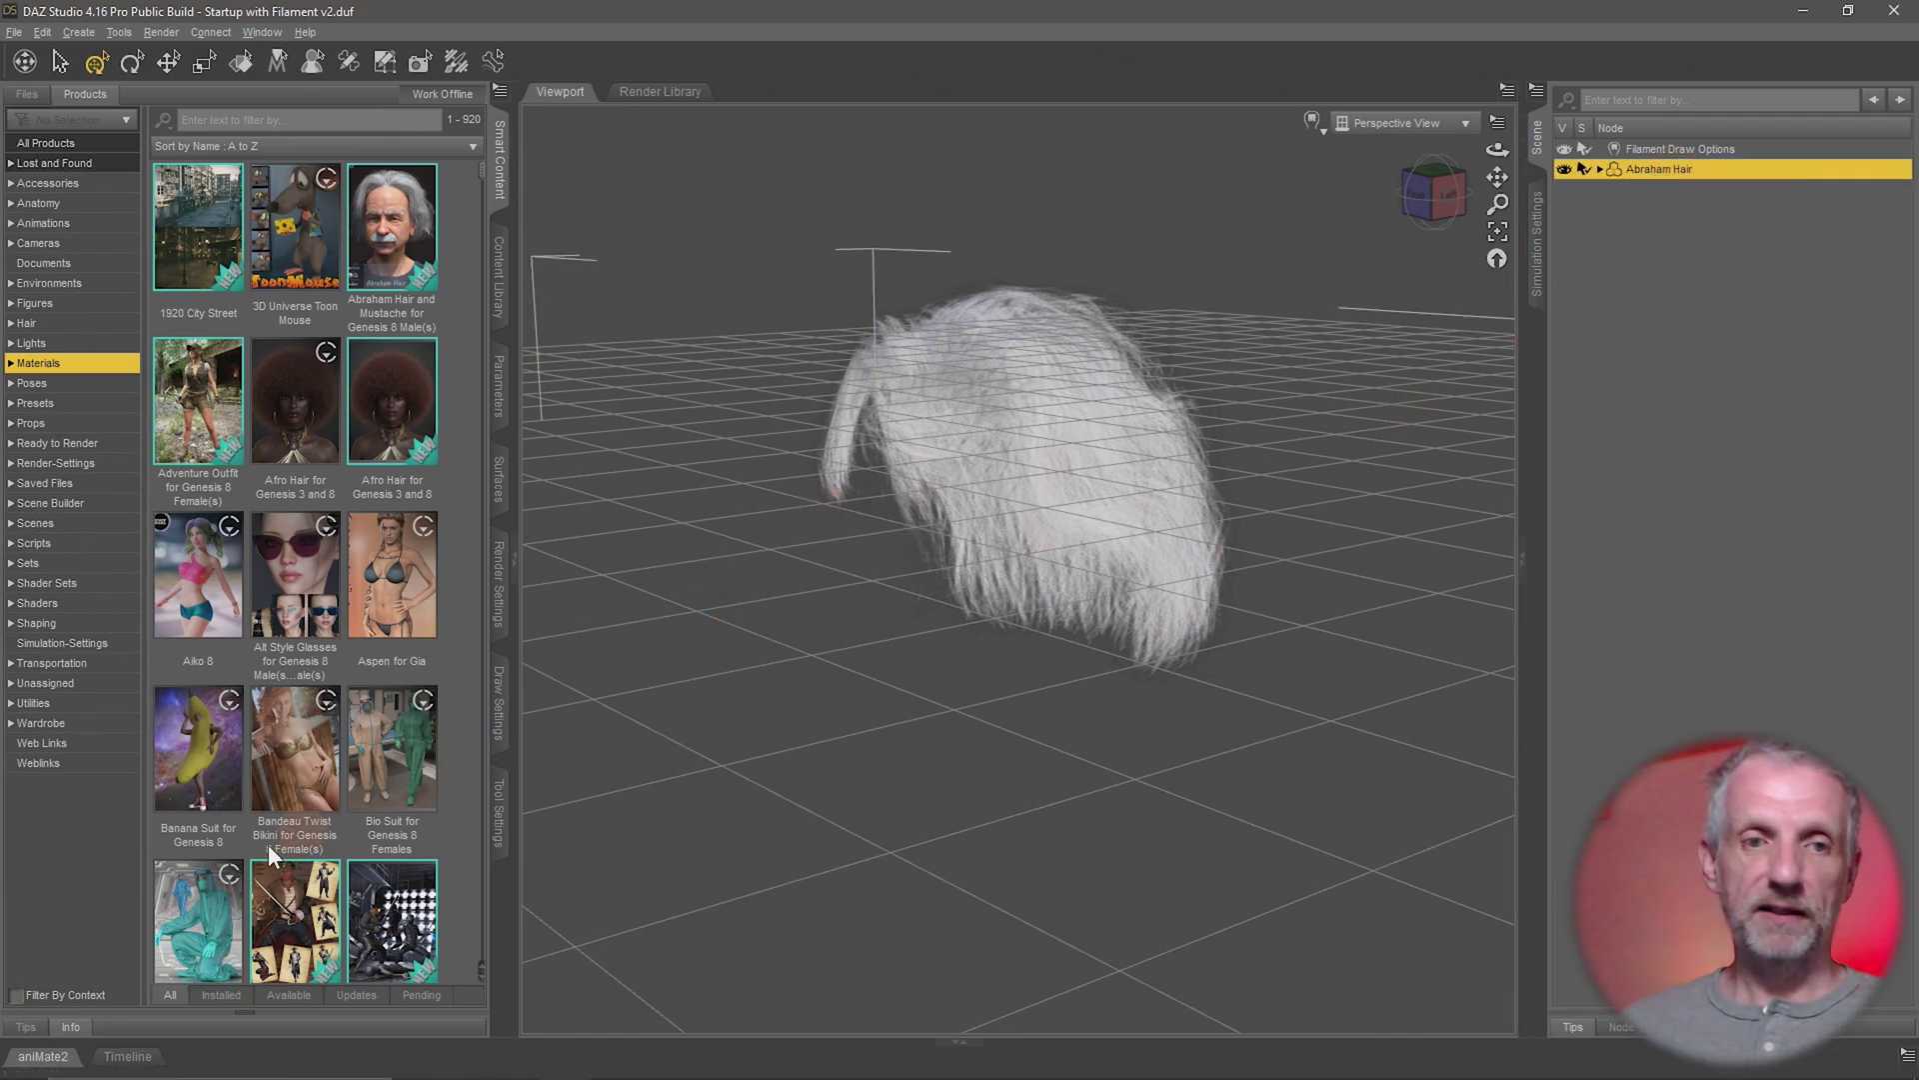
left_click(16, 995)
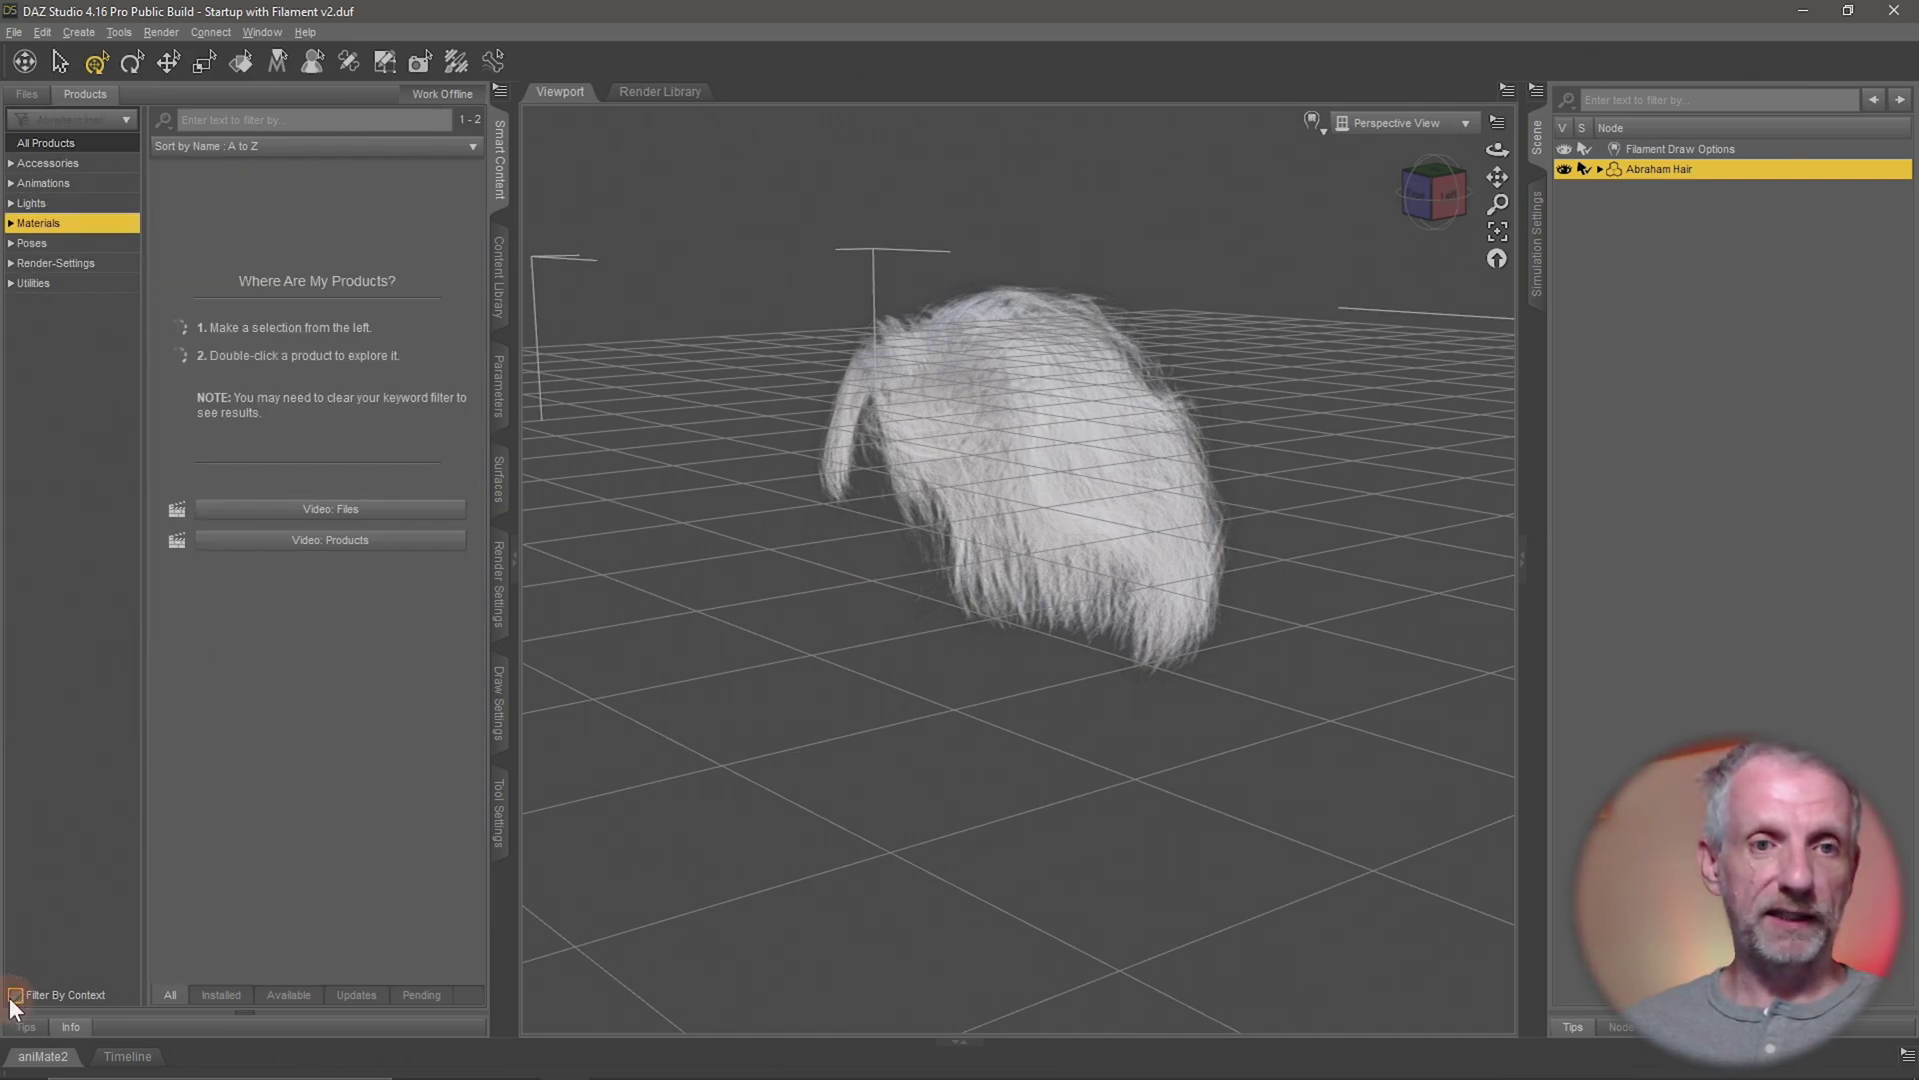